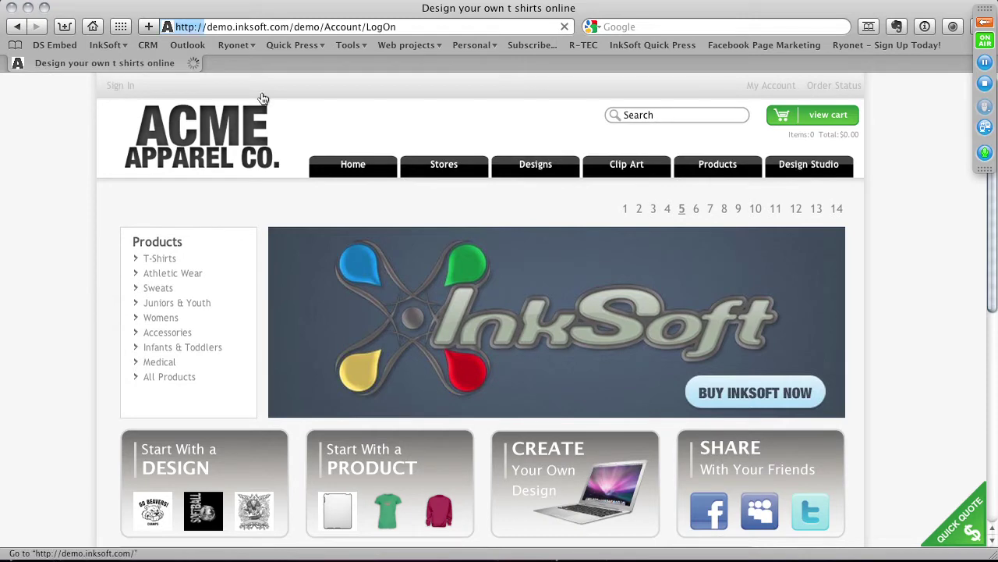
# - Sign in to the demo store and open its Config control panel
pyautogui.click(397, 333)
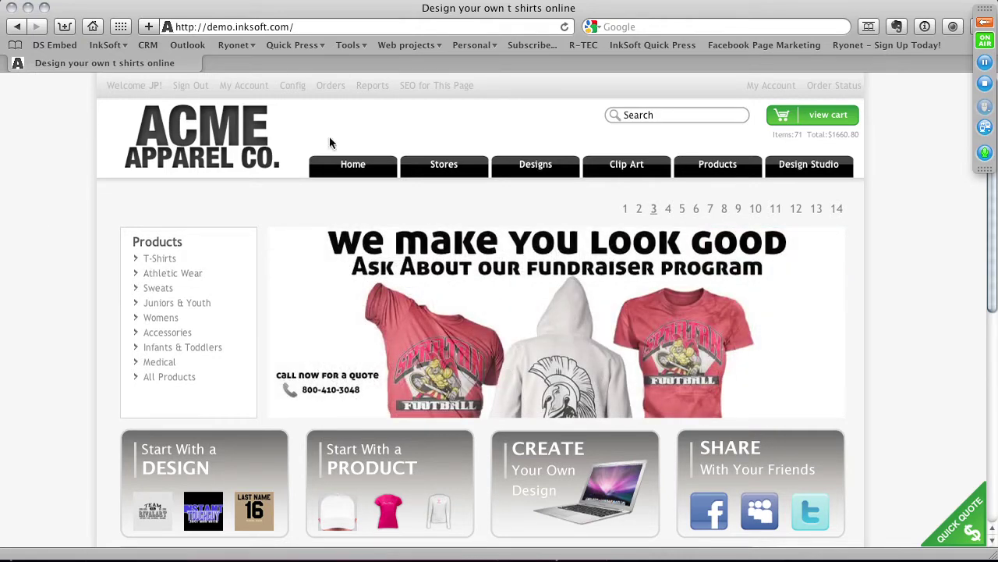
pyautogui.click(291, 89)
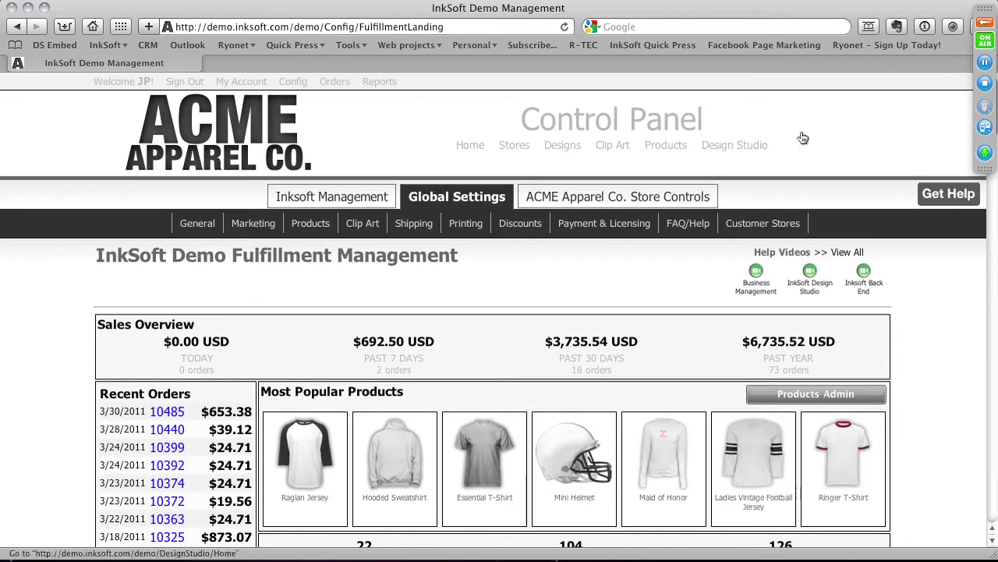
pyautogui.moveTo(511, 121); pyautogui.dragTo(731, 114)
pyautogui.click(769, 118)
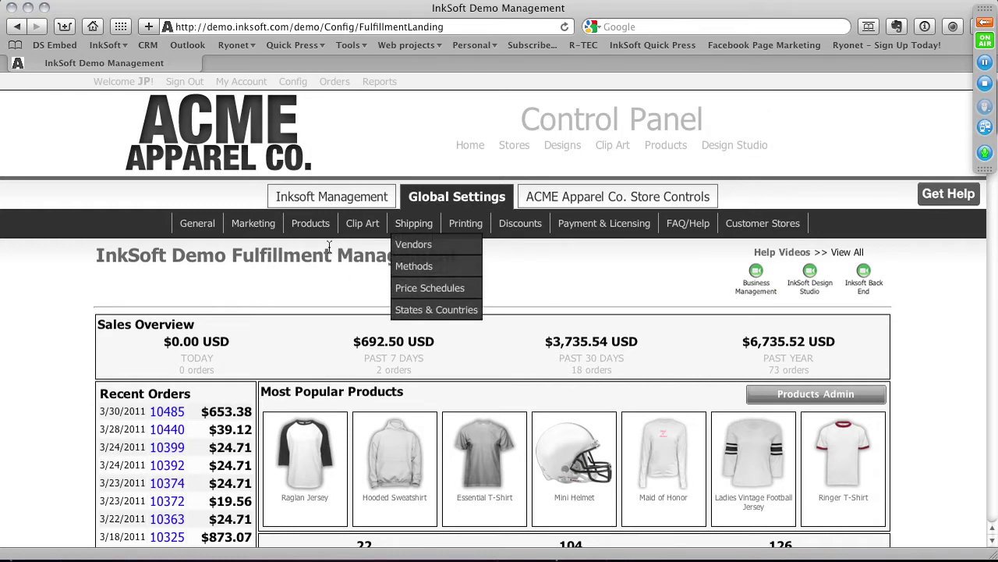
# - Open the product Categories page under Global Settings and look through the categories from Accessories down past Athletic Wear
pyautogui.moveTo(320, 230)
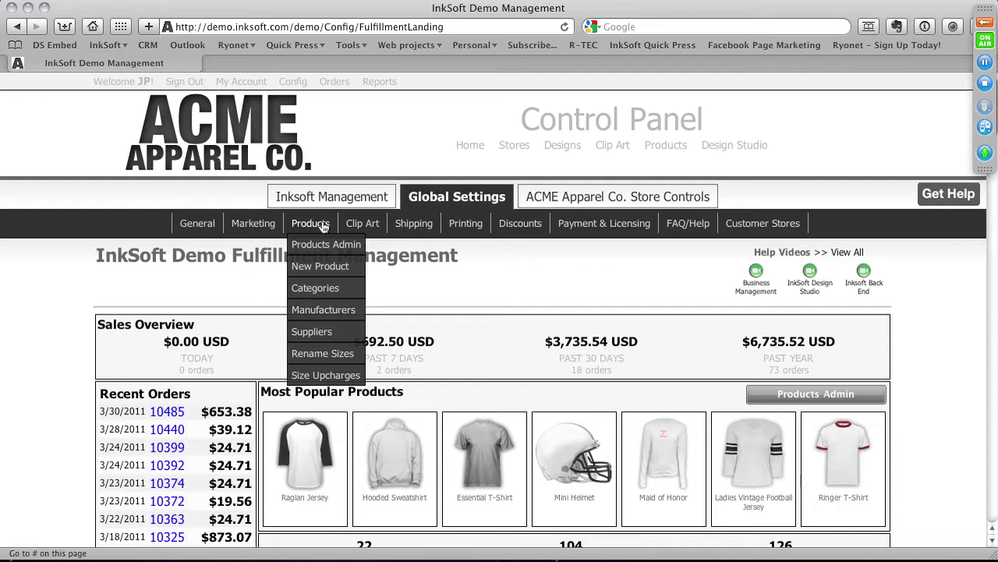
pyautogui.click(333, 294)
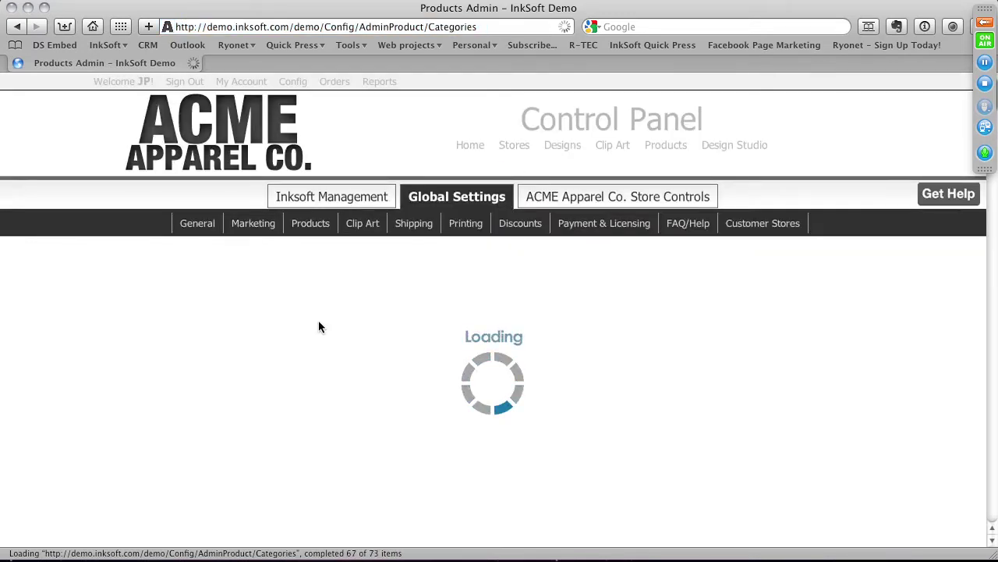
pyautogui.scroll(-3, 318, 327)
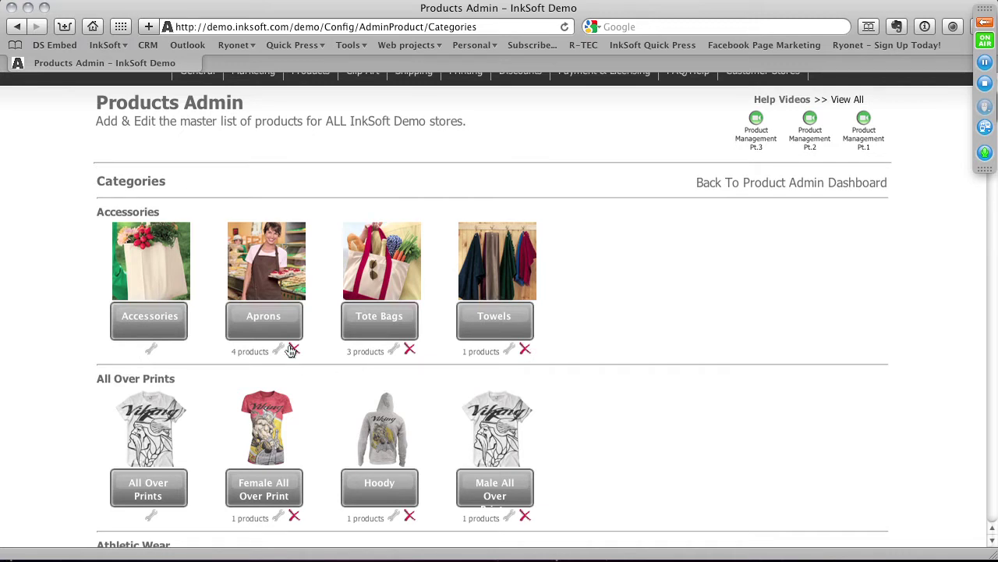
pyautogui.scroll(-3, 290, 350)
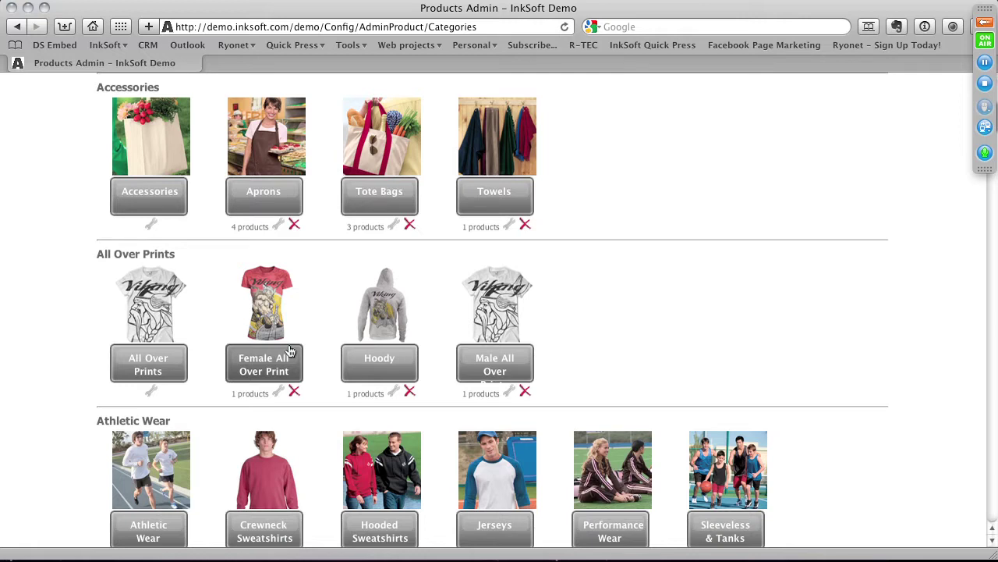
pyautogui.scroll(-4, 384, 333)
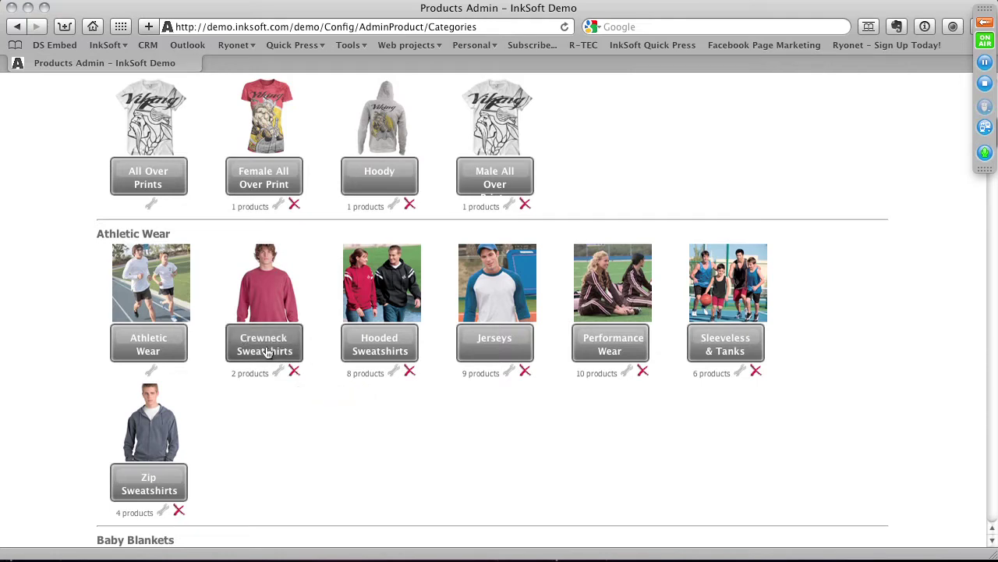
pyautogui.scroll(-1, 308, 376)
pyautogui.scroll(-3, 309, 376)
pyautogui.scroll(15, 307, 375)
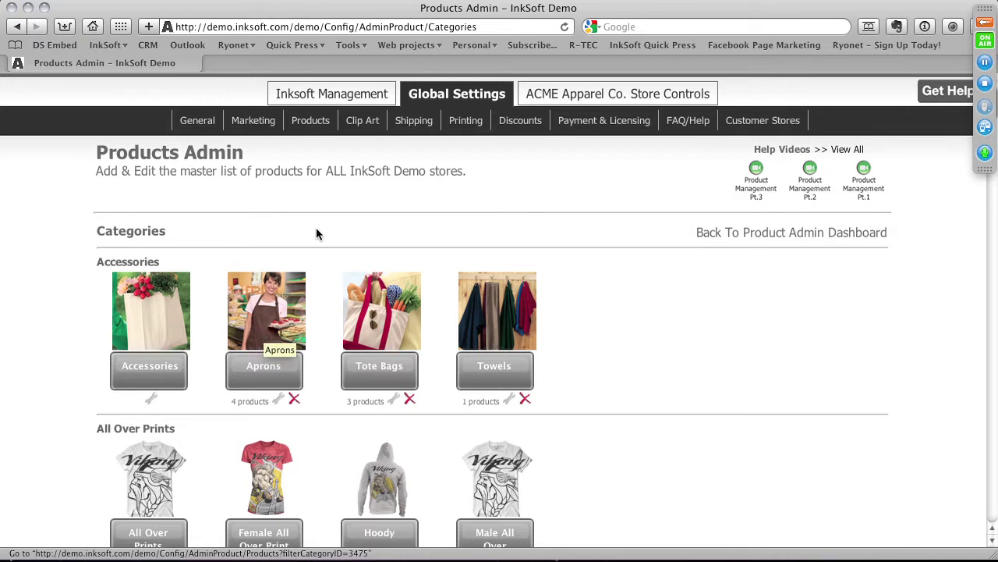
# - View the products in the Aprons category and look through the list with its batch update options
pyautogui.scroll(-1, 312, 289)
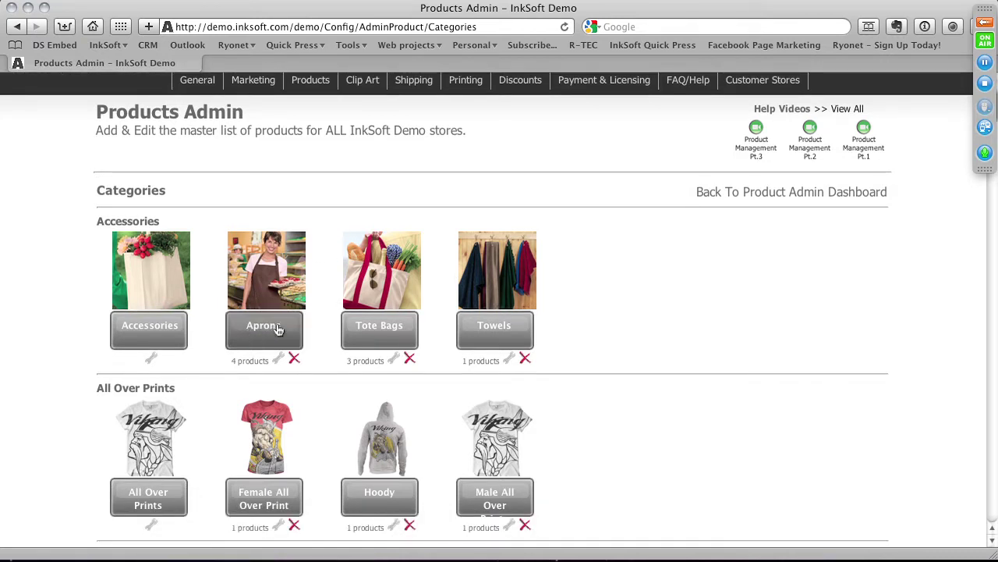
pyautogui.click(262, 326)
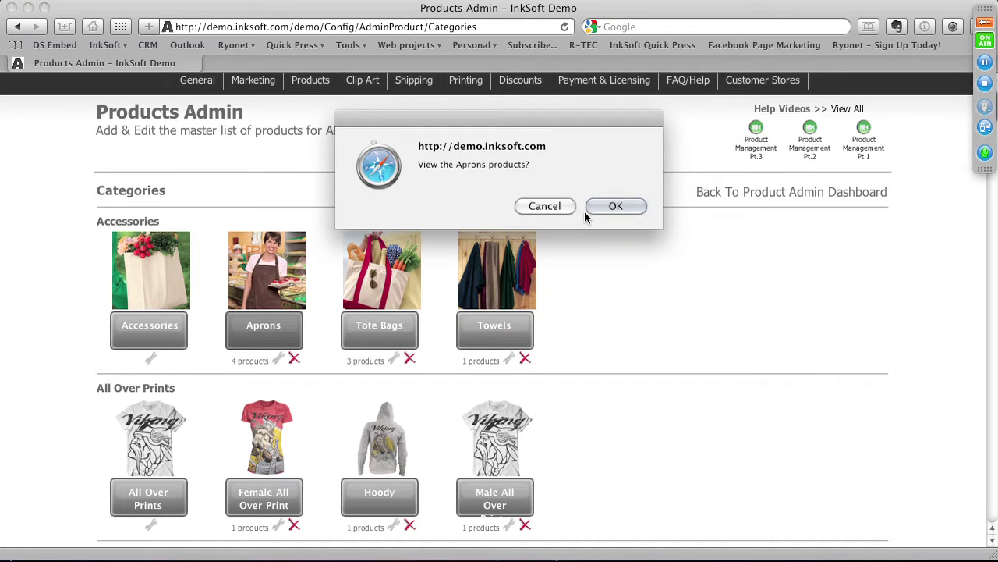
pyautogui.click(631, 205)
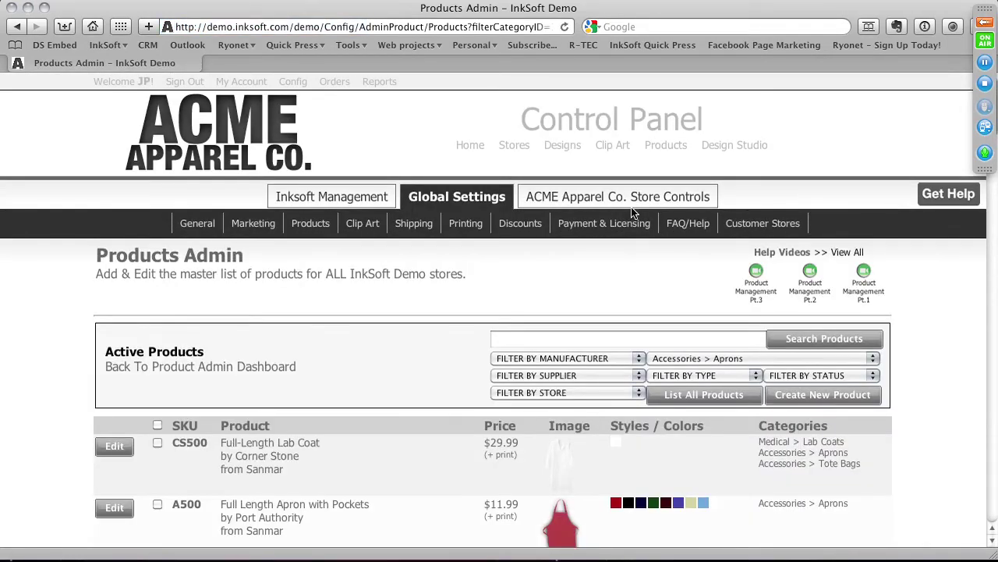
pyautogui.scroll(-5, 631, 207)
pyautogui.scroll(3, 592, 234)
pyautogui.scroll(1, 592, 241)
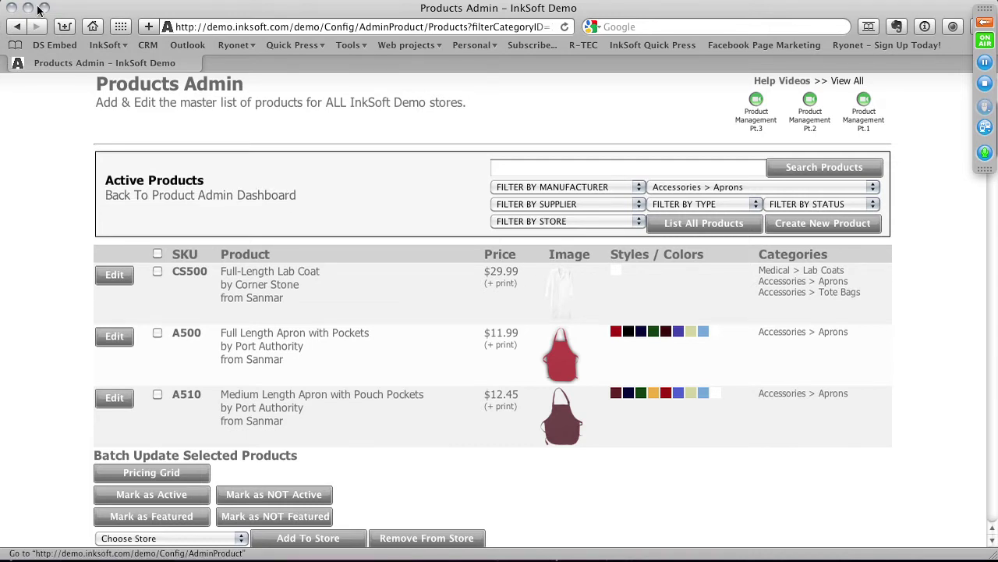
# - Return to the categories list and open the image management page for the main Accessories category
pyautogui.click(18, 28)
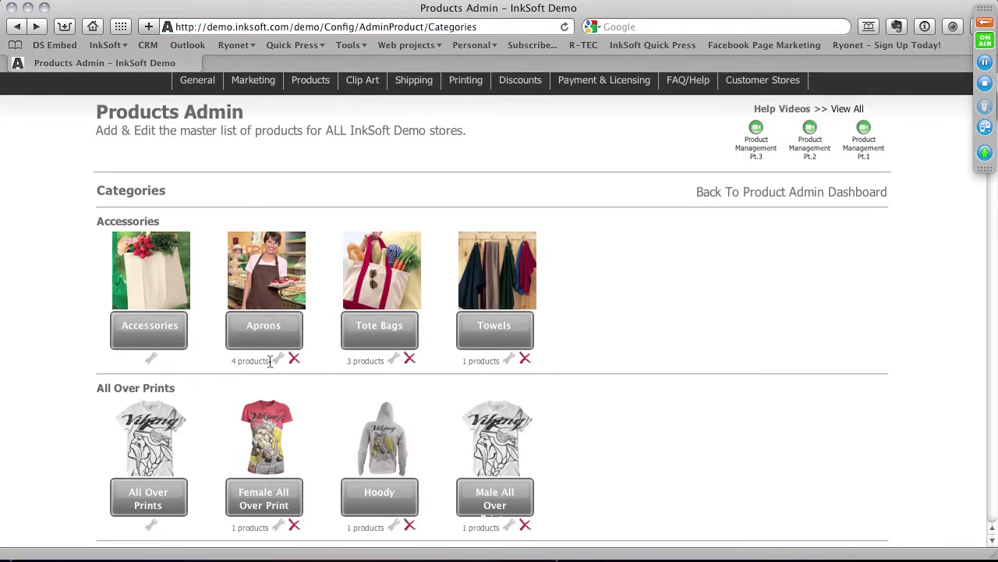
pyautogui.click(152, 361)
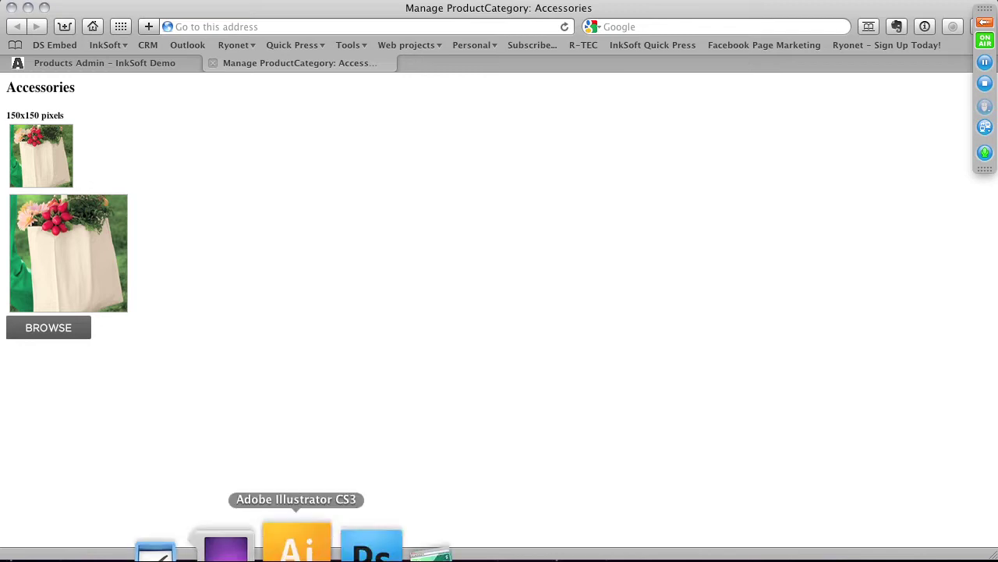
# - Switch to Adobe Illustrator CS3 and create a web document 500 px wide and 500 px high
pyautogui.click(296, 546)
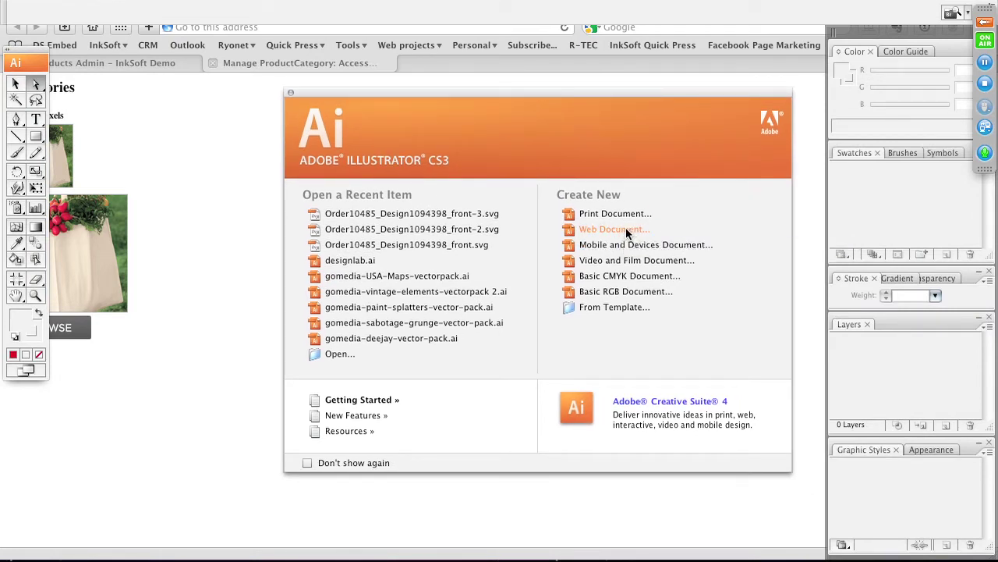
pyautogui.click(598, 230)
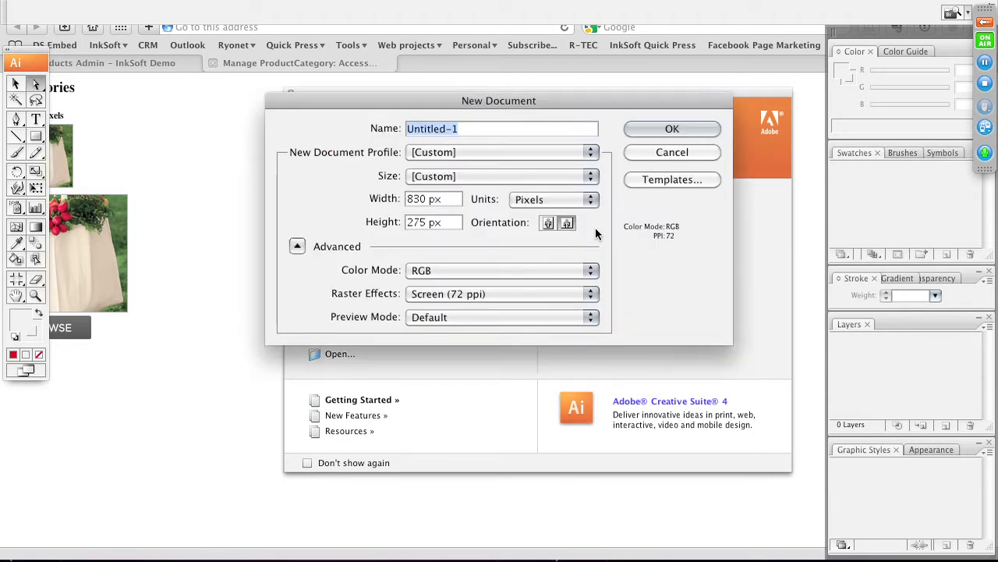
pyautogui.moveTo(360, 102); pyautogui.dragTo(406, 110)
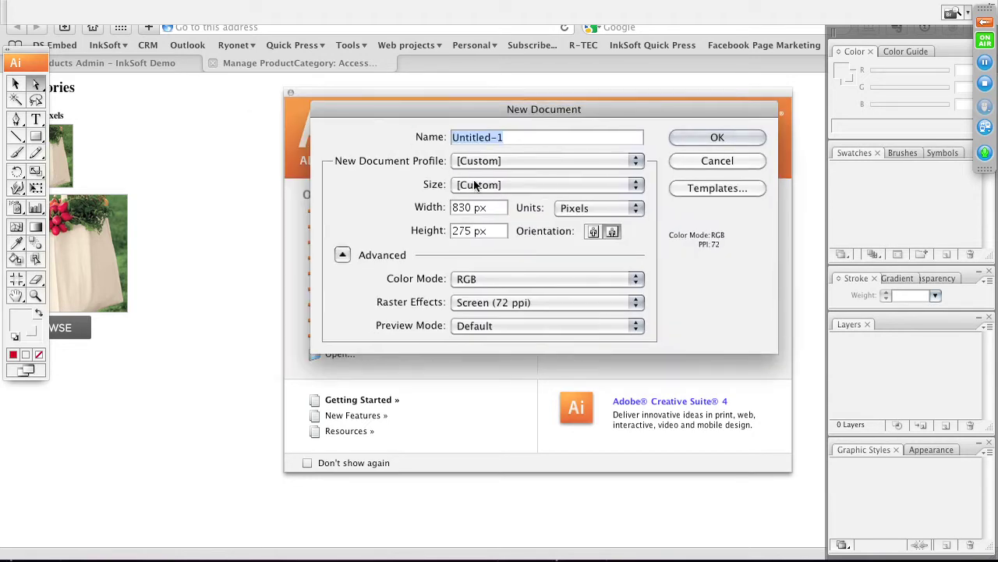
pyautogui.press('Tab')
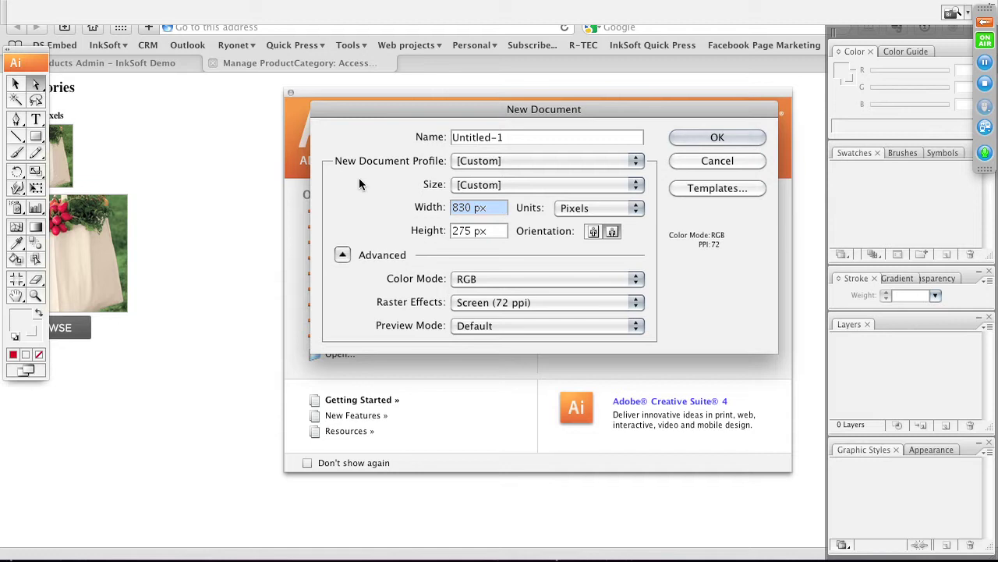
pyautogui.write('500')
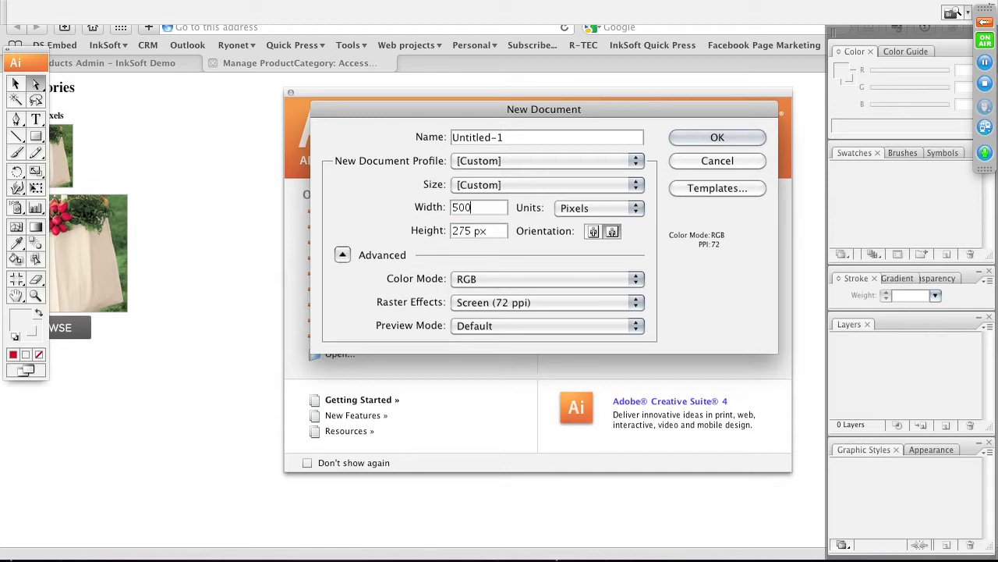
pyautogui.click(504, 232)
pyautogui.write('500')
pyautogui.click(515, 255)
pyautogui.click(683, 137)
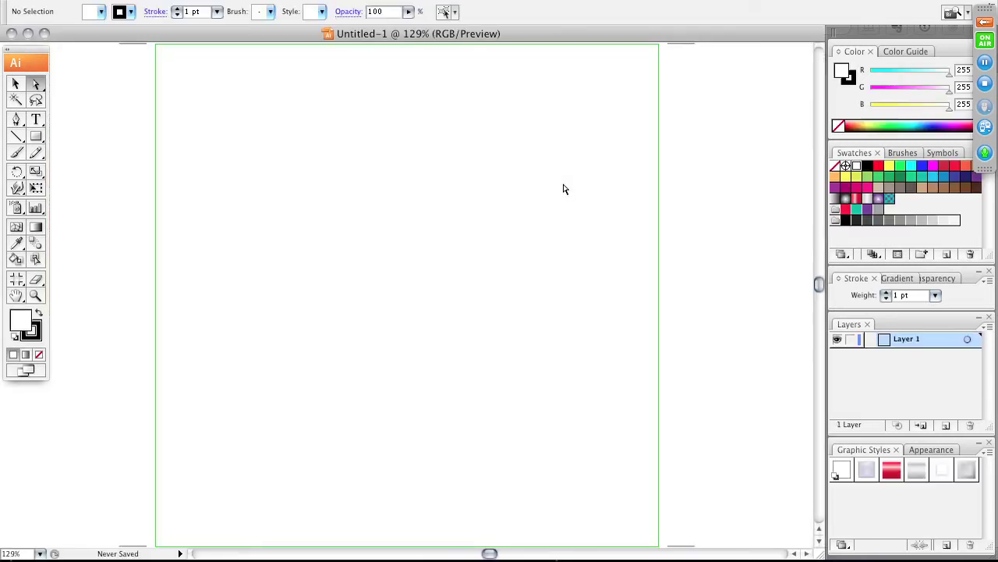
pyautogui.press('super+minus')
pyautogui.press('super+minus')
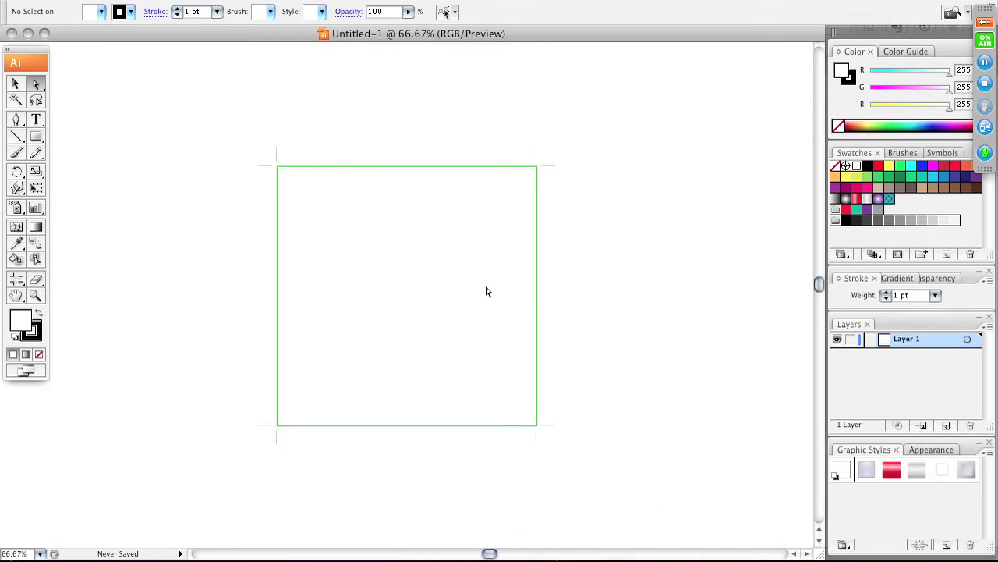
pyautogui.click(36, 118)
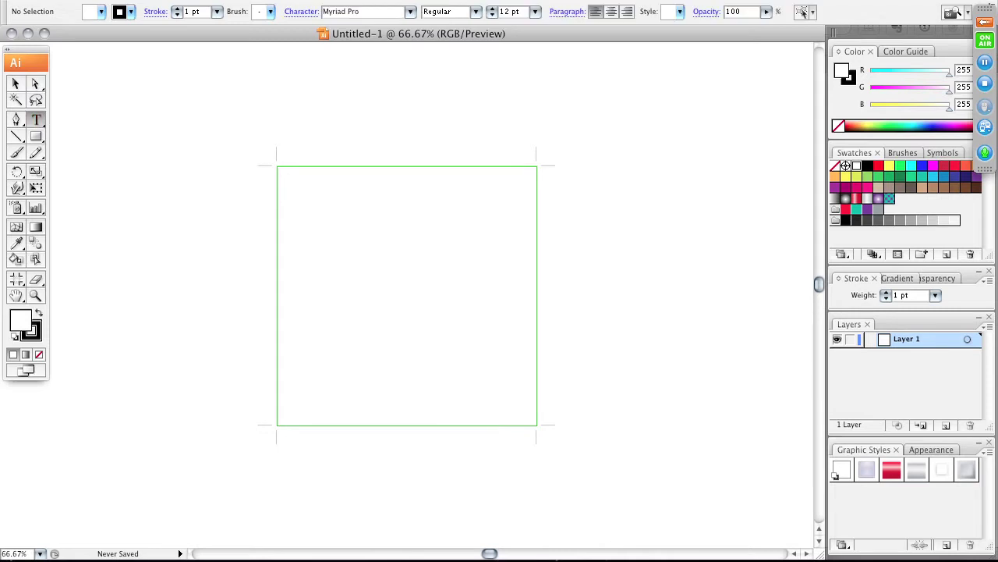
pyautogui.click(310, 222)
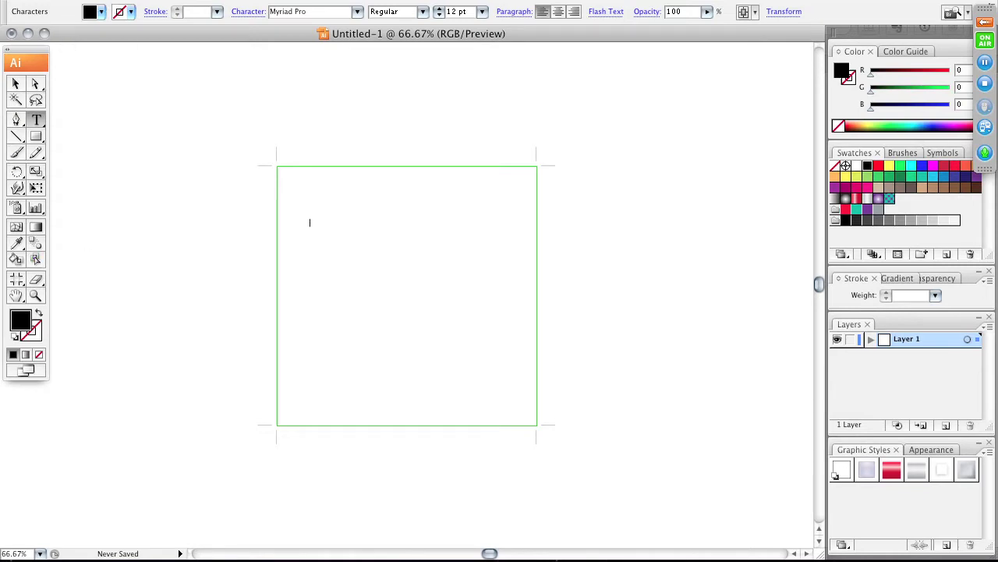
pyautogui.write('H')
pyautogui.press('BackSpace')
# - Set up a Save for Web & Devices export in JPEG format, then cancel it before saving the file
pyautogui.click(128, 1)
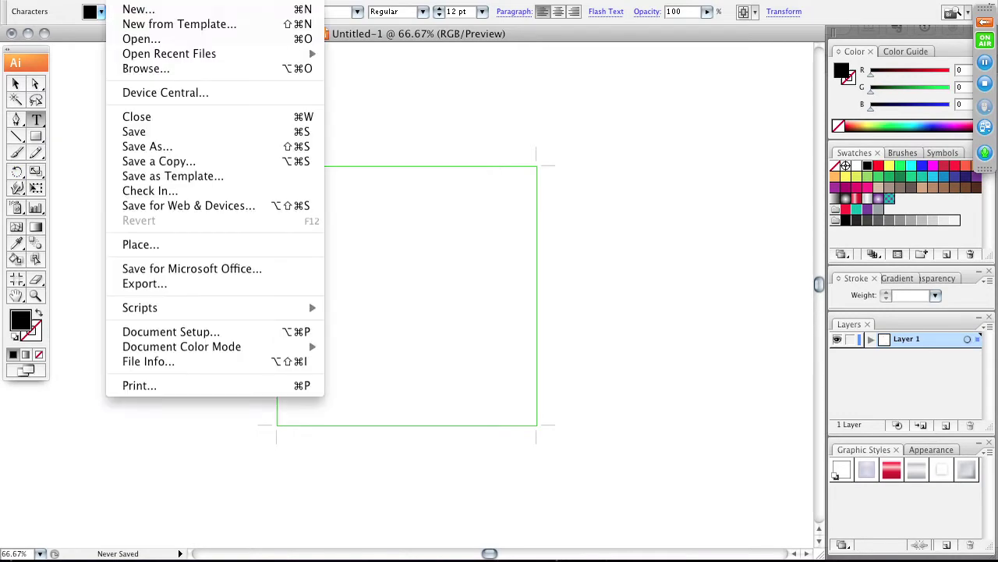
pyautogui.click(171, 206)
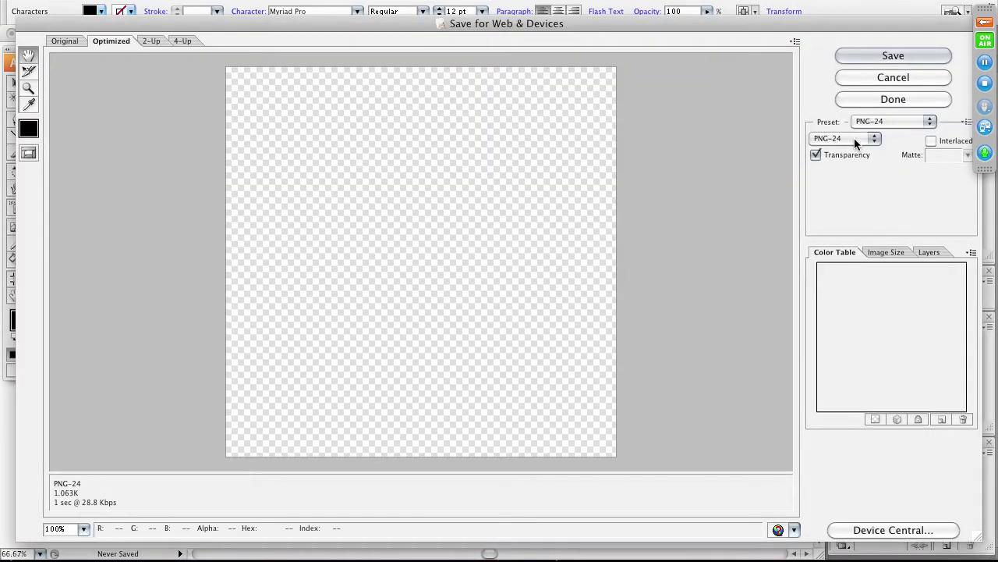
pyautogui.click(852, 138)
pyautogui.click(829, 116)
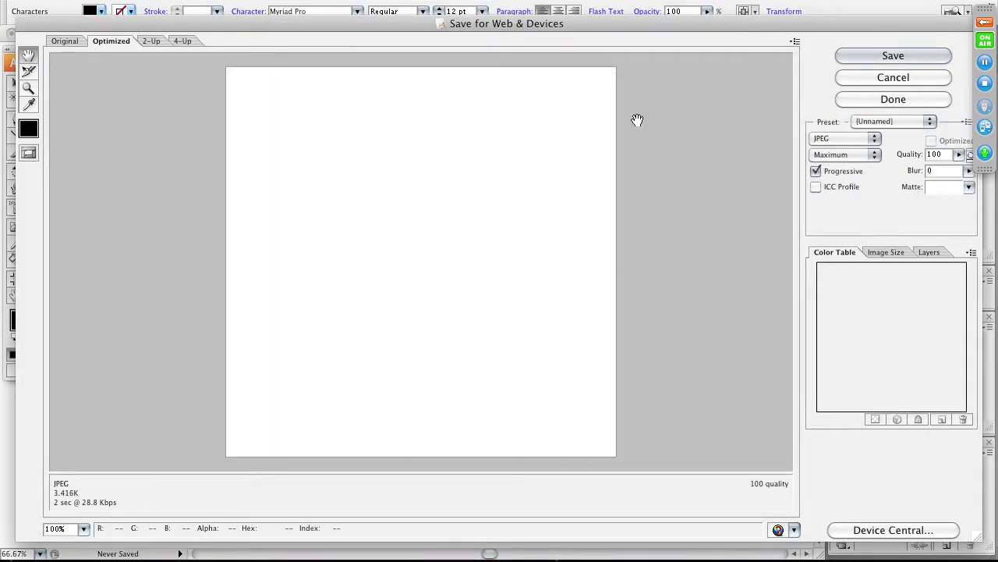
pyautogui.click(893, 56)
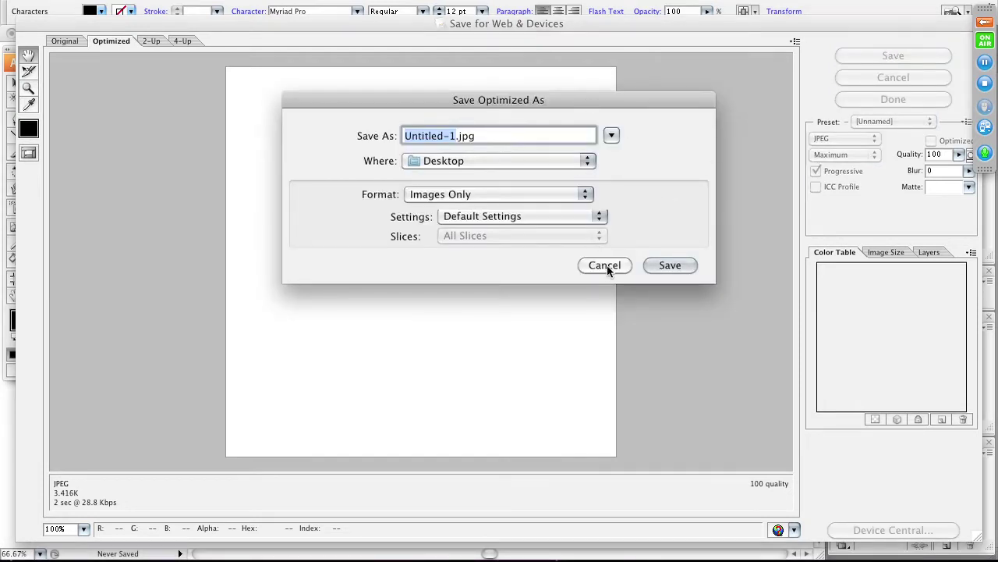
pyautogui.click(605, 266)
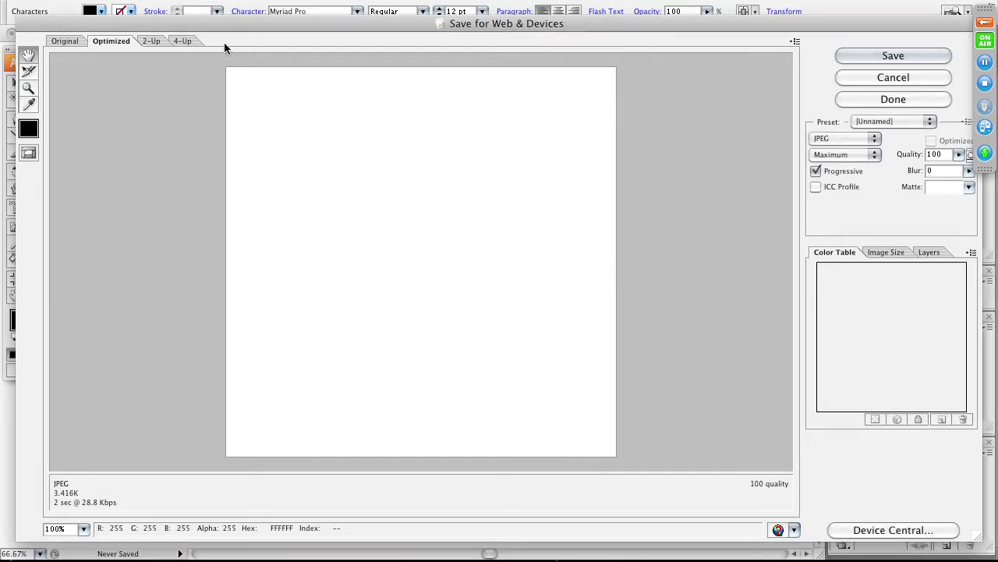
pyautogui.click(842, 77)
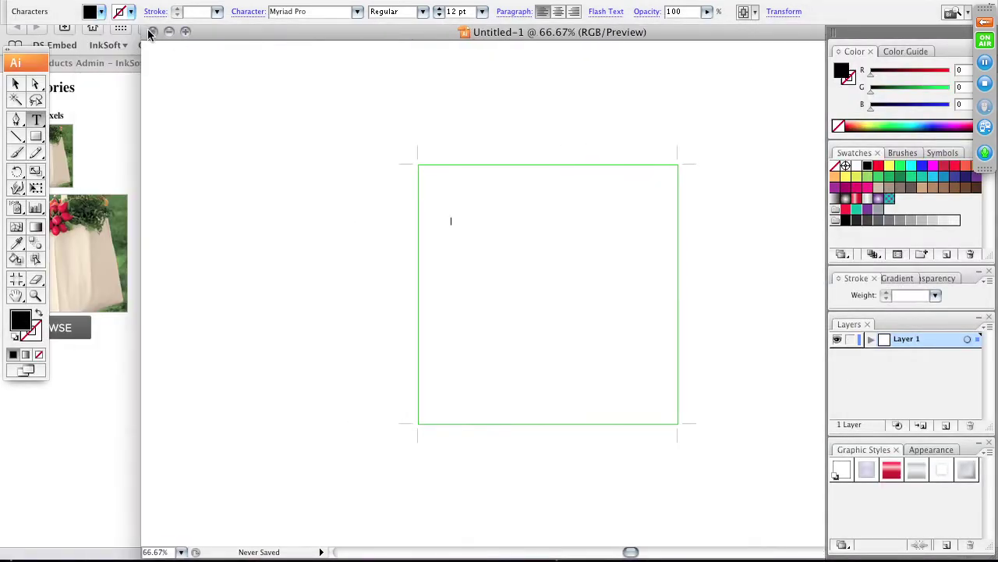
# - Close the untitled document without saving and dismiss the Illustrator welcome screen to return to the browser
pyautogui.click(153, 31)
pyautogui.click(438, 192)
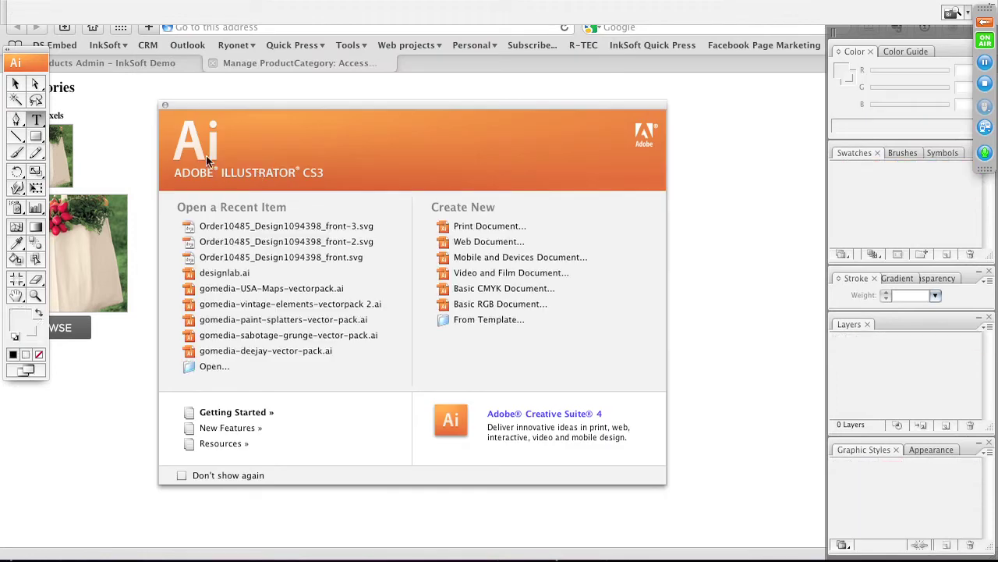
pyautogui.click(163, 103)
pyautogui.click(162, 107)
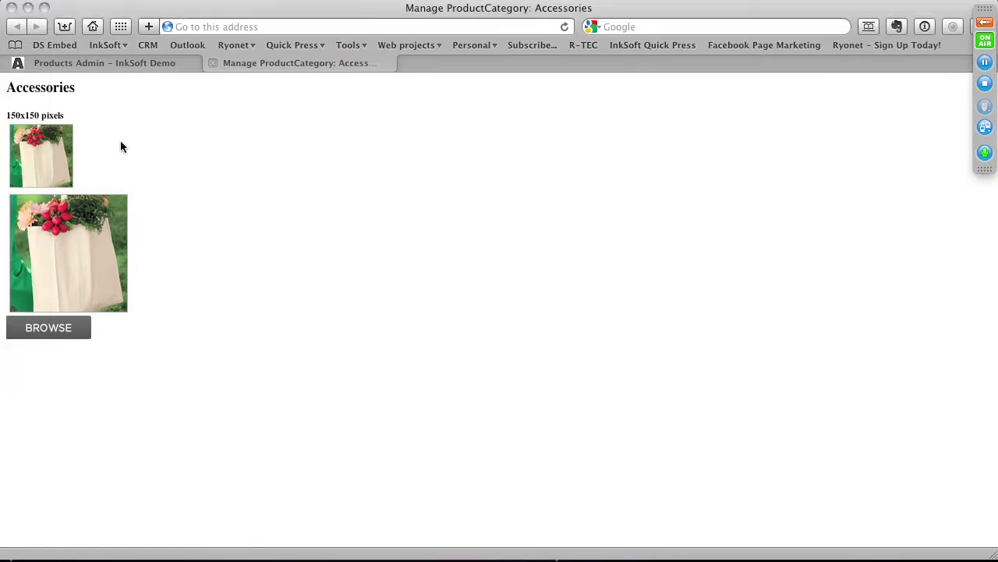
# - Look through the Desktop files available for the Accessories image upload, cancel the selection, and return to the categories list
pyautogui.click(69, 336)
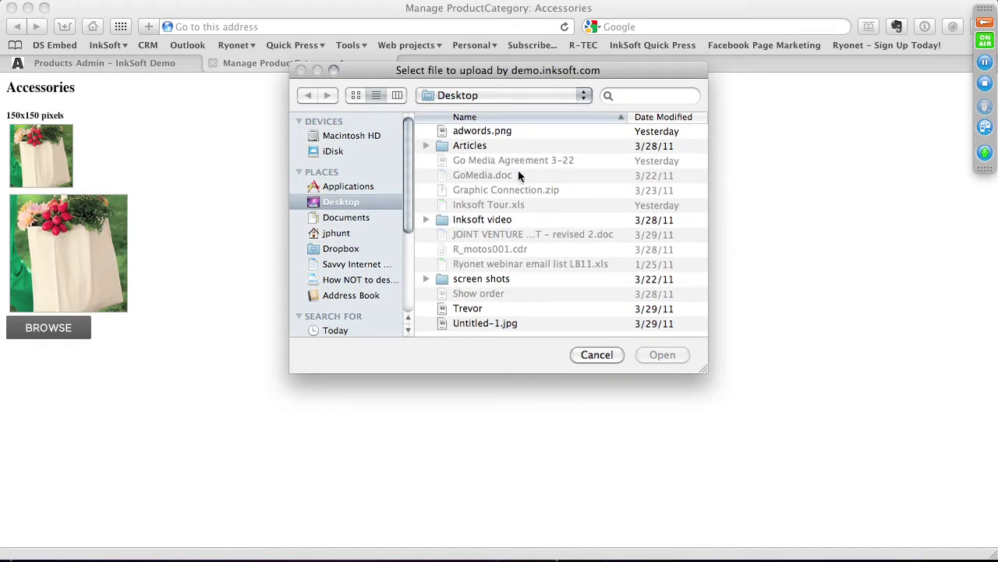
pyautogui.click(597, 354)
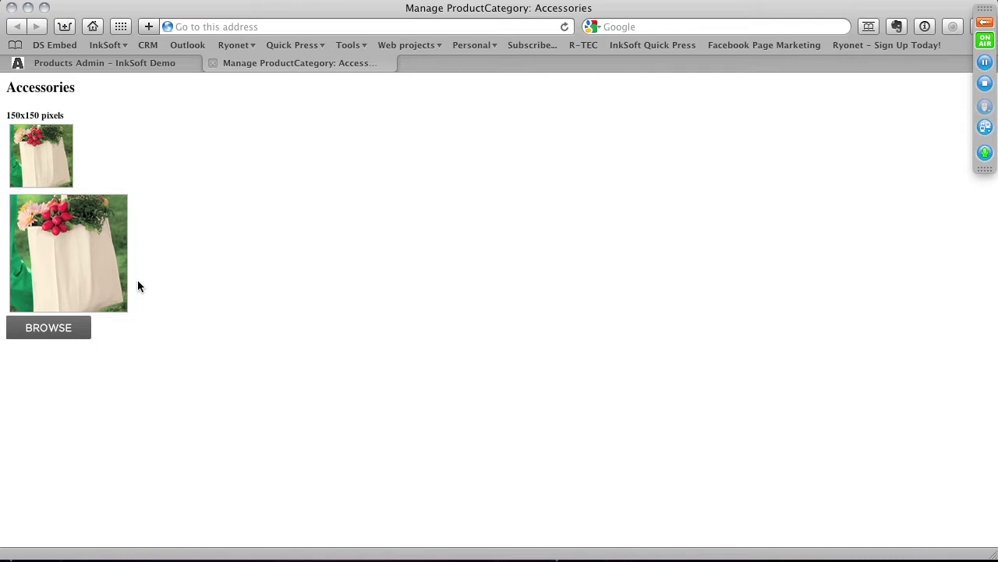
pyautogui.click(168, 64)
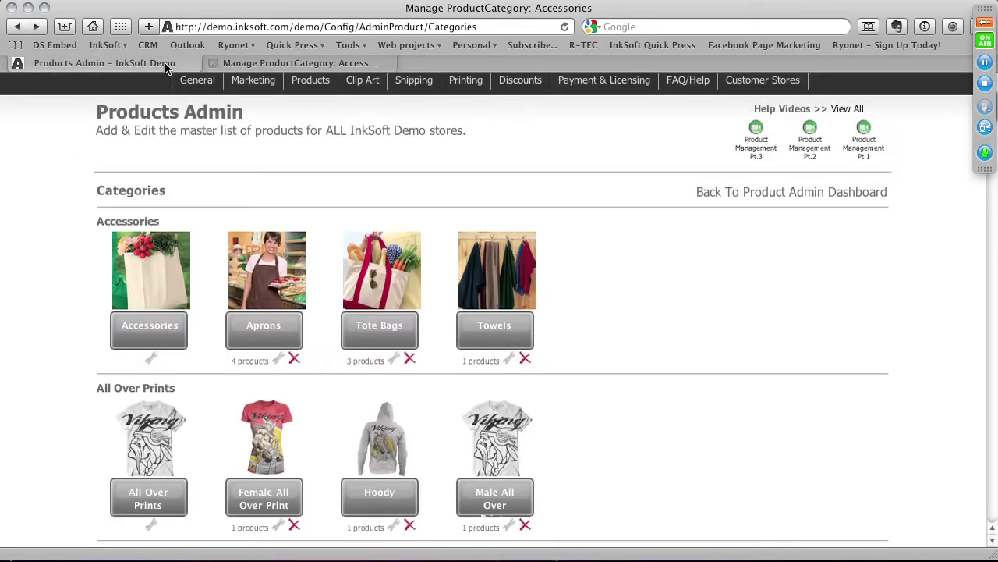
# - Look through the parent category options for adding a new category, leaving root selected
pyautogui.scroll(-3, 568, 277)
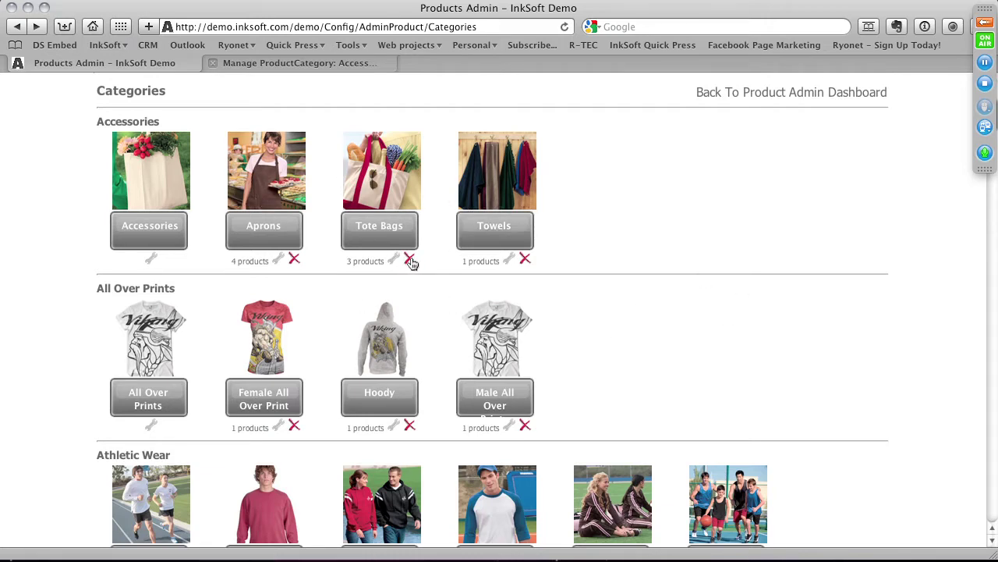
pyautogui.scroll(-5, 407, 264)
pyautogui.scroll(-20, 413, 263)
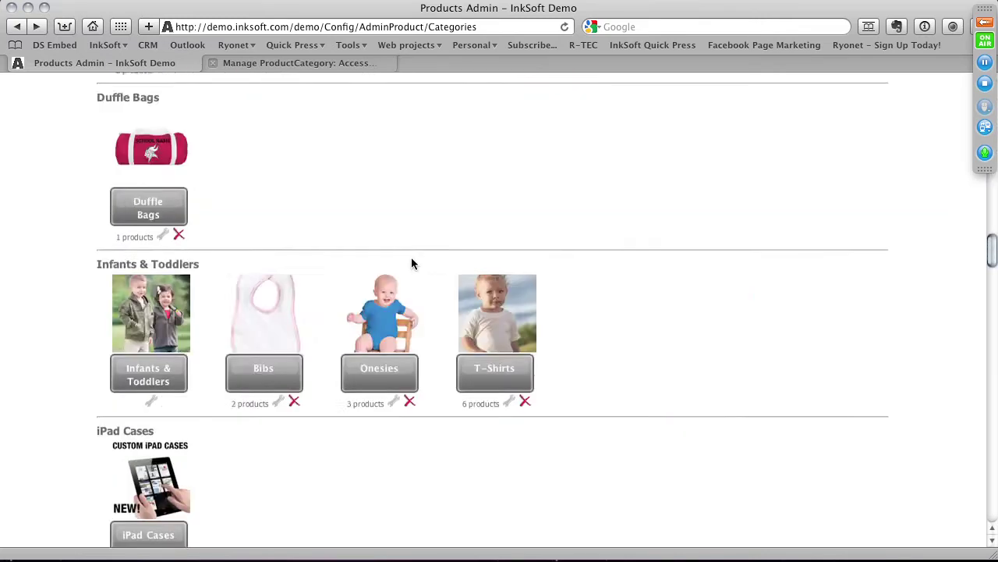
pyautogui.scroll(-20, 413, 263)
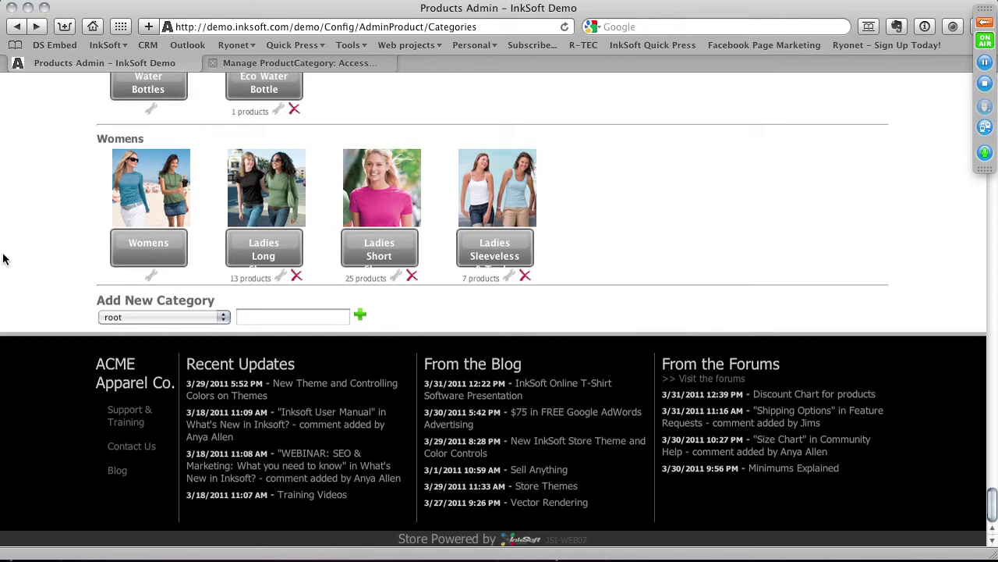
pyautogui.click(149, 316)
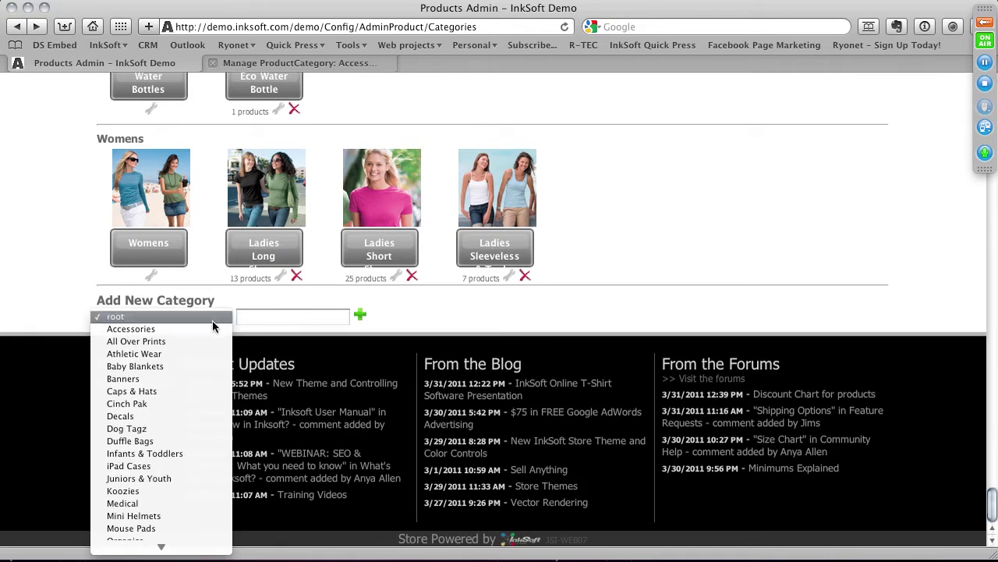
pyautogui.scroll(-5, 193, 338)
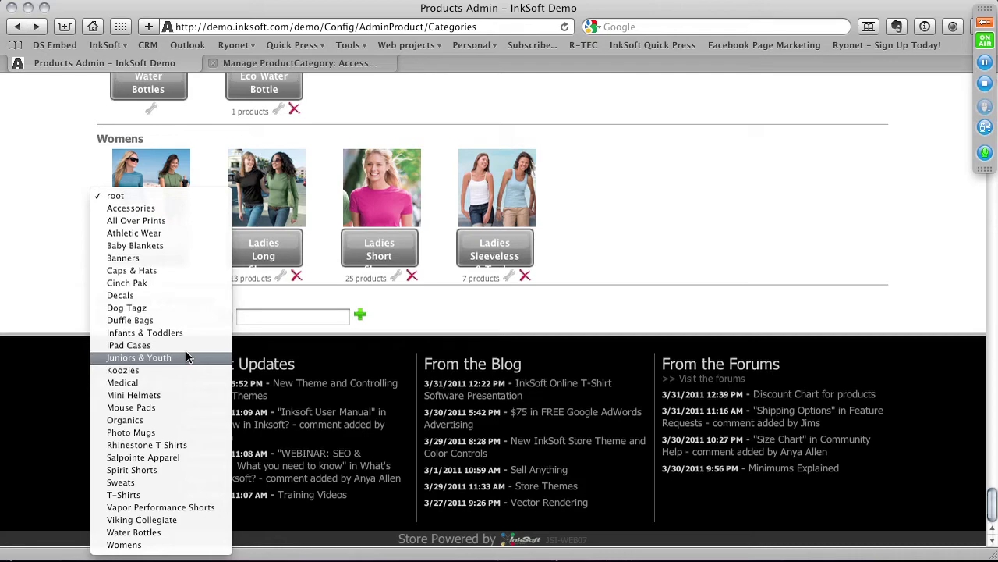
pyautogui.click(605, 243)
pyautogui.click(126, 320)
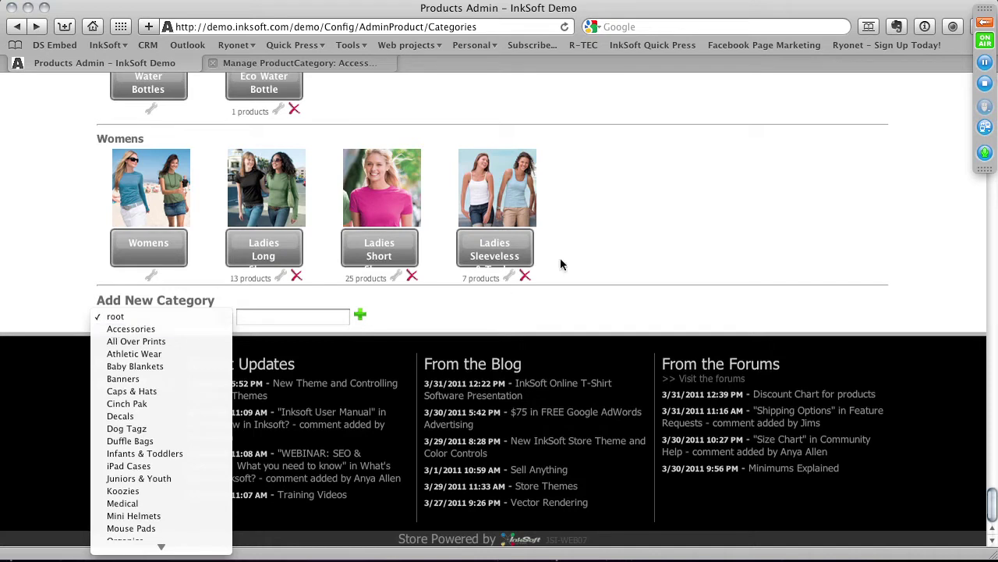
pyautogui.click(294, 310)
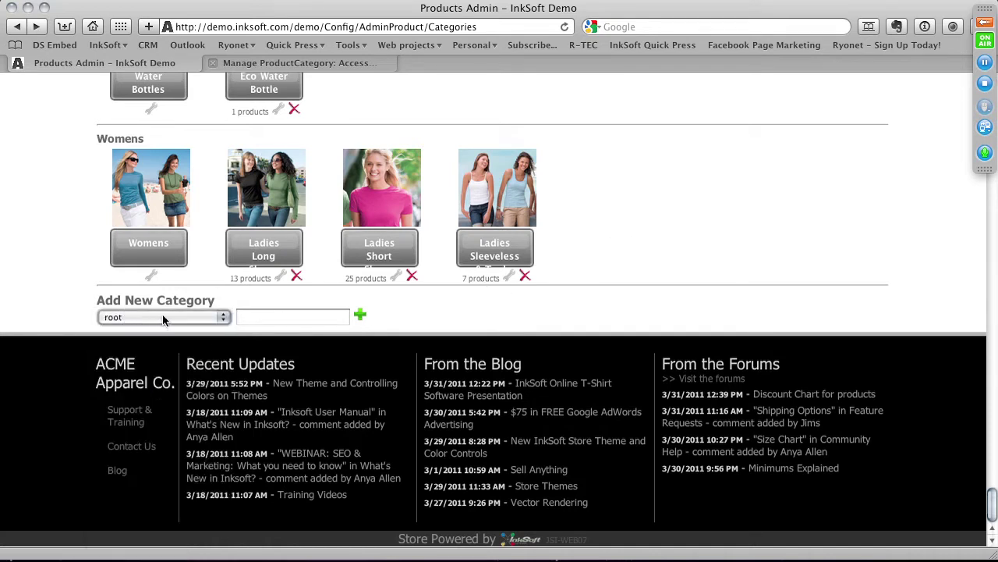
# - Try to add a root-level product category named Organics
pyautogui.click(256, 317)
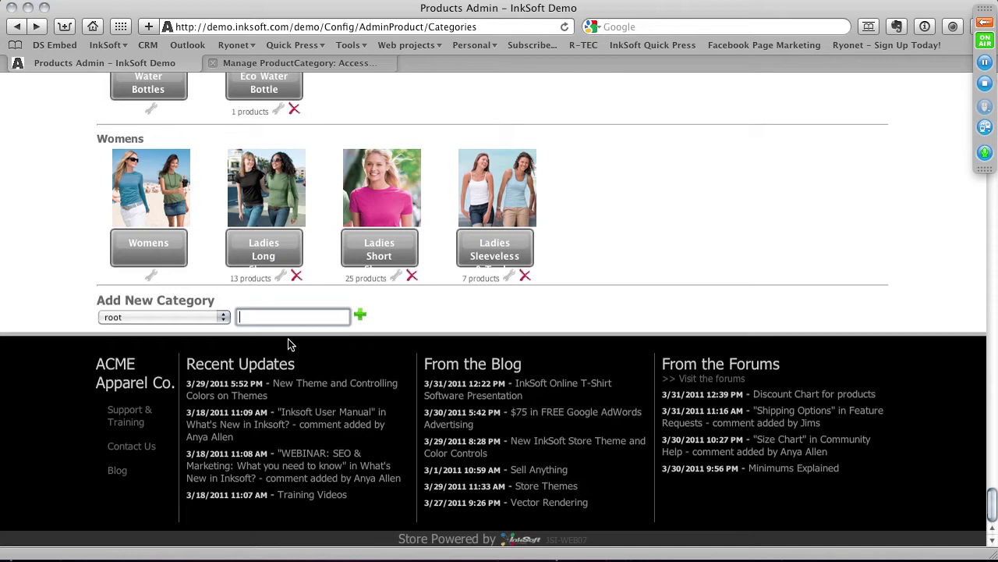
pyautogui.write('HEmp')
pyautogui.press('BackSpace')
pyautogui.press('BackSpace')
pyautogui.press('BackSpace')
pyautogui.press('BackSpace')
pyautogui.write('Organics')
pyautogui.click(359, 317)
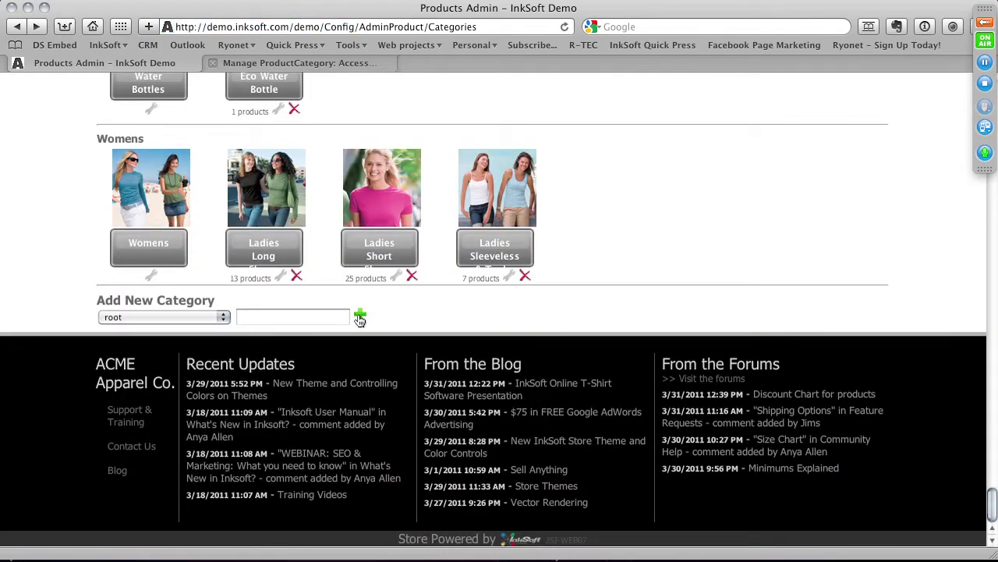
# - Examine the categories list to check the Organics category and how the other categories are arranged
pyautogui.scroll(15, 359, 318)
pyautogui.scroll(15, 360, 320)
pyautogui.scroll(10, 360, 320)
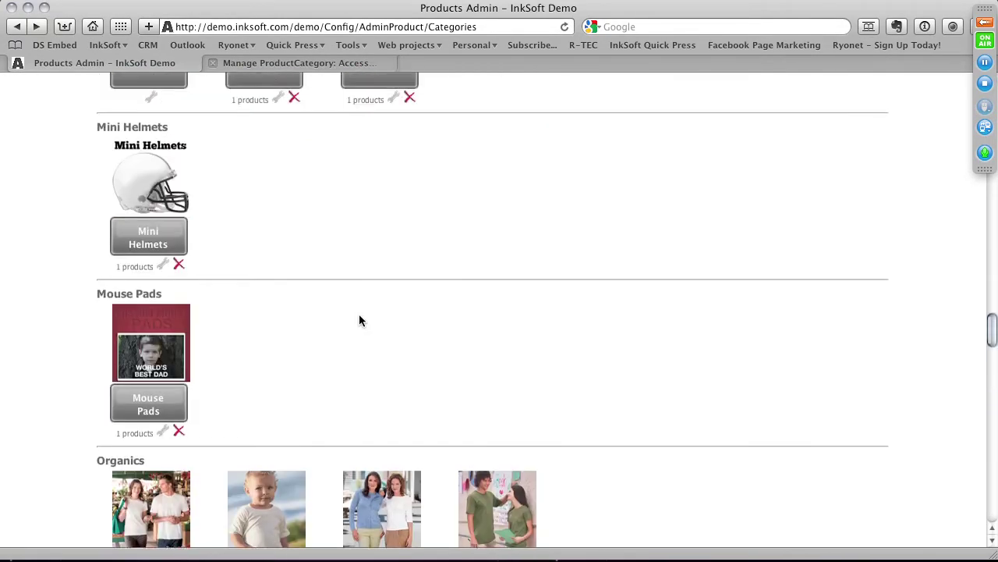
pyautogui.scroll(-2, 359, 320)
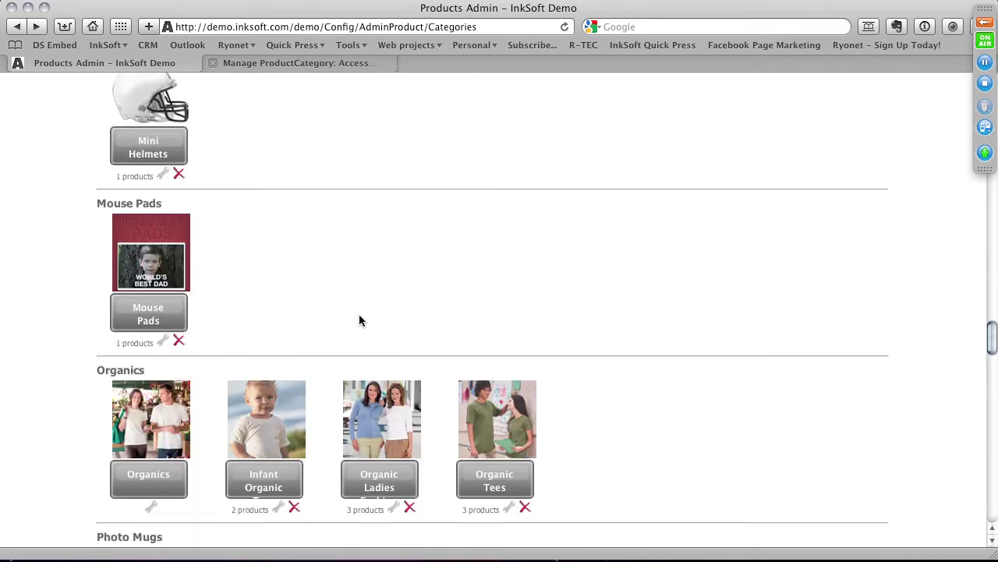
pyautogui.scroll(10, 358, 320)
pyautogui.scroll(11, 359, 320)
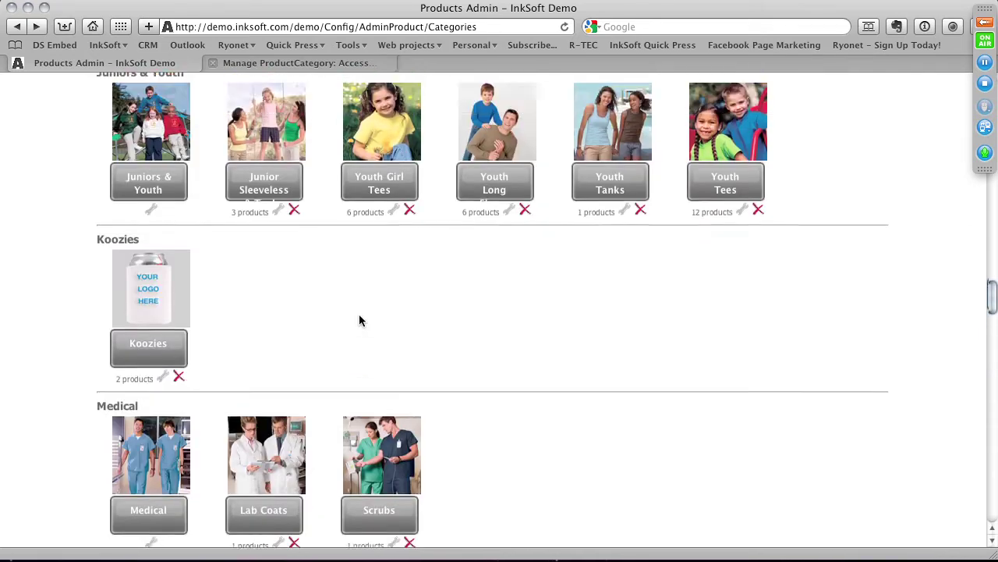
pyautogui.scroll(18, 360, 320)
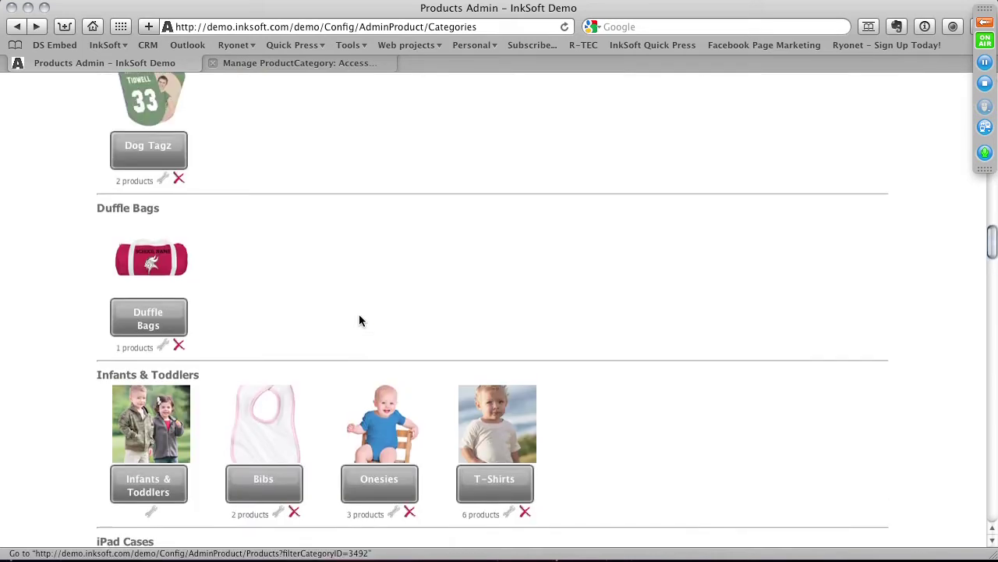
pyautogui.scroll(13, 359, 319)
pyautogui.scroll(-20, 359, 320)
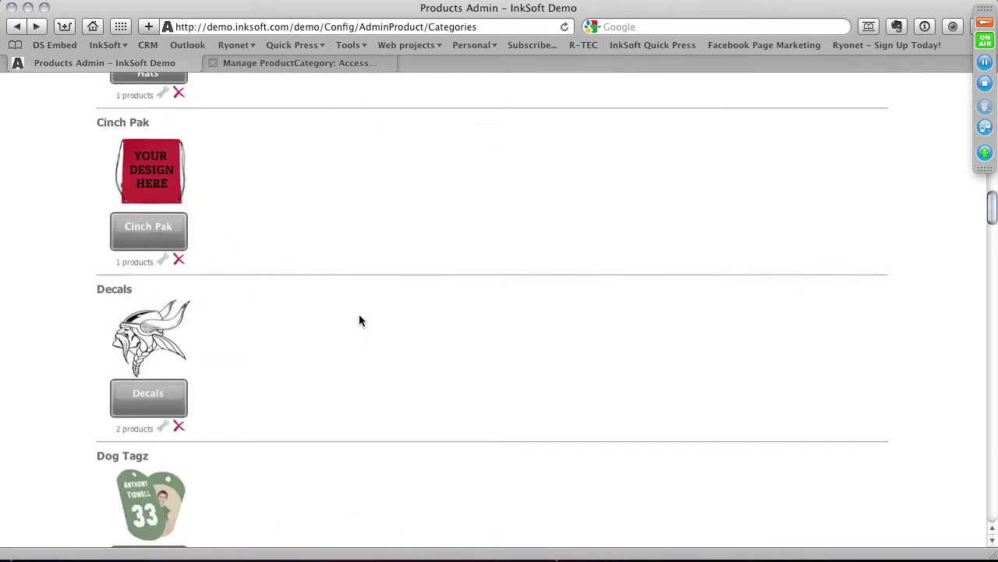
pyautogui.scroll(-3, 359, 320)
pyautogui.scroll(-15, 359, 320)
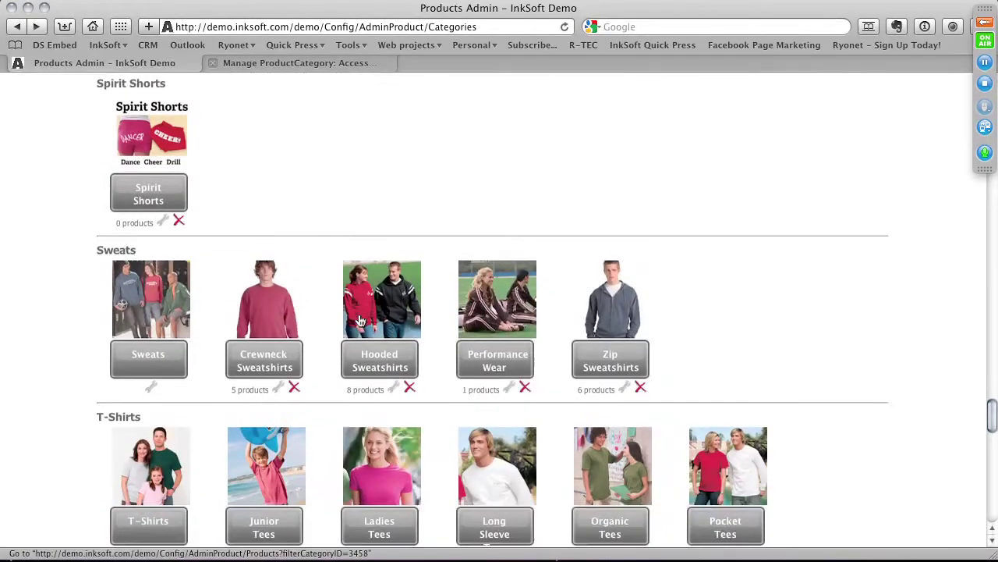
# - Add a root-level product category named Hemp and locate it in the categories list
pyautogui.scroll(-3, 359, 320)
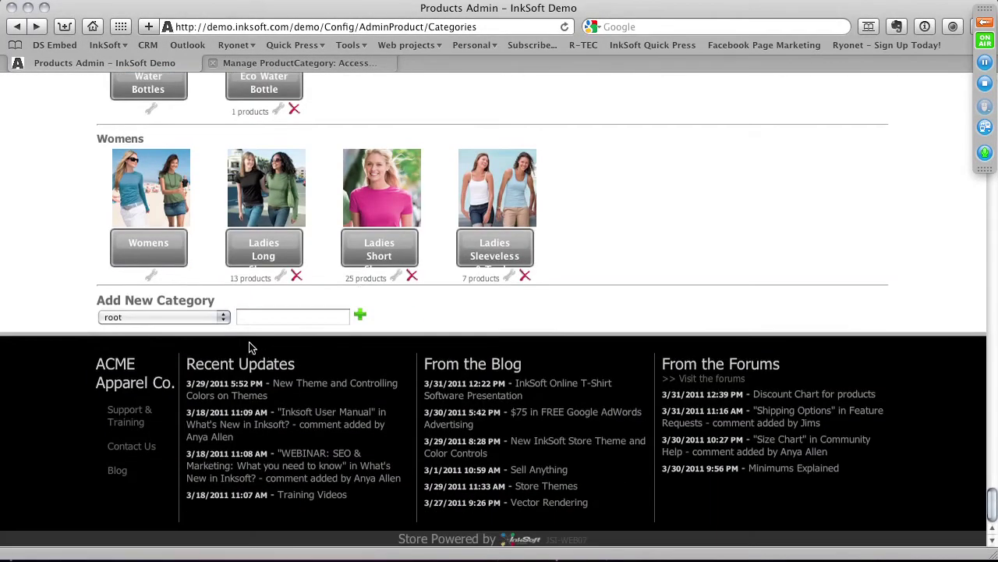
pyautogui.click(273, 316)
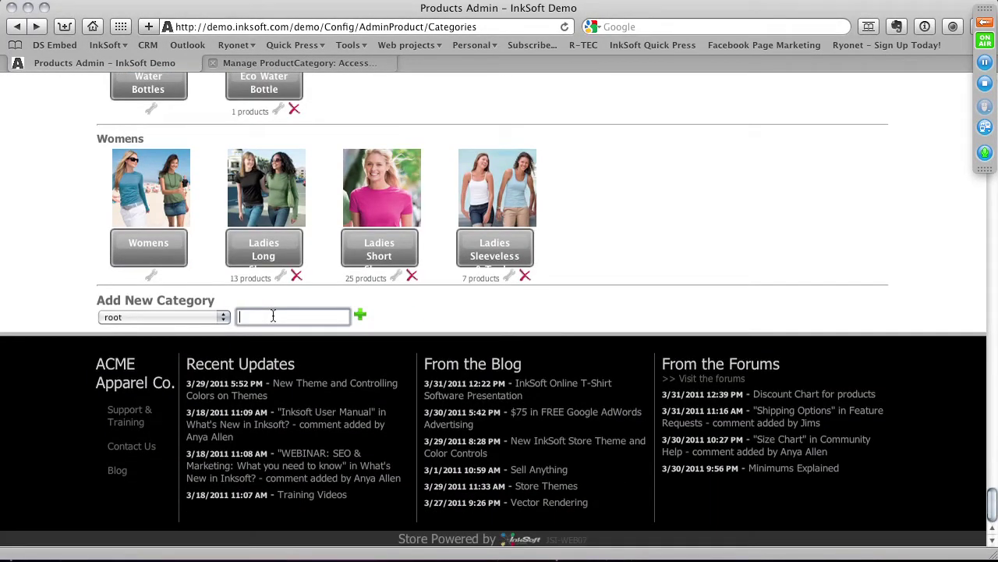
pyautogui.write('Hemp')
pyautogui.click(360, 315)
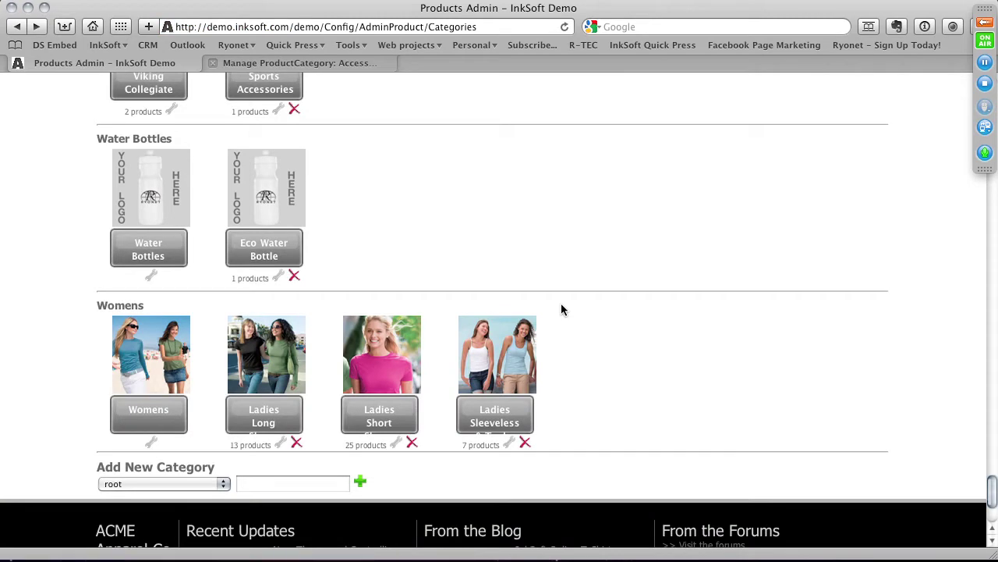
pyautogui.scroll(15, 457, 299)
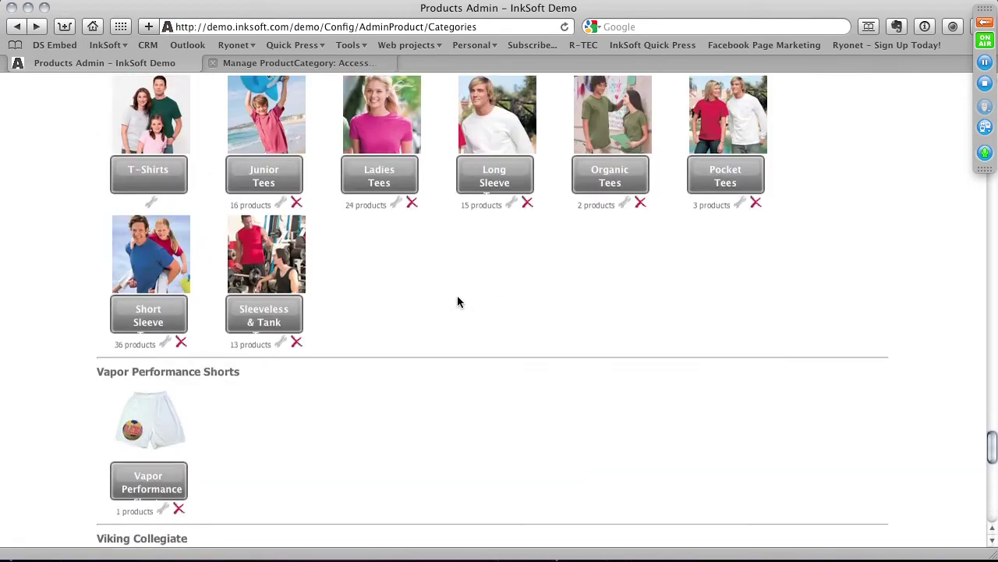
pyautogui.scroll(15, 458, 302)
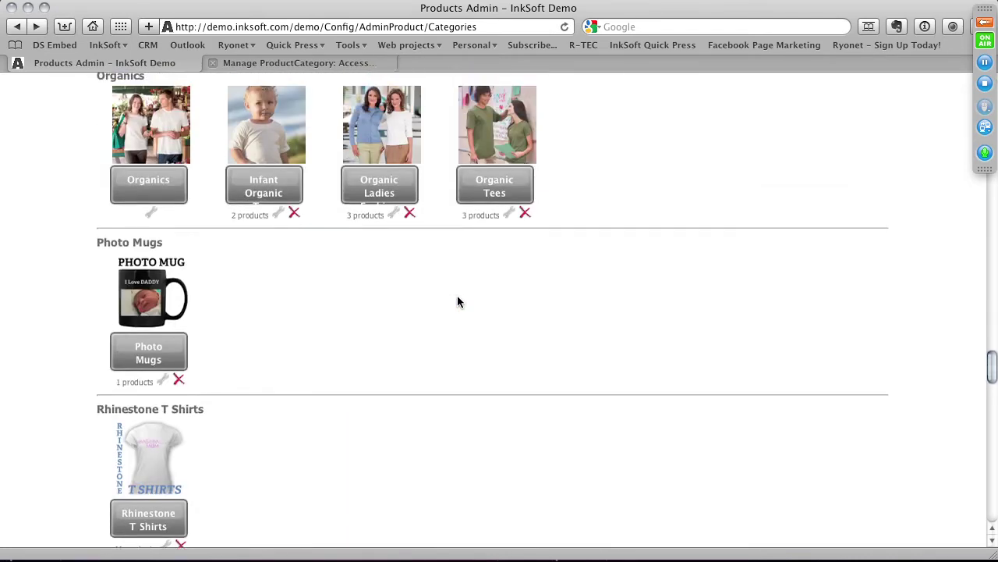
pyautogui.scroll(15, 458, 302)
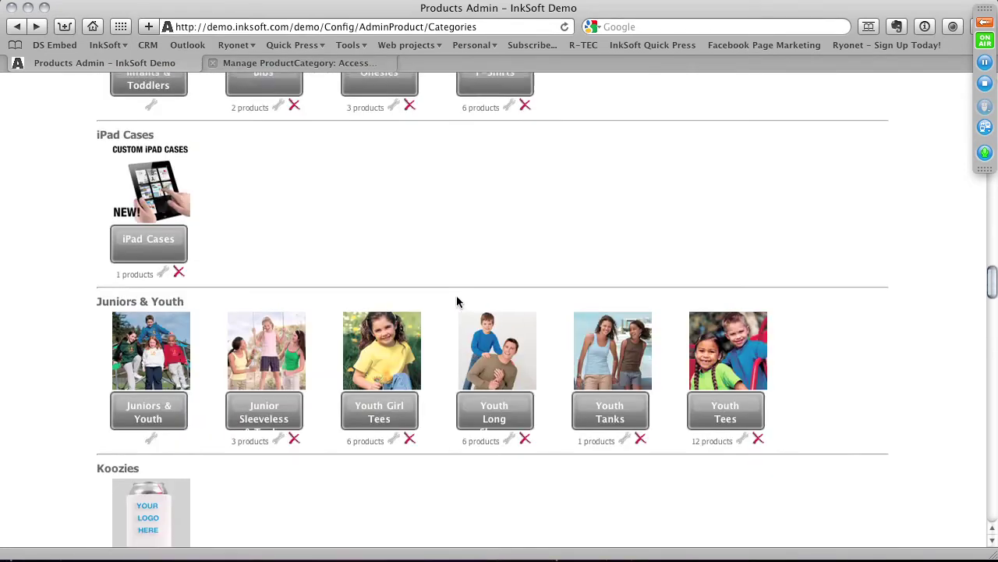
pyautogui.scroll(4, 312, 242)
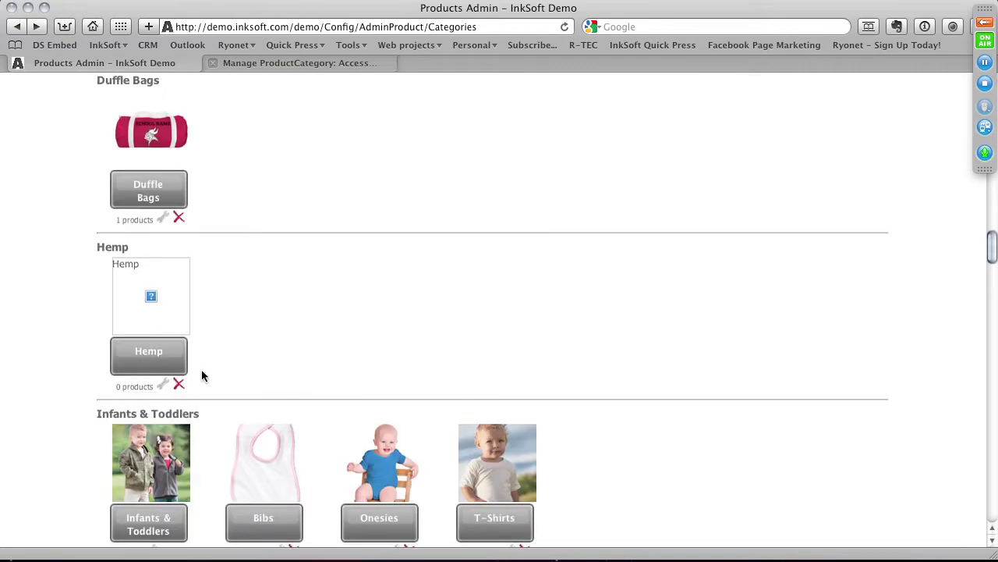
# - Add a subcategory named Hemp Bags under the Hemp category and locate it in the categories list
pyautogui.scroll(-20, 265, 350)
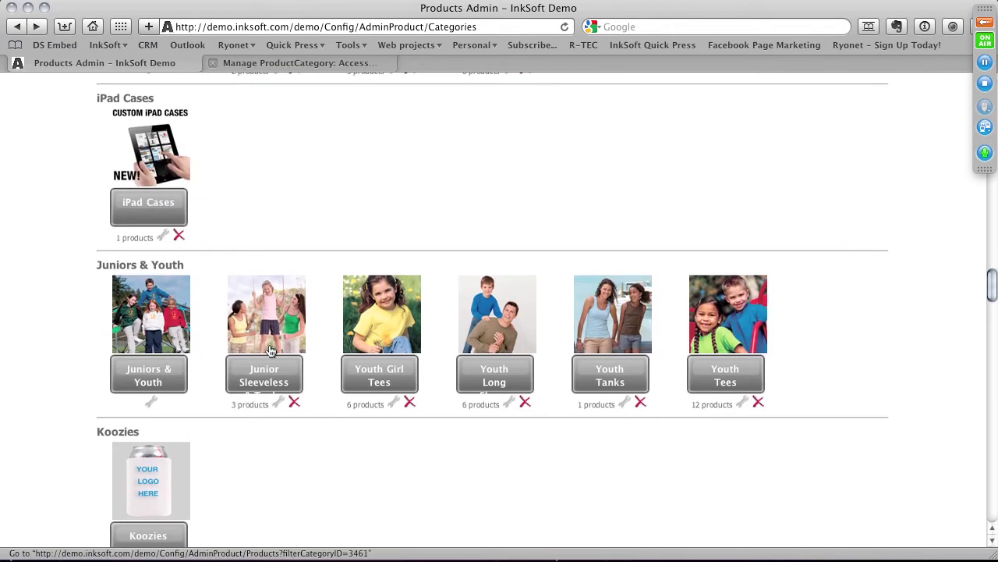
pyautogui.scroll(-20, 269, 350)
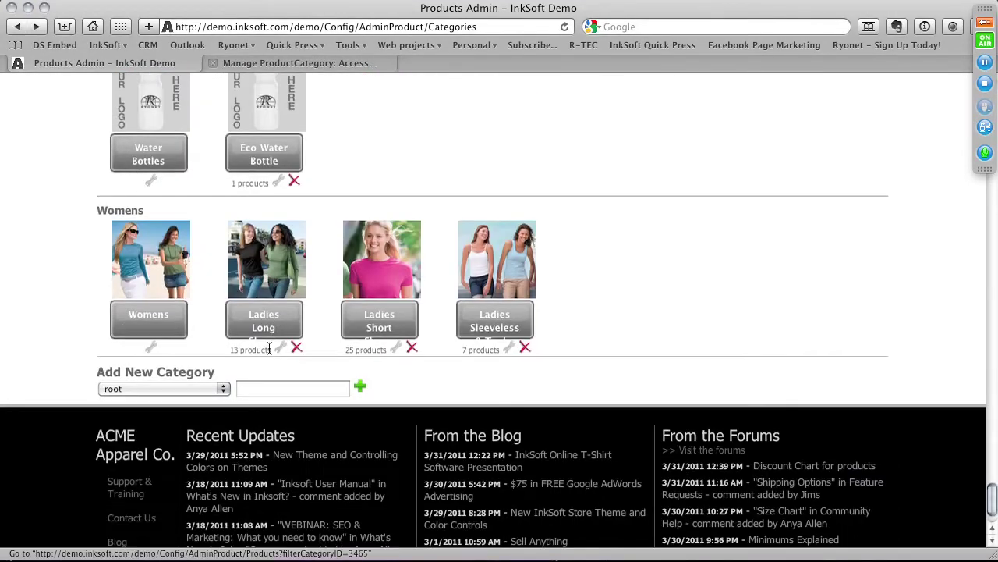
pyautogui.scroll(-3, 269, 351)
pyautogui.click(265, 320)
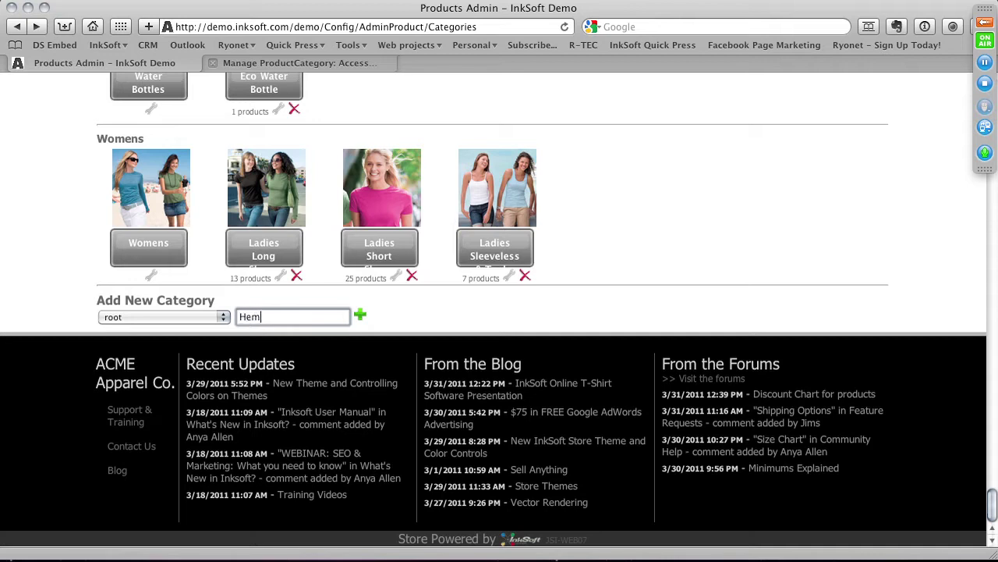
pyautogui.click(161, 313)
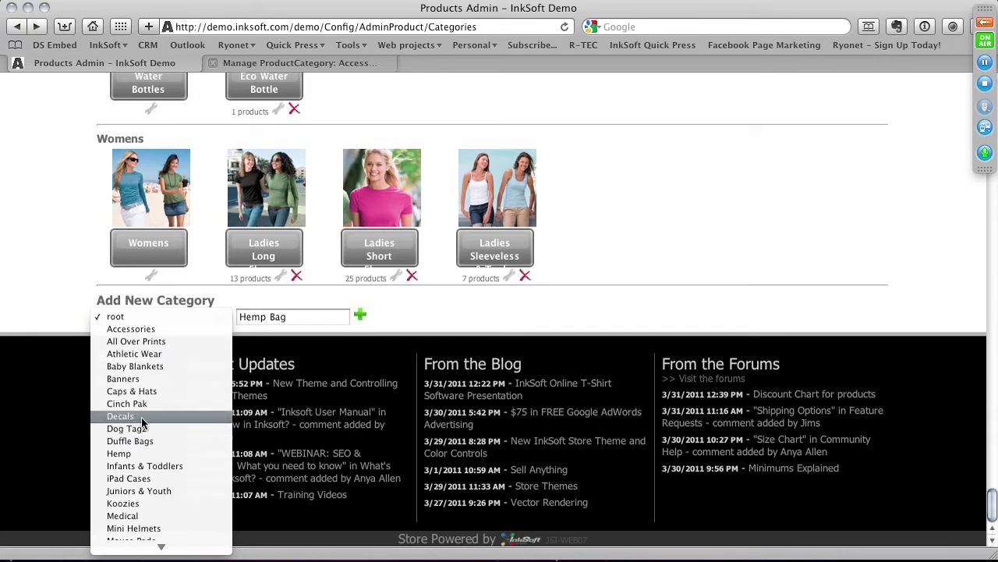
pyautogui.scroll(-3, 140, 419)
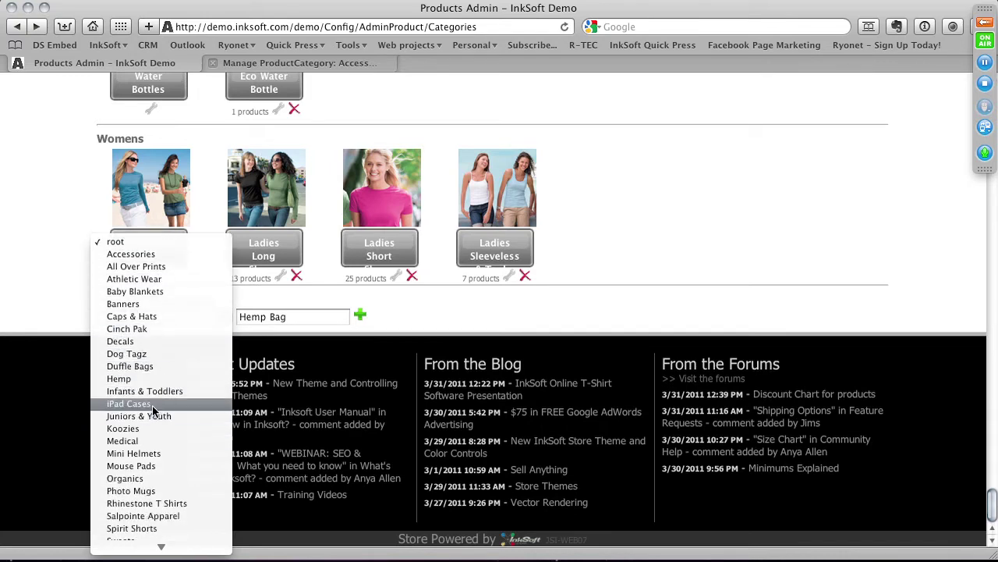
pyautogui.click(123, 378)
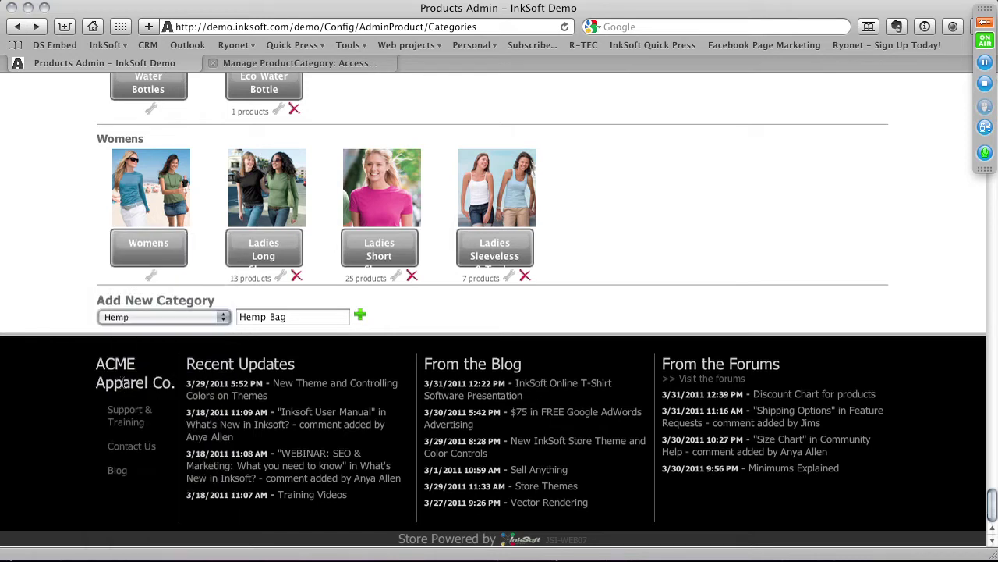
pyautogui.click(297, 317)
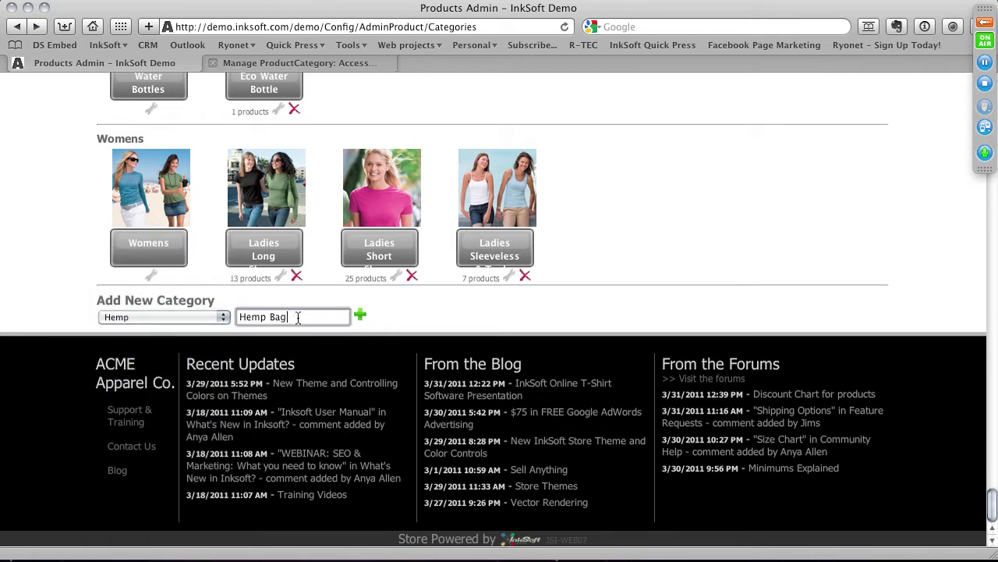
pyautogui.click(360, 316)
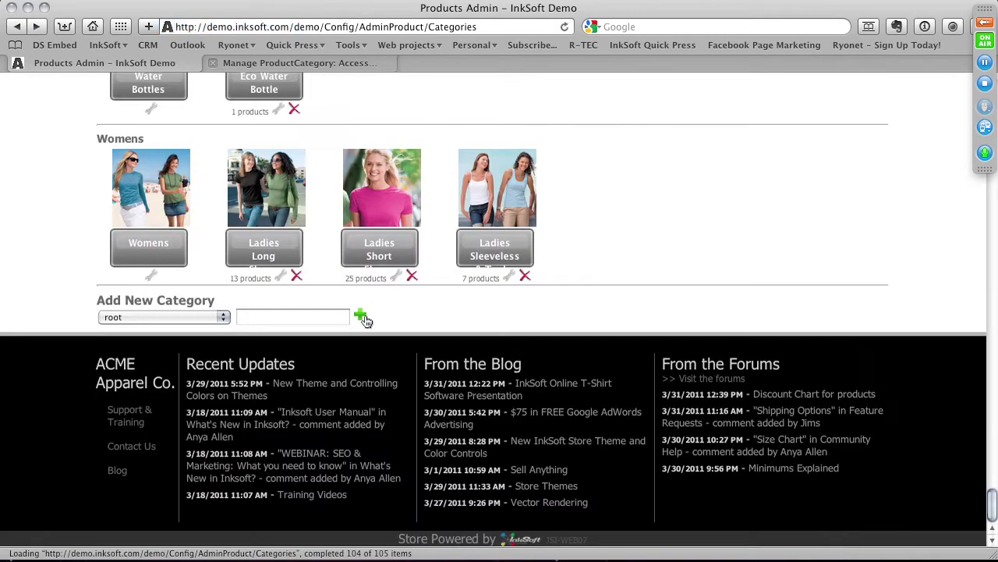
pyautogui.scroll(10, 373, 348)
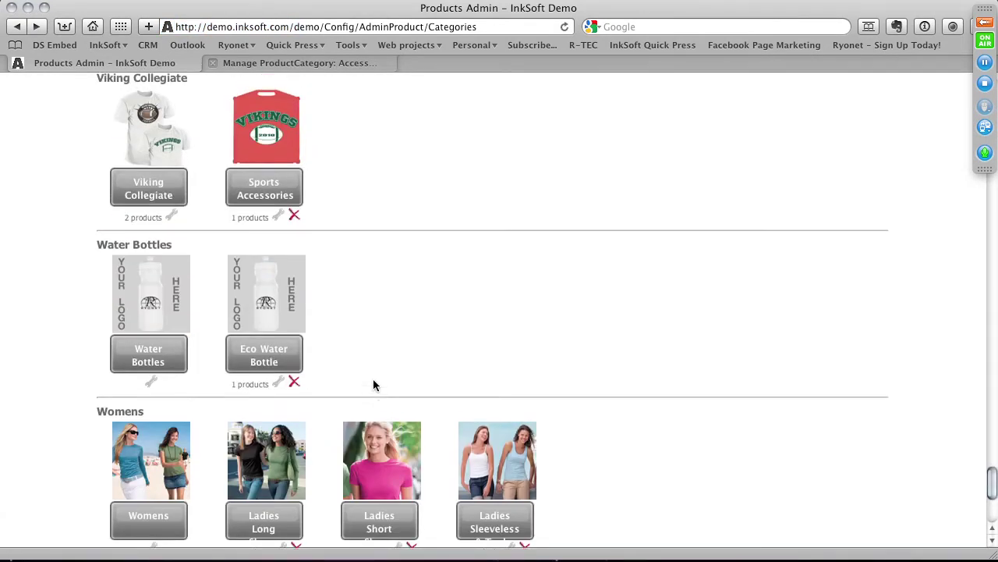
pyautogui.scroll(15, 373, 385)
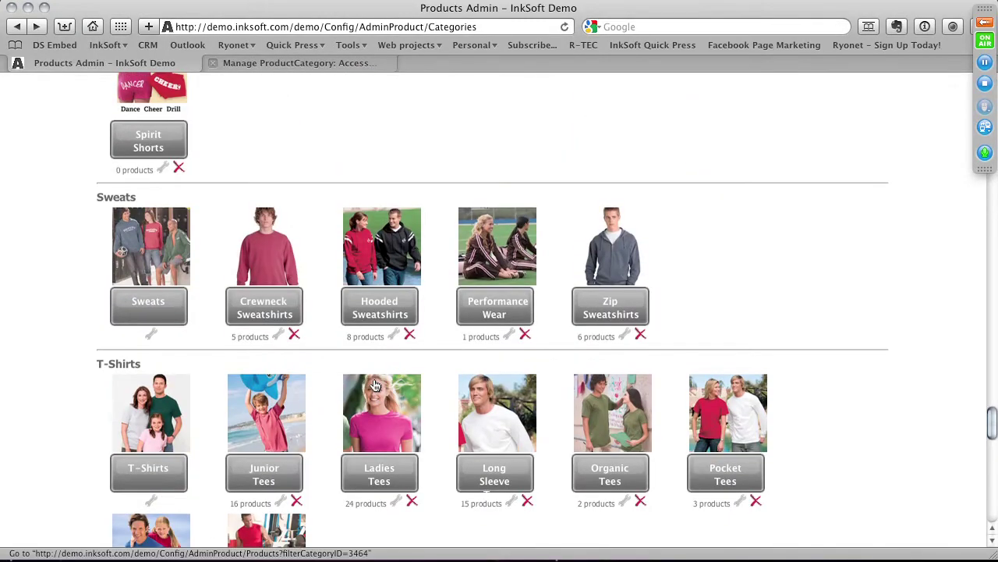
pyautogui.scroll(10, 376, 383)
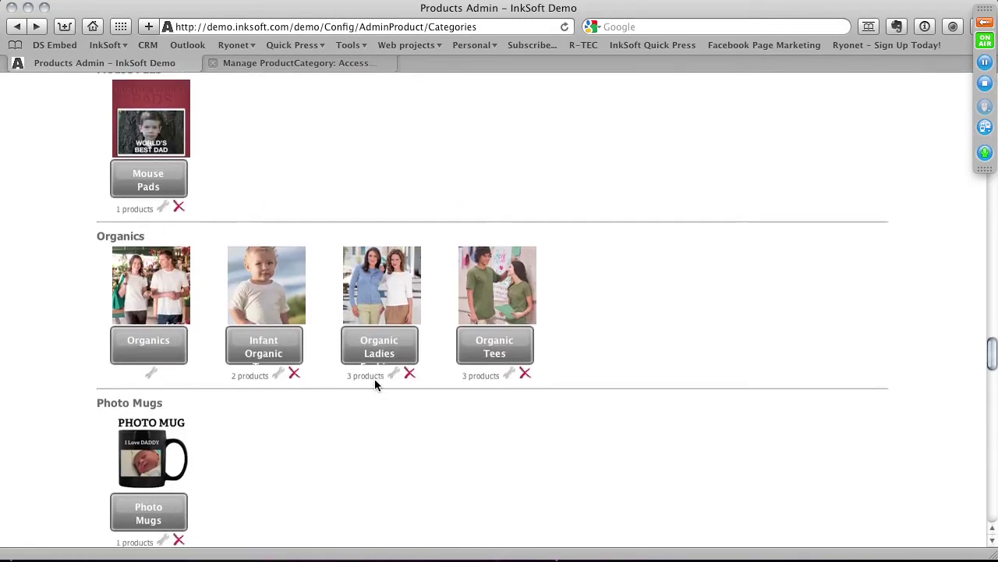
pyautogui.scroll(15, 374, 383)
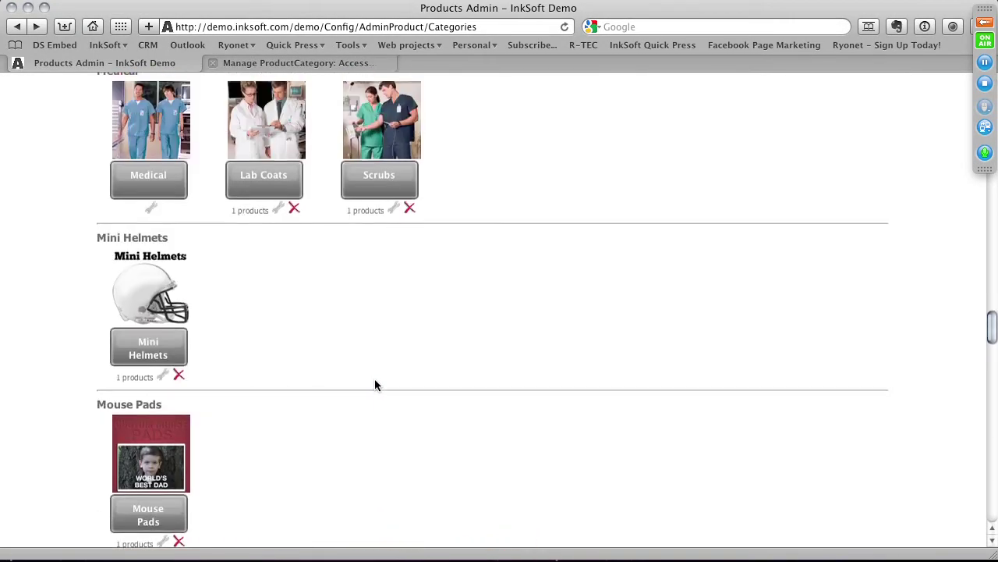
pyautogui.scroll(15, 374, 384)
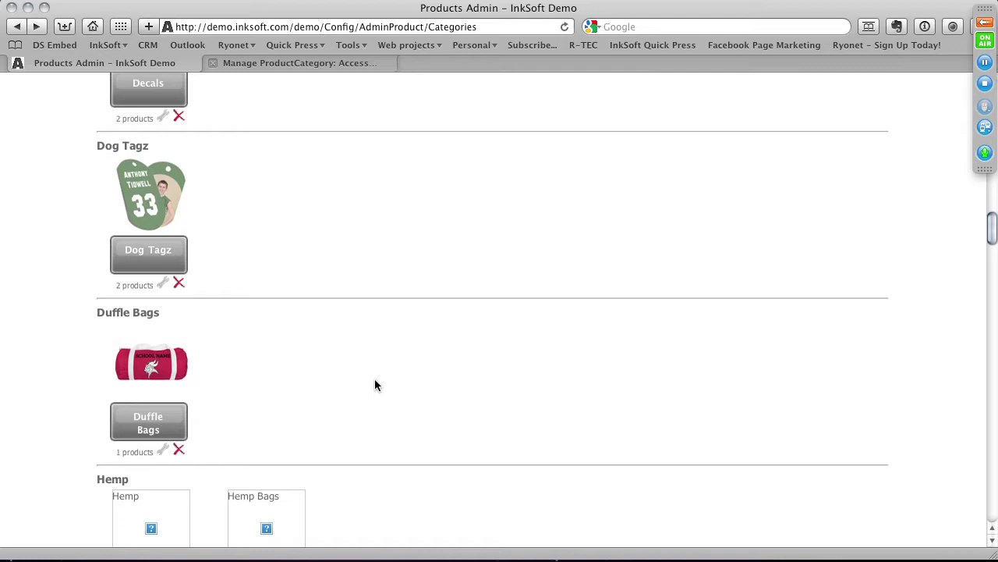
# - Switch to Adobe Illustrator and create a new 500 × 500 px RGB document, shown at 100%
pyautogui.scroll(-5, 375, 384)
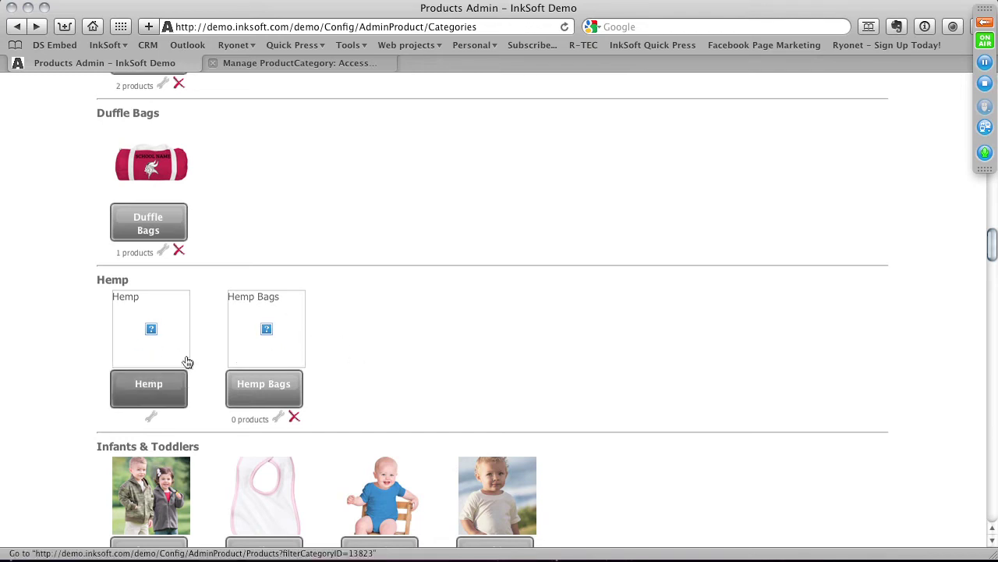
pyautogui.click(300, 555)
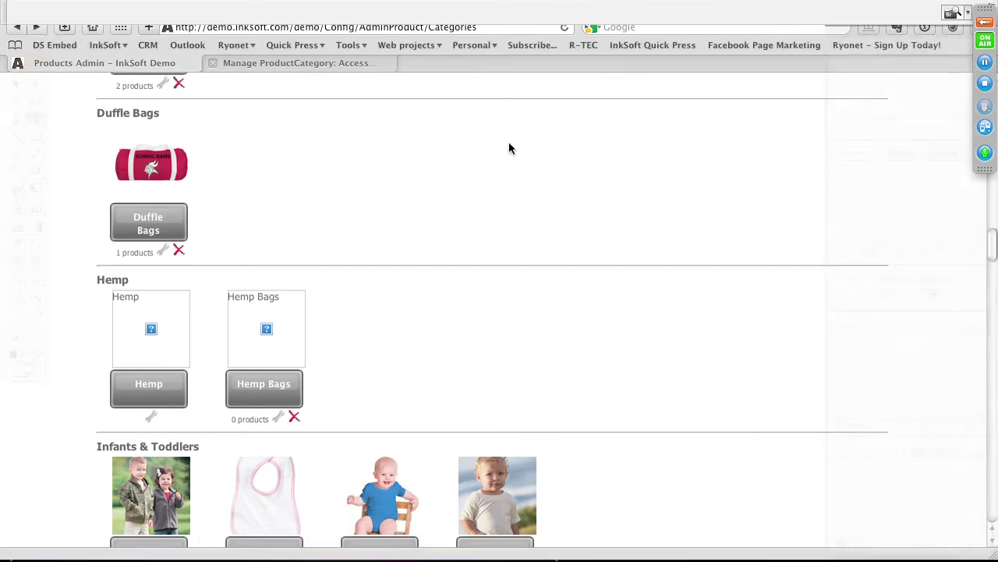
pyautogui.click(125, 1)
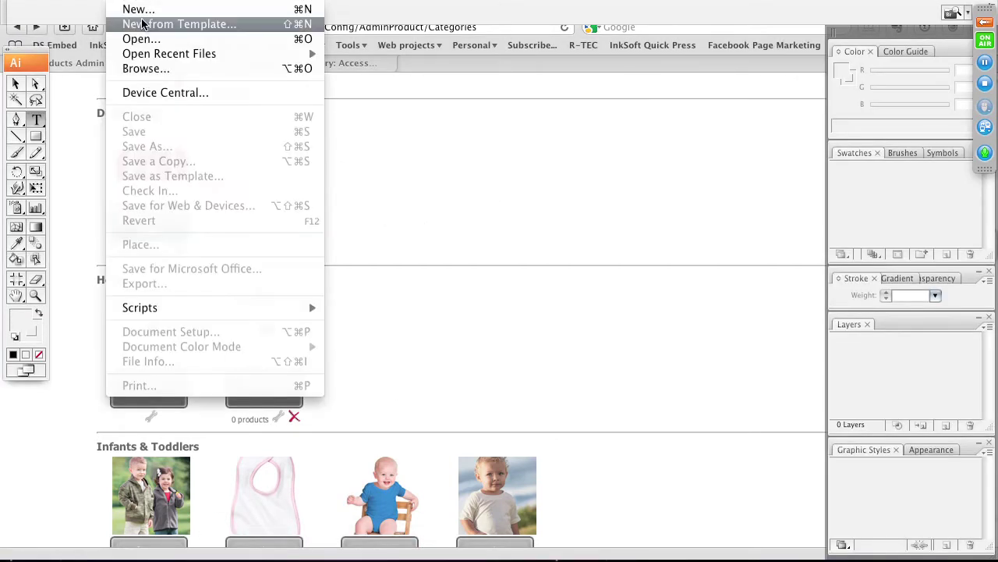
pyautogui.click(133, 10)
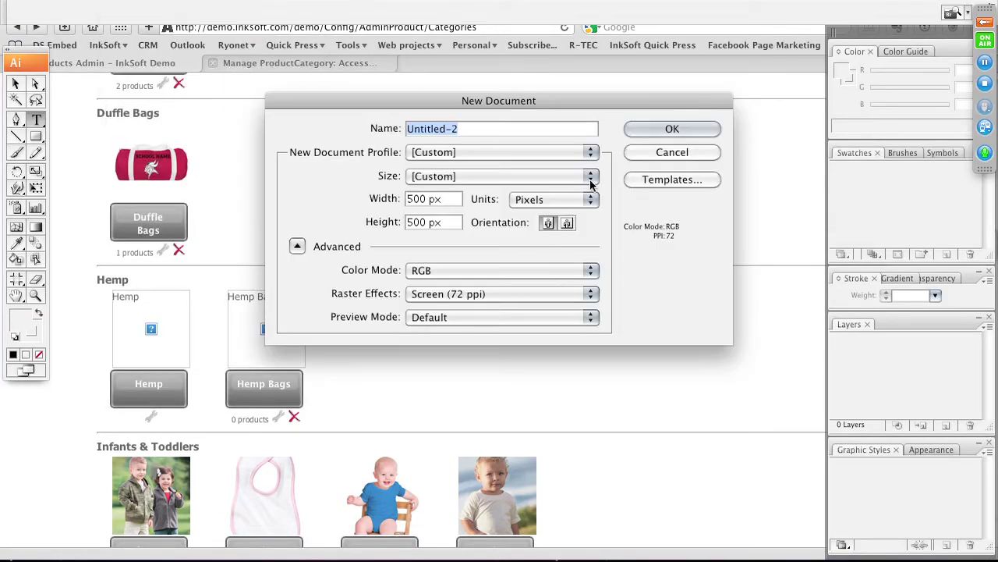
pyautogui.click(663, 132)
pyautogui.press('super+1')
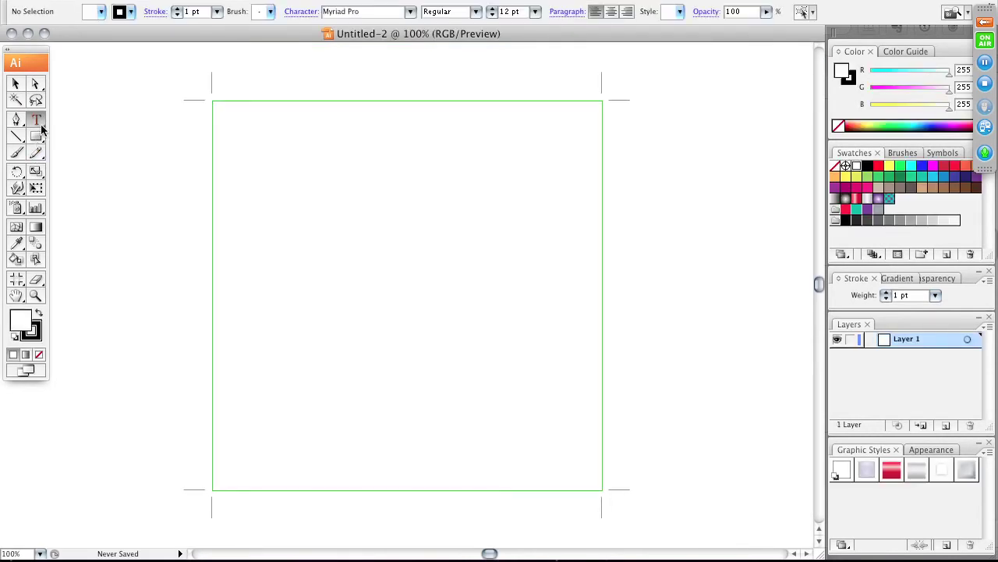
# - Add the text HEMP, enlarge it to about 194 pt so it nearly spans the artboard, and center it
pyautogui.click(302, 247)
pyautogui.write('HEMP')
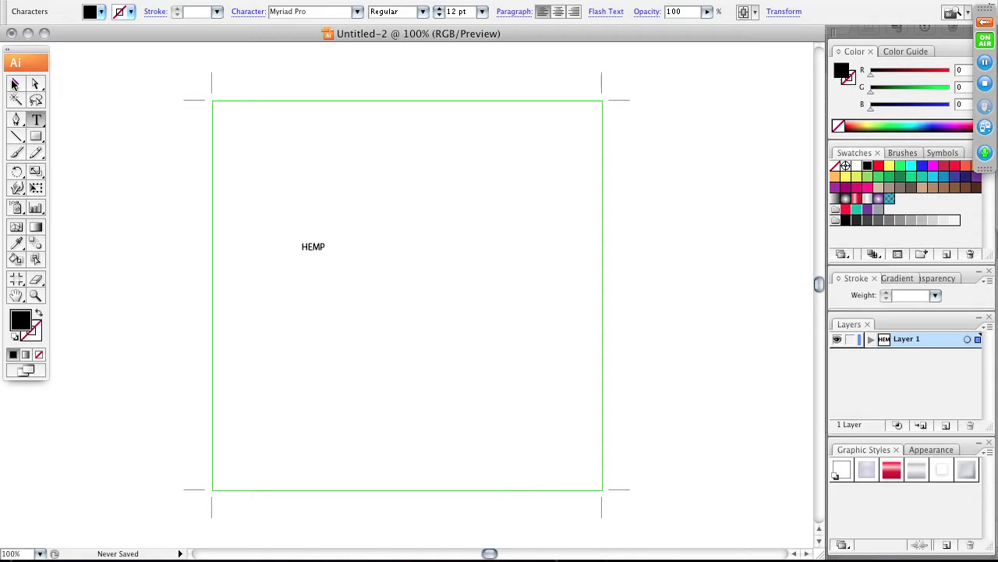
pyautogui.click(14, 84)
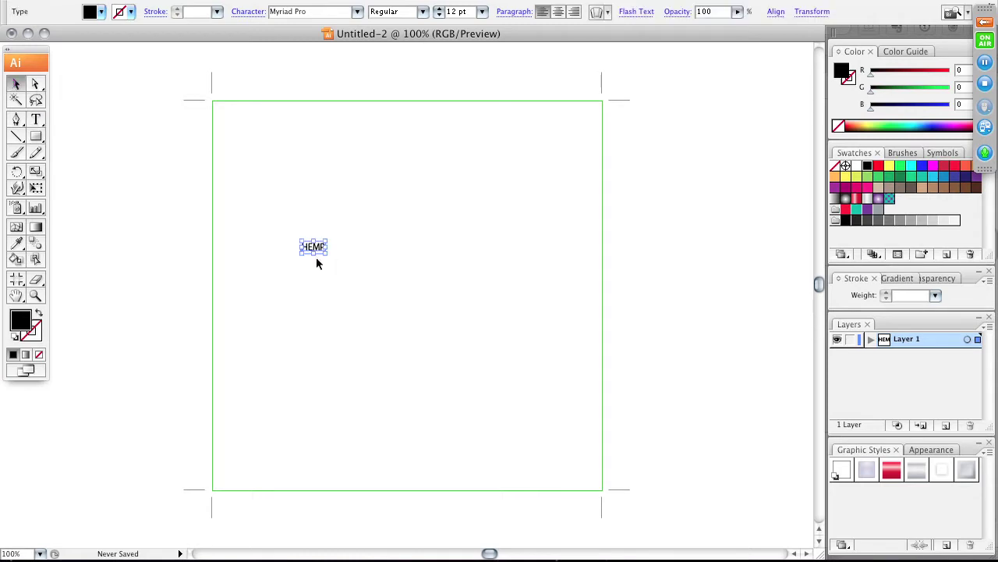
pyautogui.moveTo(328, 252); pyautogui.dragTo(678, 425)
pyautogui.moveTo(511, 300)
pyautogui.mouseDown()
pyautogui.moveTo(486, 250)
pyautogui.moveTo(505, 296)
pyautogui.mouseUp()
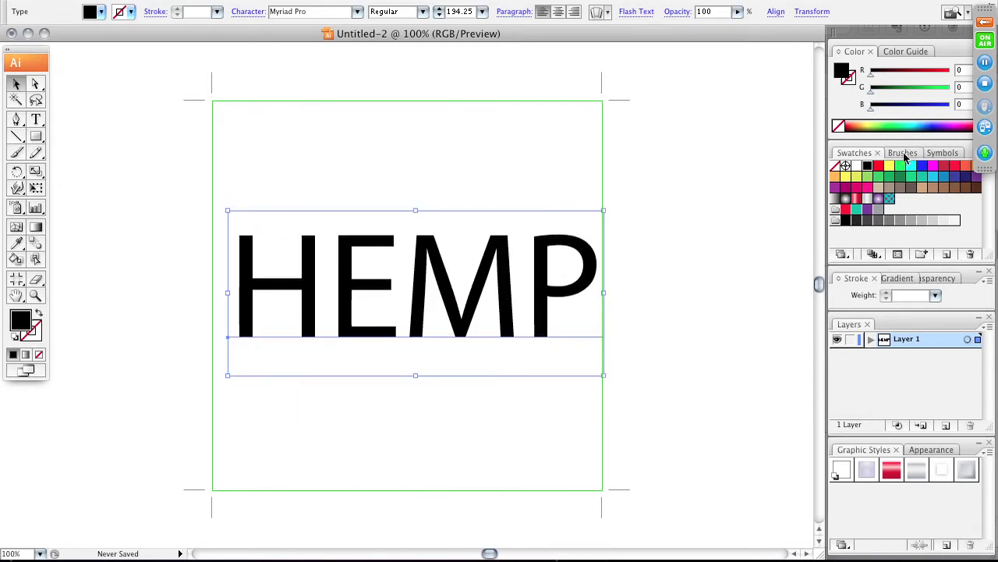
# - Fill the HEMP text with a green of about R 39, G 127, B 0 and shift it slightly within the artboard
pyautogui.click(884, 124)
pyautogui.moveTo(886, 117); pyautogui.dragTo(889, 129)
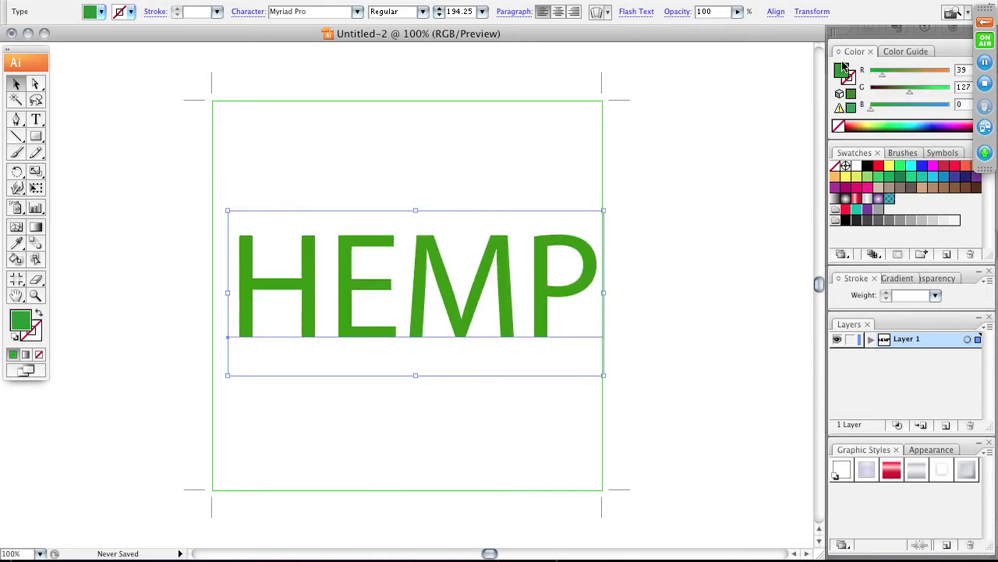
pyautogui.moveTo(502, 272); pyautogui.dragTo(499, 269)
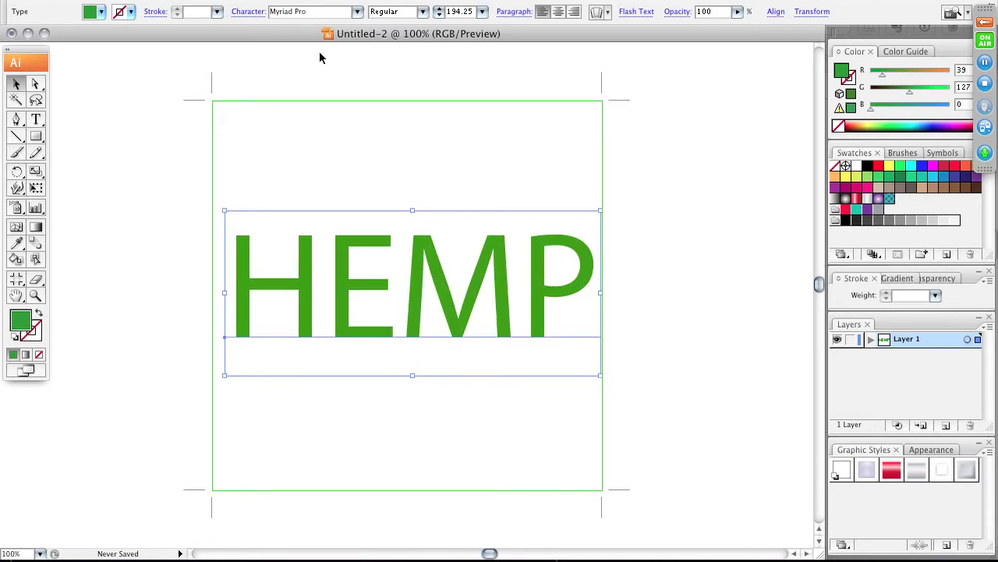
# - Set the HEMP text in Princetown Solid-Normal, scale it to about 186 pt and reposition it inside the artboard
pyautogui.click(358, 12)
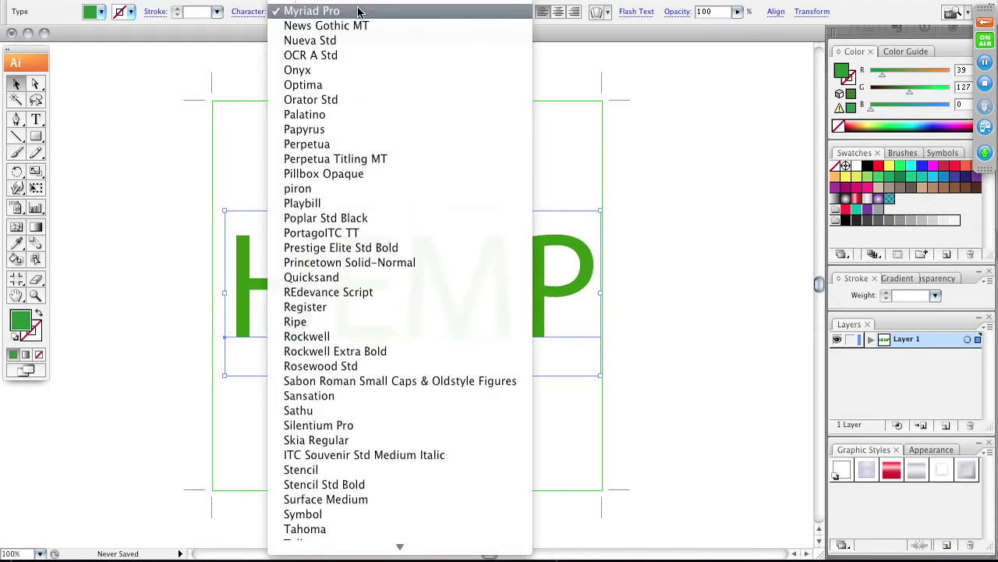
pyautogui.click(386, 264)
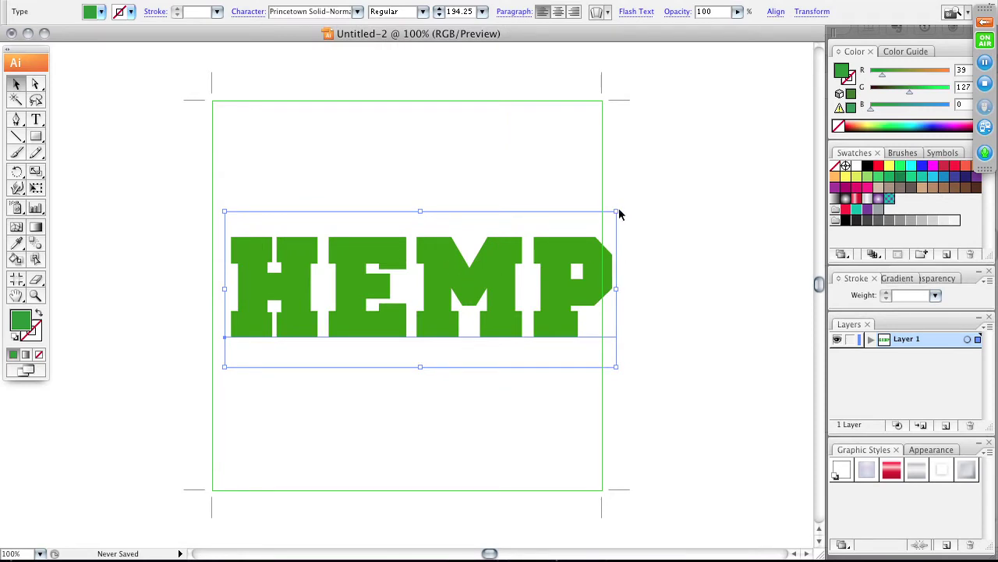
pyautogui.moveTo(616, 209); pyautogui.dragTo(603, 213)
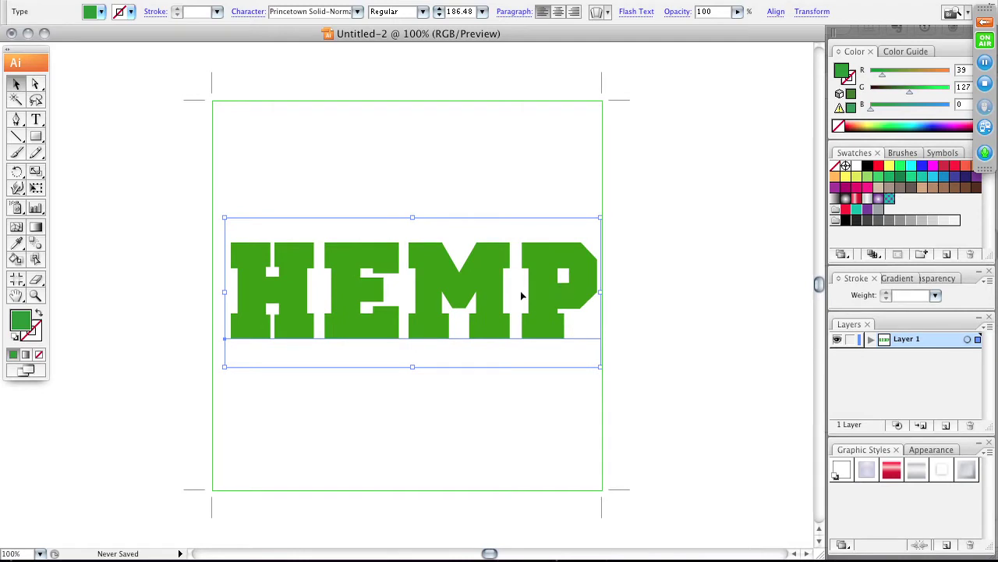
pyautogui.moveTo(539, 274); pyautogui.dragTo(532, 268)
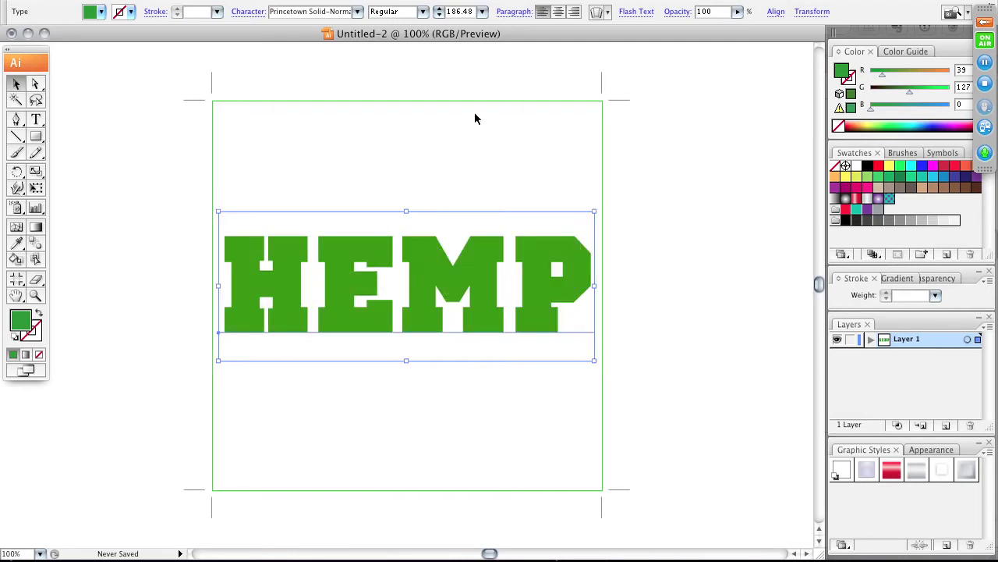
pyautogui.click(476, 120)
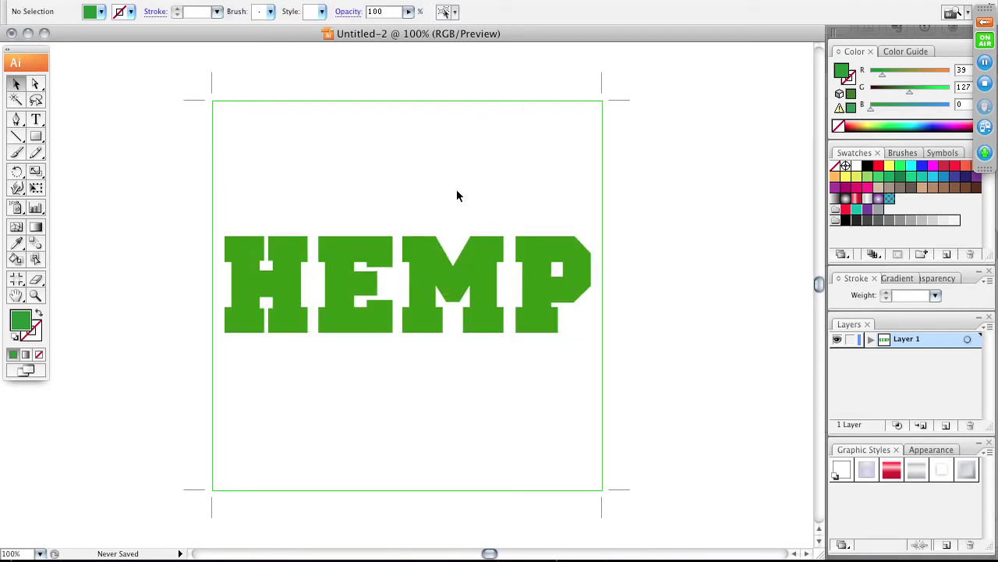
# - Clear the HEMP lettering and retype the same word in its place
pyautogui.click(331, 276)
pyautogui.doubleClick(564, 278)
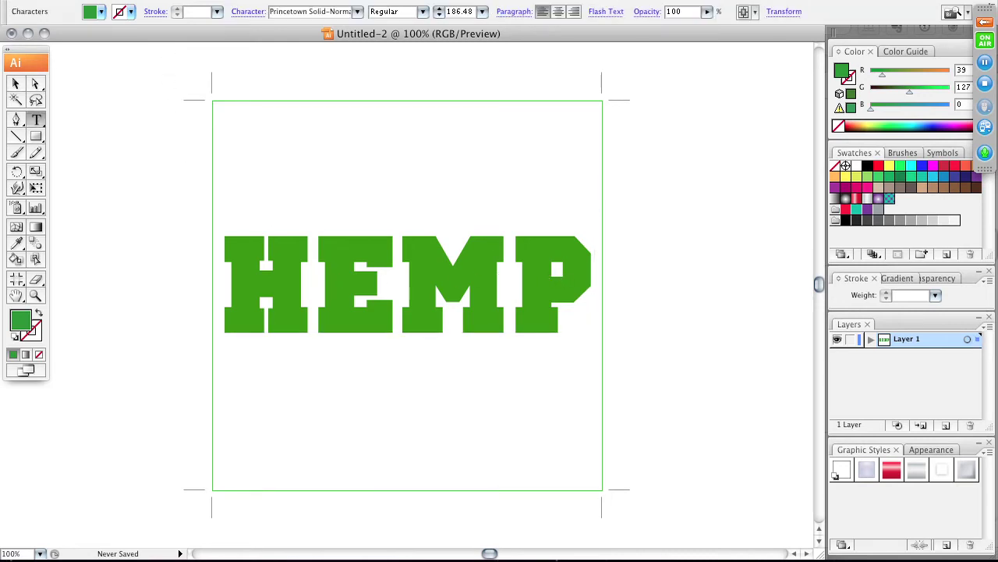
pyautogui.press('BackSpace')
pyautogui.press('BackSpace')
pyautogui.press('BackSpace')
pyautogui.press('BackSpace')
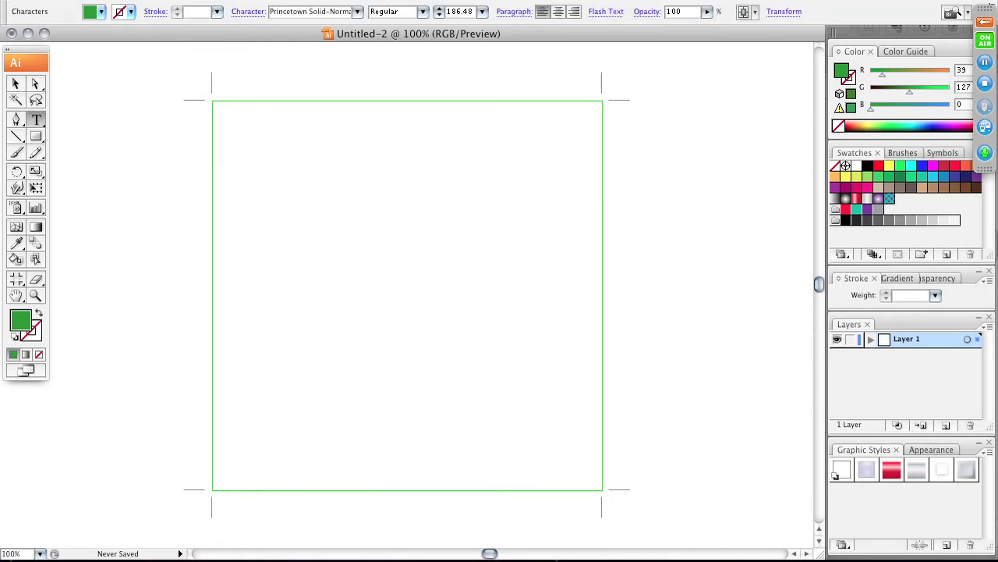
pyautogui.write('EHM')
pyautogui.press('BackSpace')
pyautogui.press('BackSpace')
pyautogui.press('BackSpace')
pyautogui.write('HEMP')
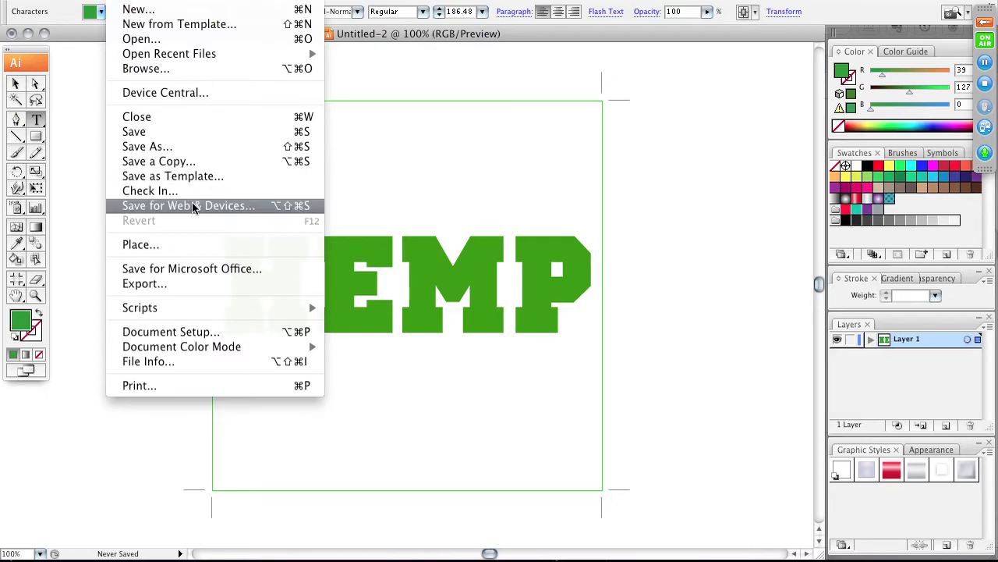
# - Export the artwork for the web as a maximum-quality JPEG named hemp.jpg on the Desktop
pyautogui.click(195, 206)
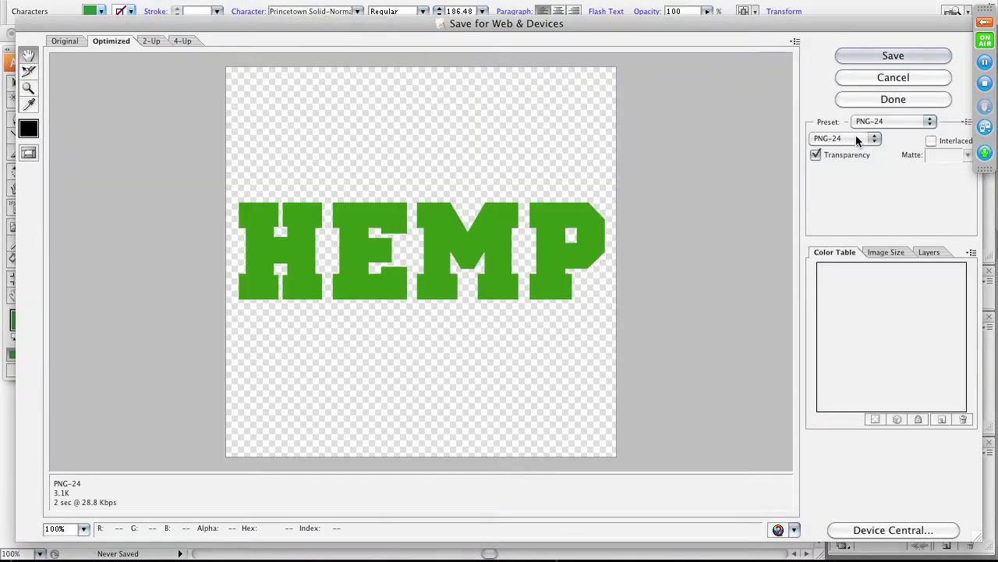
pyautogui.click(851, 138)
pyautogui.click(836, 118)
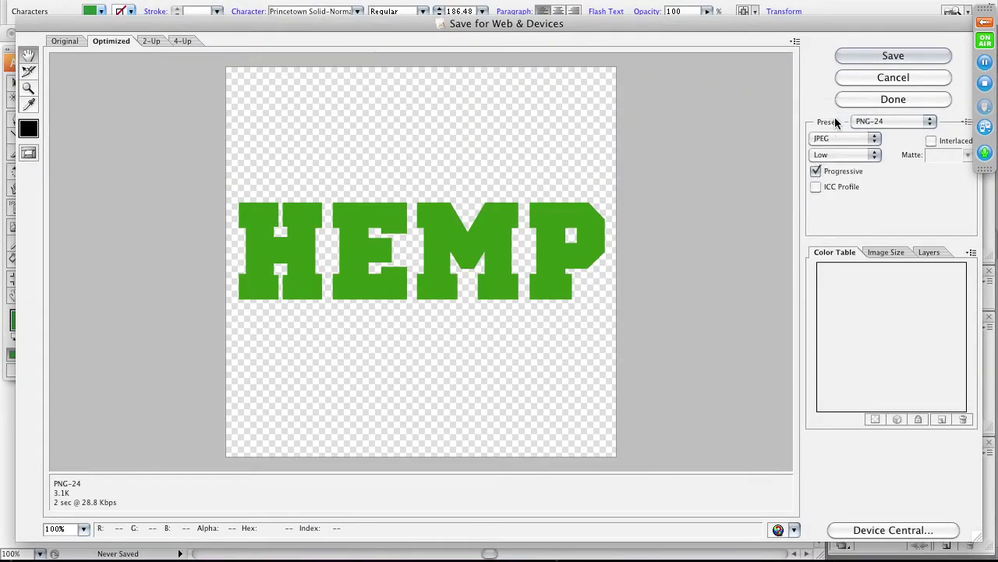
pyautogui.click(903, 55)
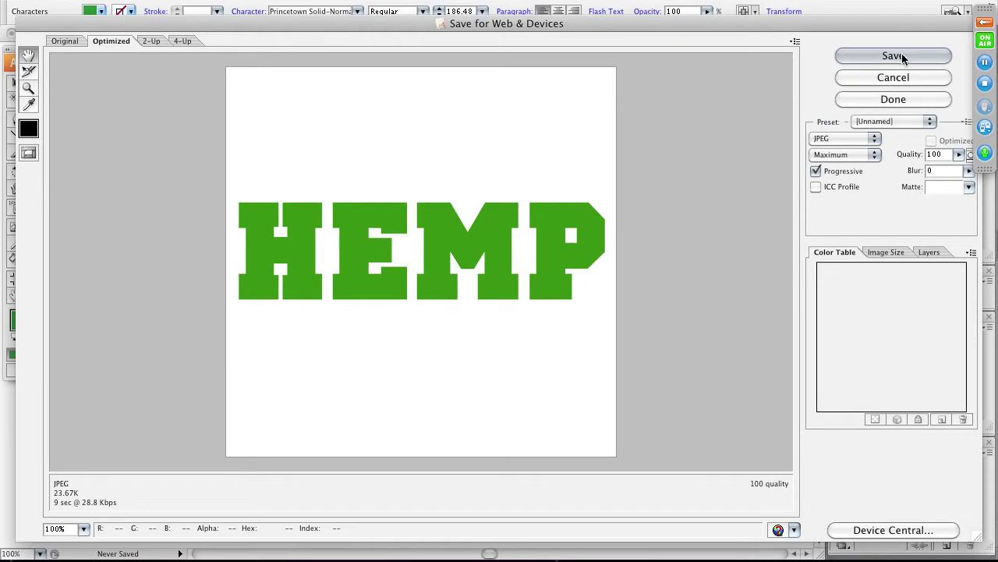
pyautogui.write('hemp')
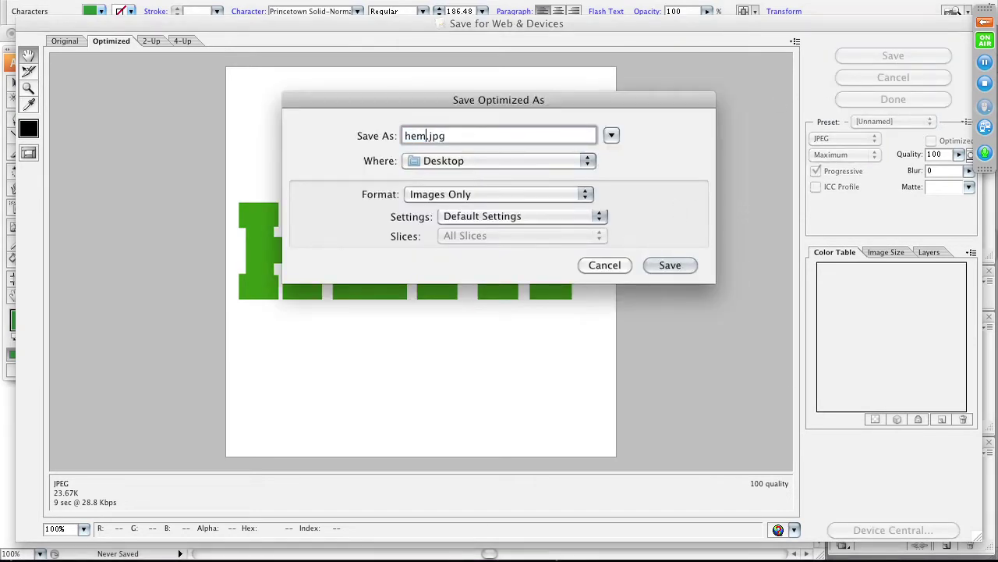
pyautogui.click(652, 264)
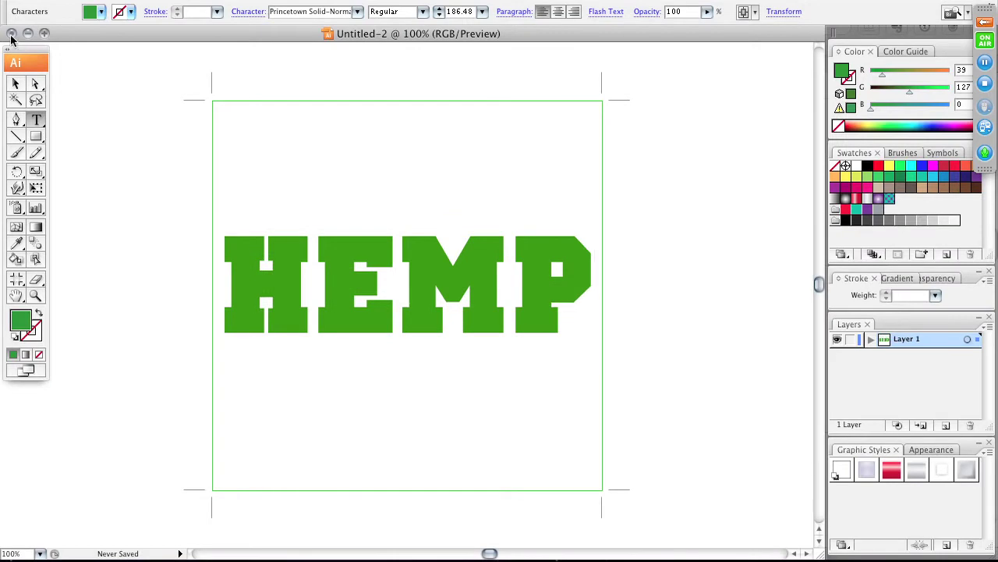
# - Close the Illustrator document without saving it and return to the product categories page in the browser
pyautogui.click(11, 34)
pyautogui.click(436, 191)
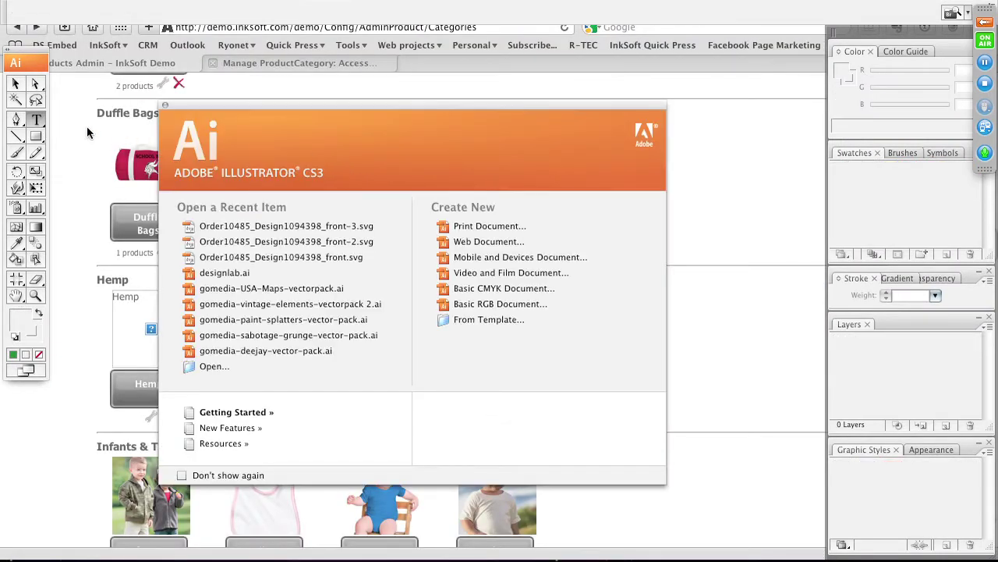
pyautogui.click(113, 140)
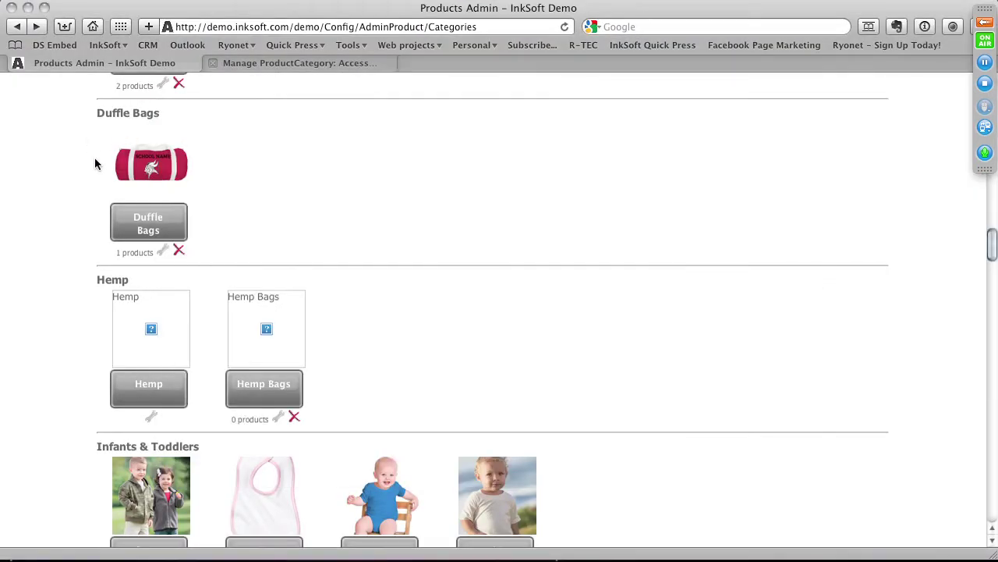
# - Upload hemp.jpg from the Desktop as the Hemp category's image and reload the categories list to check it
pyautogui.click(151, 417)
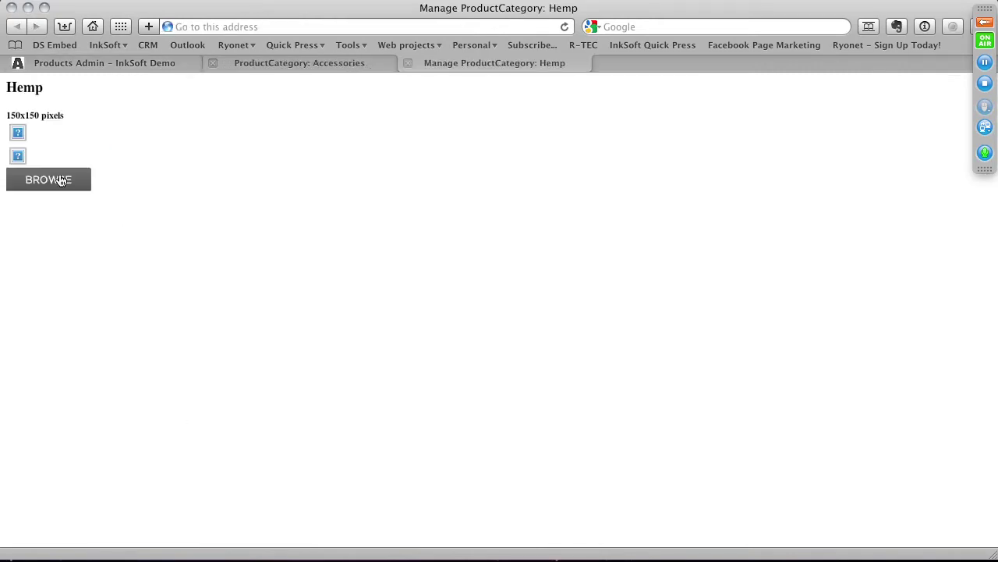
pyautogui.click(56, 179)
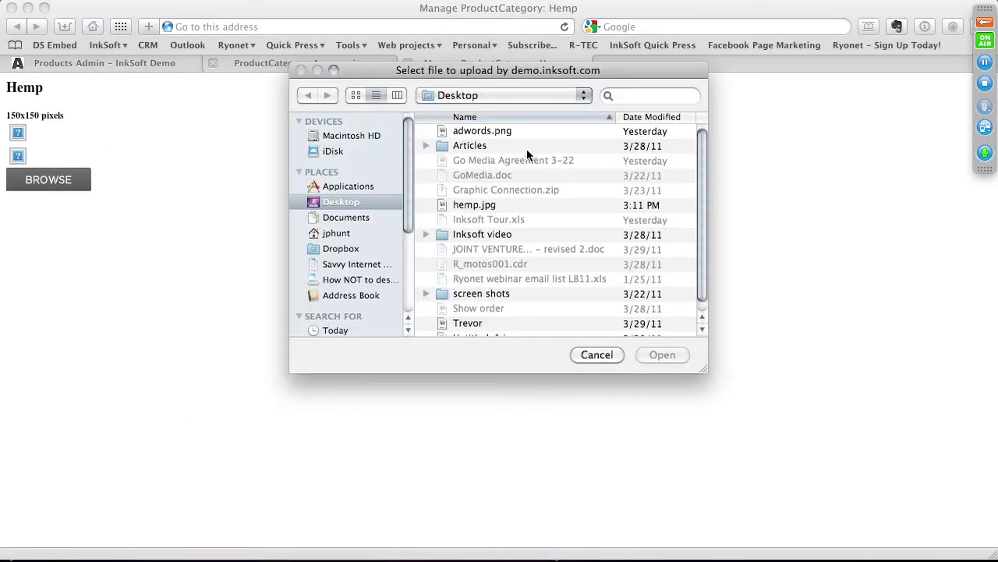
pyautogui.doubleClick(496, 205)
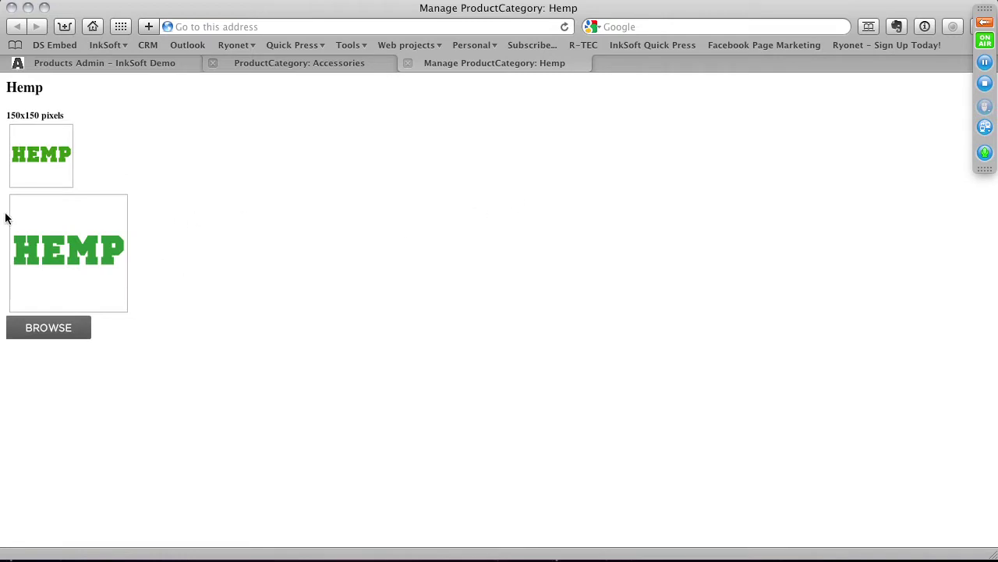
pyautogui.click(298, 64)
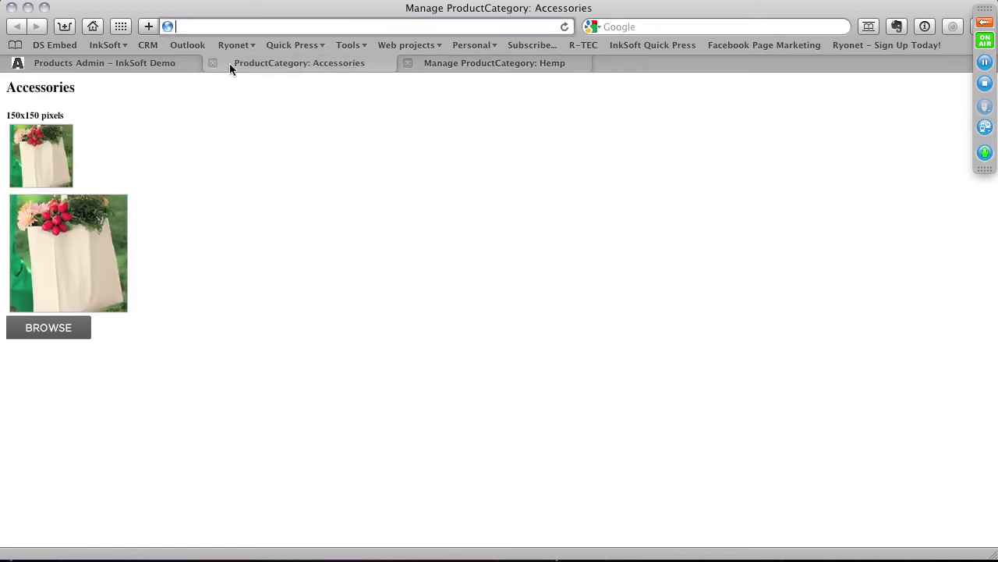
pyautogui.click(167, 66)
pyautogui.click(564, 27)
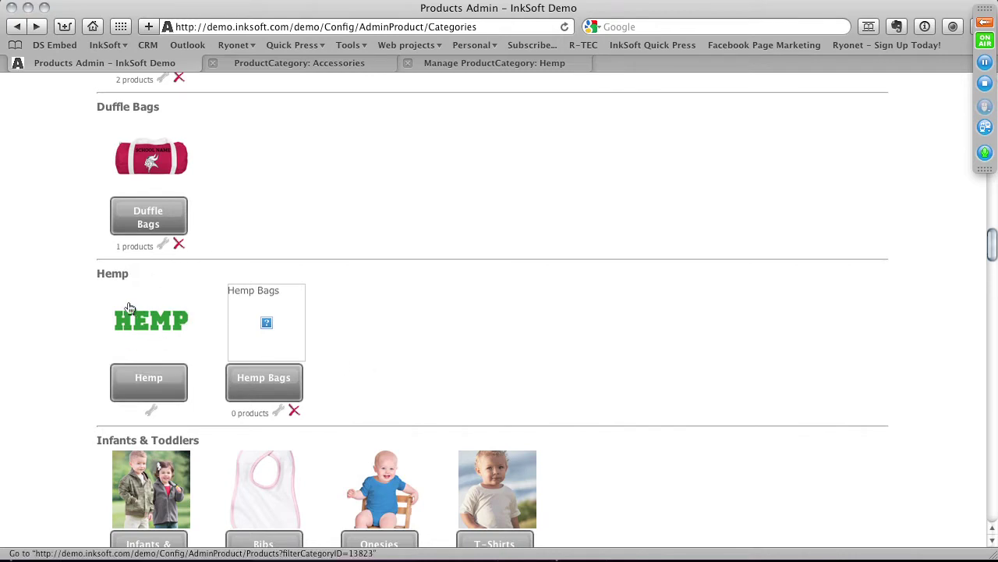
# - Open the bookmarked InkSoft Demo storefront in place of the Accessories image page and close the Hemp image page
pyautogui.click(312, 63)
pyautogui.click(103, 46)
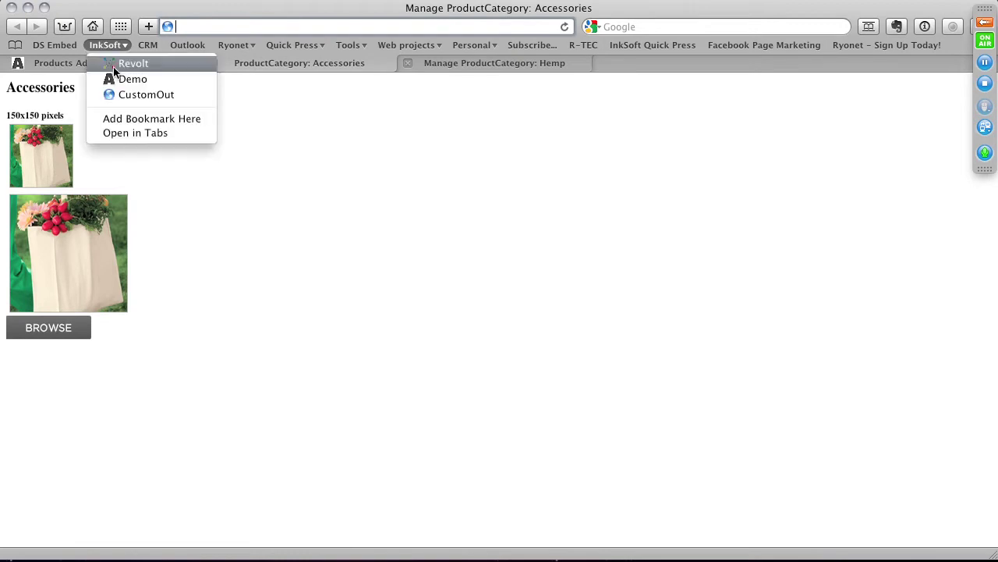
pyautogui.click(109, 78)
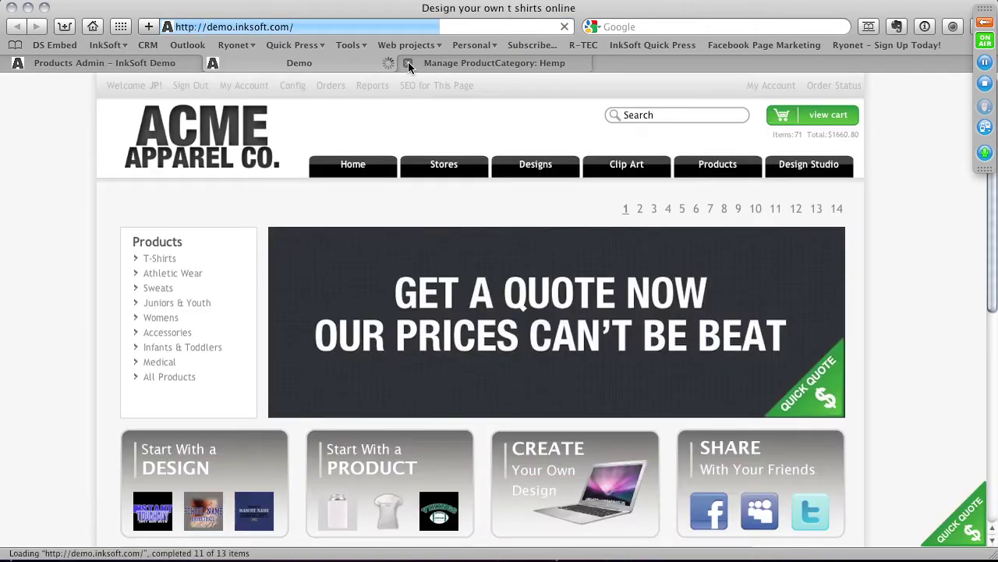
pyautogui.click(410, 63)
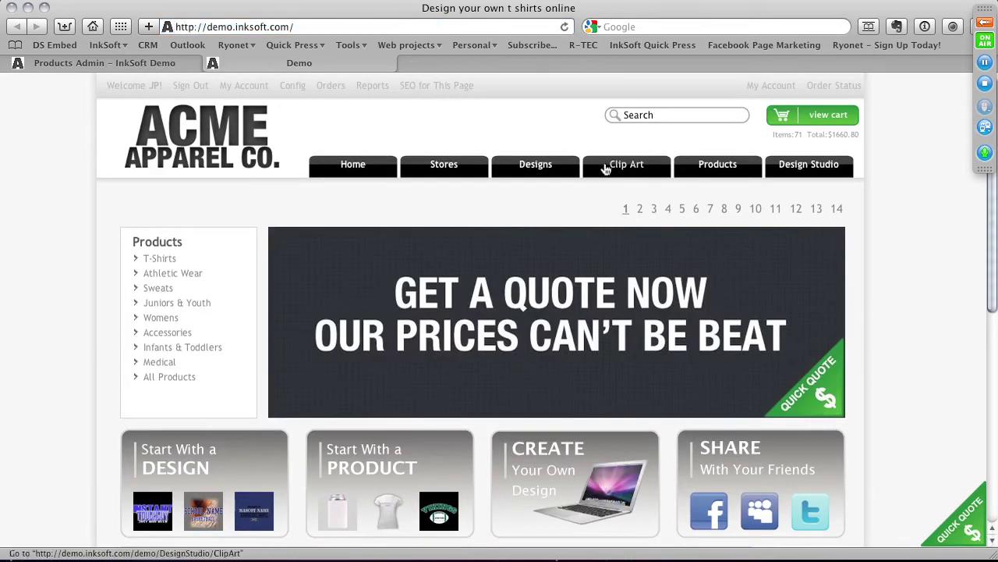
# - View the Architecture category in the storefront's clip art
pyautogui.click(614, 163)
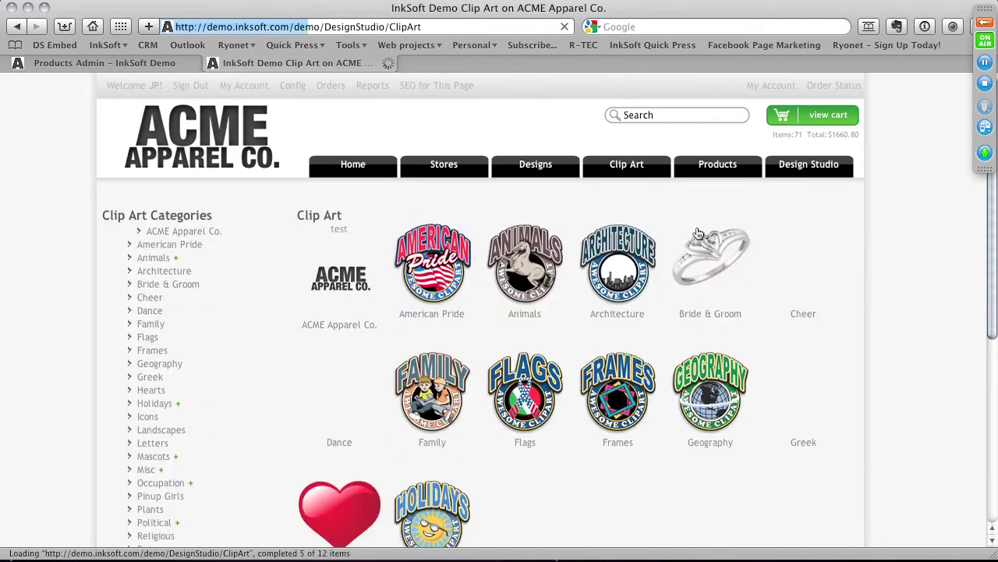
pyautogui.click(638, 275)
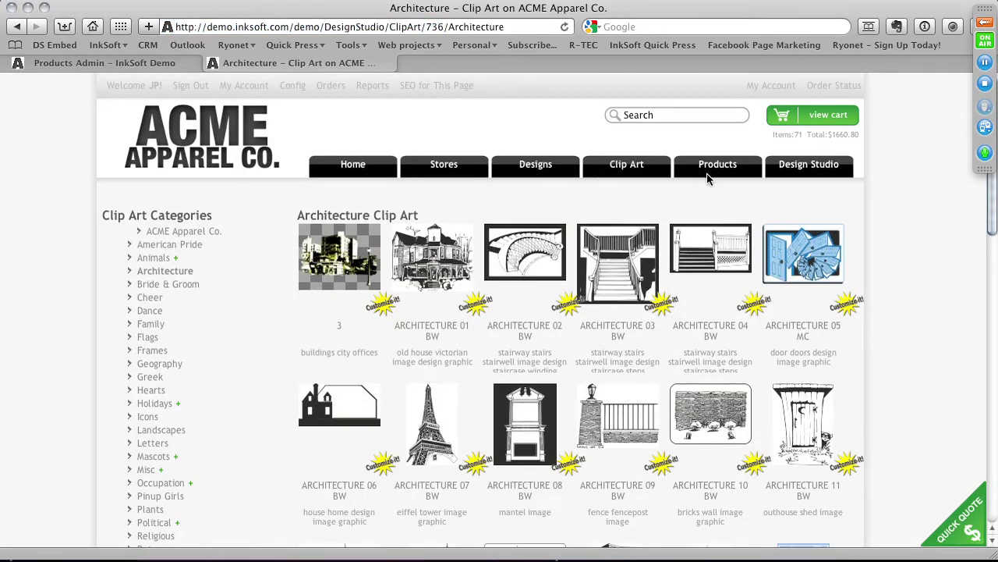
# - View the storefront's Products page and look through its product categories down to Womens
pyautogui.click(705, 172)
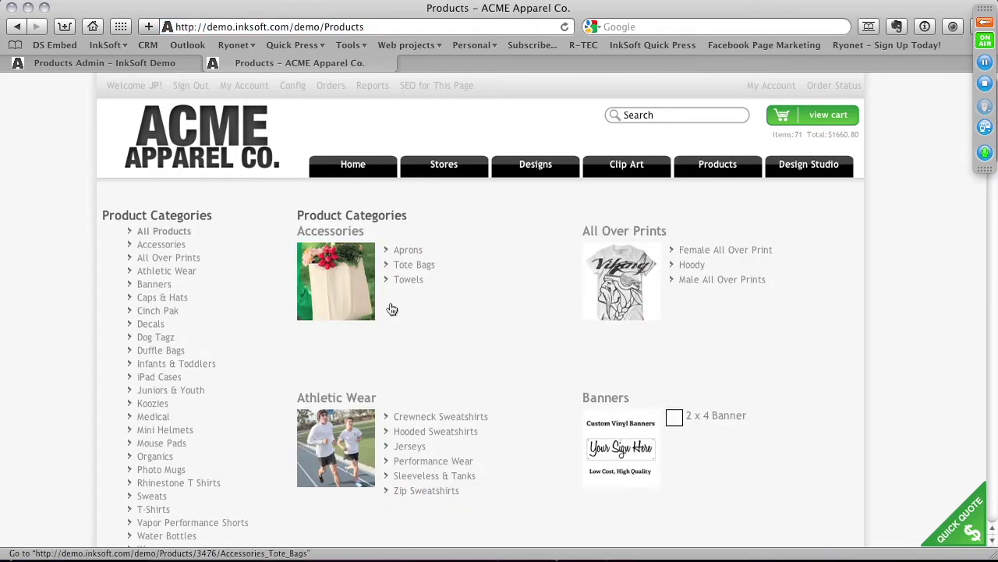
pyautogui.scroll(-20, 556, 289)
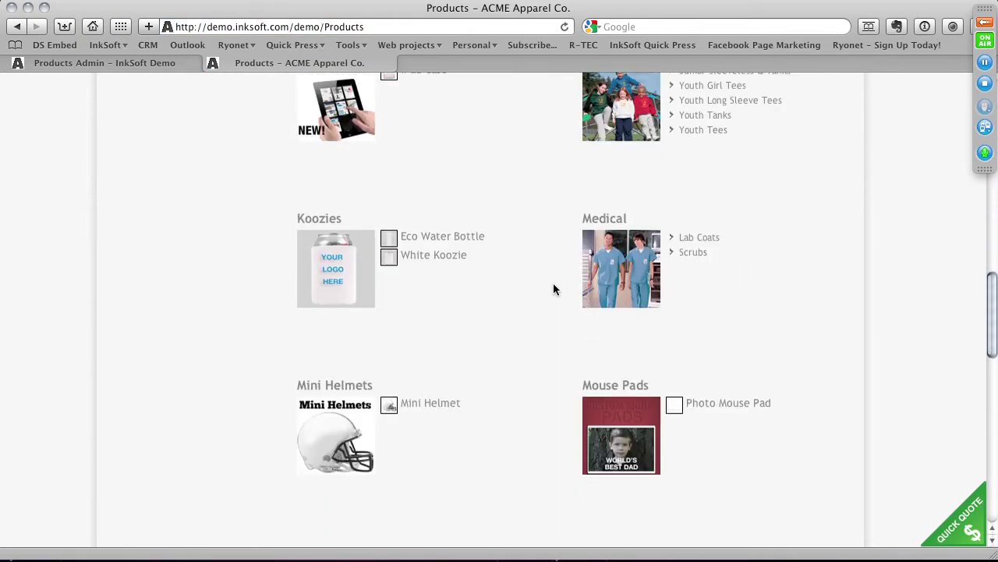
pyautogui.scroll(-6, 554, 289)
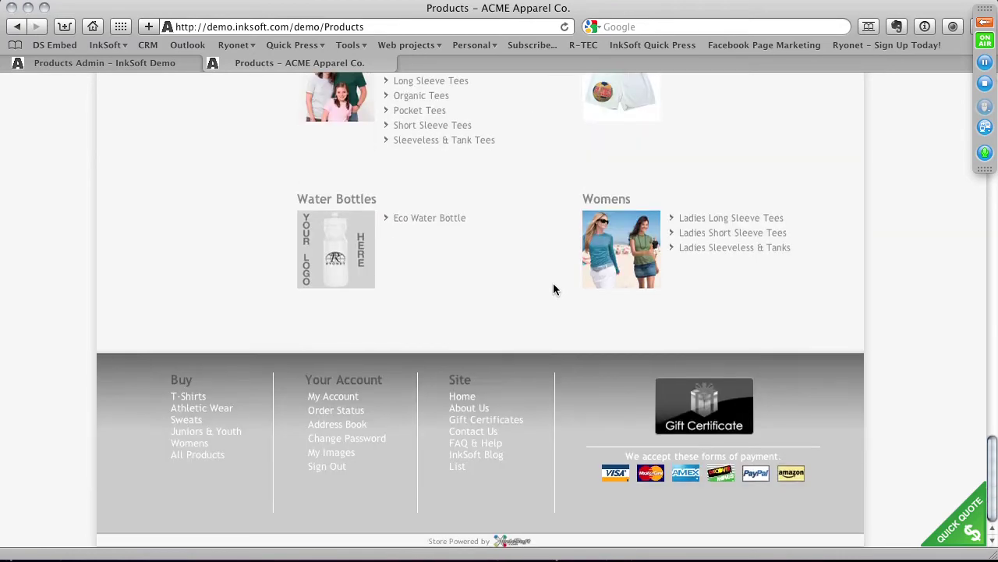
pyautogui.scroll(14, 554, 289)
# - Return to the InkSoft Products Admin page and open the Manufacturers list
pyautogui.click(133, 67)
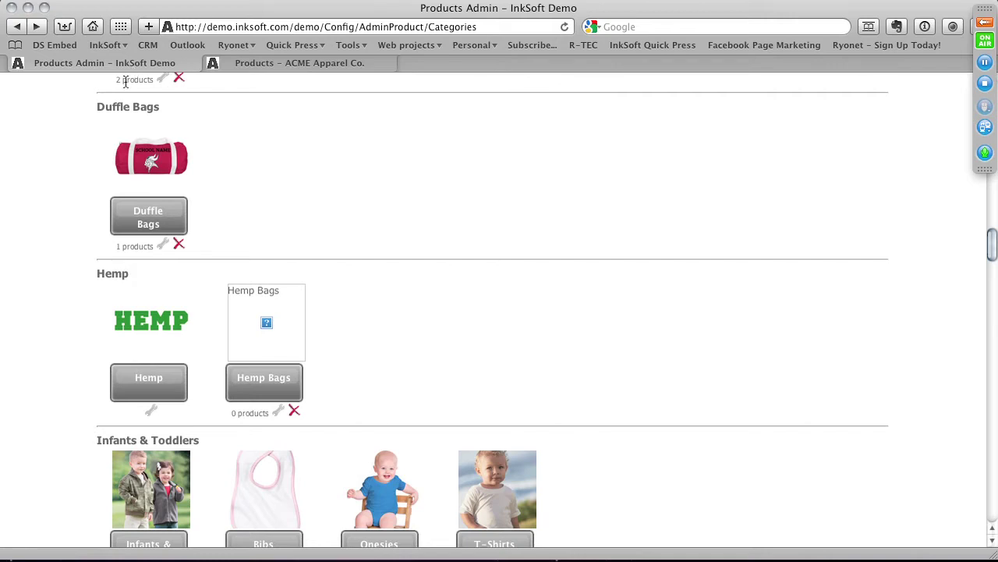
pyautogui.scroll(4, 322, 212)
pyautogui.scroll(10, 323, 212)
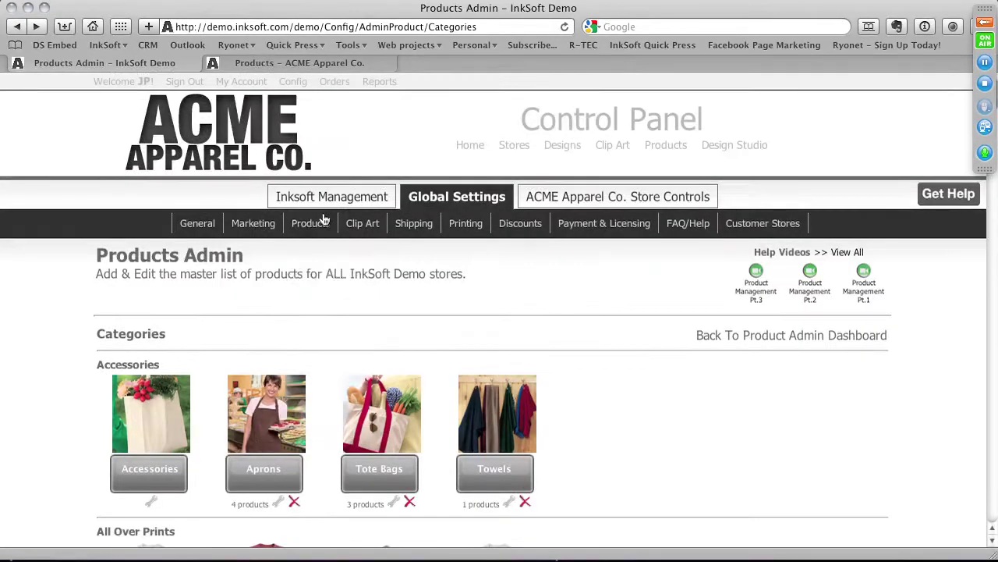
pyautogui.moveTo(316, 225)
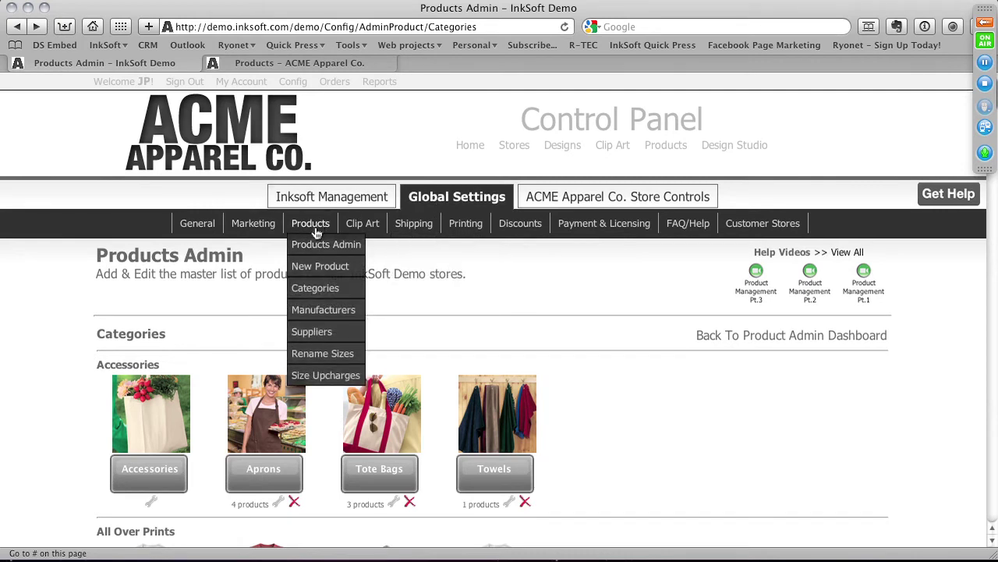
pyautogui.click(346, 313)
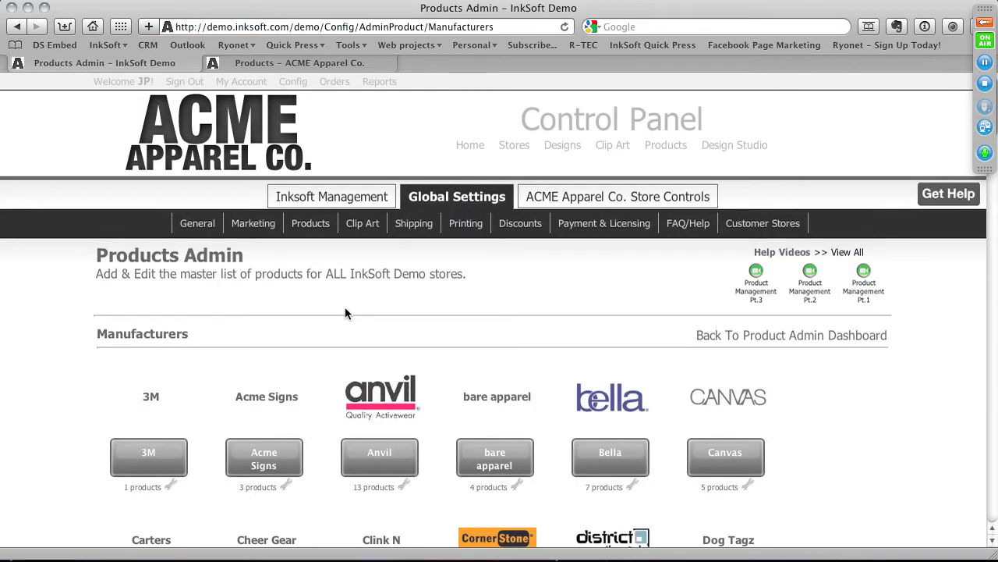
# - Add a new manufacturer named "Relik Apparel" and check its entry in the manufacturers list
pyautogui.scroll(-2, 372, 324)
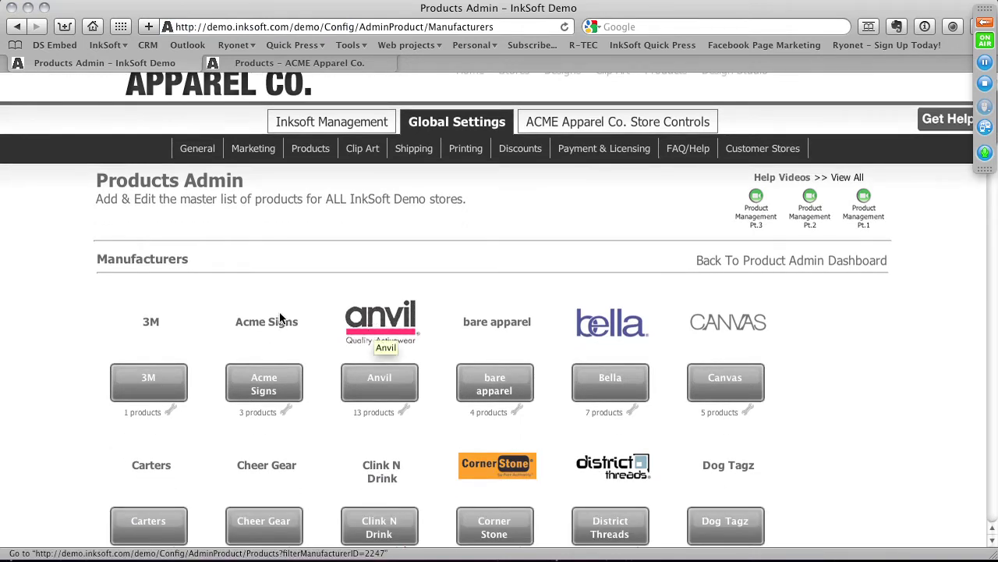
pyautogui.scroll(-3, 572, 306)
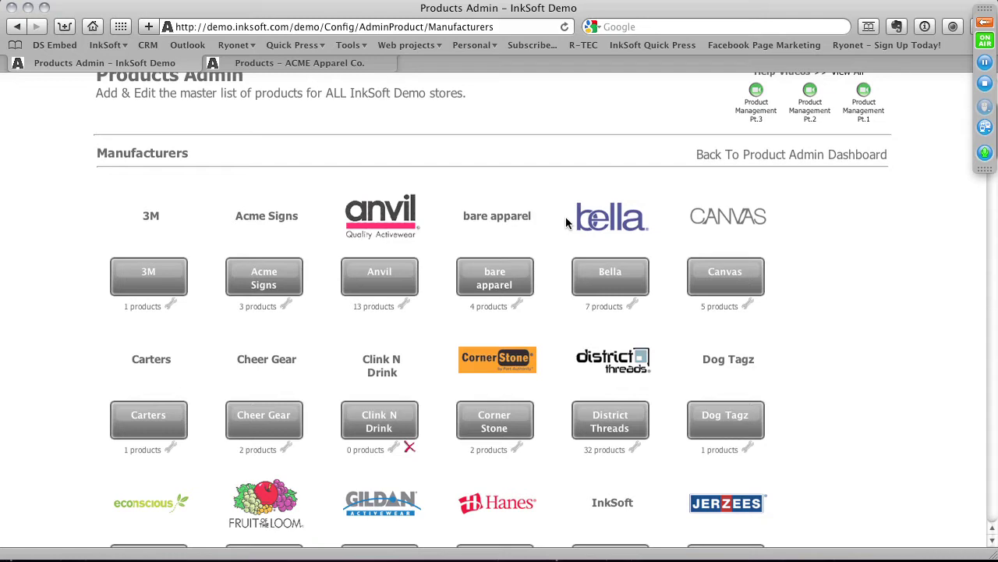
pyautogui.scroll(-5, 567, 223)
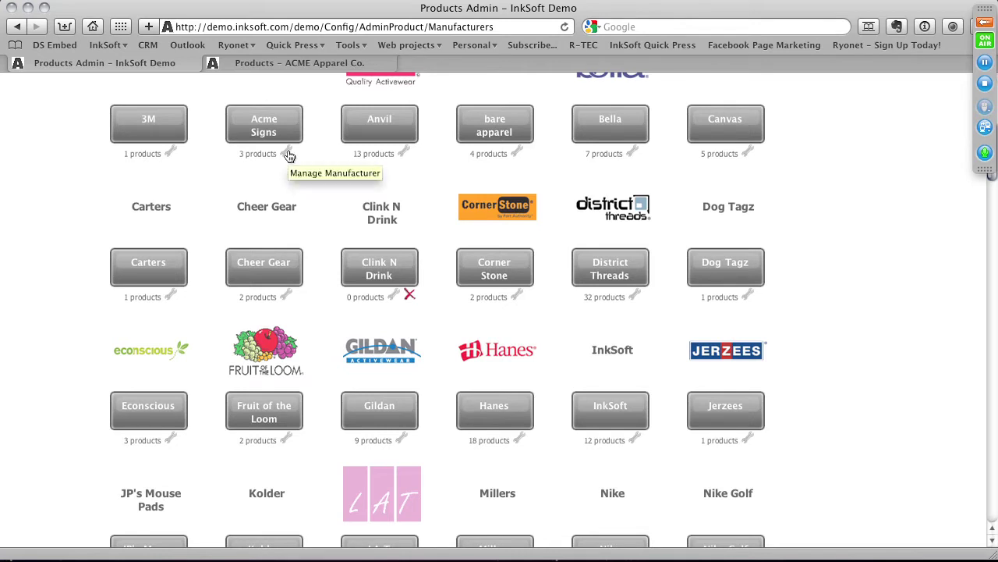
pyautogui.scroll(-1, 285, 188)
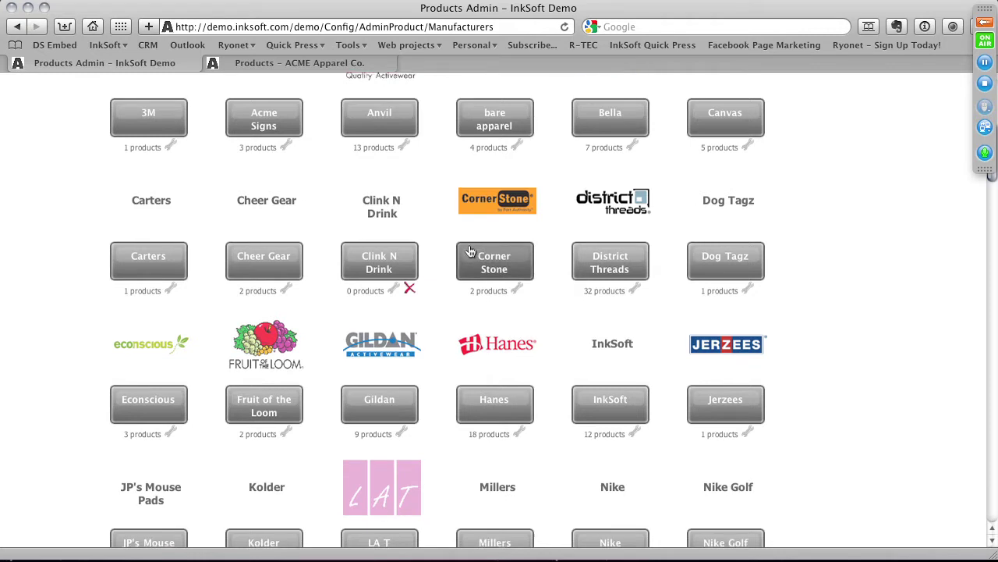
pyautogui.scroll(-2, 471, 249)
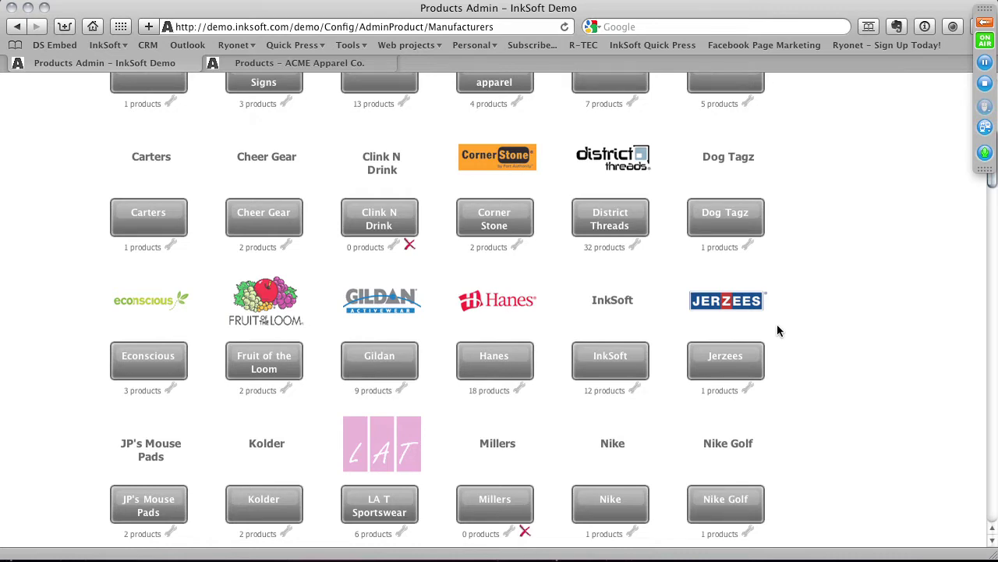
pyautogui.scroll(-10, 466, 173)
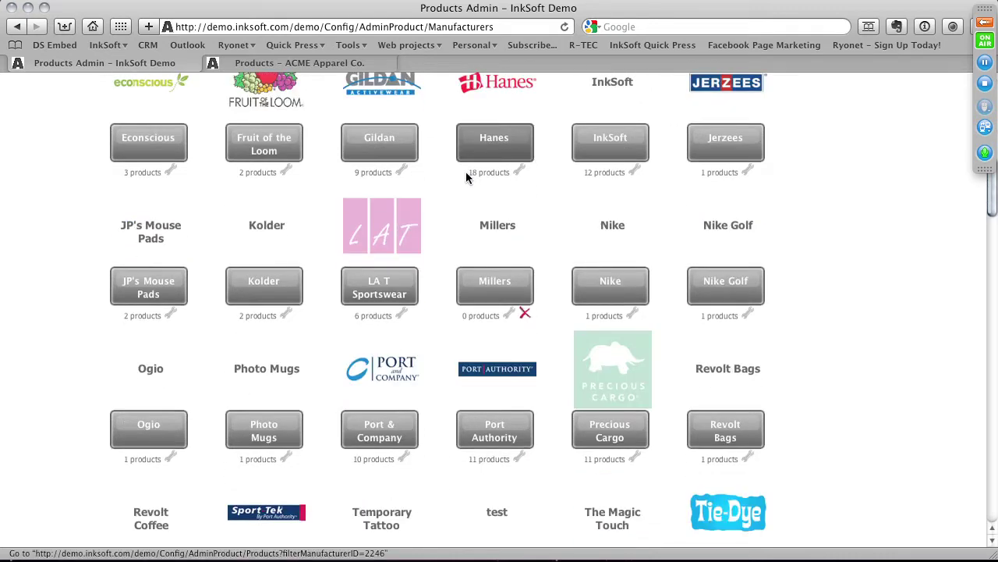
pyautogui.scroll(-2, 471, 185)
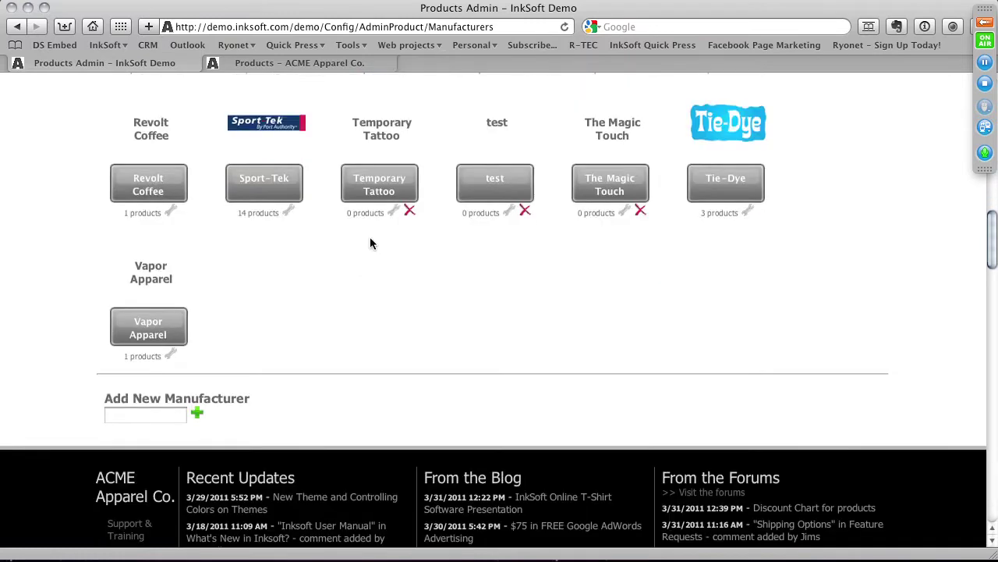
pyautogui.click(145, 413)
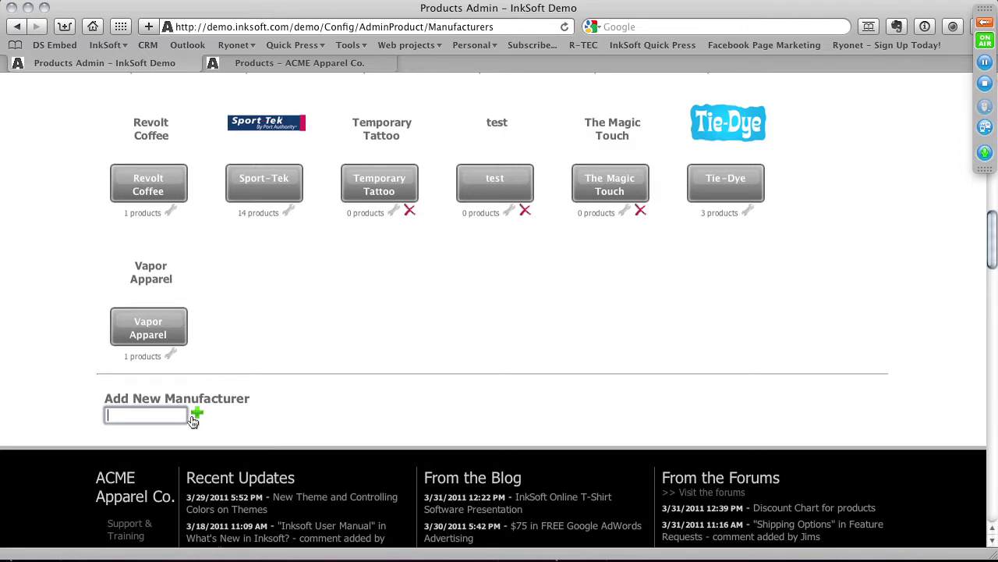
pyautogui.write('Relik Apparel')
pyautogui.click(197, 416)
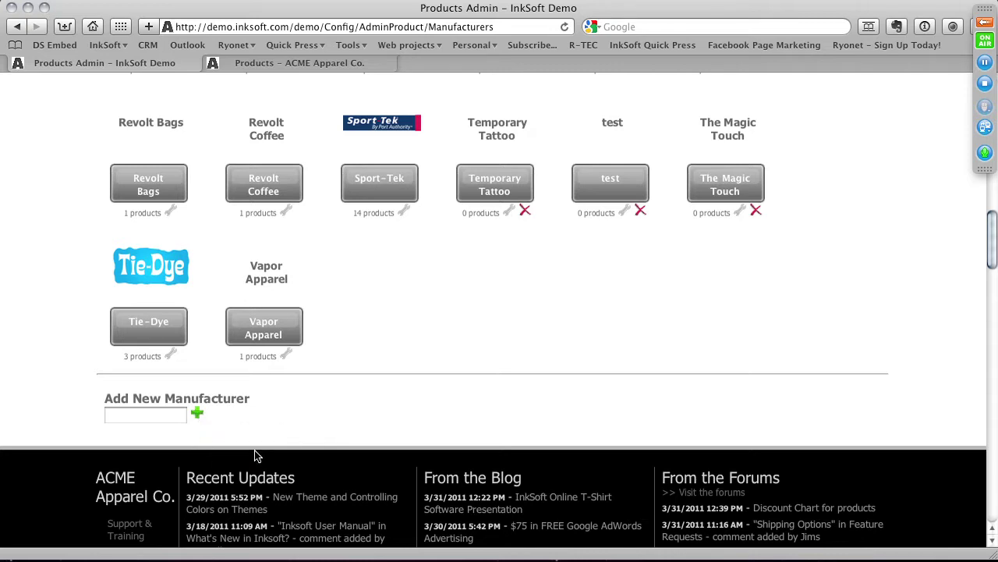
pyautogui.scroll(5, 315, 363)
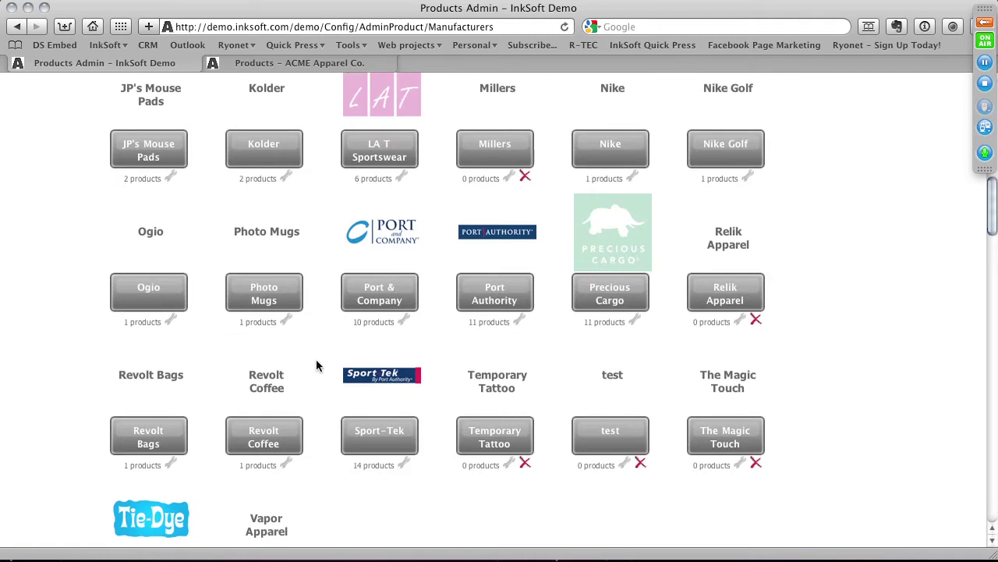
# - Open the product Suppliers page and review the list of suppliers
pyautogui.scroll(15, 315, 363)
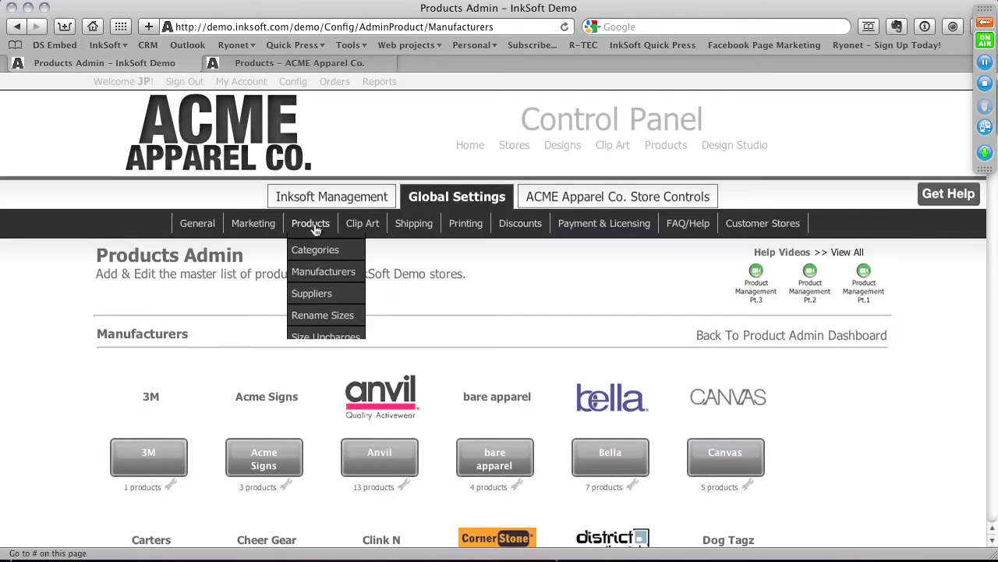
pyautogui.click(315, 332)
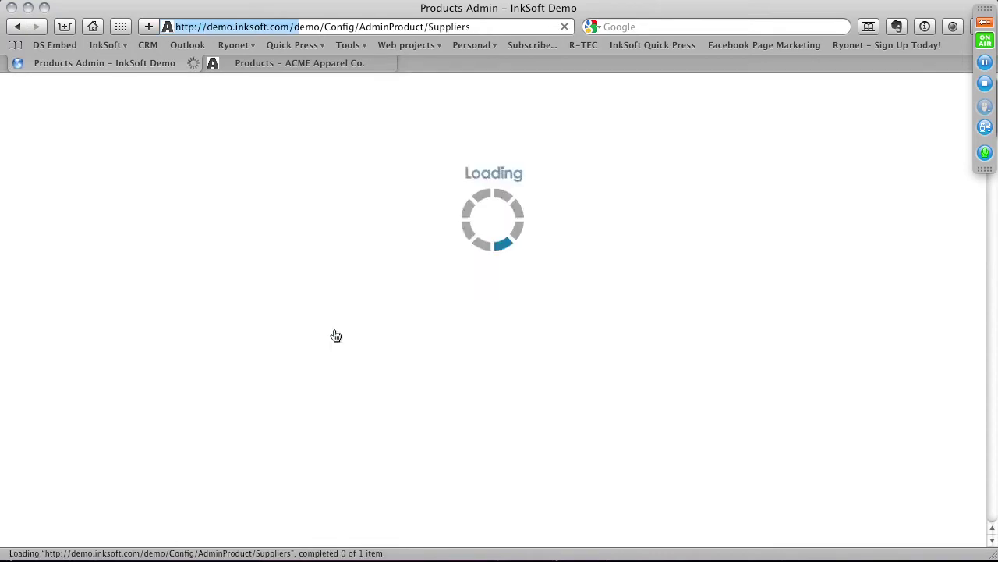
pyautogui.scroll(-5, 334, 335)
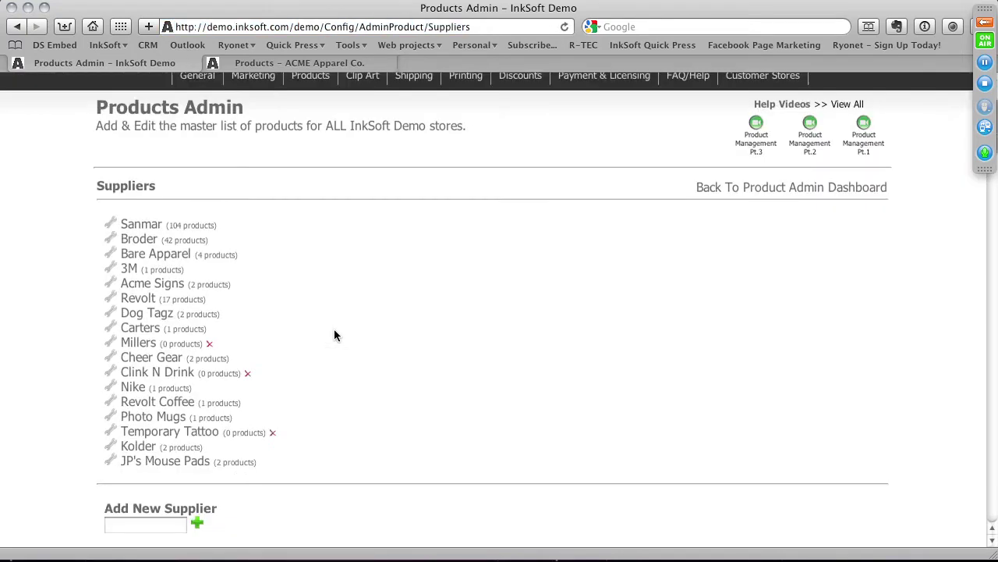
pyautogui.scroll(5, 333, 335)
pyautogui.scroll(-3, 333, 334)
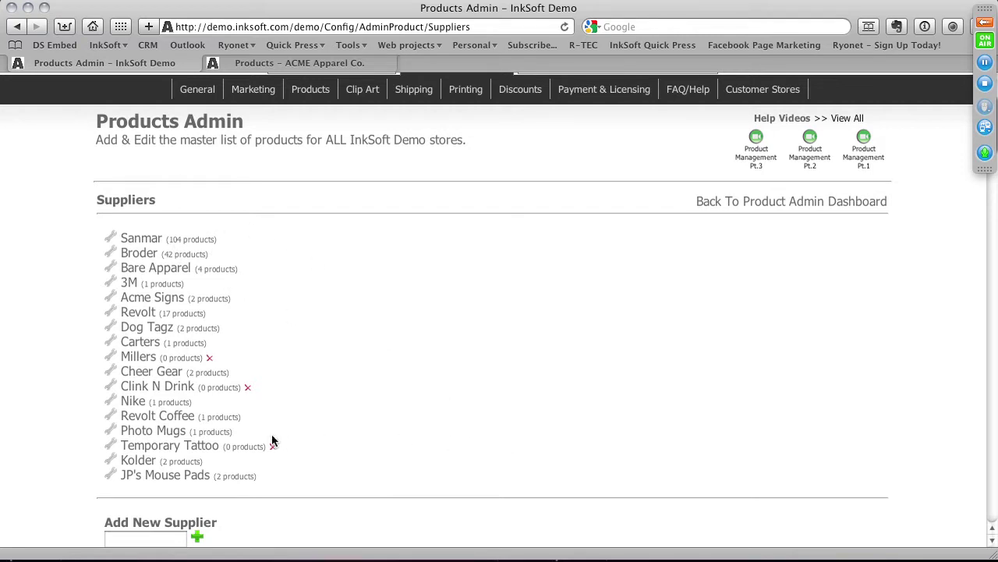
# - Open the 3M supplier's management page to inspect its Product Availability field and return to the Suppliers list
pyautogui.click(109, 285)
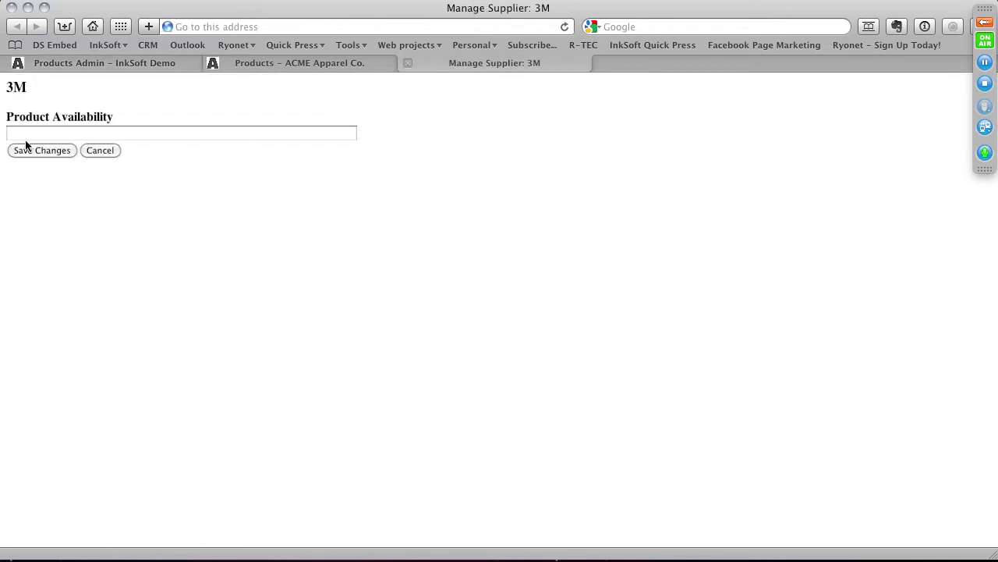
pyautogui.click(47, 133)
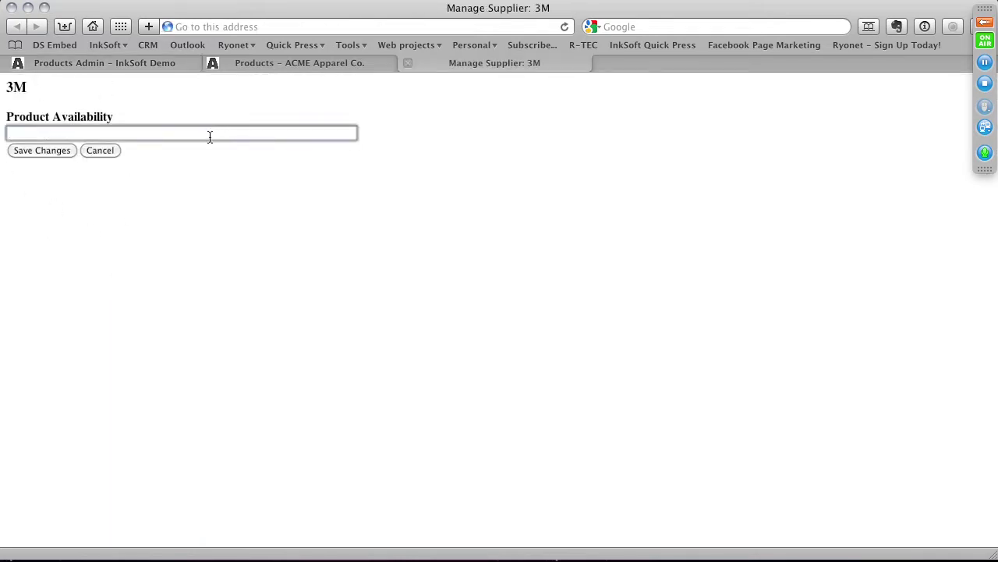
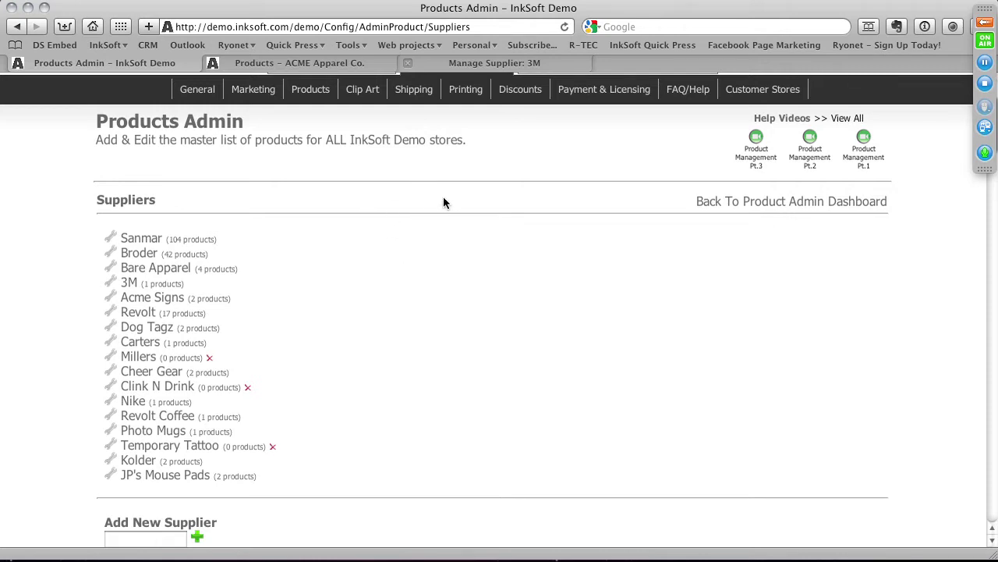
pyautogui.scroll(-4, 398, 167)
pyautogui.scroll(6, 412, 163)
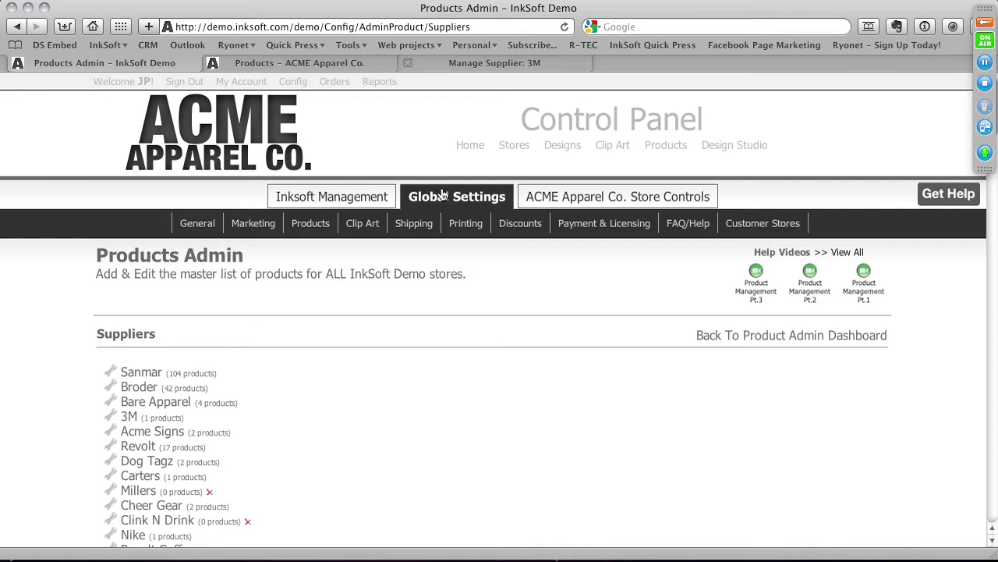
# - Open the Products Admin dashboard and review its Products, Categories, Manufacturers, Suppliers and Product Availability sections
pyautogui.moveTo(312, 221)
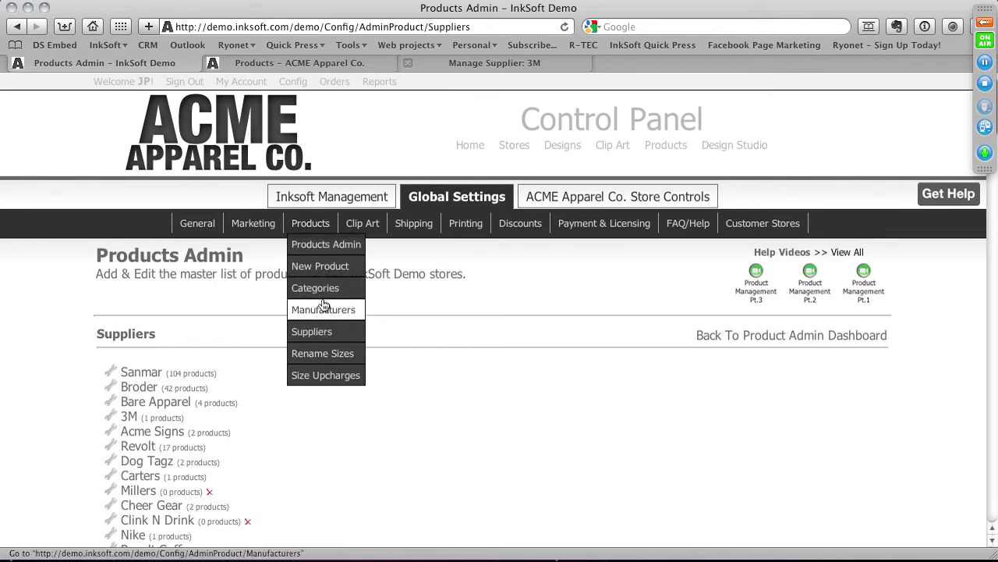
pyautogui.click(340, 248)
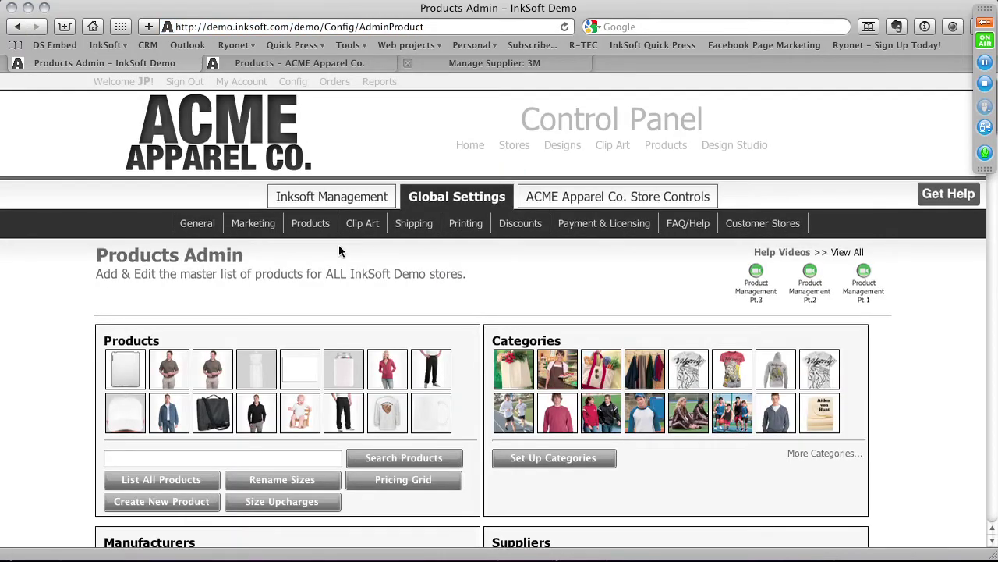
pyautogui.scroll(-1, 344, 256)
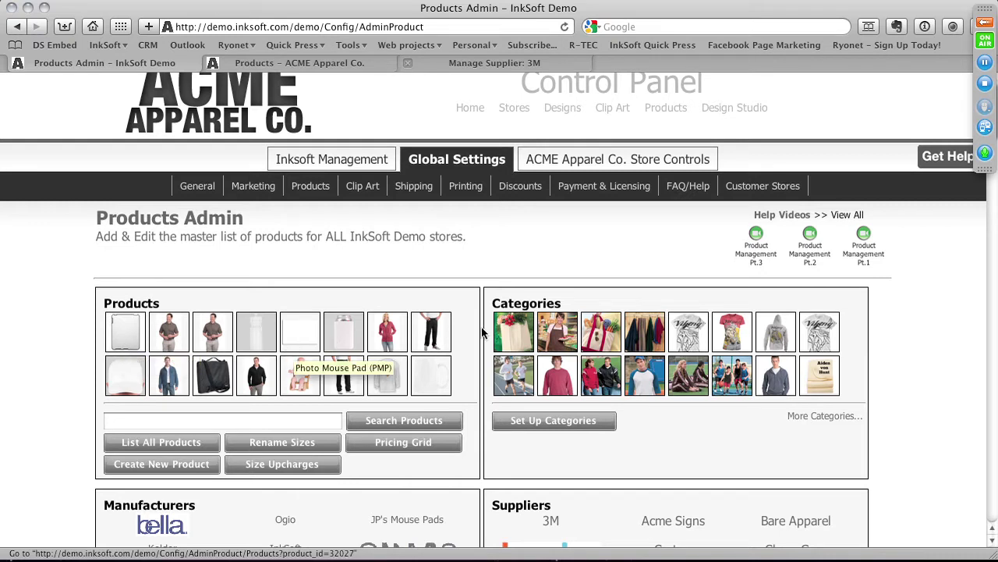
pyautogui.scroll(-1, 284, 295)
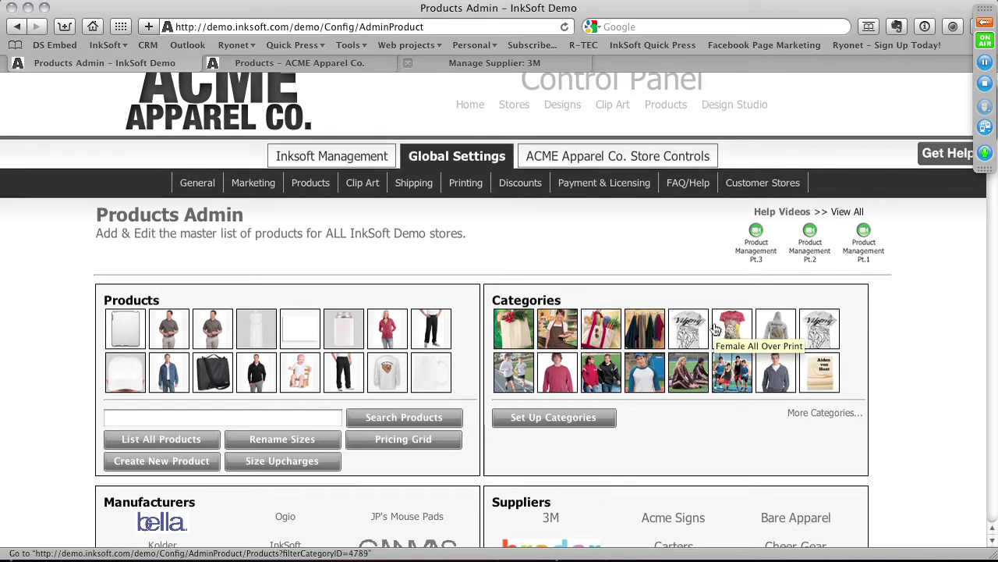
pyautogui.scroll(-3, 714, 330)
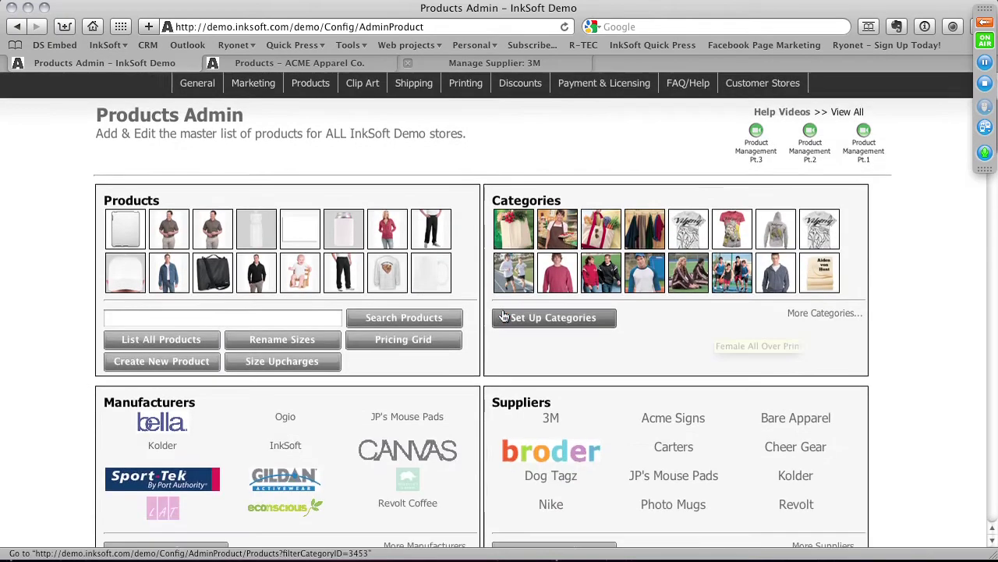
pyautogui.scroll(-4, 262, 325)
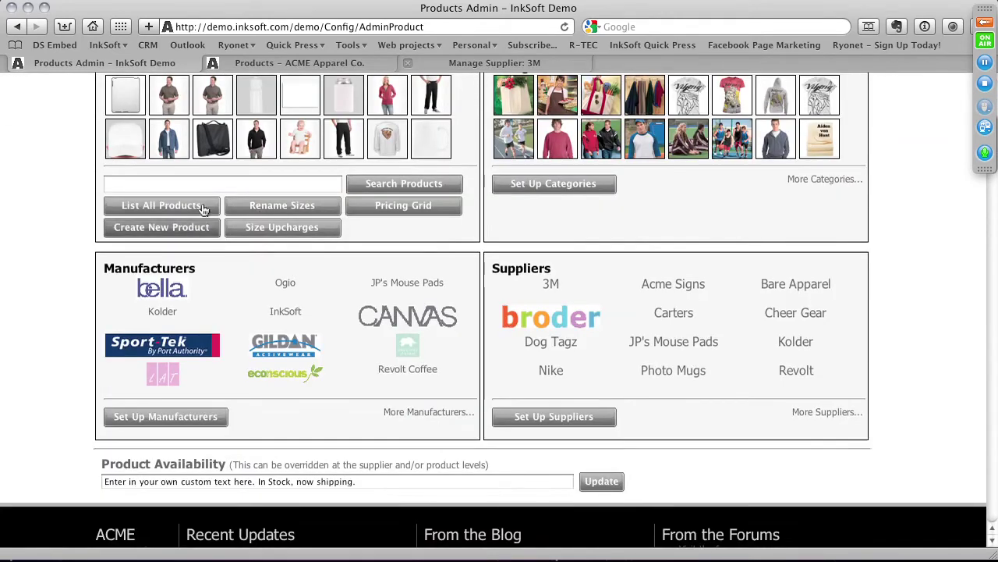
pyautogui.click(182, 182)
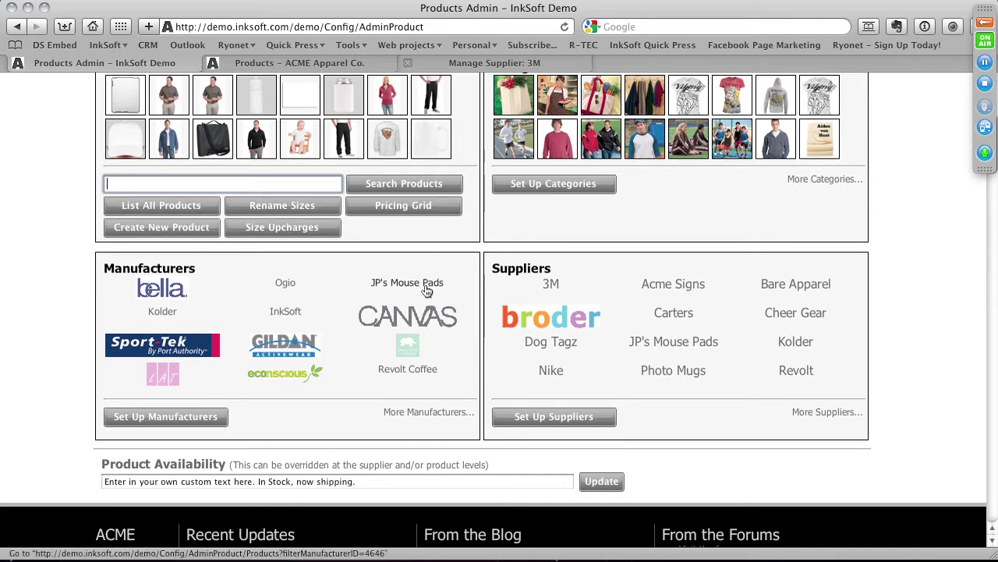
pyautogui.scroll(3, 428, 264)
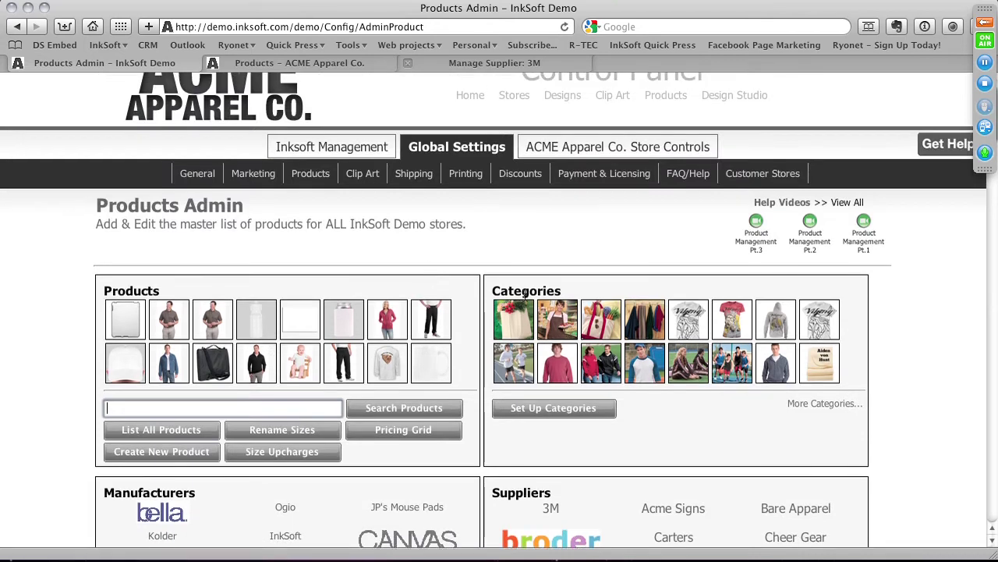
pyautogui.scroll(-1, 430, 269)
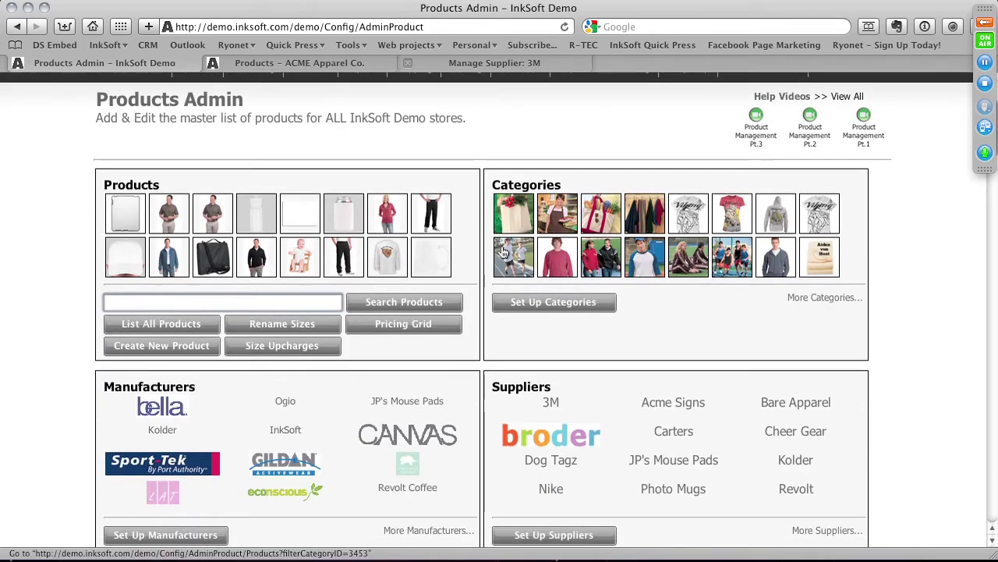
pyautogui.click(571, 308)
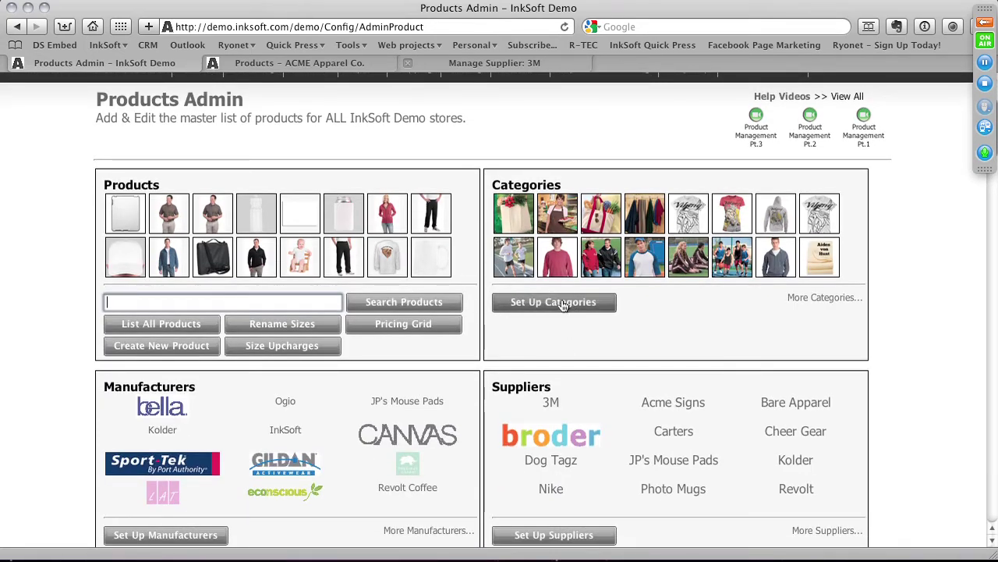
# - Examine the dashboard's Product Availability section and highlight its custom availability text
pyautogui.scroll(-1, 536, 287)
pyautogui.scroll(-1, 536, 287)
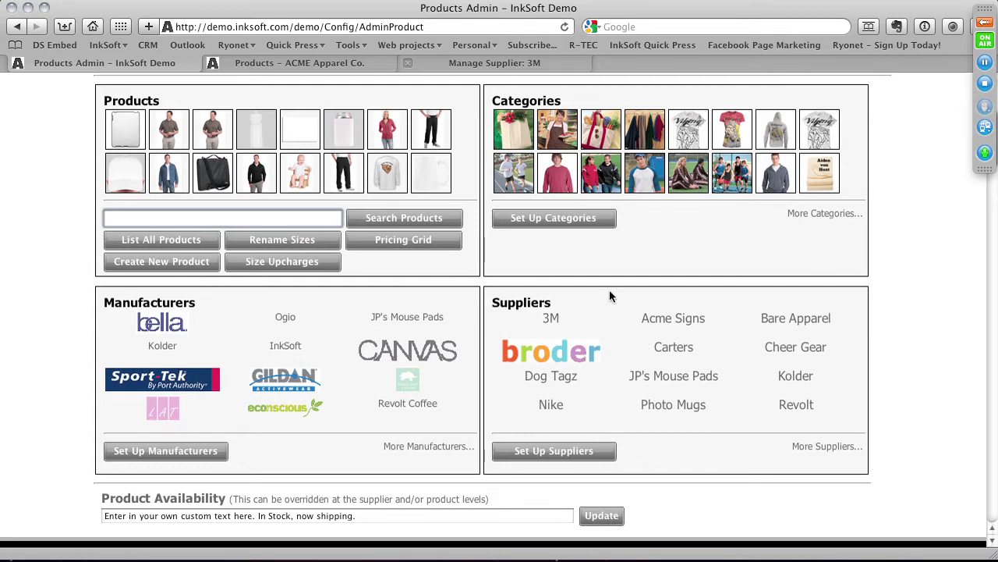
pyautogui.scroll(-3, 609, 289)
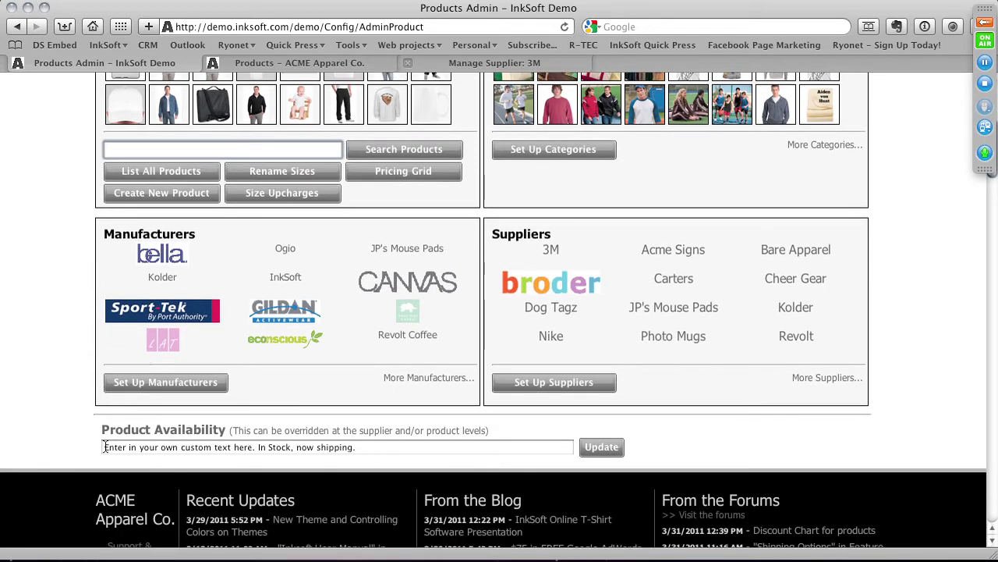
pyautogui.moveTo(107, 446); pyautogui.dragTo(368, 447)
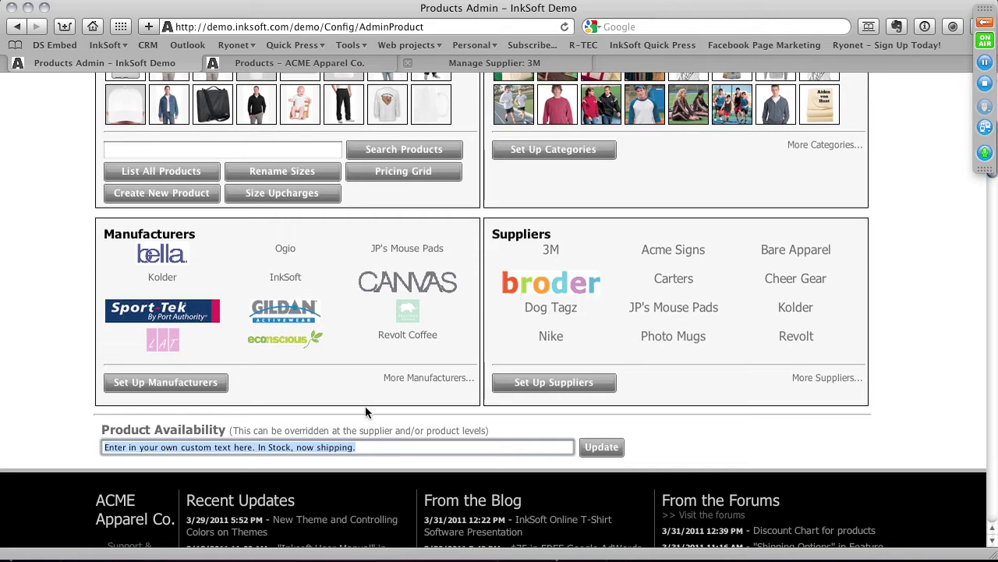
# - List all active products from the Products section of the dashboard
pyautogui.scroll(4, 365, 410)
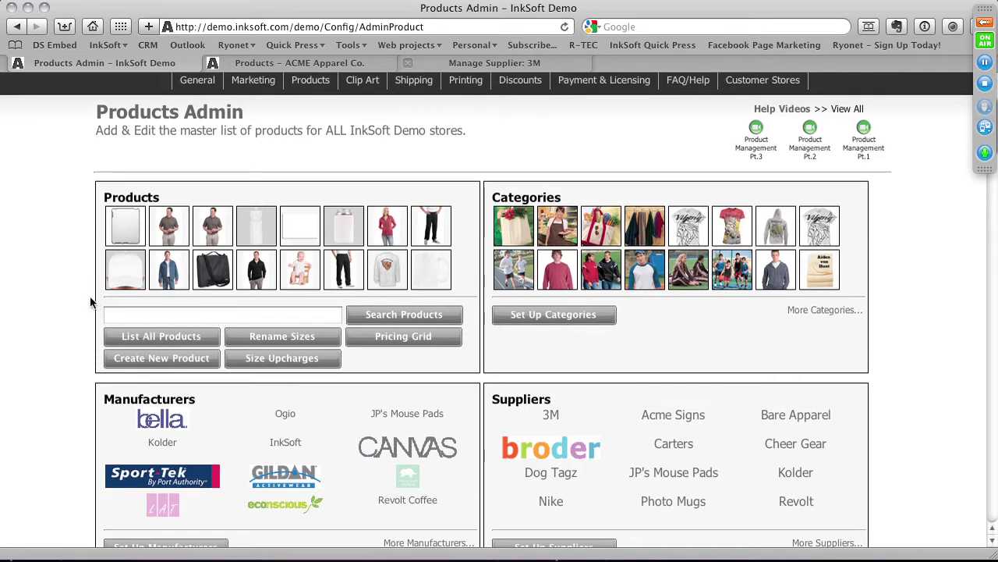
pyautogui.click(186, 338)
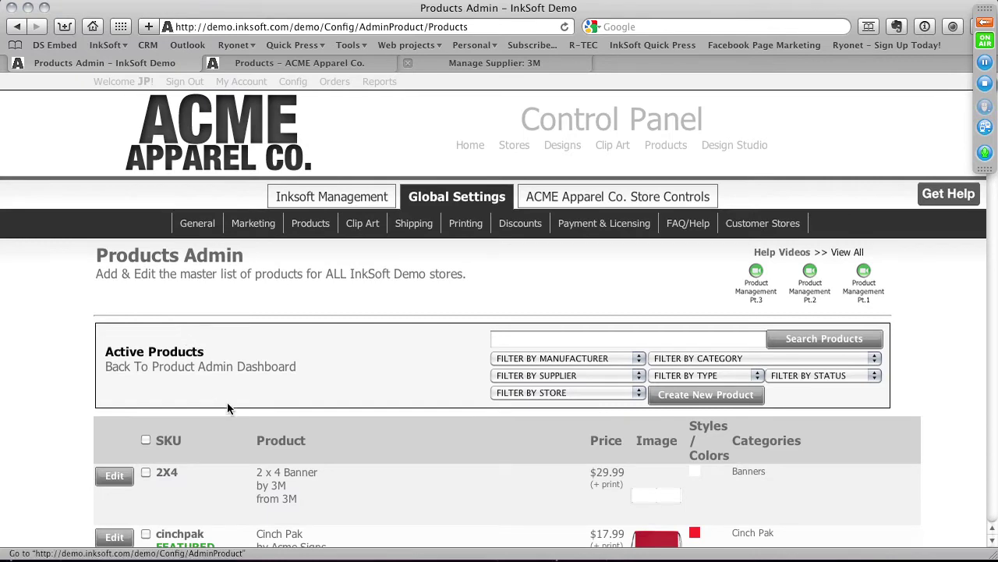
pyautogui.scroll(-4, 278, 404)
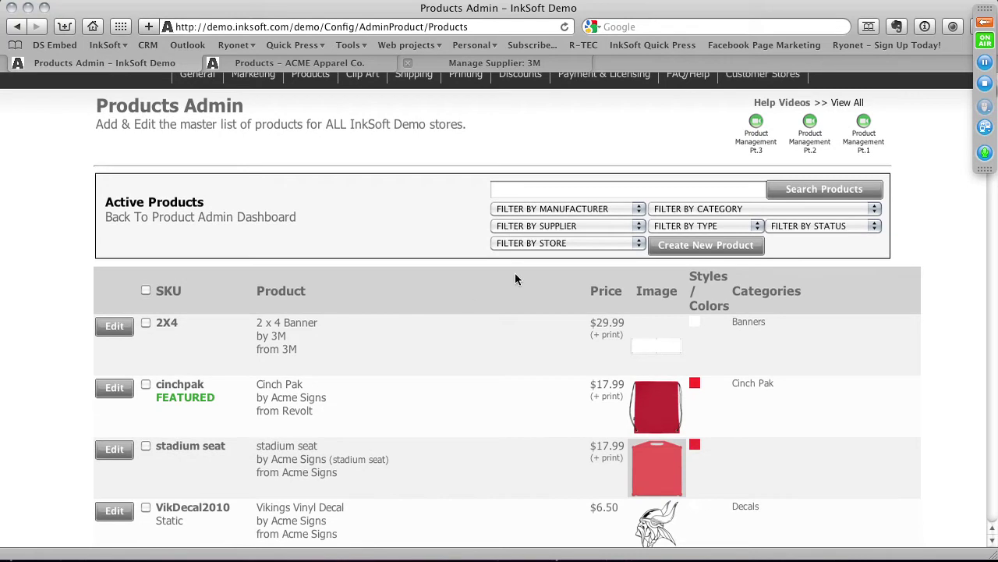
# - Inspect the manufacturer, store and category filter choices for the active products without applying any of them
pyautogui.click(537, 208)
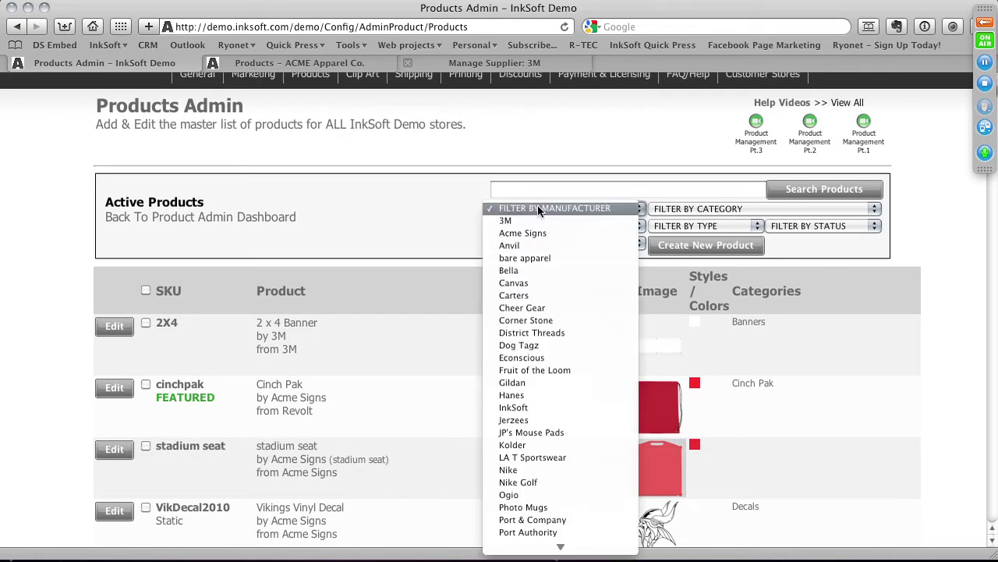
pyautogui.click(595, 140)
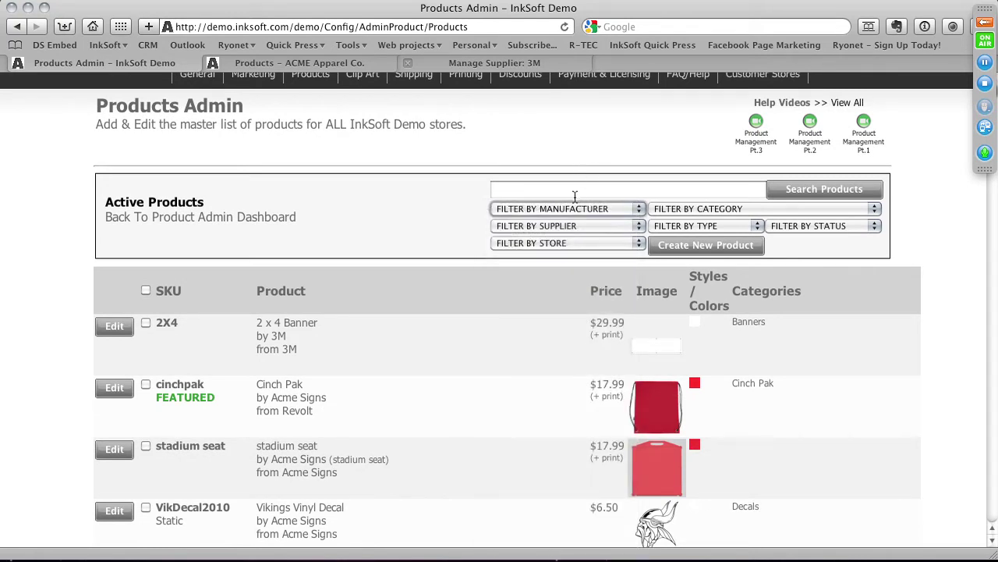
pyautogui.click(569, 244)
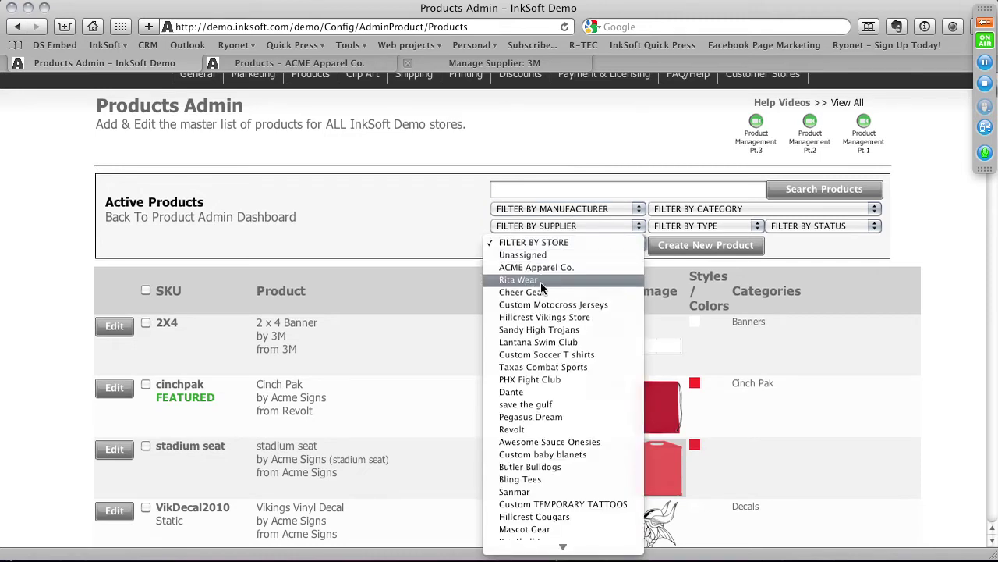
pyautogui.click(486, 145)
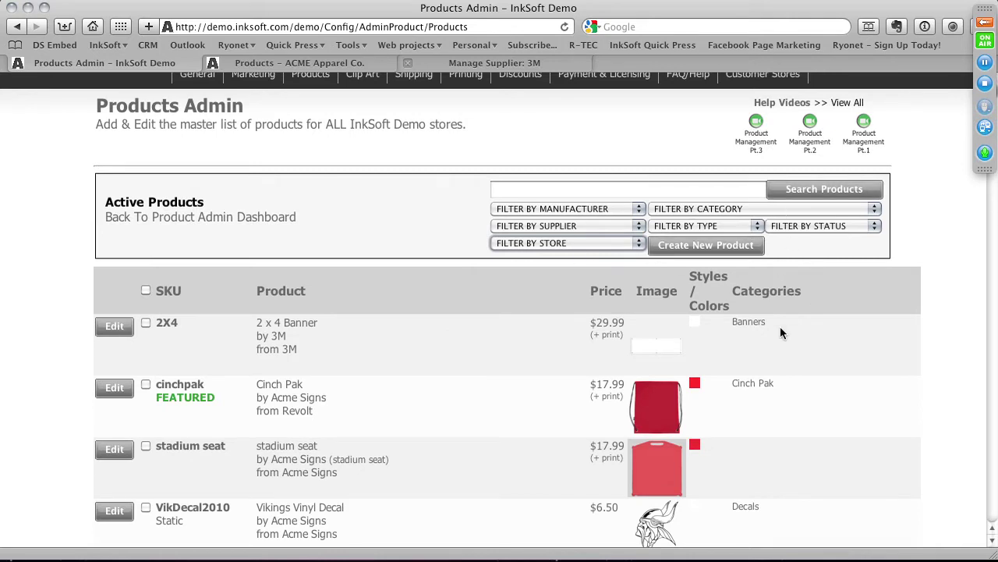
pyautogui.click(613, 208)
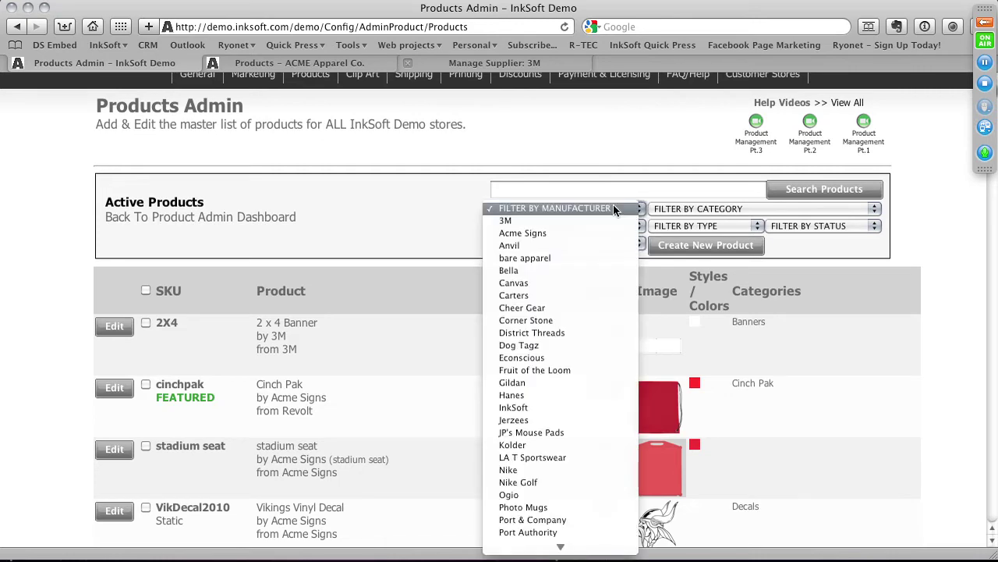
pyautogui.click(562, 167)
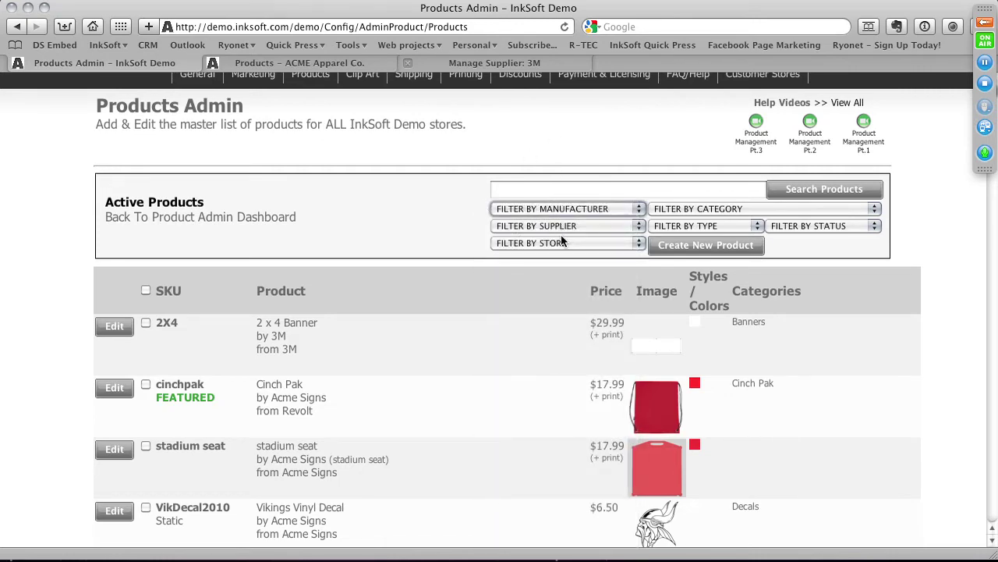
pyautogui.click(682, 207)
pyautogui.click(656, 132)
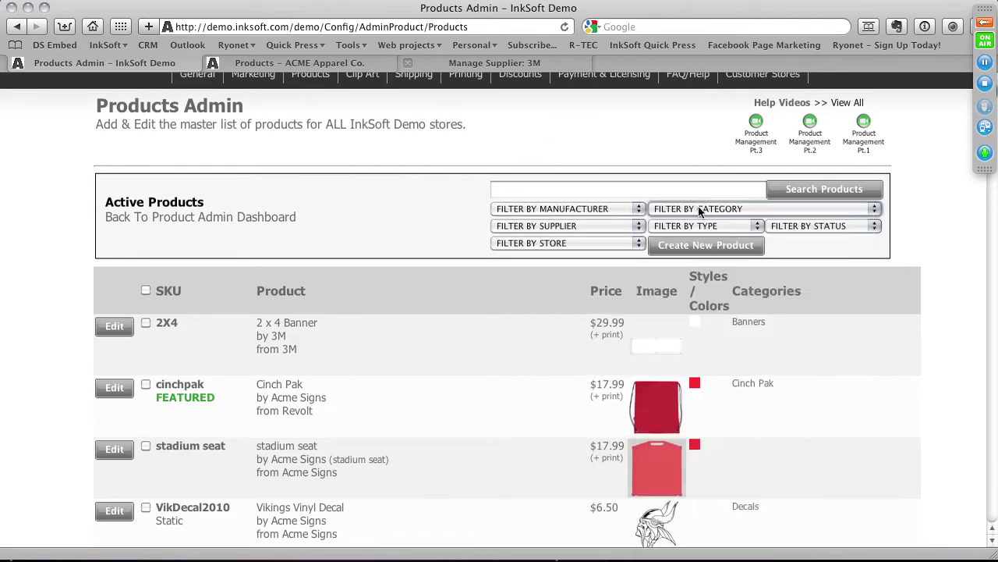
# - Filter the active products by the Static type and look through the filtered list down to the batch update options
pyautogui.click(711, 226)
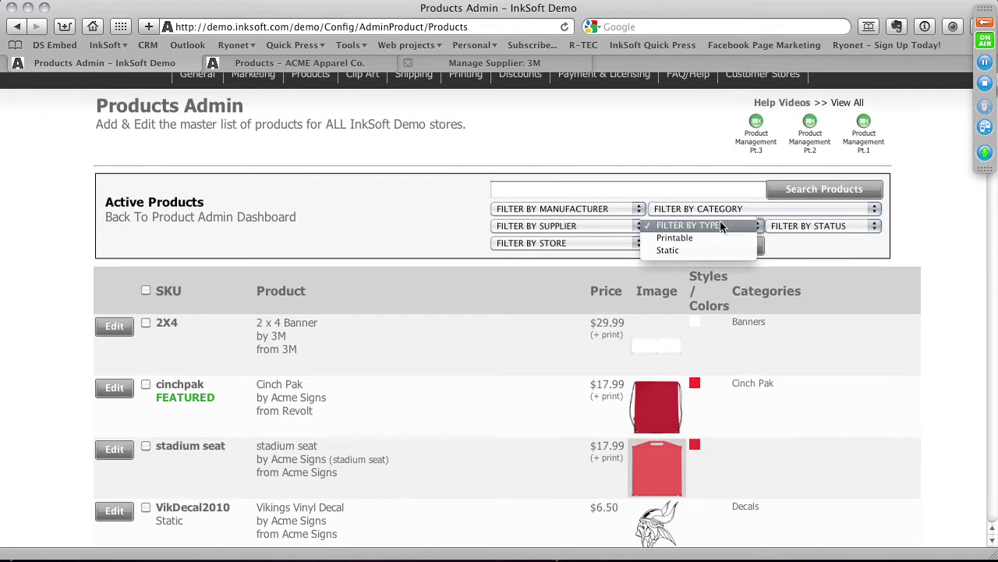
pyautogui.click(674, 250)
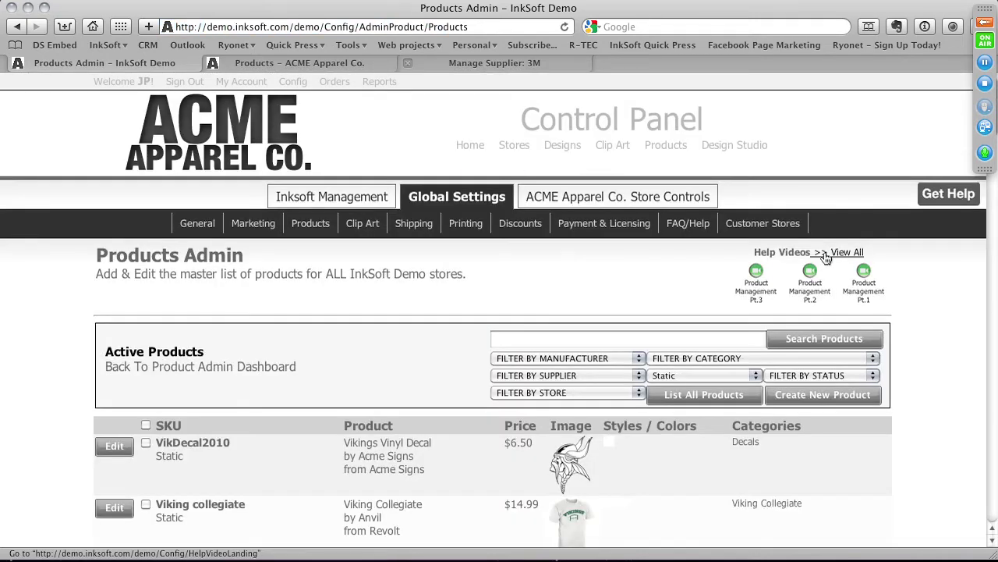
pyautogui.scroll(-1, 823, 258)
pyautogui.scroll(-12, 720, 285)
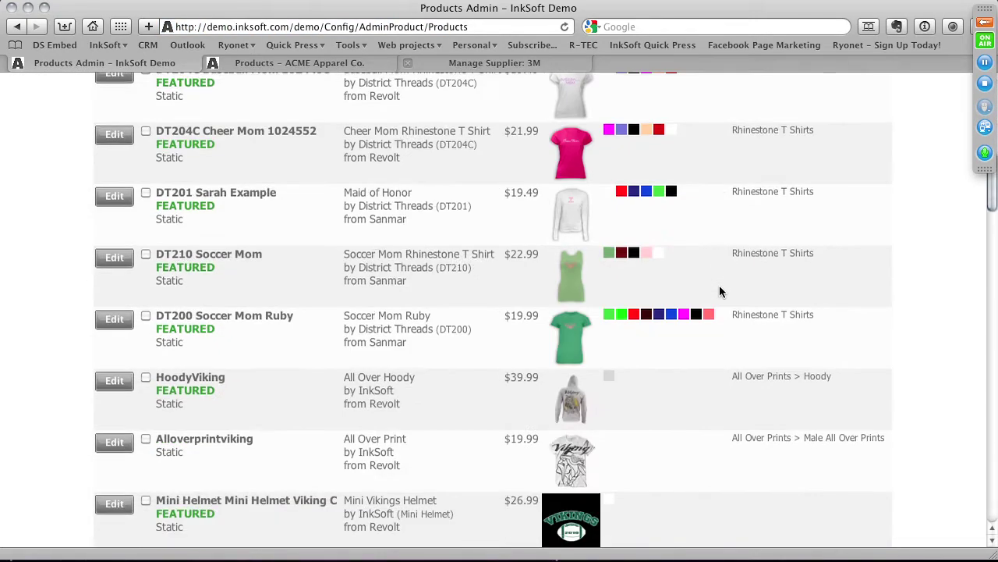
pyautogui.scroll(-10, 720, 292)
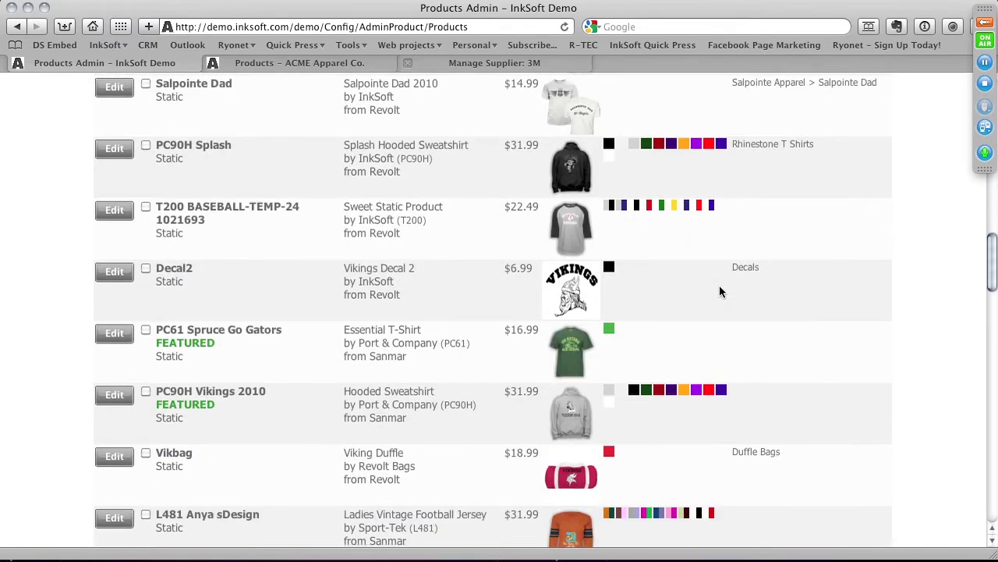
pyautogui.scroll(-1, 720, 292)
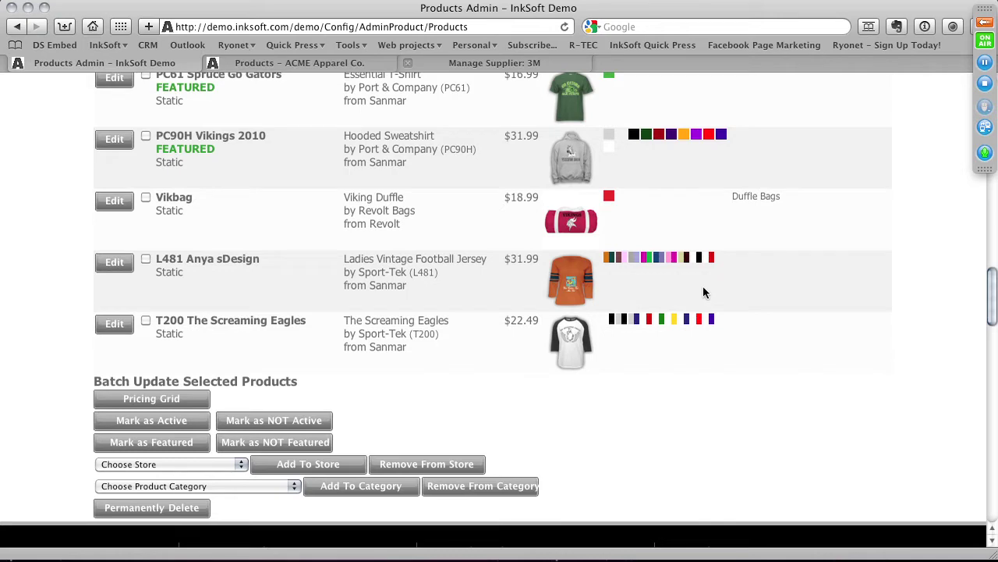
# - Select the L481 Ladies Vintage Football Jersey and the PC61LS Bears 1035129 product for a batch update
pyautogui.click(146, 259)
pyautogui.scroll(2, 198, 267)
pyautogui.scroll(10, 199, 267)
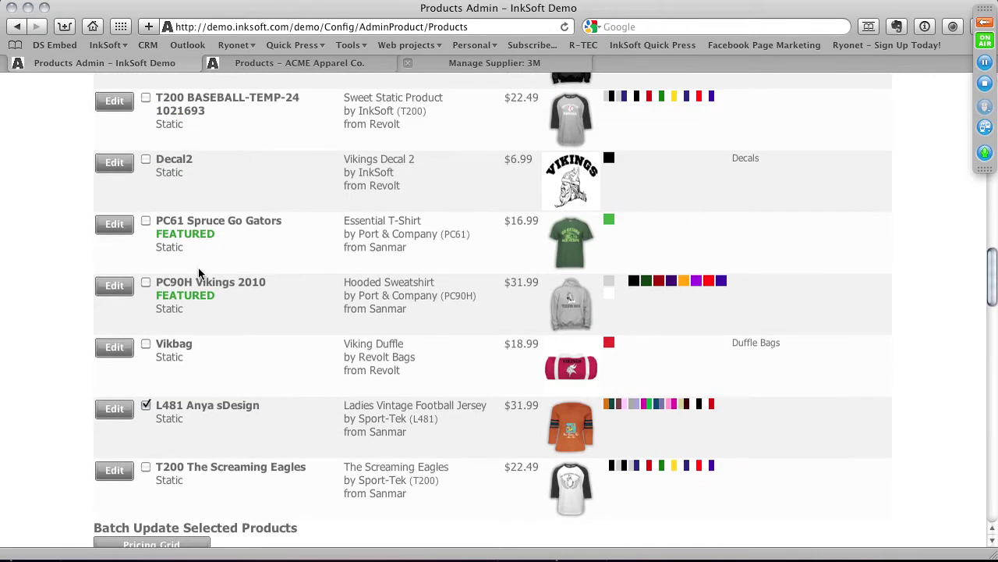
pyautogui.scroll(10, 200, 273)
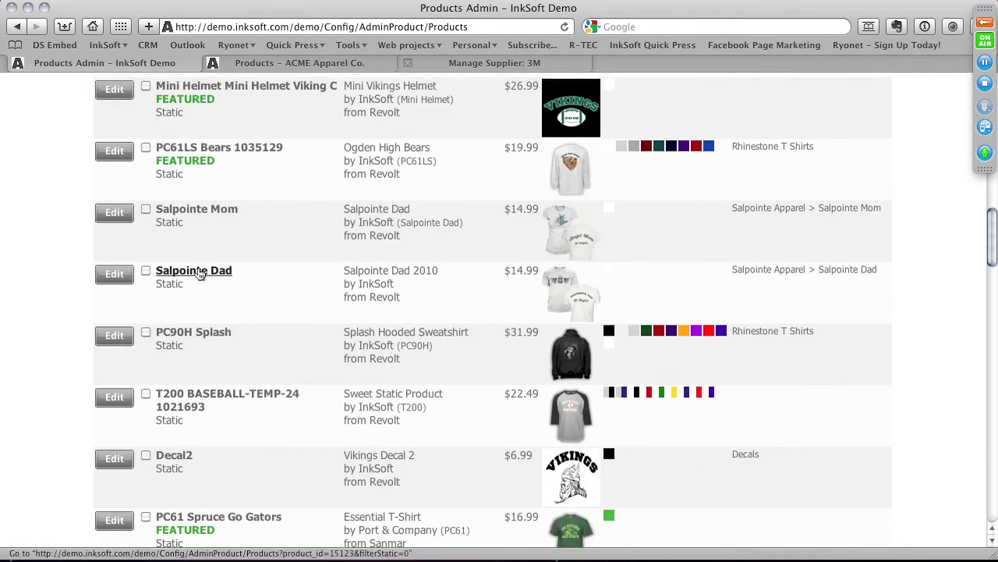
pyautogui.scroll(7, 200, 273)
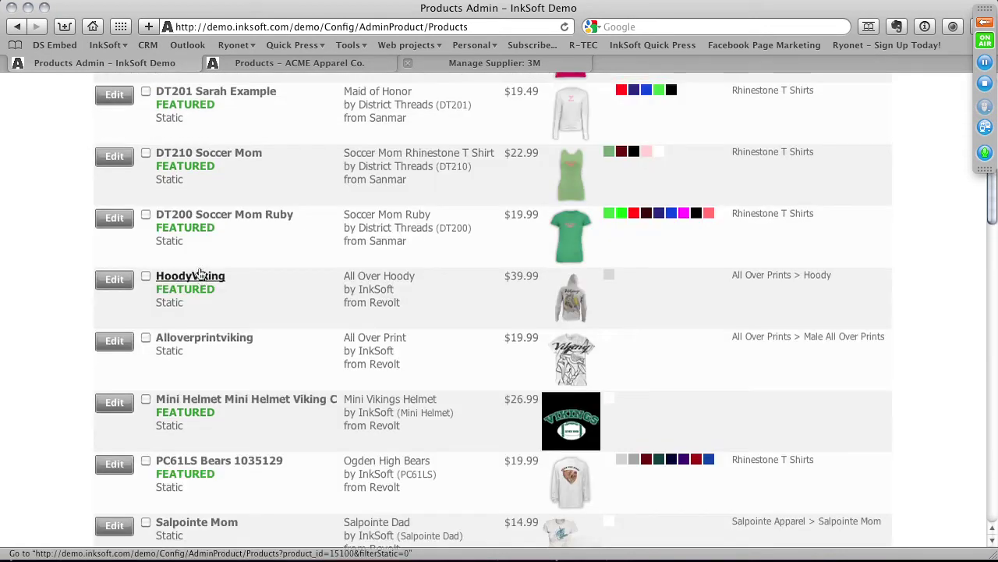
pyautogui.scroll(-3, 199, 272)
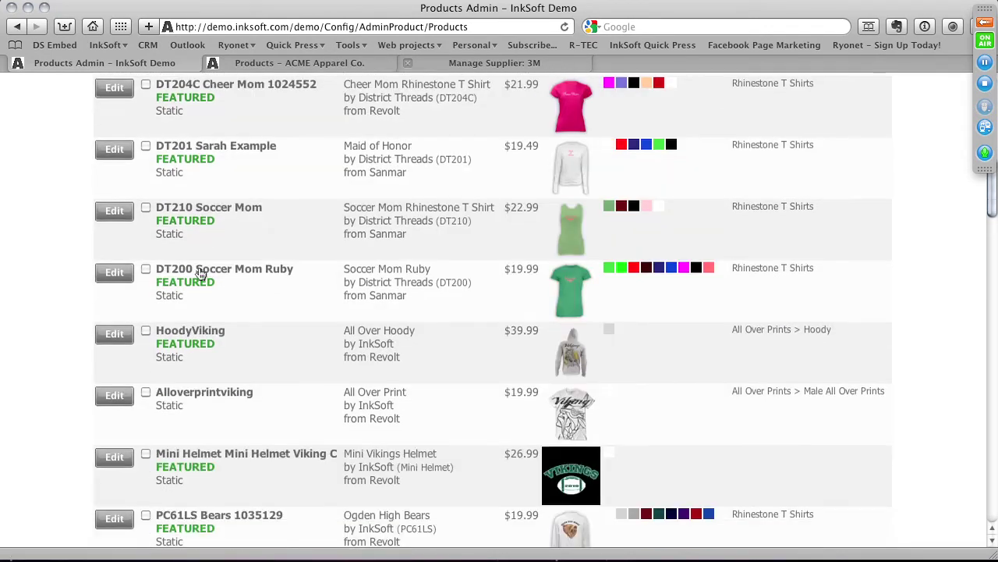
pyautogui.scroll(-3, 198, 273)
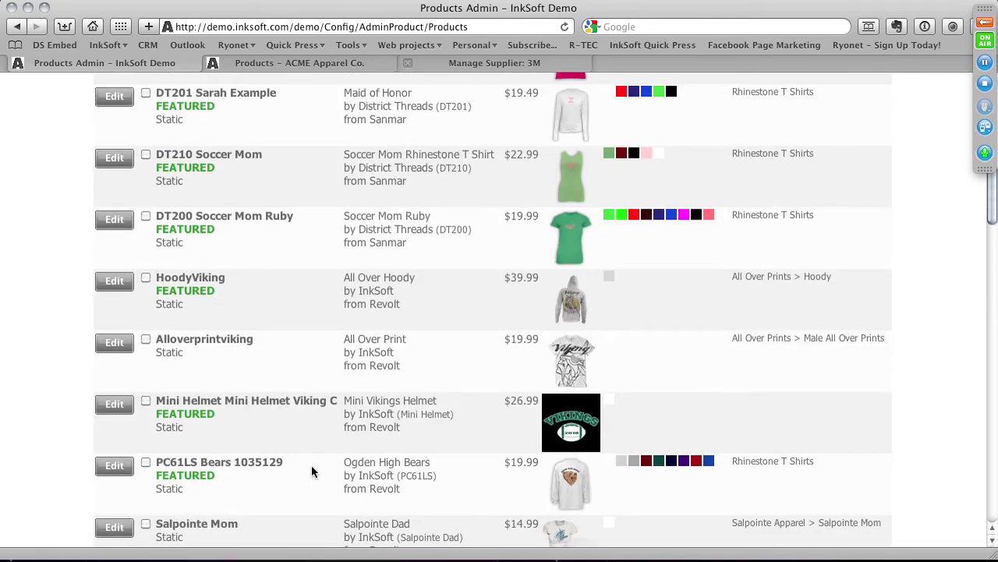
pyautogui.click(146, 462)
pyautogui.scroll(2, 358, 497)
pyautogui.scroll(10, 357, 497)
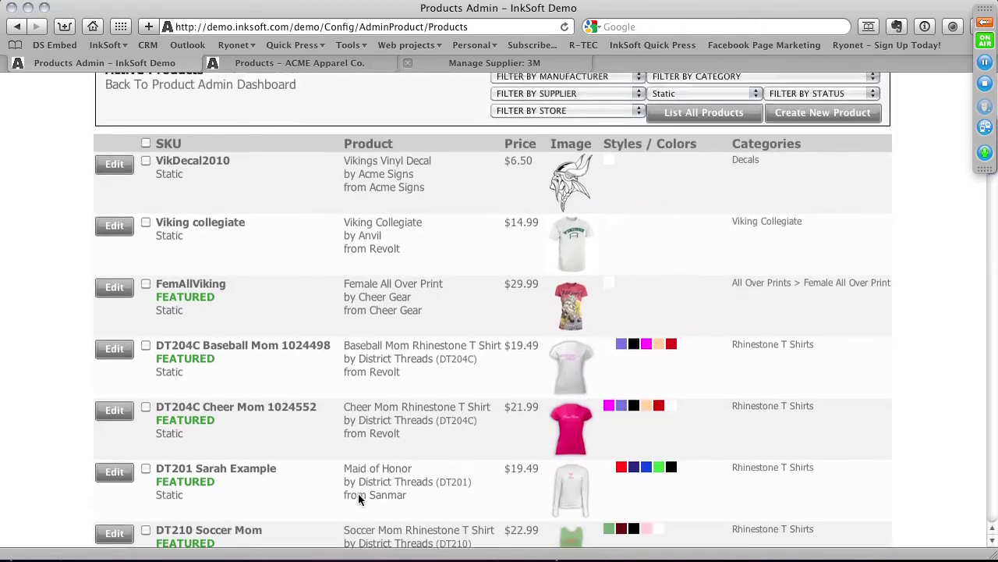
# - Review the batch update options for the selected products, including the available stores and product categories
pyautogui.scroll(-20, 280, 424)
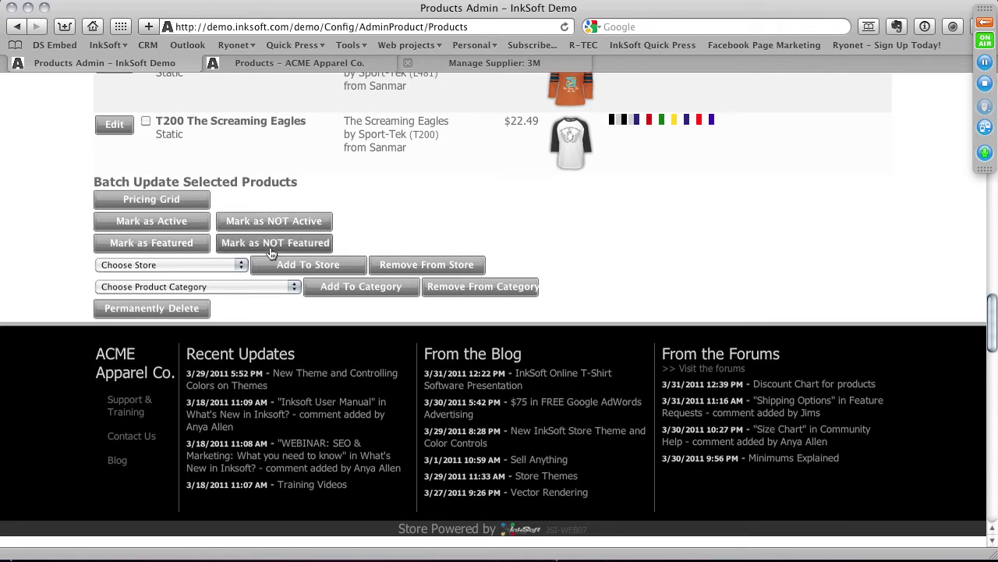
pyautogui.click(204, 266)
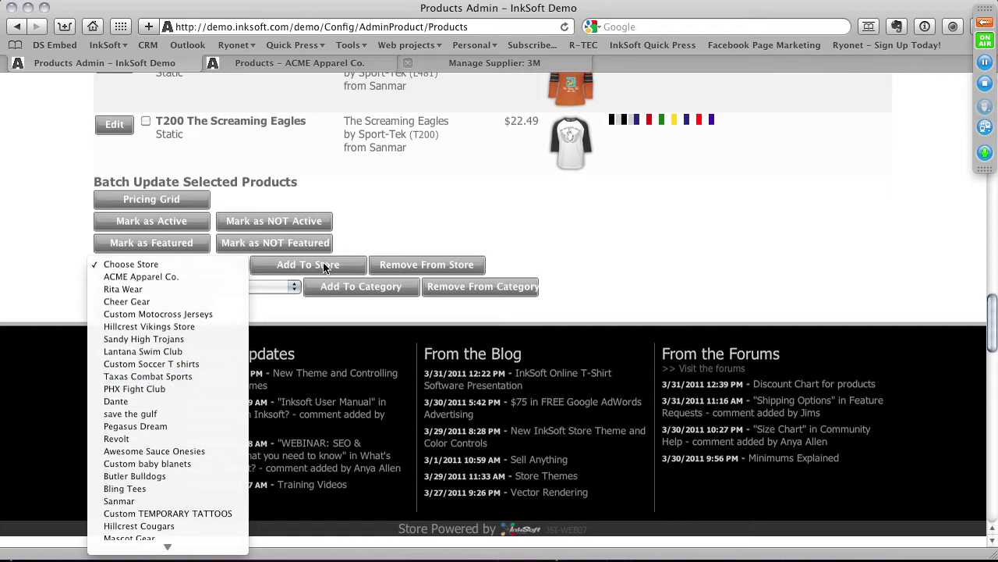
pyautogui.click(436, 230)
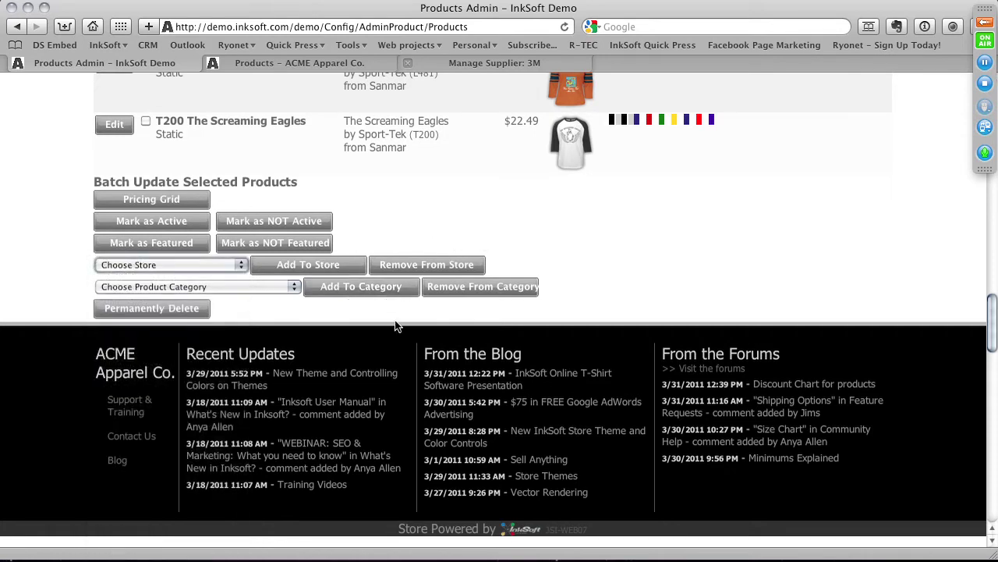
pyautogui.click(200, 287)
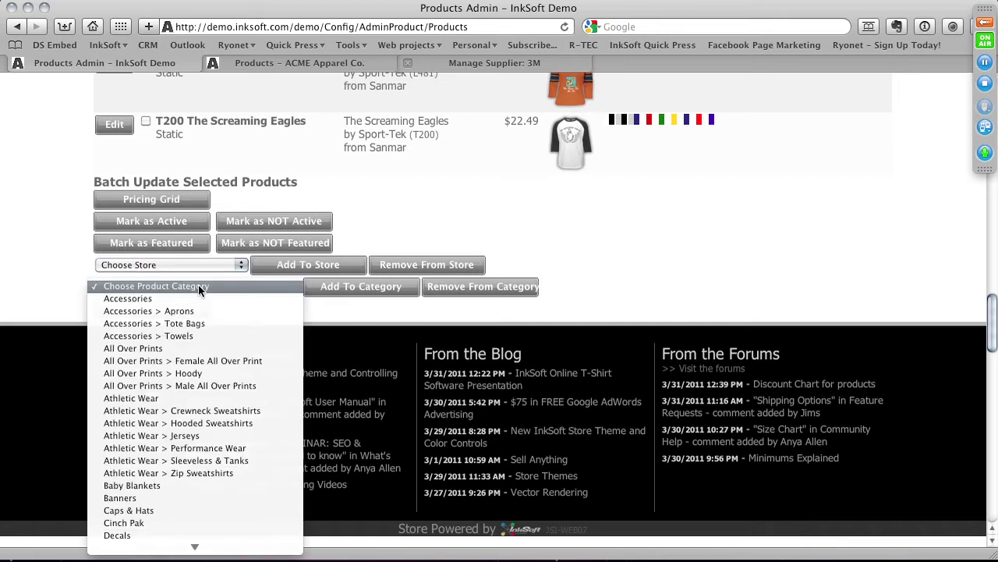
pyautogui.click(442, 237)
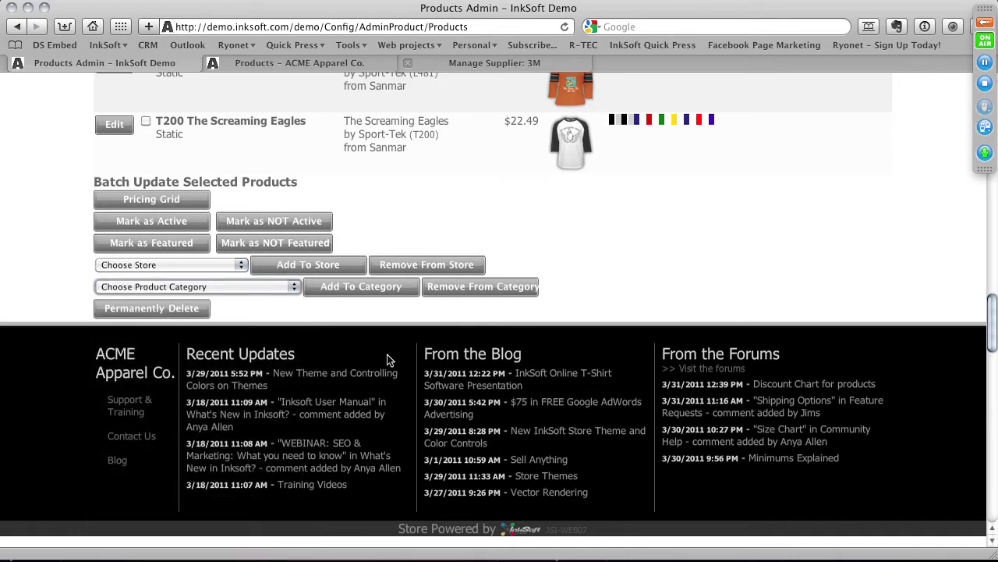
# - Permanently delete the selected products from the catalog, confirm the deletion and check the Static product list
pyautogui.click(151, 309)
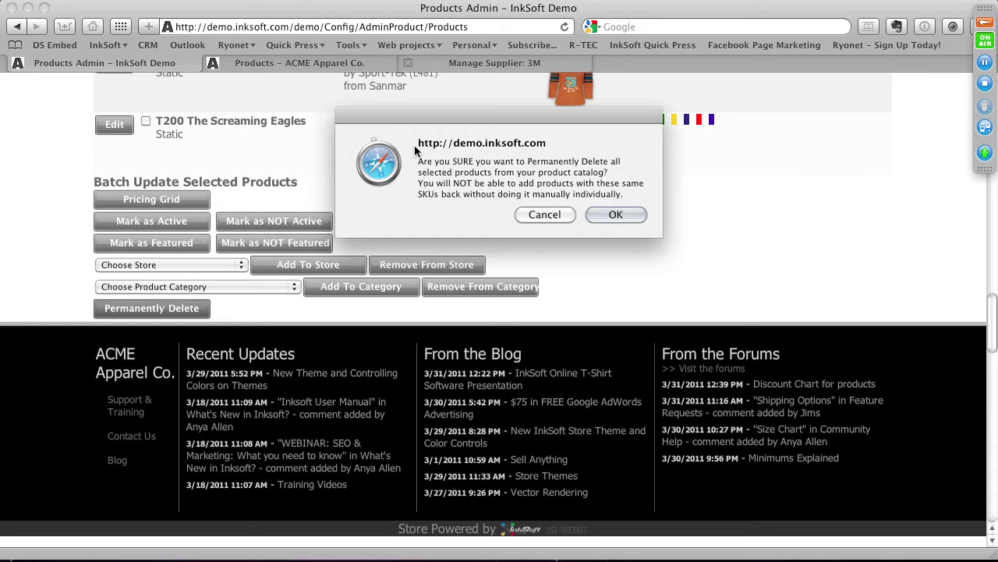
pyautogui.click(605, 216)
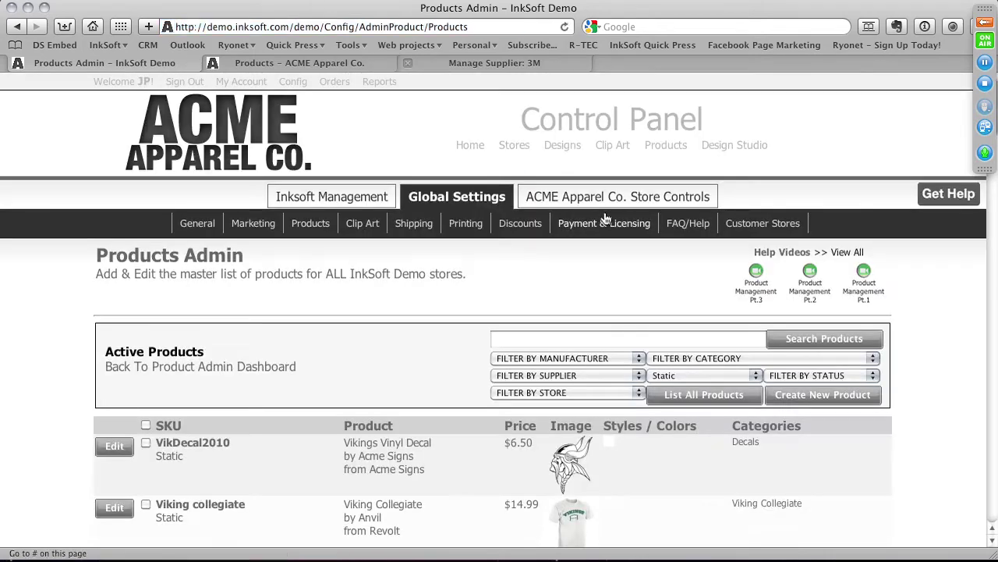
pyautogui.moveTo(606, 219)
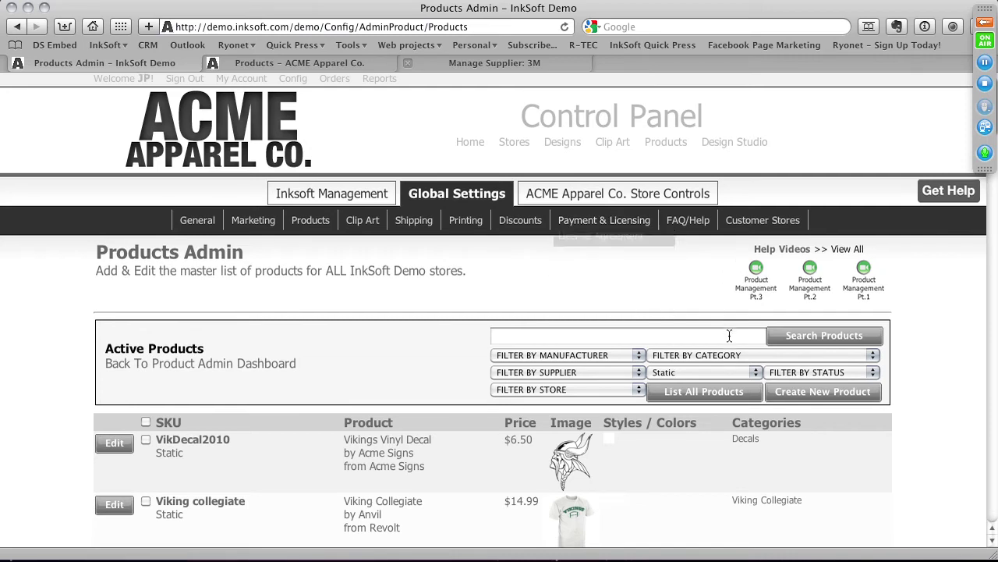
pyautogui.scroll(-2, 744, 344)
pyautogui.scroll(-5, 780, 390)
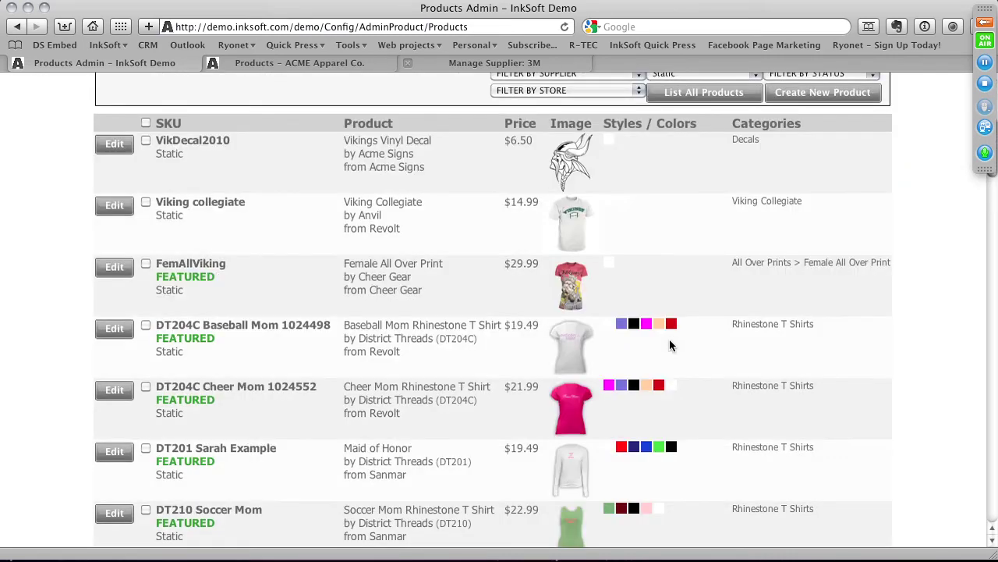
pyautogui.scroll(1, 669, 340)
pyautogui.scroll(3, 669, 343)
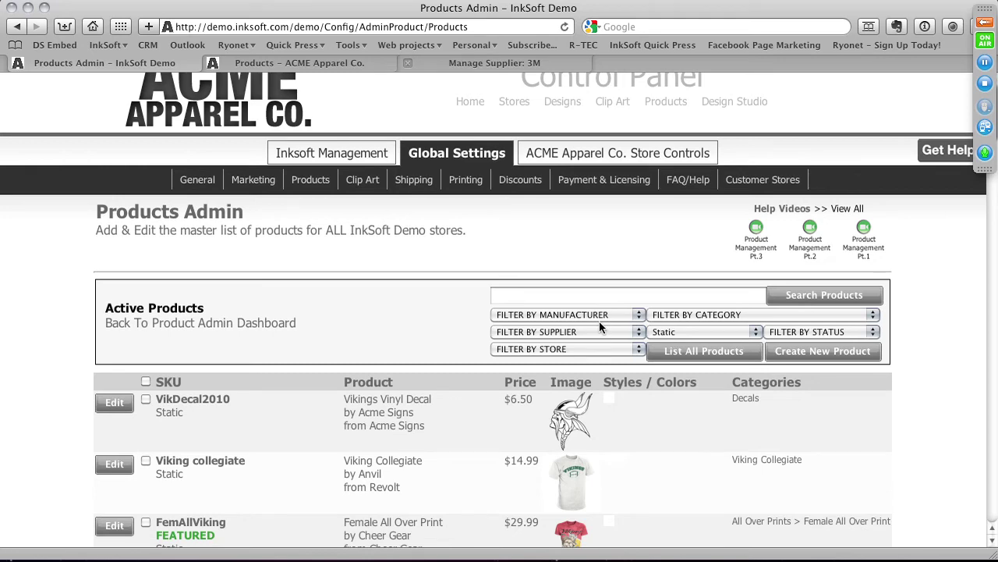
pyautogui.scroll(-5, 578, 298)
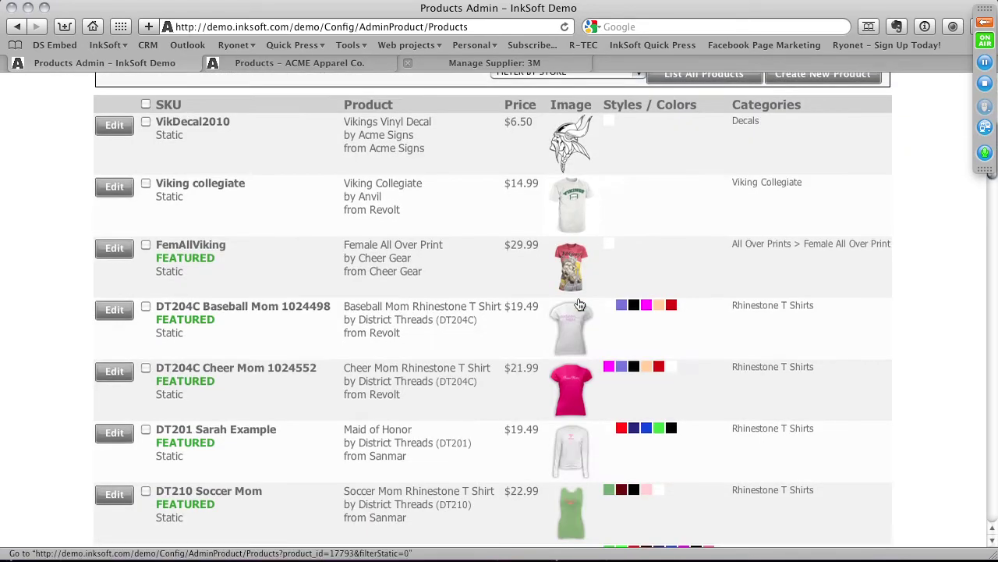
# - Select all the listed Static products at once and check the batch update options below them
pyautogui.scroll(2, 341, 311)
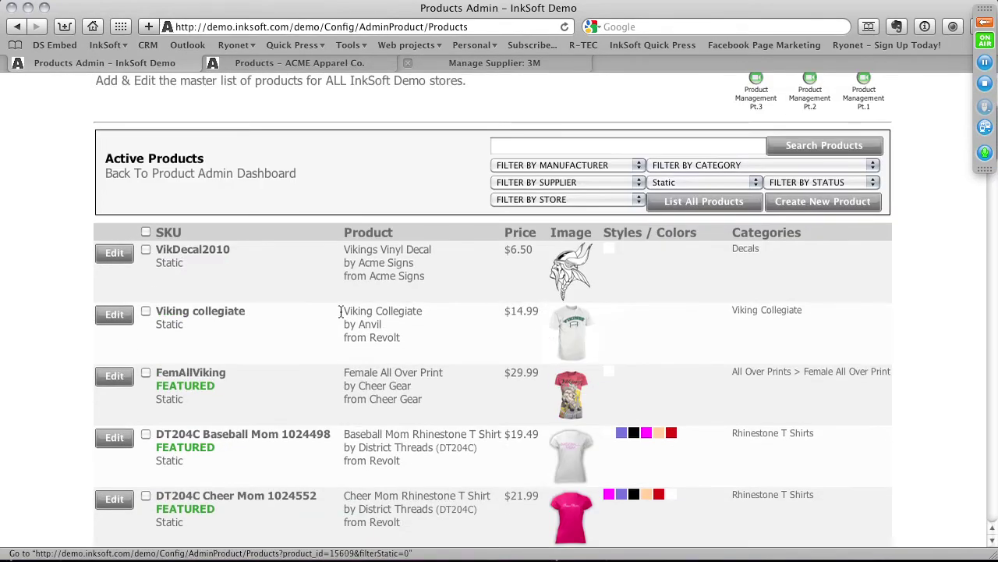
pyautogui.click(147, 232)
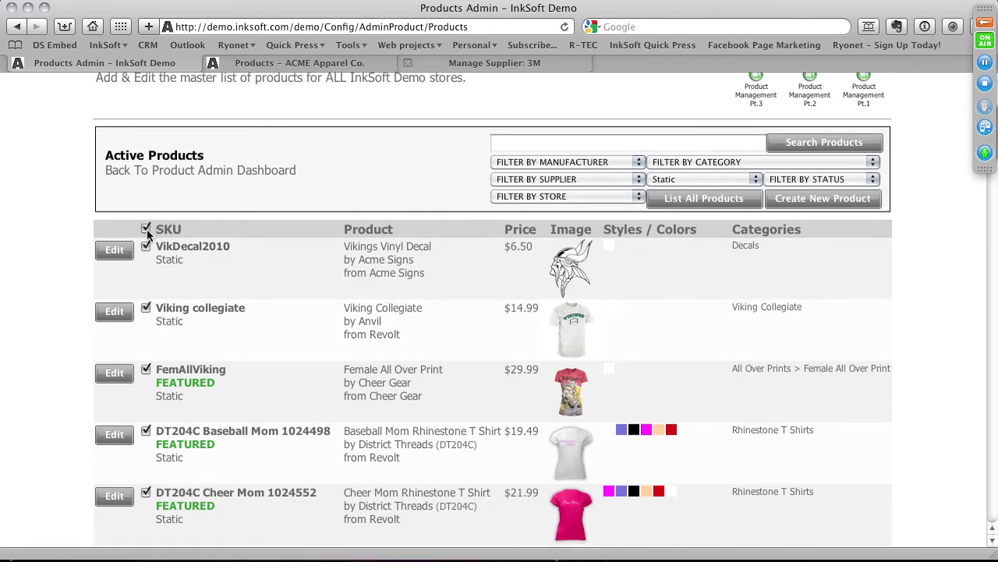
pyautogui.scroll(-6, 146, 232)
pyautogui.scroll(-10, 147, 234)
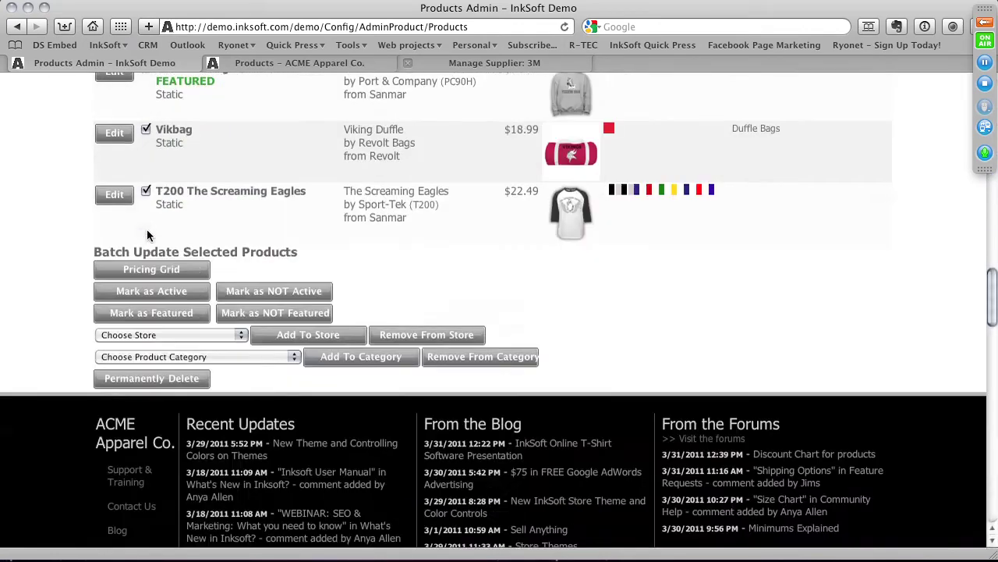
pyautogui.scroll(5, 147, 234)
pyautogui.scroll(11, 147, 229)
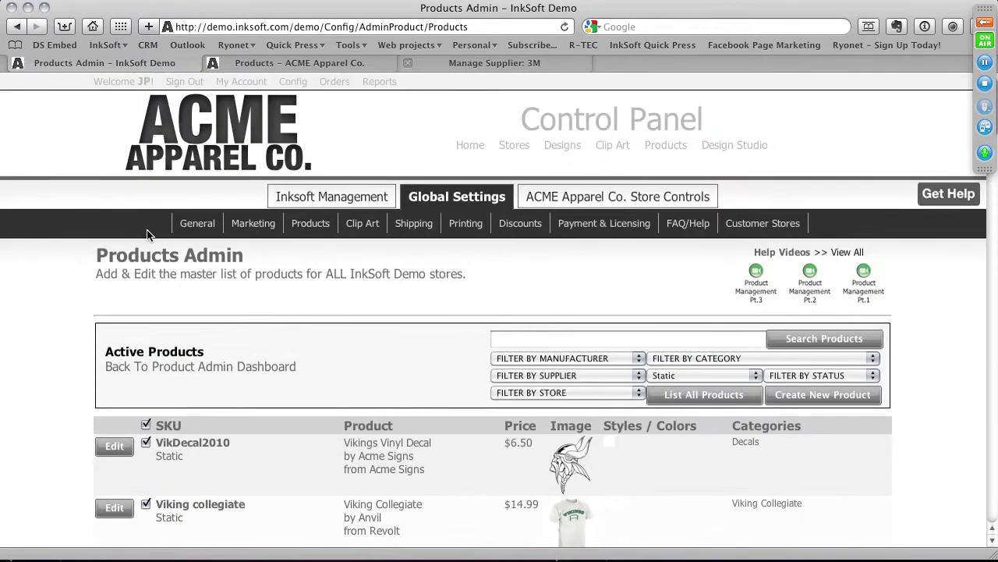
# - Clear the Static type filter and select every product in the full active products list
pyautogui.click(668, 371)
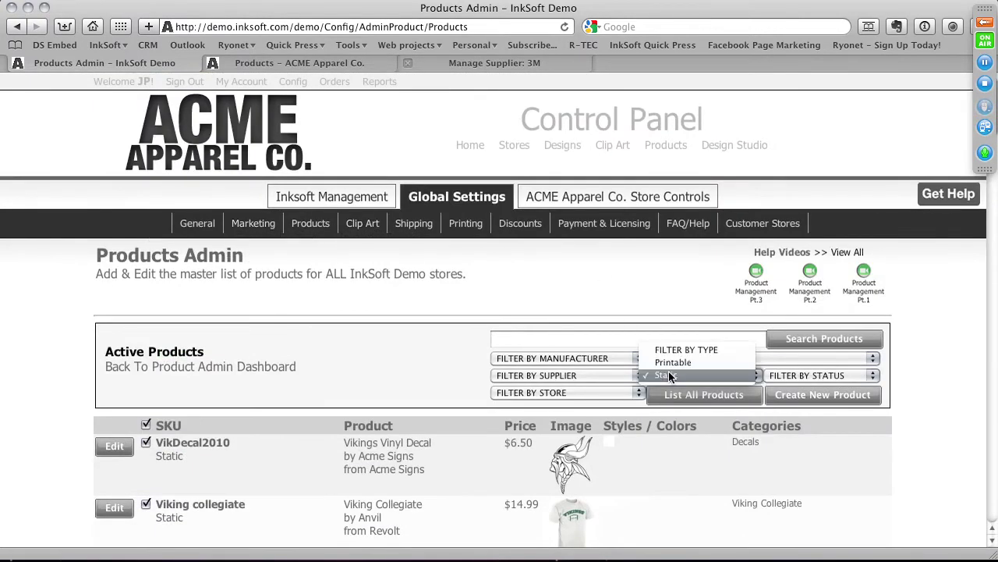
pyautogui.click(673, 350)
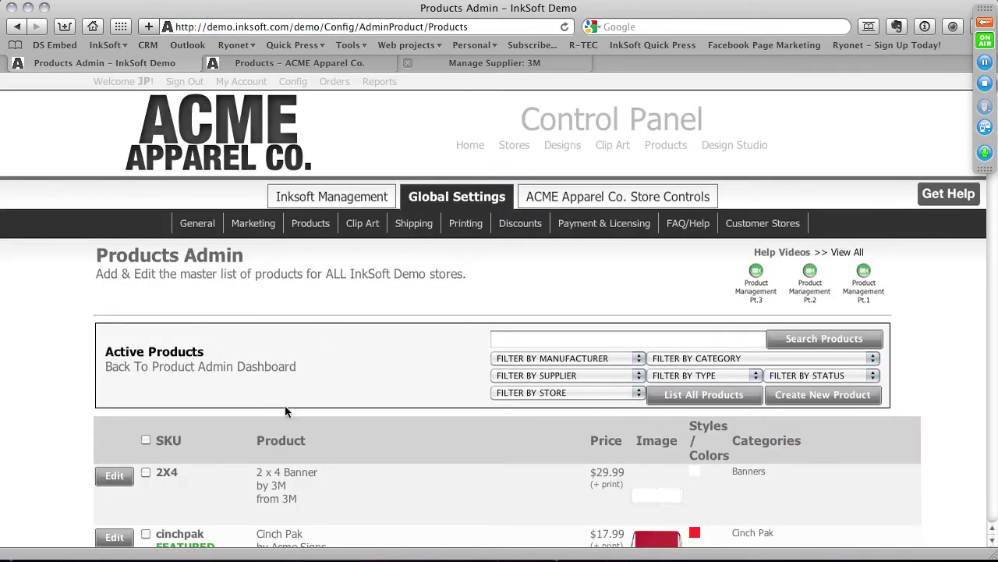
pyautogui.click(145, 439)
# - Open the Pricing Grid batch update for all selected products
pyautogui.scroll(-1, 276, 397)
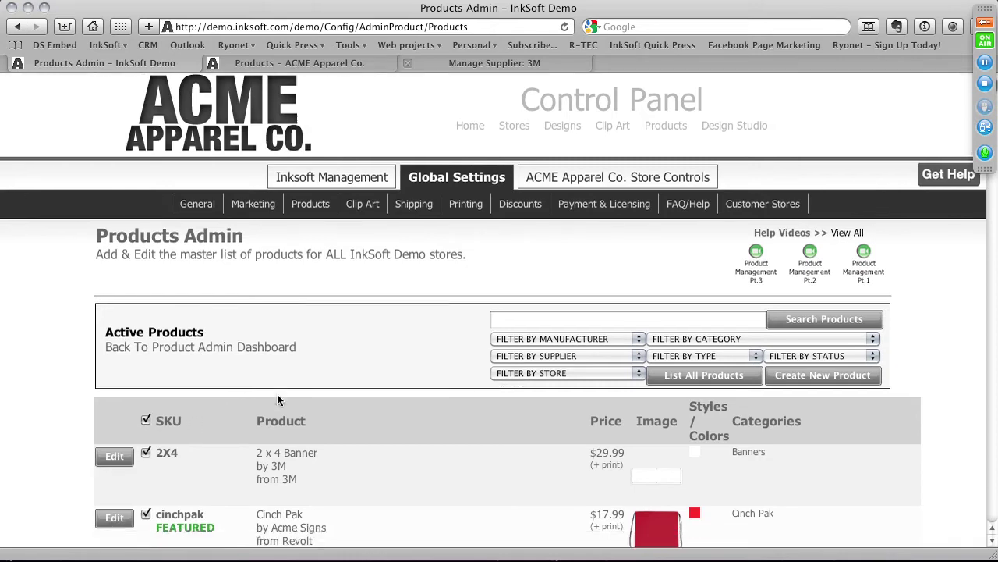
pyautogui.scroll(-5, 276, 394)
pyautogui.scroll(-5, 277, 393)
pyautogui.scroll(1, 278, 390)
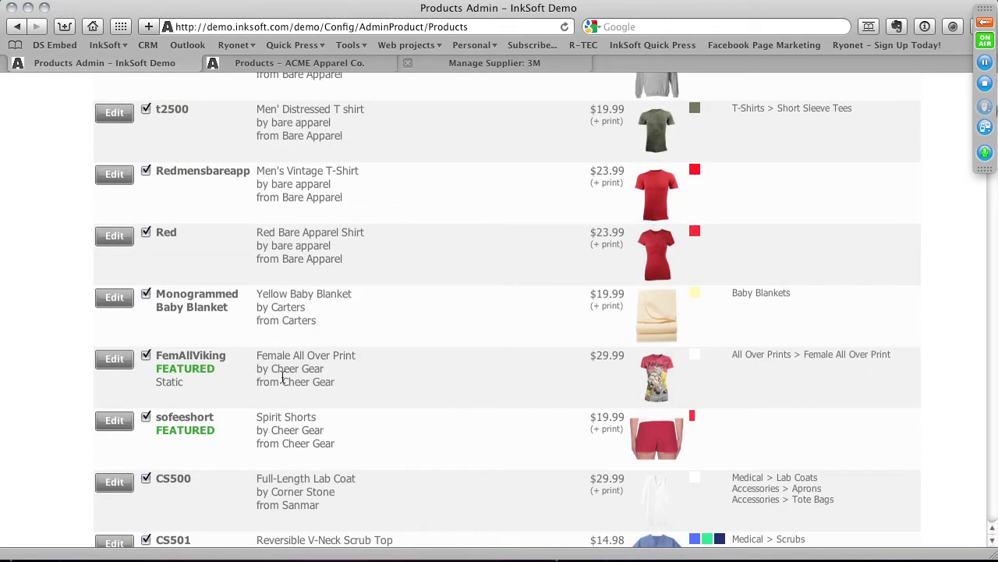
pyautogui.scroll(-15, 327, 205)
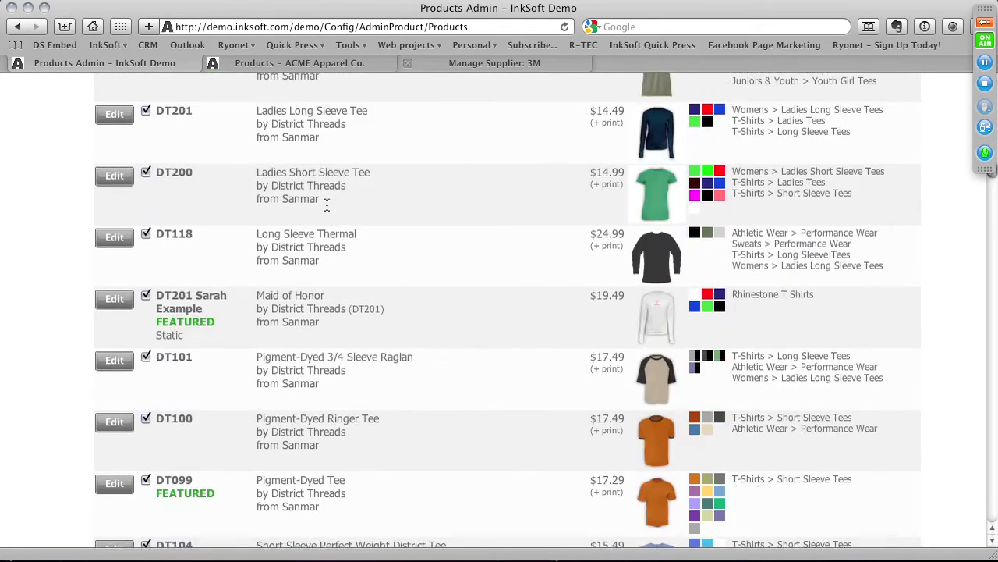
pyautogui.scroll(-20, 327, 204)
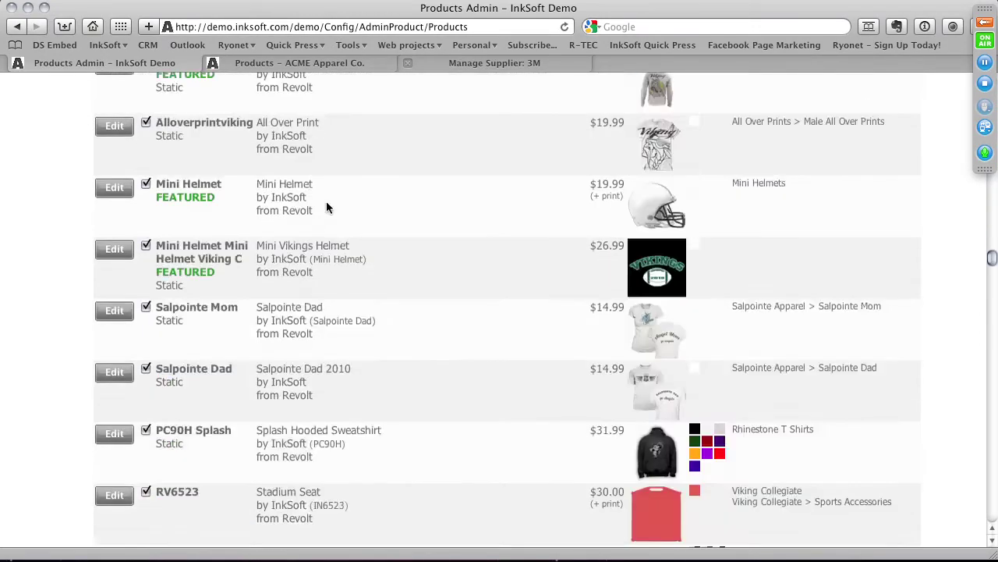
pyautogui.scroll(-20, 326, 206)
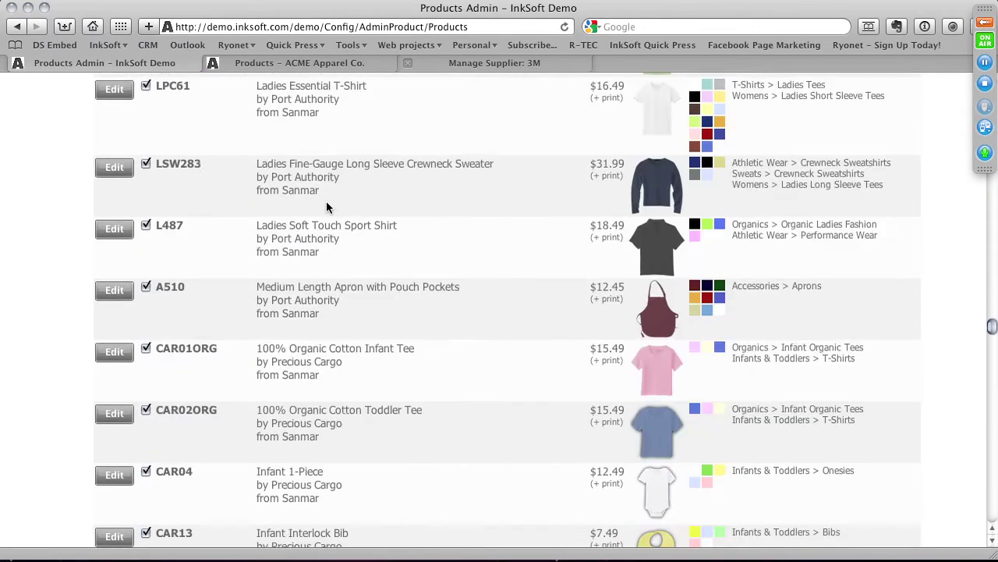
pyautogui.scroll(-20, 326, 206)
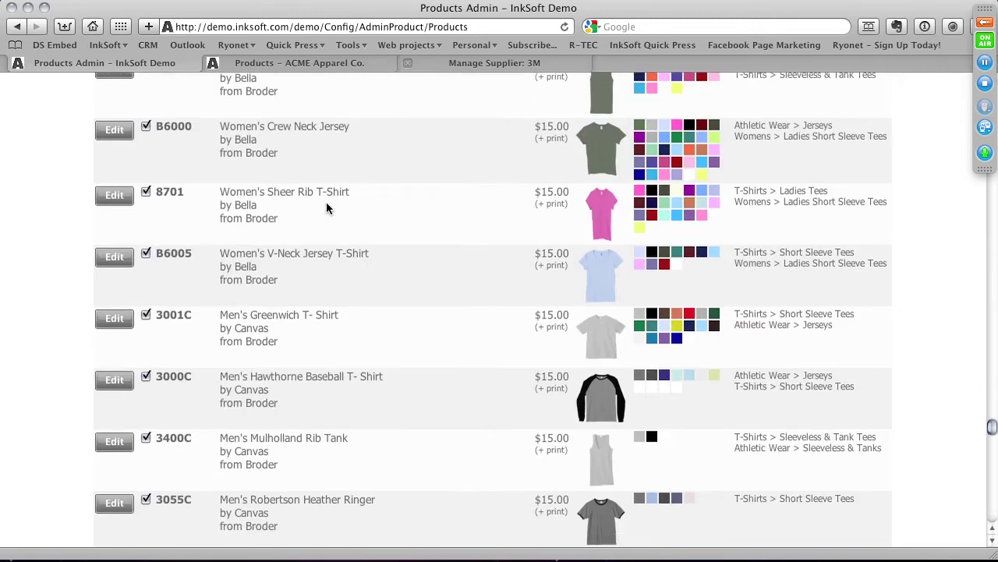
pyautogui.scroll(-20, 326, 207)
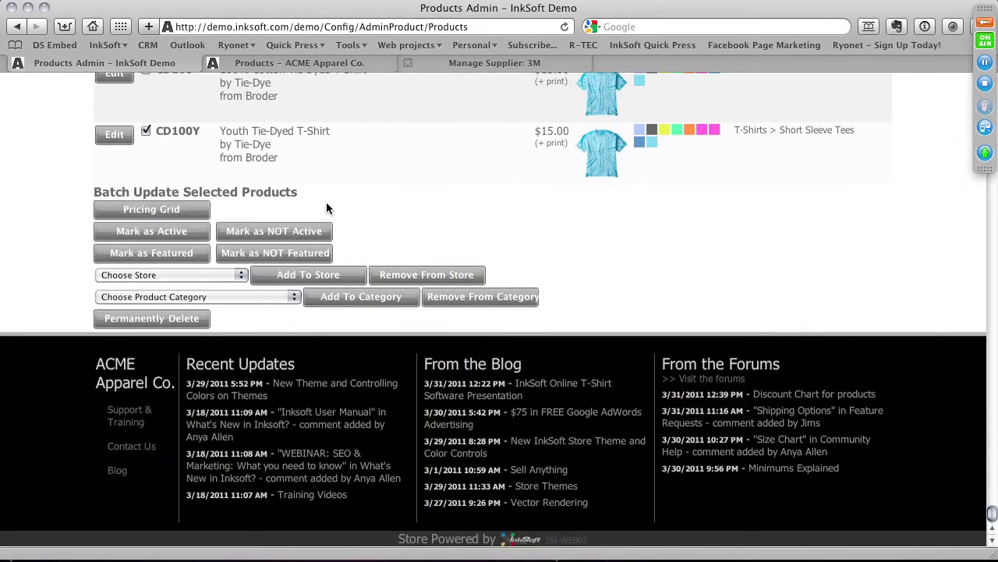
pyautogui.click(170, 210)
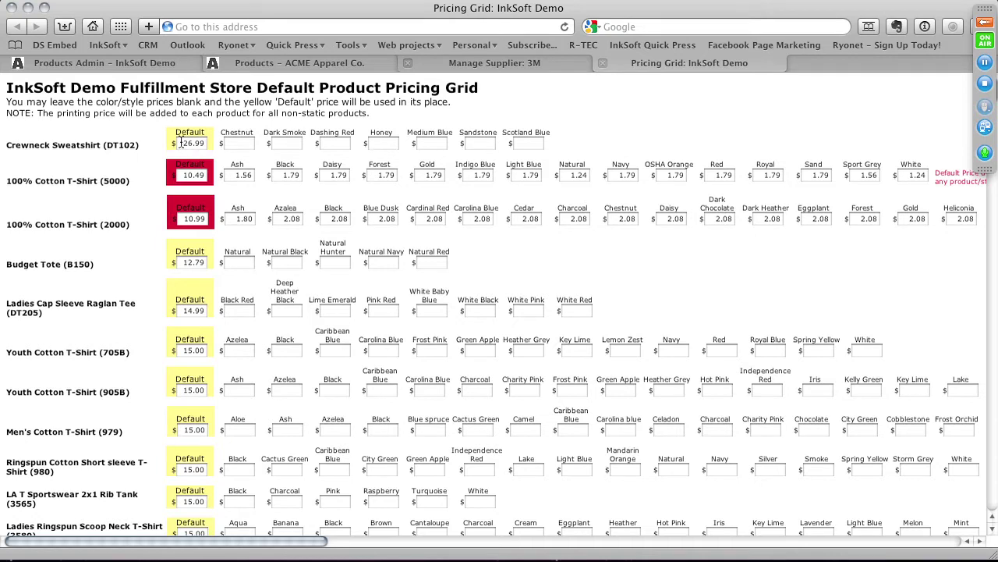
# - Examine the default price and the per-color price fields of the Crewneck Sweatshirt (DT102)
pyautogui.moveTo(180, 143); pyautogui.dragTo(231, 142)
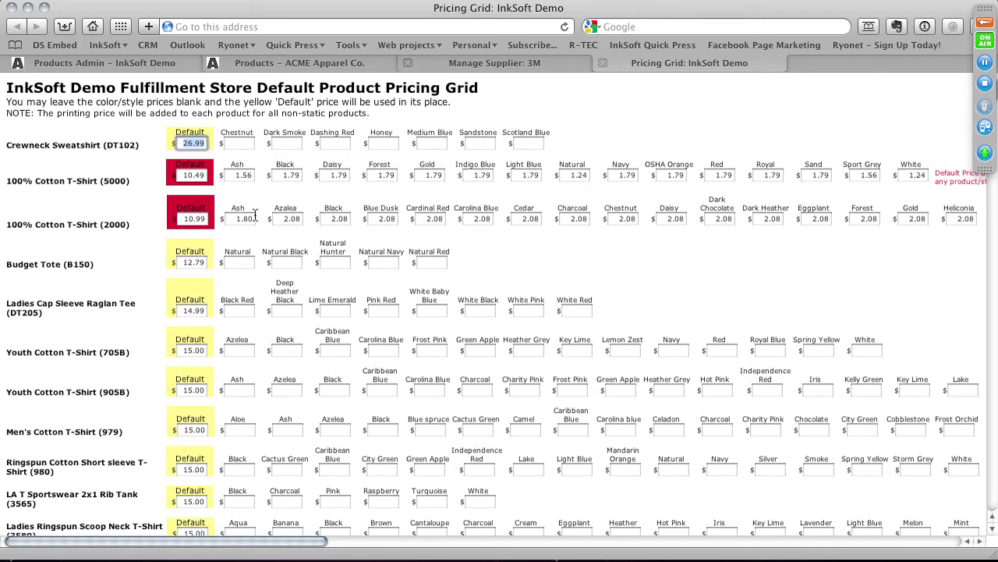
pyautogui.moveTo(3, 142); pyautogui.dragTo(141, 144)
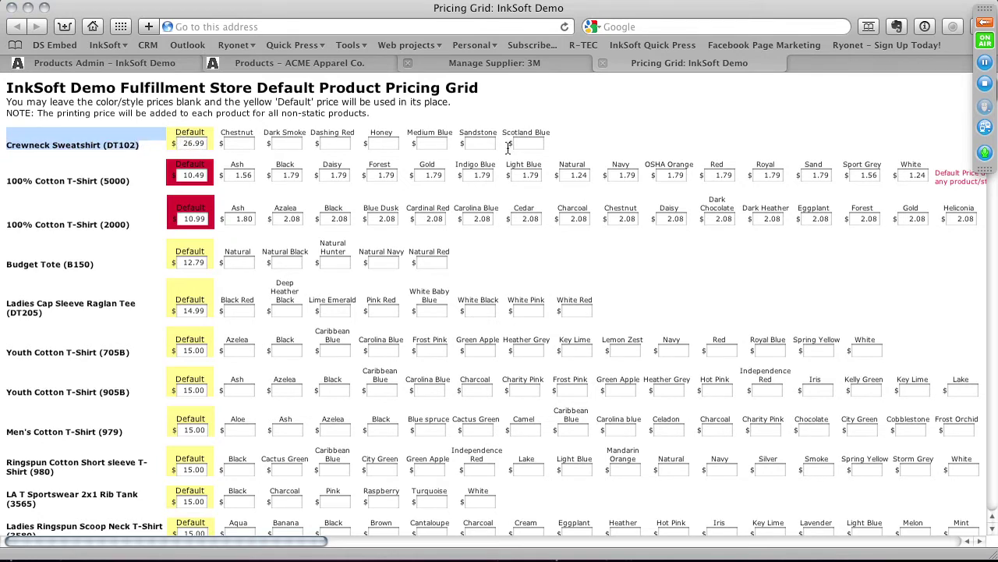
pyautogui.click(248, 144)
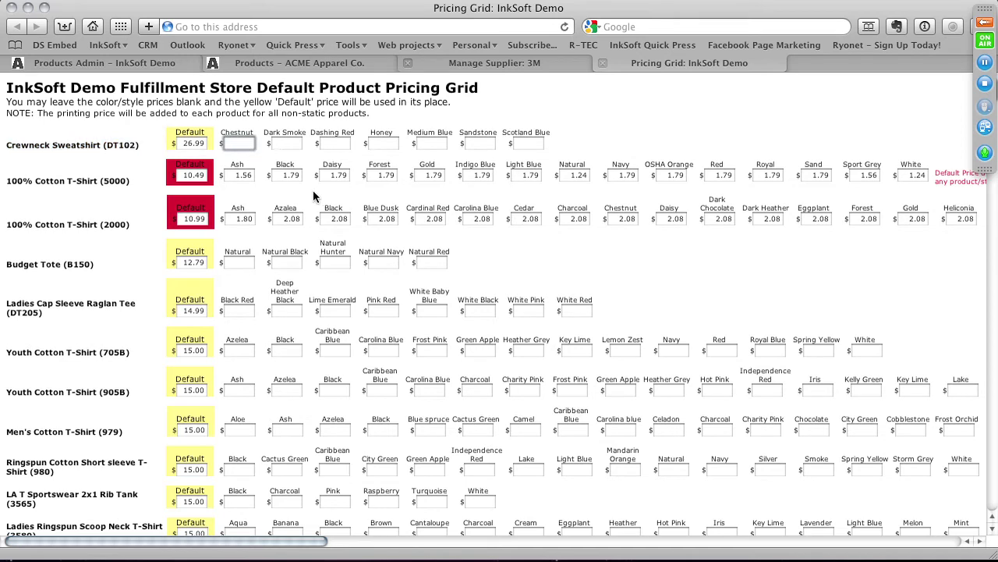
pyautogui.click(335, 145)
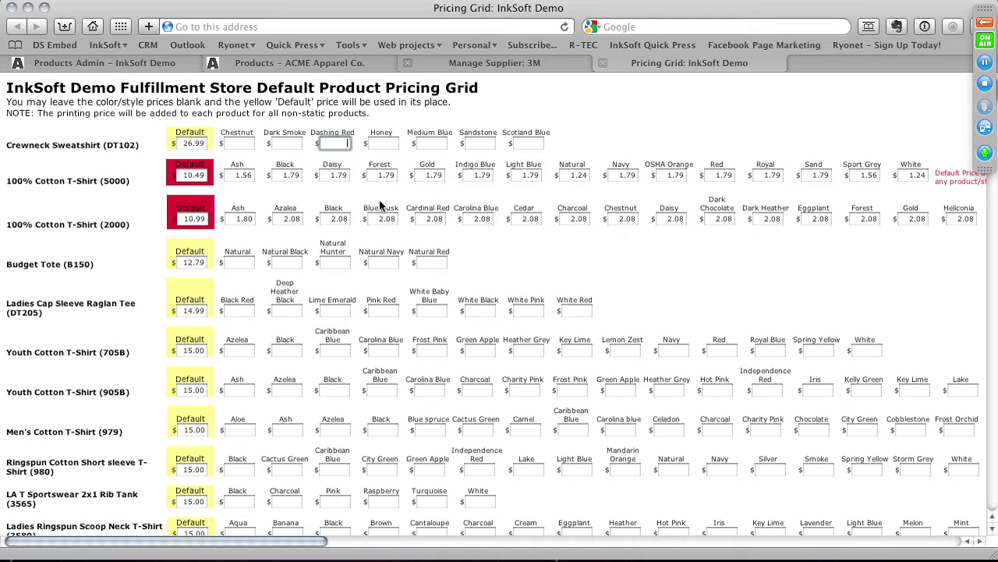
# - Clear all the color-specific prices of the 100% Cotton T-Shirt (5000), from Ash through White, keeping only its default price
pyautogui.click(234, 175)
pyautogui.press('BackSpace')
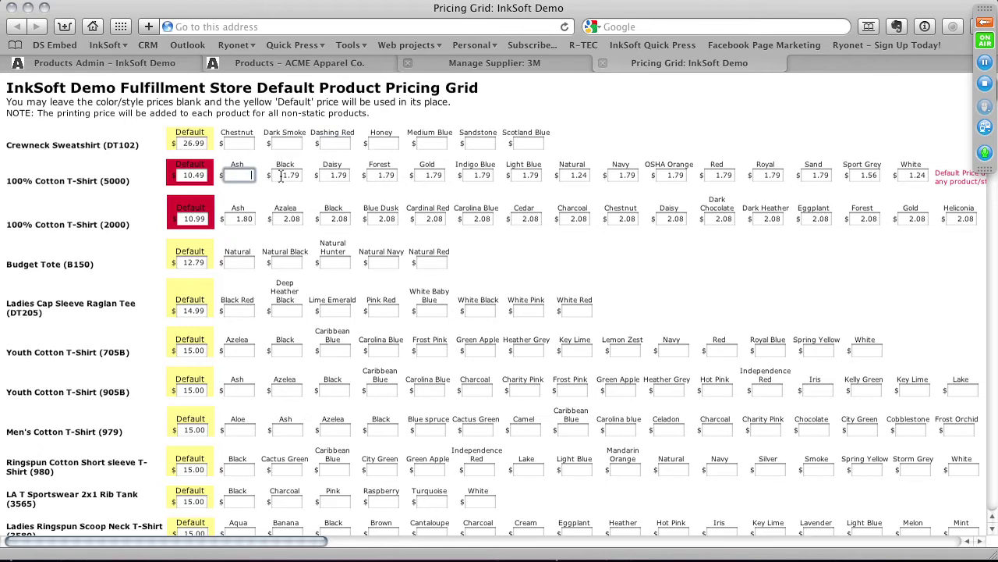
pyautogui.press('Tab')
pyautogui.press('BackSpace')
pyautogui.press('Tab')
pyautogui.press('BackSpace')
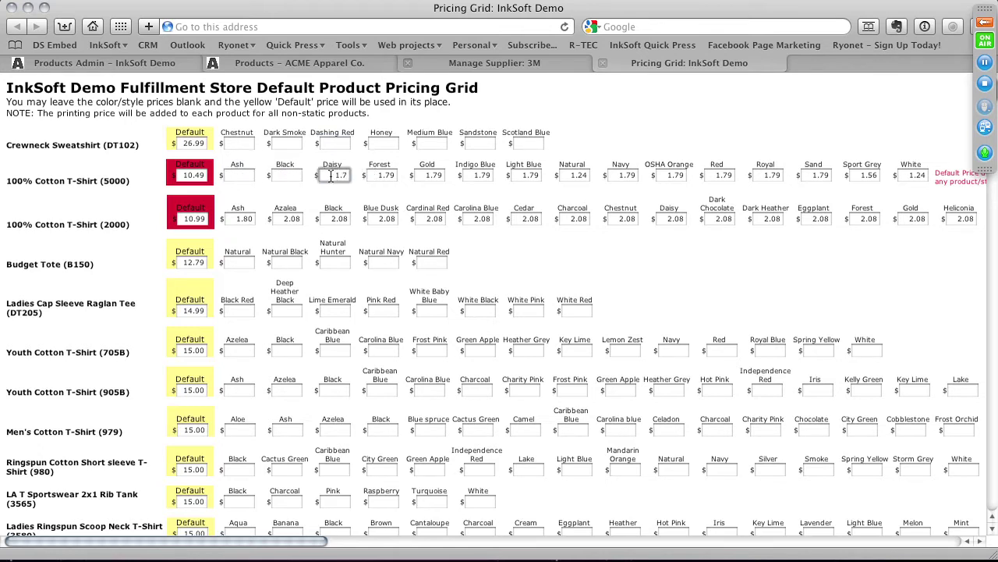
pyautogui.press('Tab')
pyautogui.press('BackSpace')
pyautogui.press('Tab')
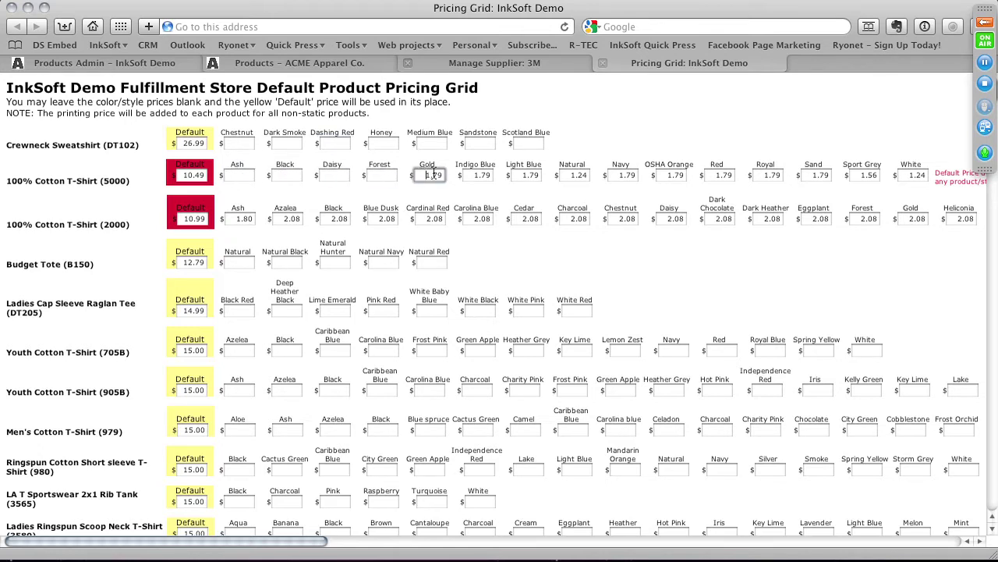
pyautogui.press('BackSpace')
pyautogui.press('Tab')
pyautogui.press('Tab')
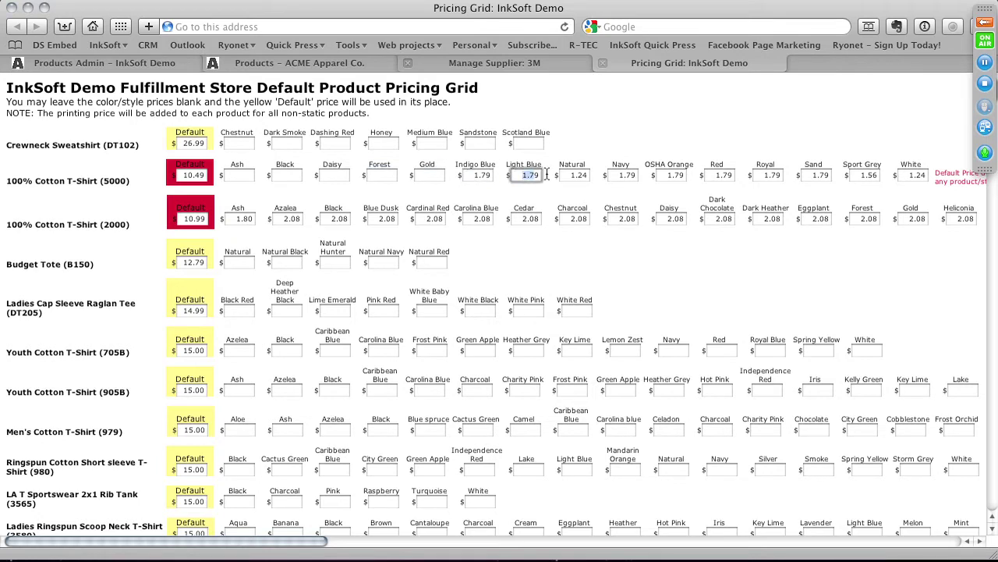
pyautogui.press('BackSpace')
pyautogui.moveTo(469, 175); pyautogui.dragTo(498, 175)
pyautogui.press('BackSpace')
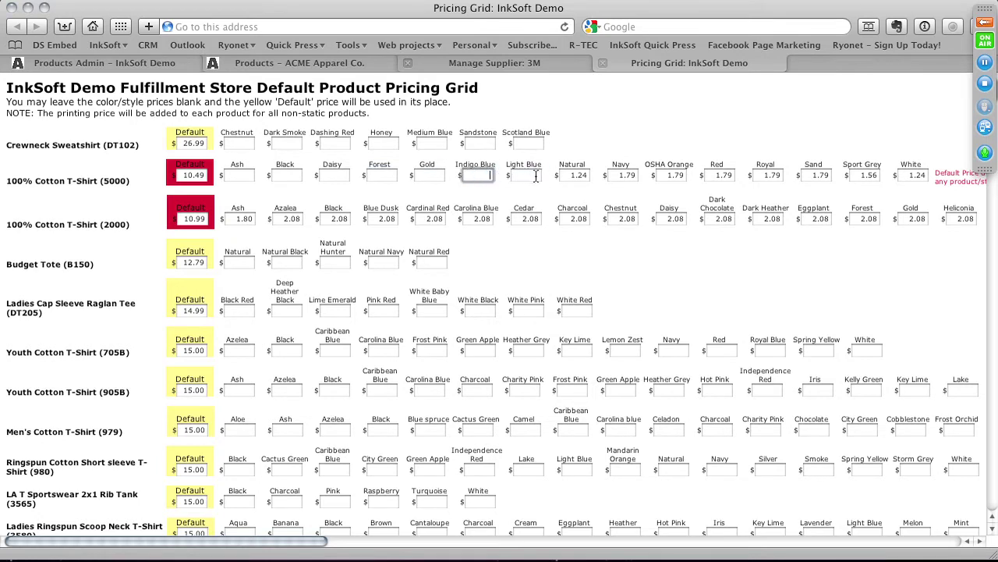
pyautogui.doubleClick(581, 174)
pyautogui.press('BackSpace')
pyautogui.moveTo(618, 175); pyautogui.dragTo(684, 176)
pyautogui.press('BackSpace')
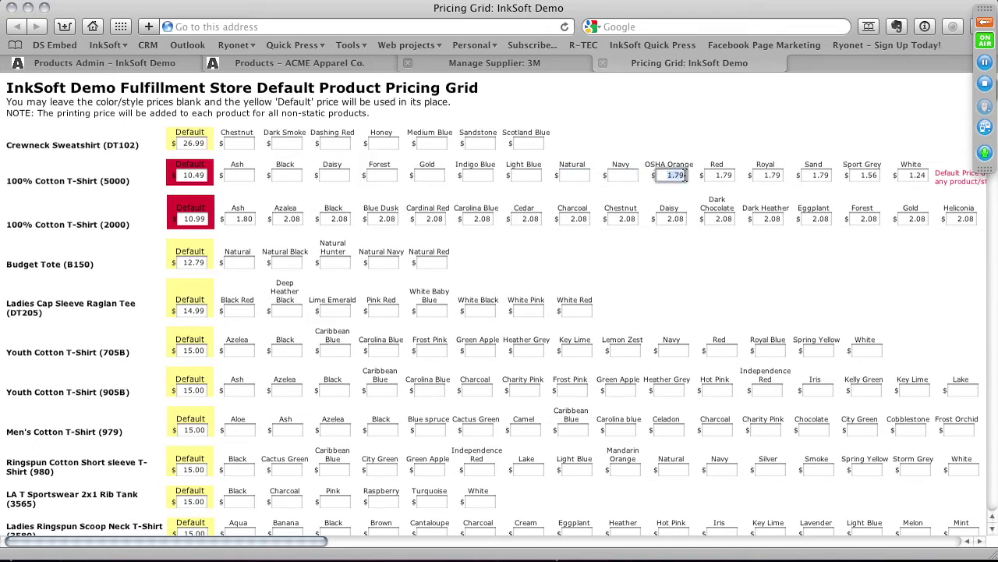
pyautogui.press('BackSpace')
pyautogui.moveTo(711, 175); pyautogui.dragTo(782, 176)
pyautogui.press('BackSpace')
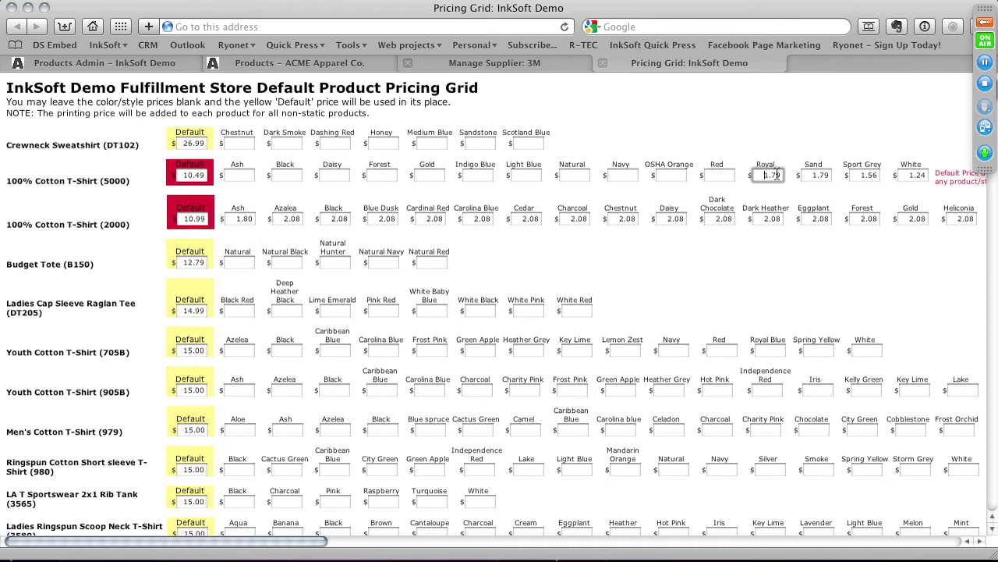
pyautogui.press('BackSpace')
pyautogui.click(813, 175)
pyautogui.press('super+a')
pyautogui.press('BackSpace')
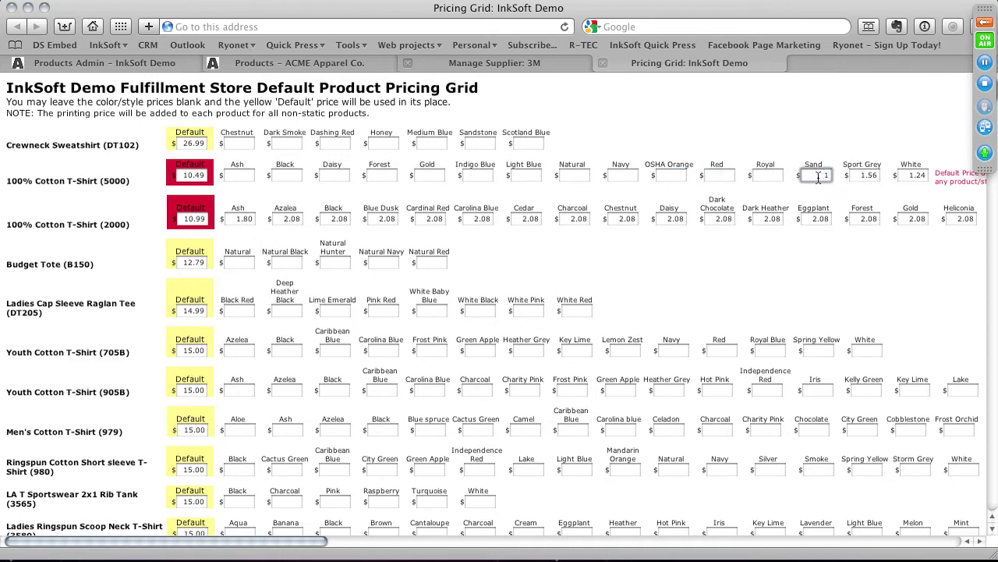
pyautogui.moveTo(858, 175); pyautogui.dragTo(945, 176)
pyautogui.press('BackSpace')
pyautogui.press('BackSpace')
# - Save the changes made to the product pricing grid
pyautogui.scroll(-15, 370, 212)
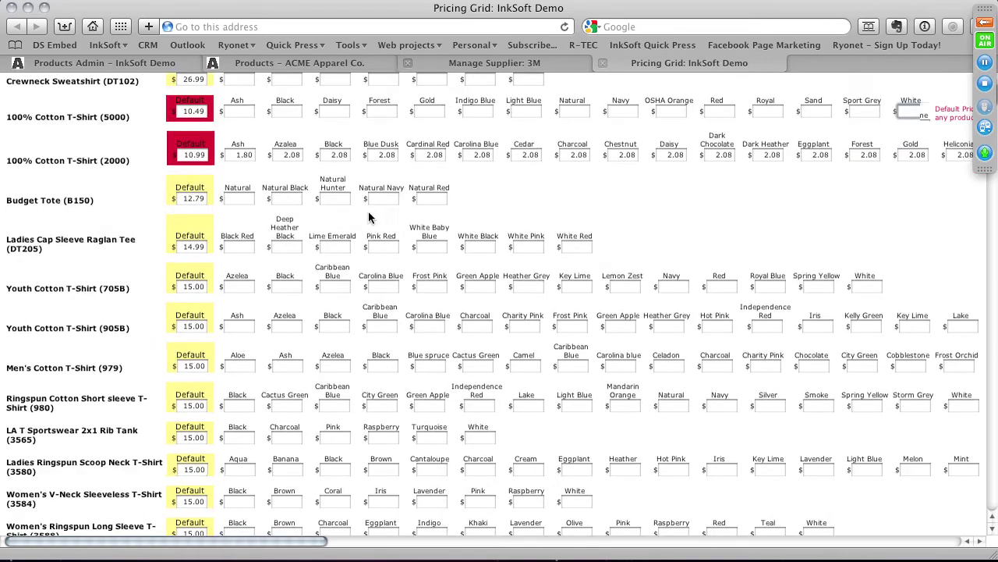
pyautogui.scroll(-20, 369, 213)
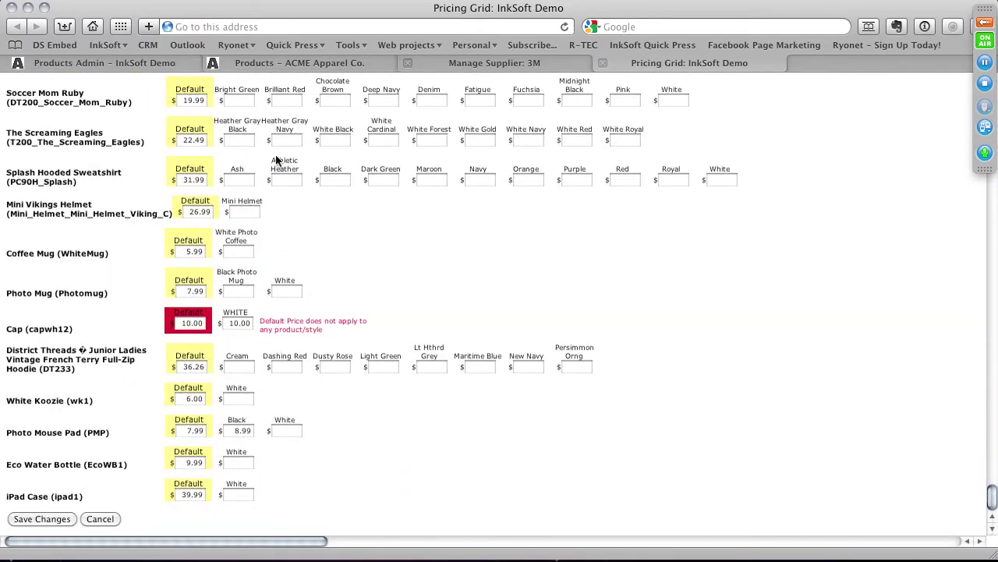
pyautogui.click(25, 521)
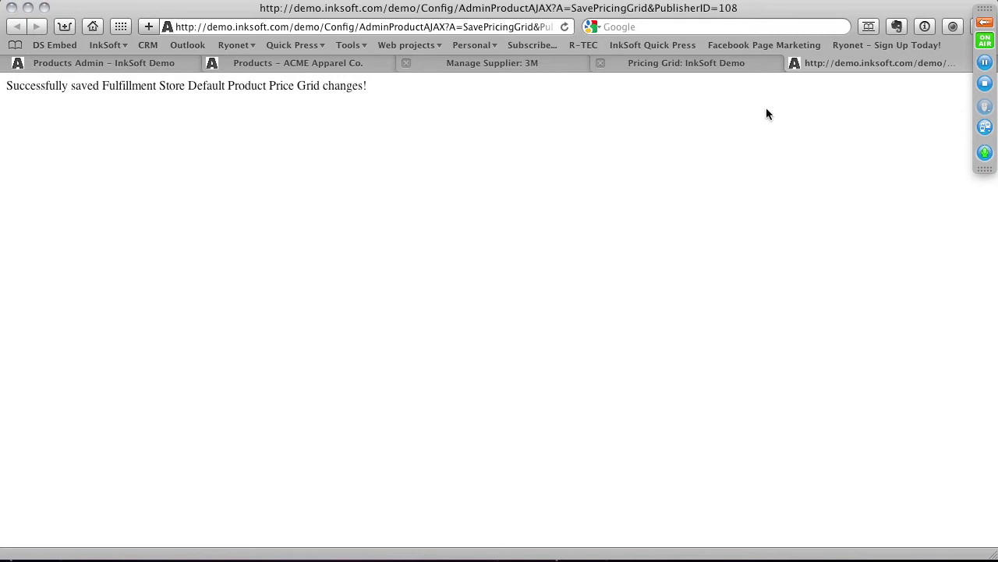
# - Close the save confirmation page and the Pricing Grid, and return to Products Admin
pyautogui.click(794, 64)
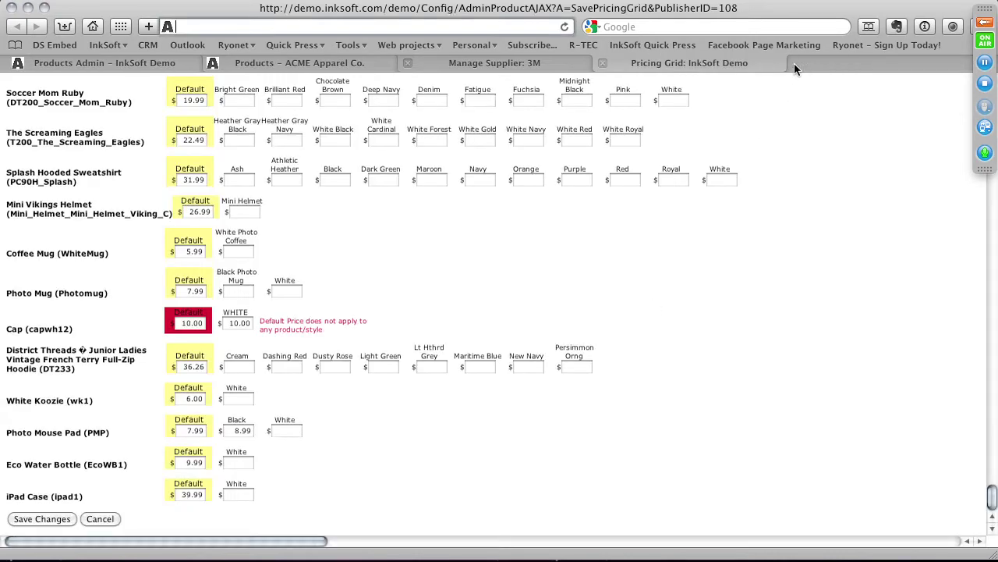
pyautogui.click(601, 66)
pyautogui.click(616, 153)
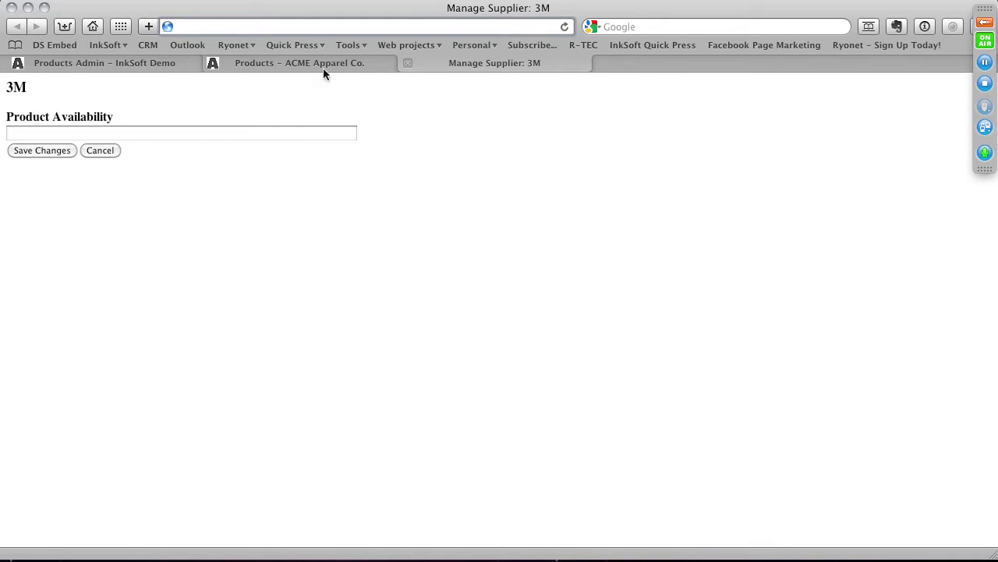
pyautogui.click(143, 65)
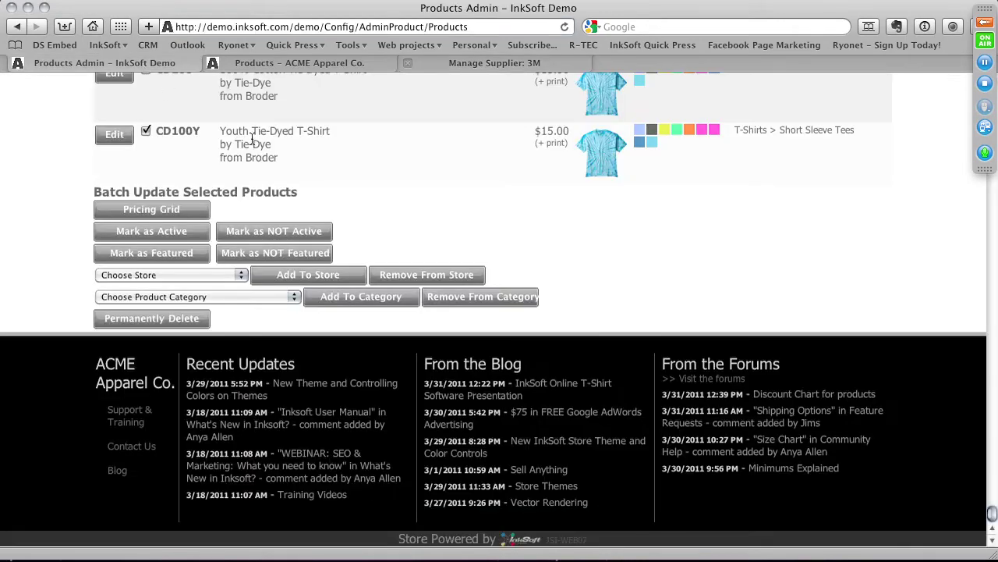
pyautogui.scroll(1, 327, 211)
pyautogui.scroll(10, 403, 220)
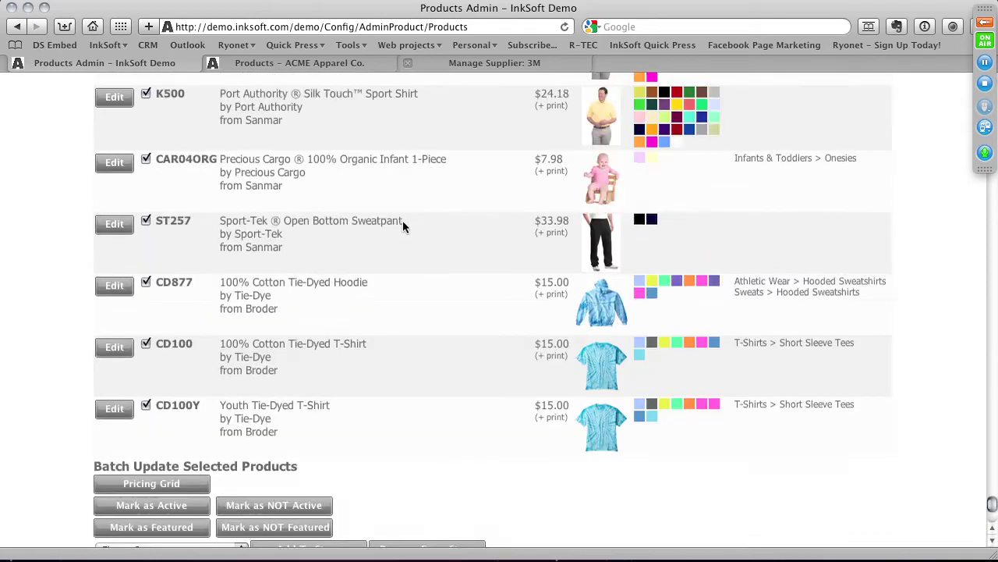
pyautogui.scroll(-15, 257, 189)
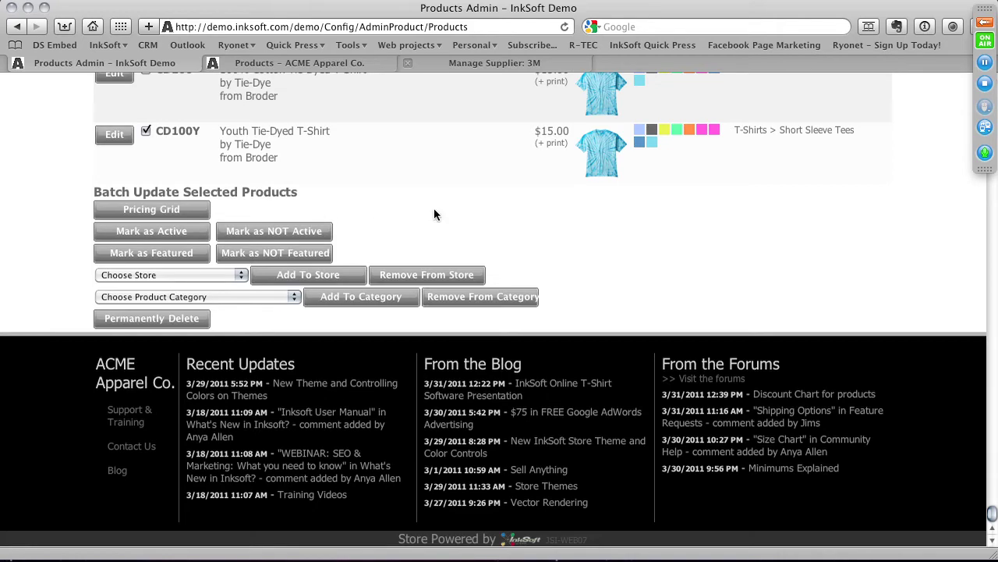
pyautogui.scroll(15, 434, 208)
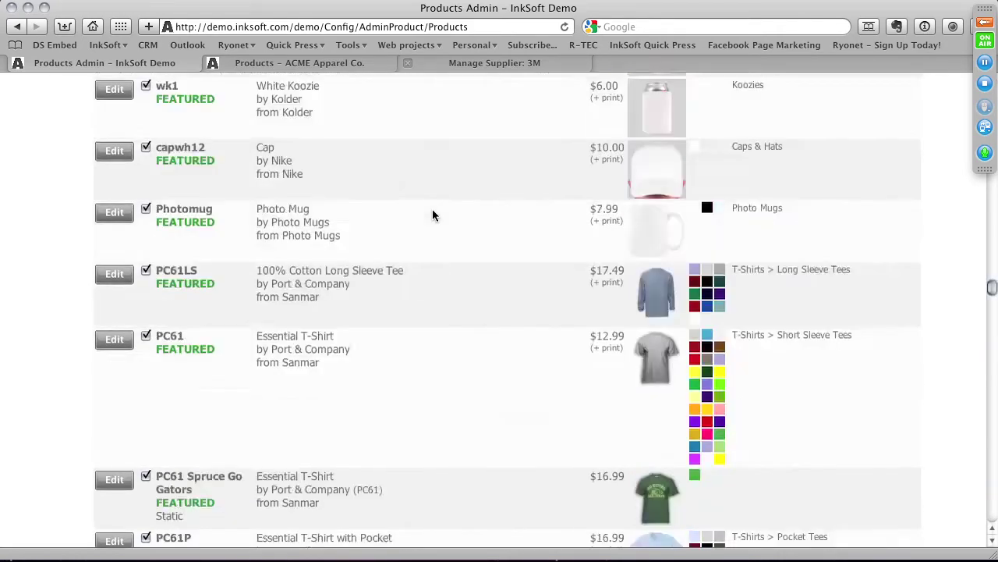
# - Deselect all the products in the Active Products list at once
pyautogui.scroll(8, 431, 209)
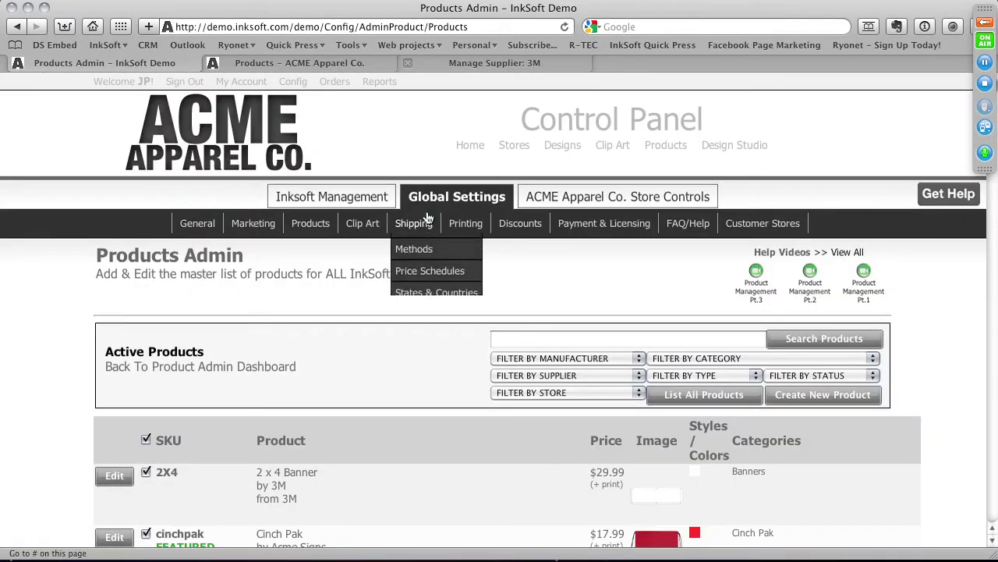
pyautogui.click(146, 440)
pyautogui.scroll(-7, 179, 421)
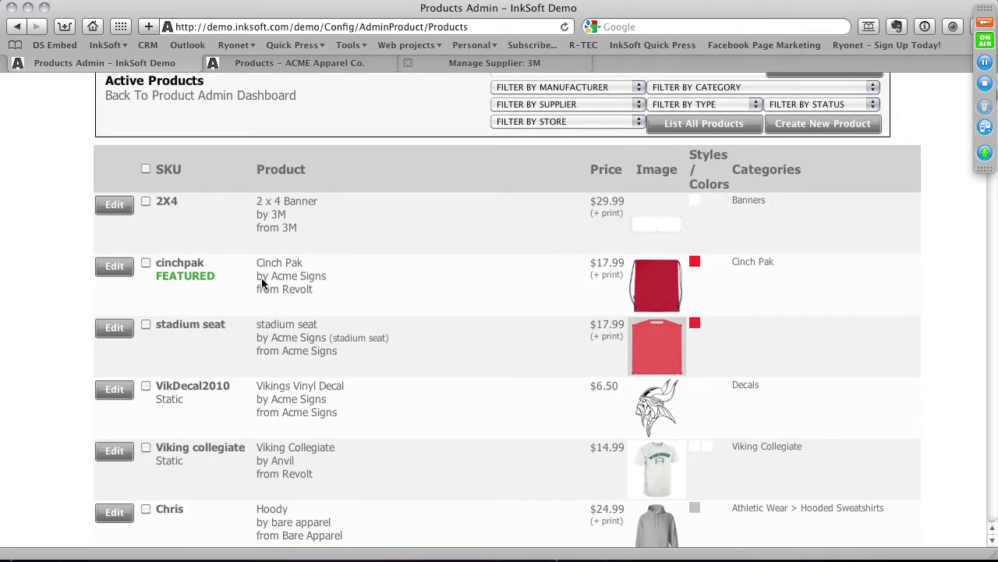
# - Switch to the ACME Apparel Co. storefront and view the Designs and Products sections on its home page
pyautogui.click(326, 62)
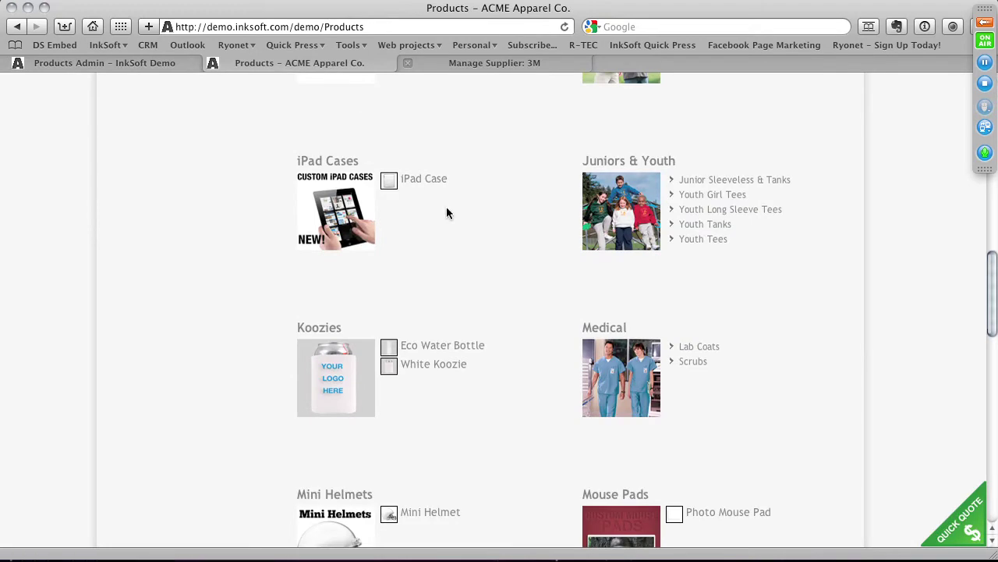
pyautogui.scroll(15, 446, 206)
pyautogui.scroll(1, 290, 132)
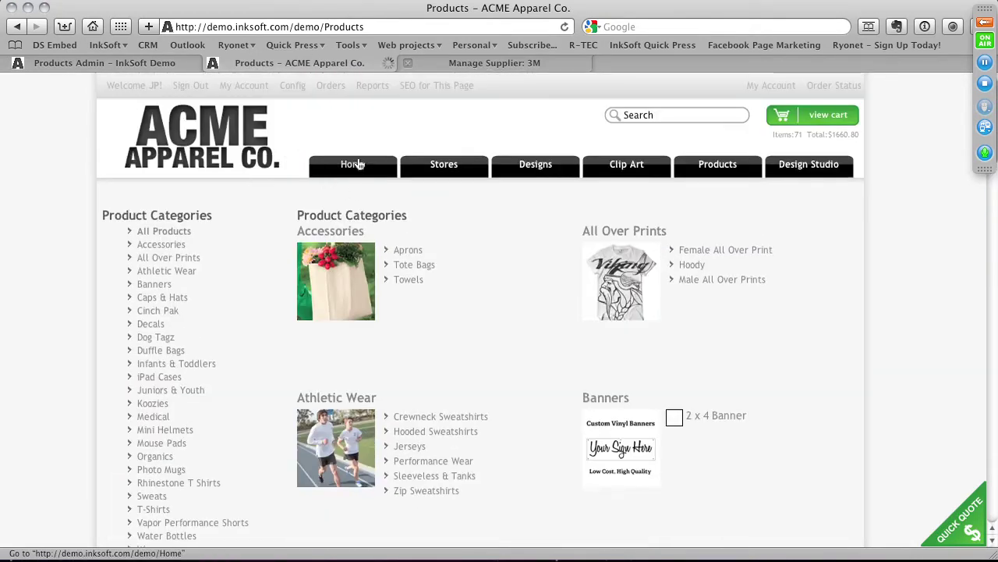
pyautogui.click(358, 163)
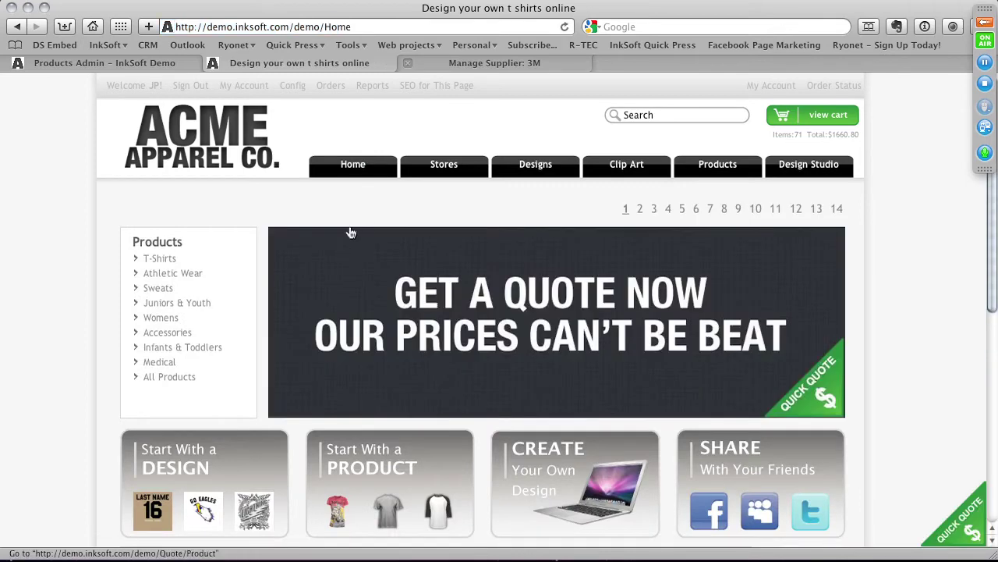
pyautogui.scroll(-10, 351, 234)
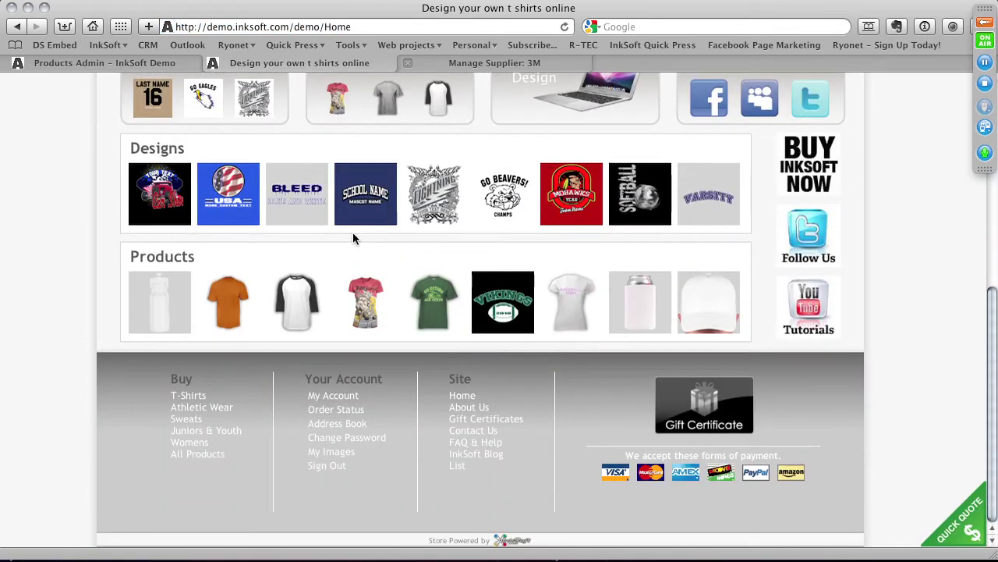
# - Reload the storefront home page several times and compare the items shown under Designs and Products
pyautogui.click(565, 27)
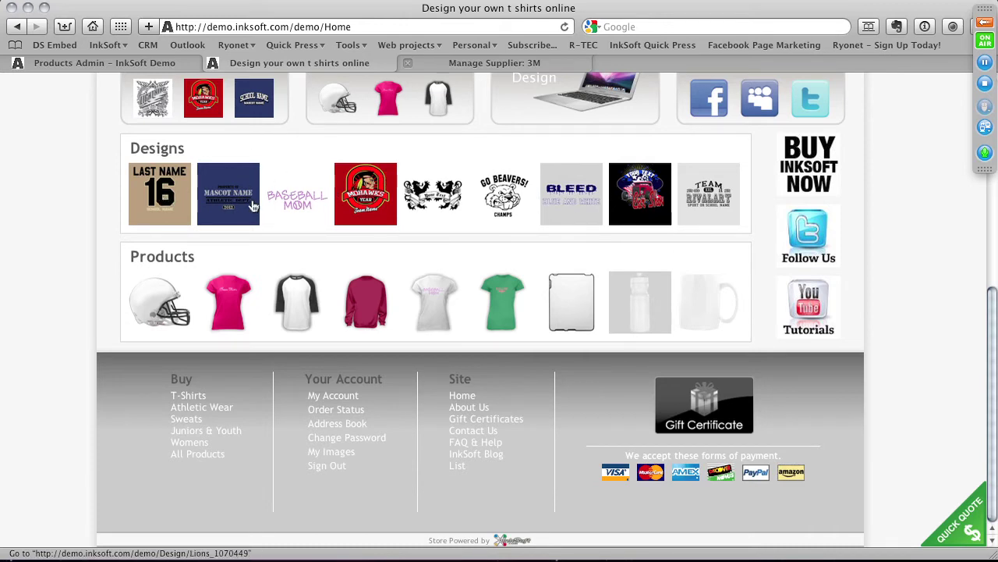
pyautogui.doubleClick(159, 147)
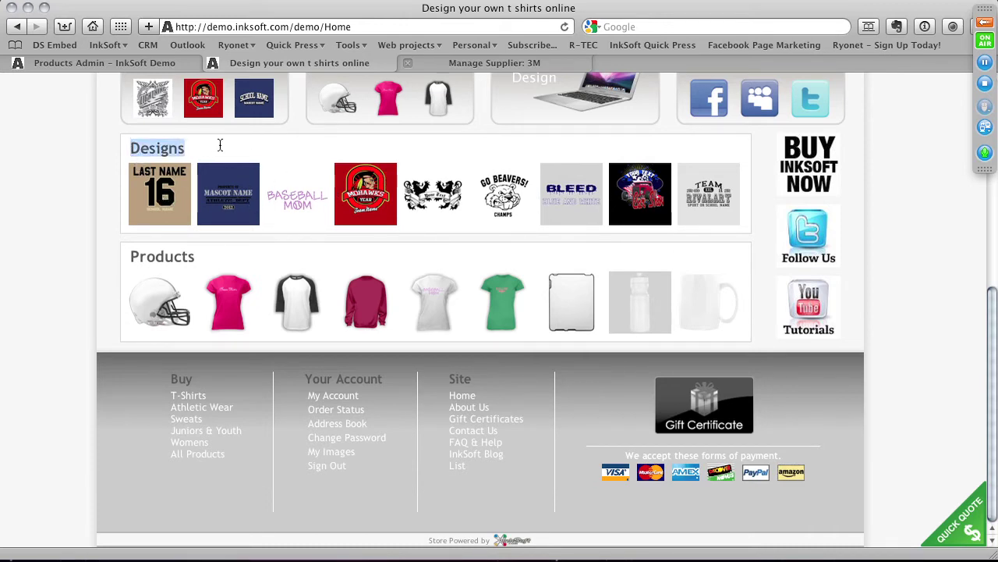
pyautogui.doubleClick(134, 258)
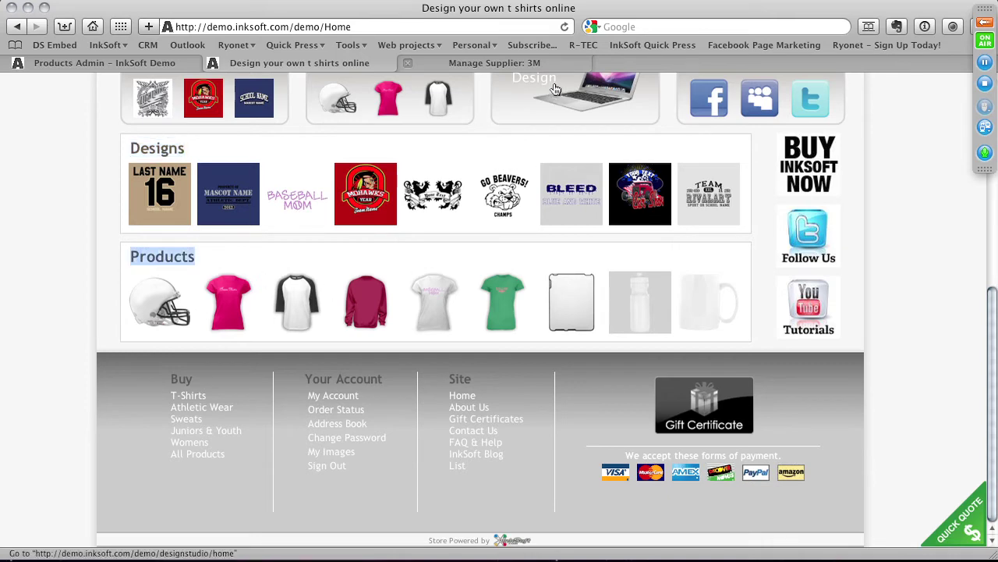
pyautogui.click(564, 28)
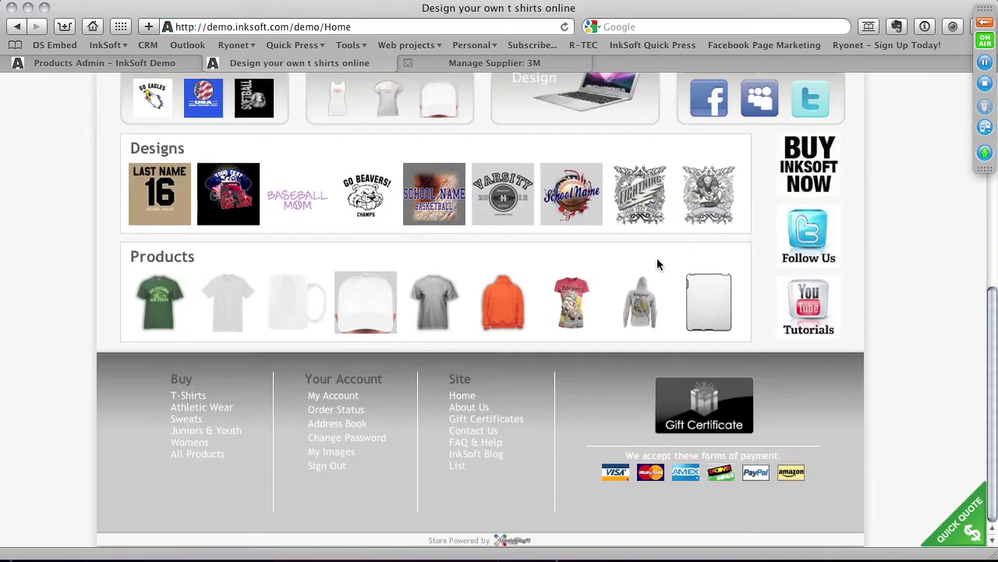
pyautogui.click(565, 28)
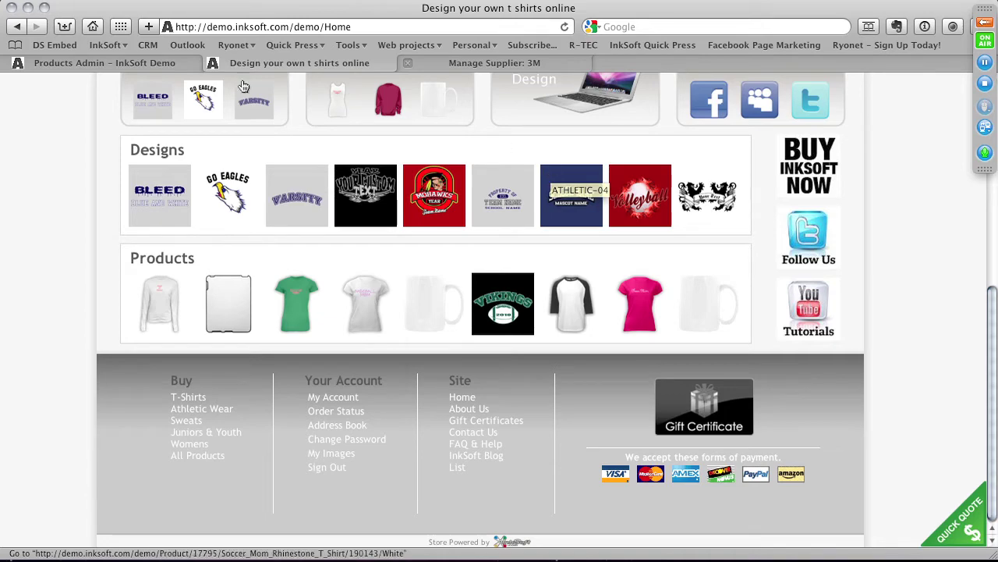
# - Return to Products Admin and examine the FEATURED label of the Cinch Pak
pyautogui.click(143, 62)
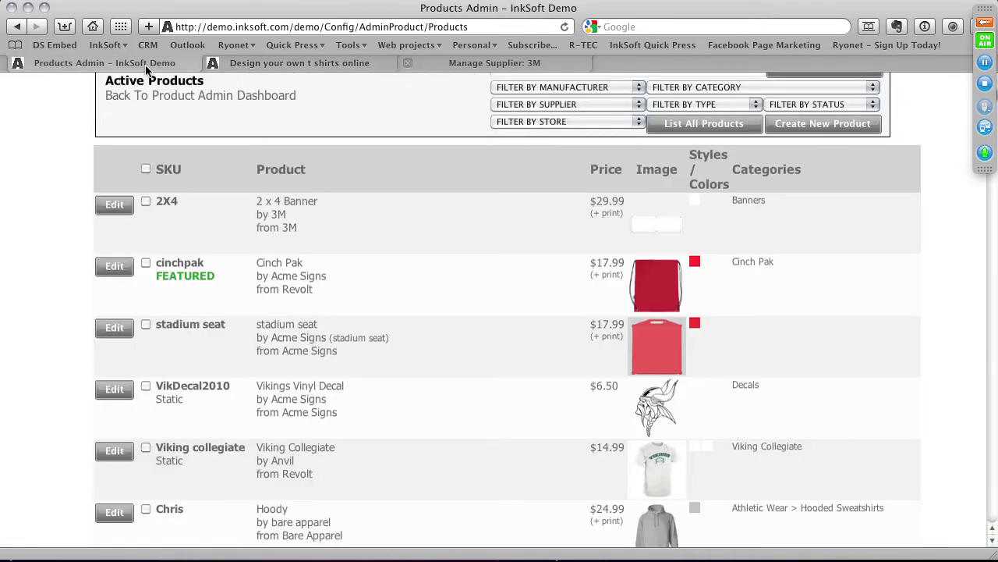
pyautogui.doubleClick(158, 278)
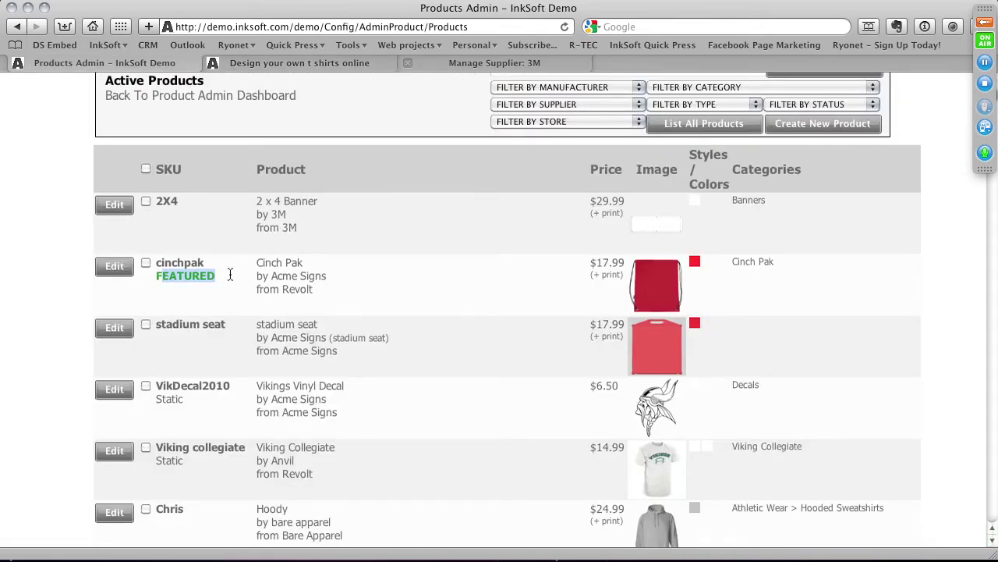
pyautogui.moveTo(229, 281); pyautogui.dragTo(200, 279)
# - Filter the product list by the Uncategorized category and check the available status filter options
pyautogui.click(791, 92)
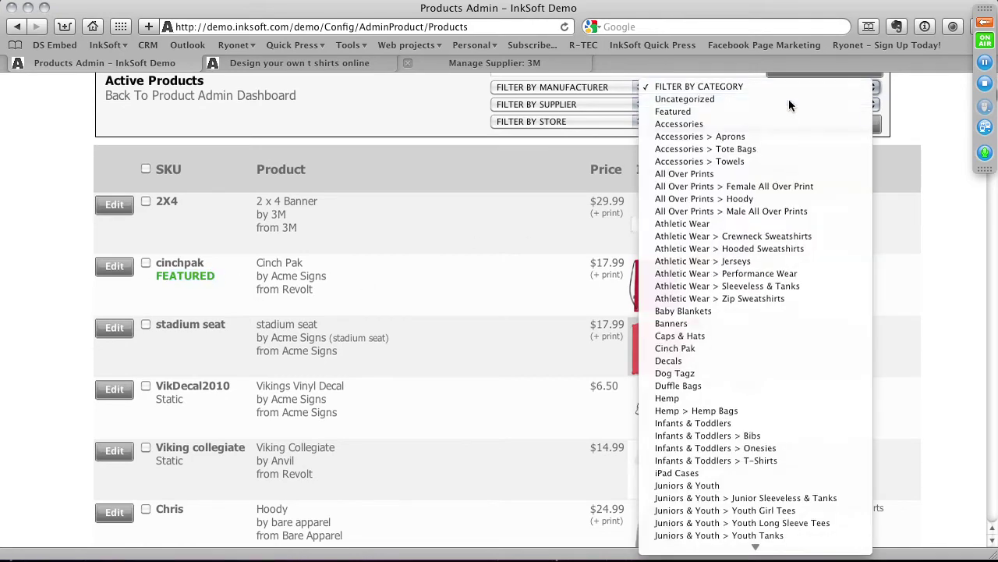
pyautogui.click(789, 97)
pyautogui.click(753, 88)
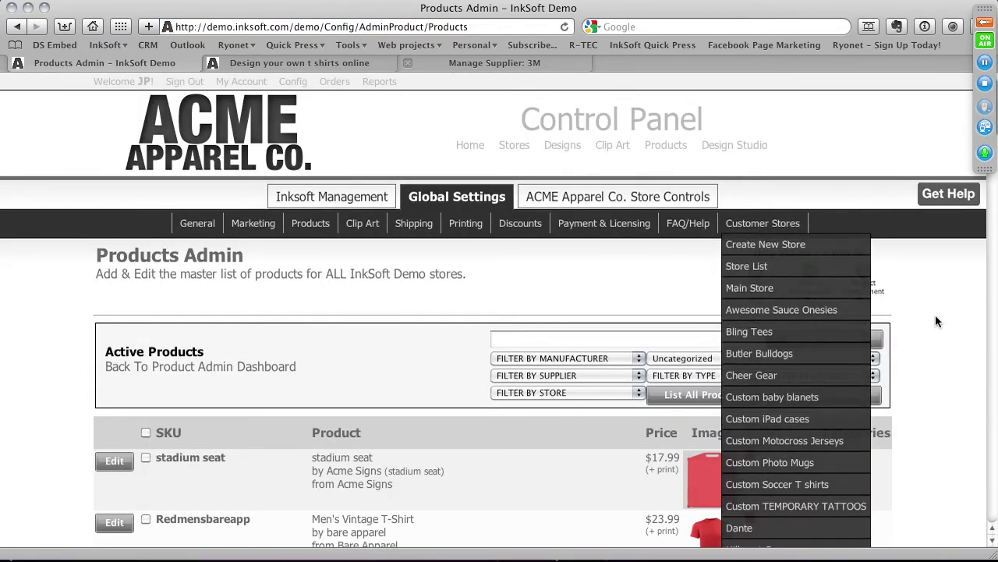
pyautogui.click(875, 370)
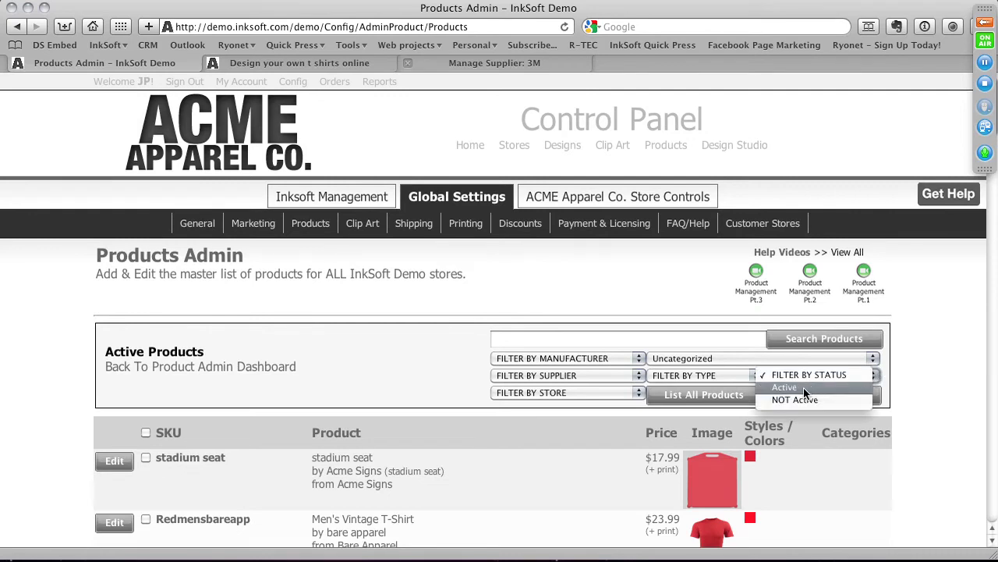
pyautogui.click(873, 368)
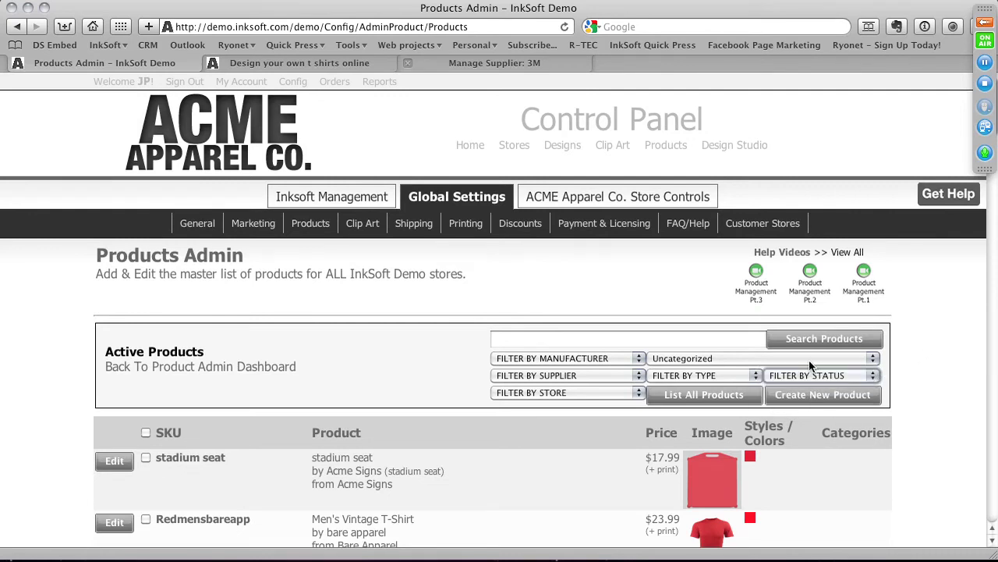
pyautogui.click(809, 361)
pyautogui.click(936, 320)
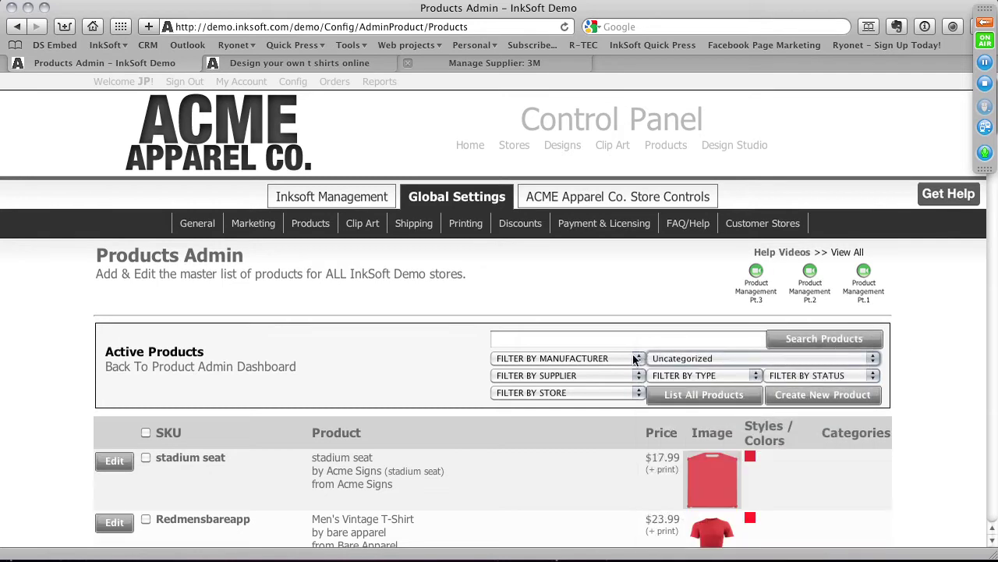
# - Look through the uncategorized products in both the active and NOT Active lists
pyautogui.scroll(-5, 593, 359)
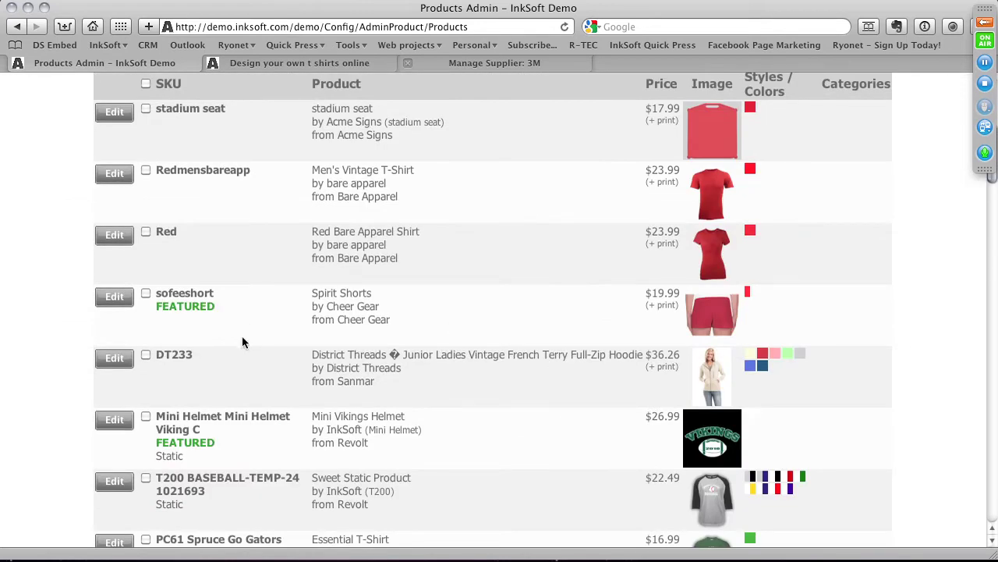
pyautogui.scroll(-6, 242, 340)
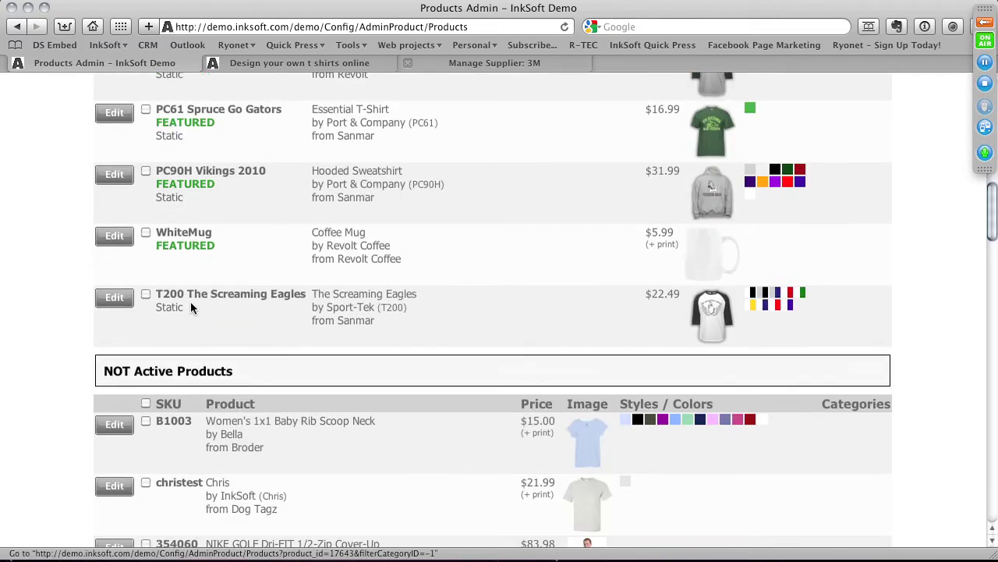
pyautogui.scroll(-4, 391, 354)
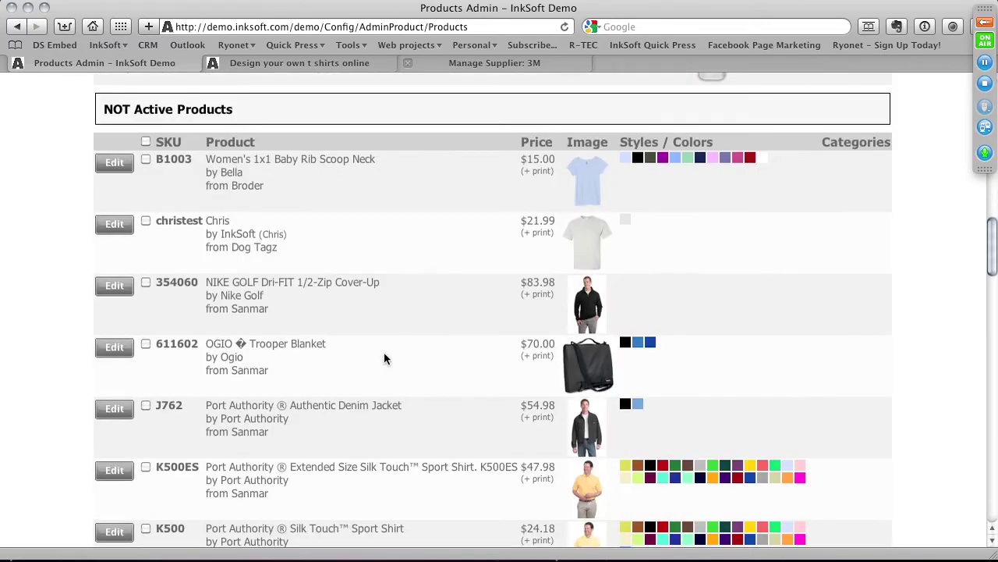
pyautogui.scroll(12, 382, 353)
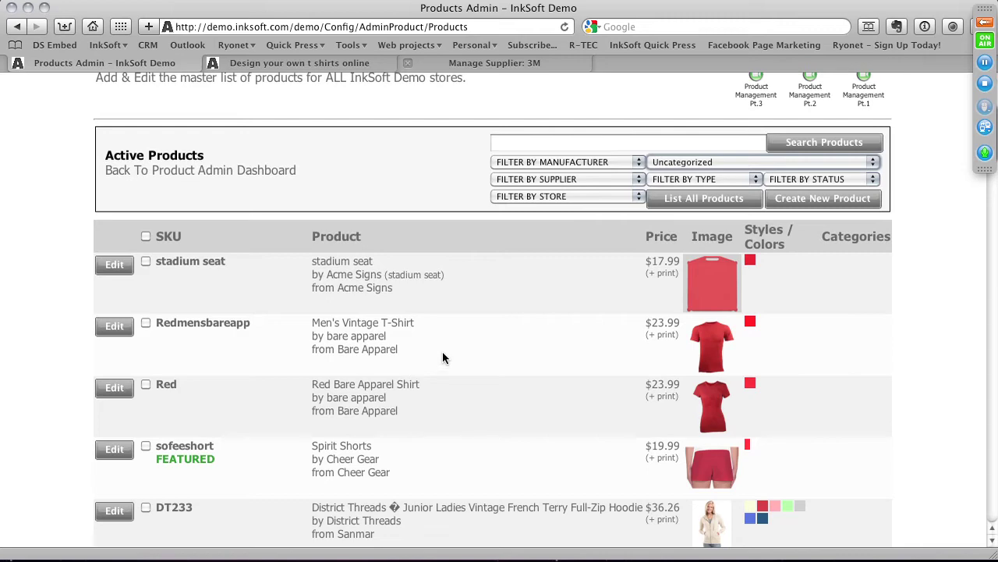
pyautogui.scroll(-4, 442, 351)
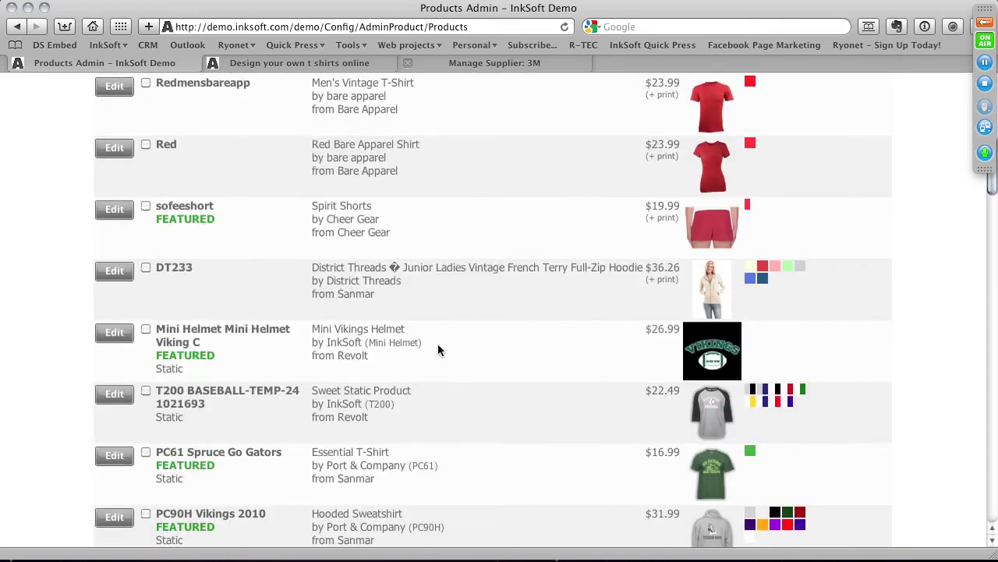
pyautogui.scroll(-5, 448, 340)
pyautogui.scroll(10, 460, 327)
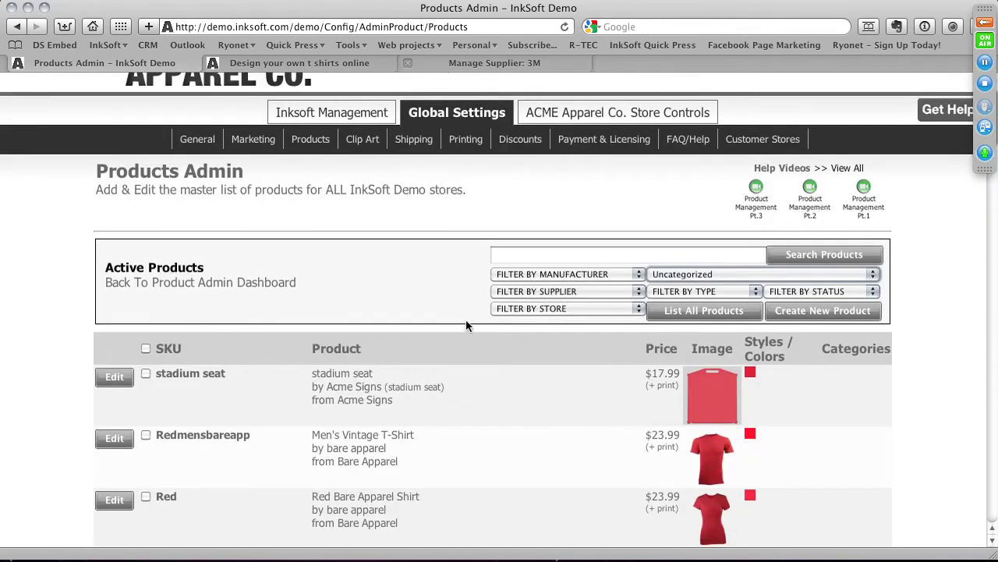
# - Remove the category filter to list all products and select the Photo Dog Tag (Dogtagz)
pyautogui.click(654, 273)
pyautogui.click(675, 262)
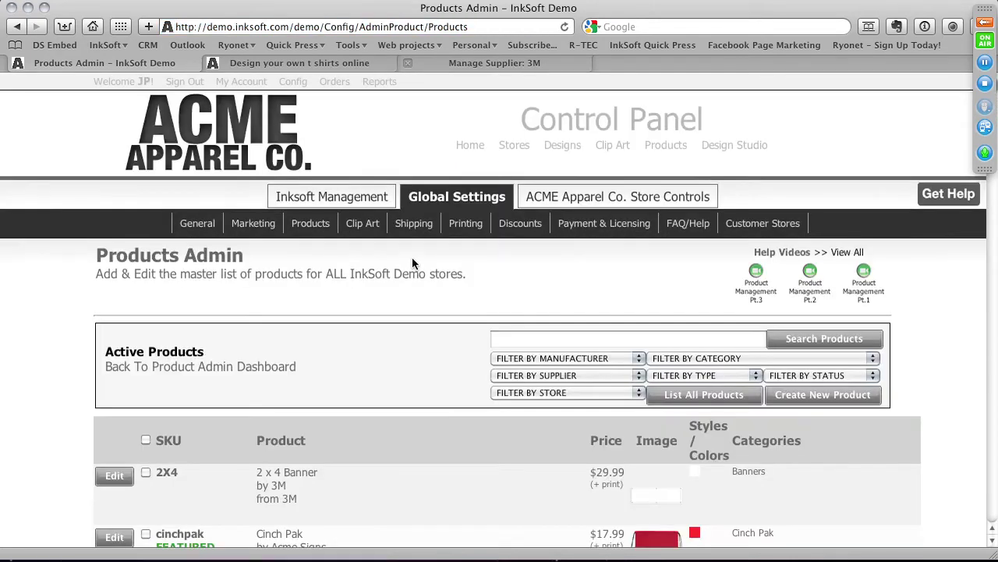
pyautogui.scroll(-15, 412, 257)
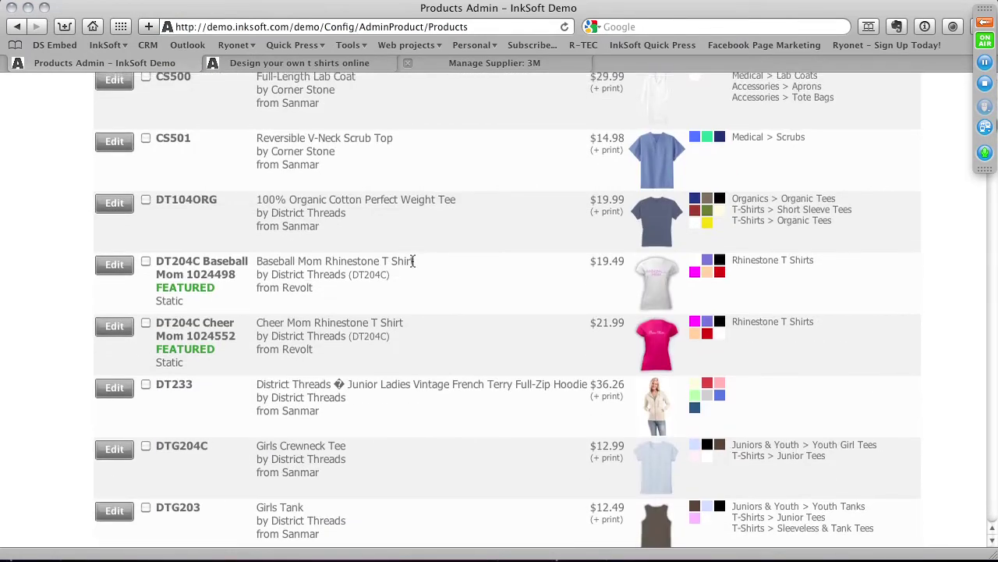
pyautogui.scroll(5, 413, 261)
pyautogui.scroll(6, 412, 277)
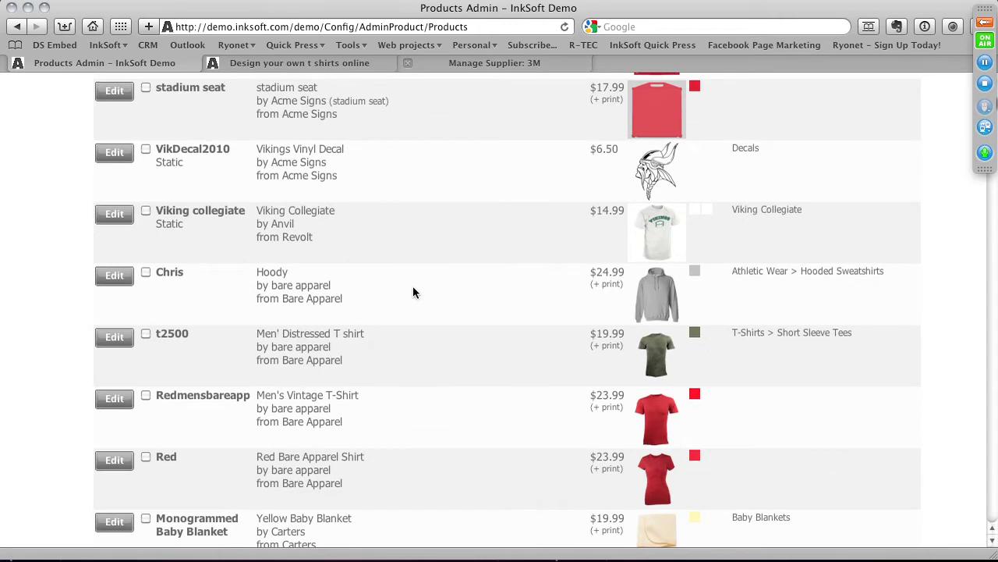
pyautogui.scroll(-20, 415, 288)
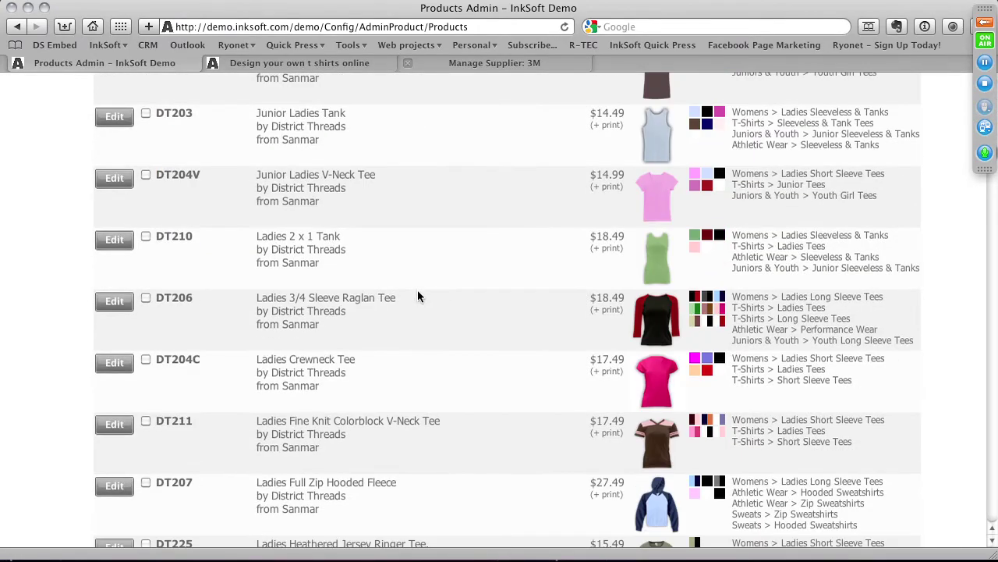
pyautogui.scroll(-8, 417, 296)
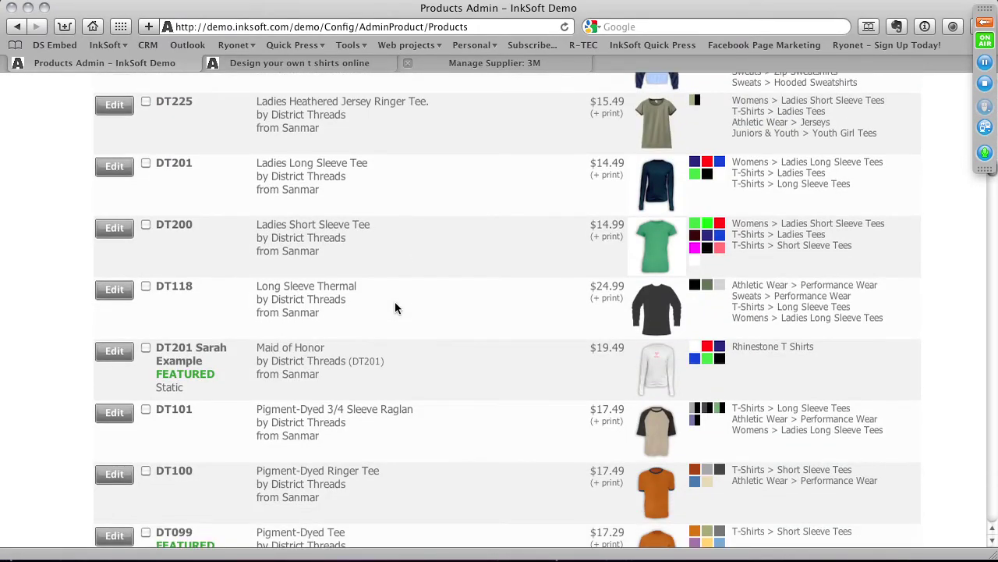
pyautogui.scroll(-8, 394, 303)
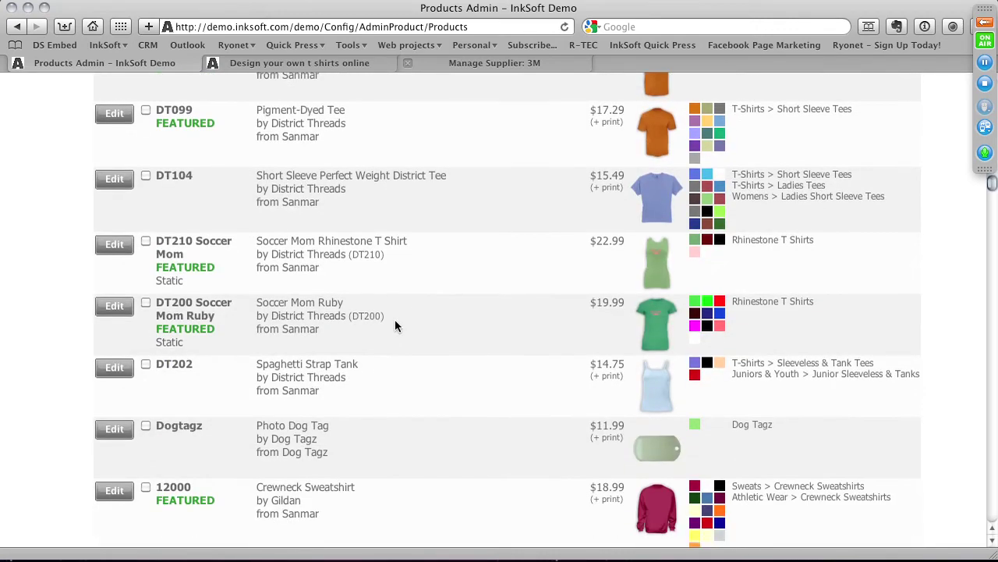
pyautogui.scroll(-5, 394, 326)
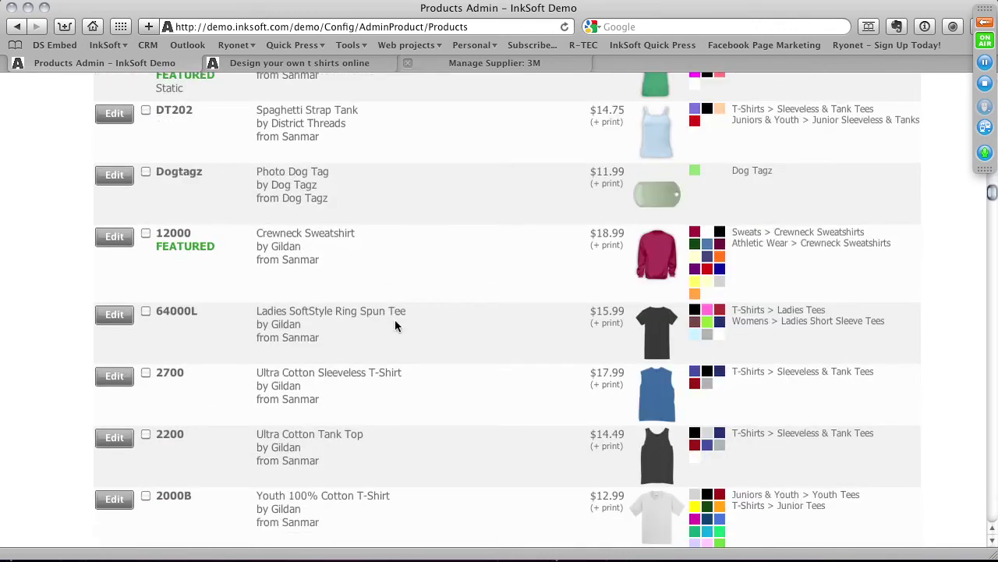
pyautogui.click(145, 172)
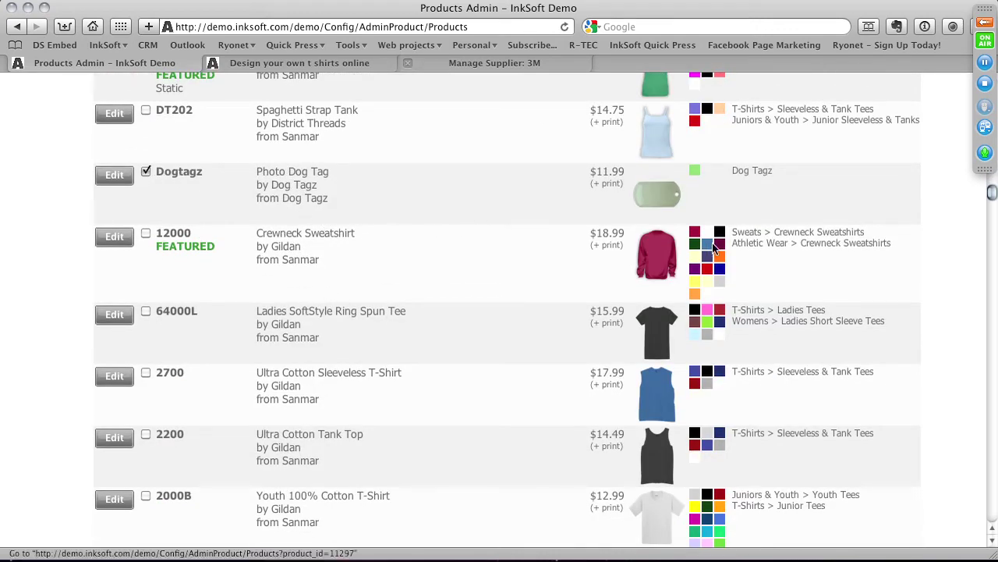
# - Mark the selected Photo Dog Tag as Featured through the batch update options and confirm the change
pyautogui.scroll(-1, 632, 309)
pyautogui.scroll(-4, 629, 304)
pyautogui.scroll(-4, 546, 312)
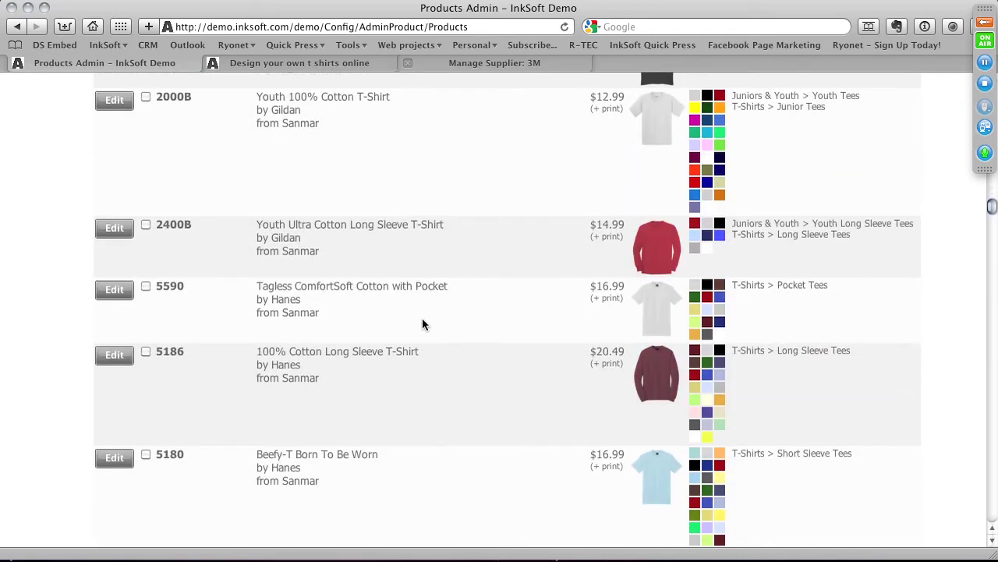
pyautogui.scroll(-15, 449, 328)
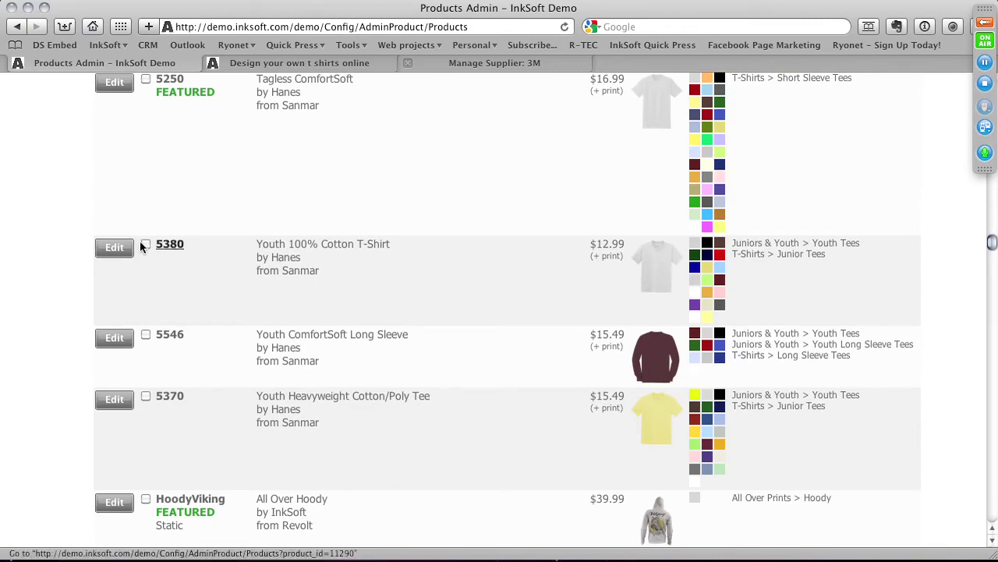
pyautogui.scroll(-20, 205, 237)
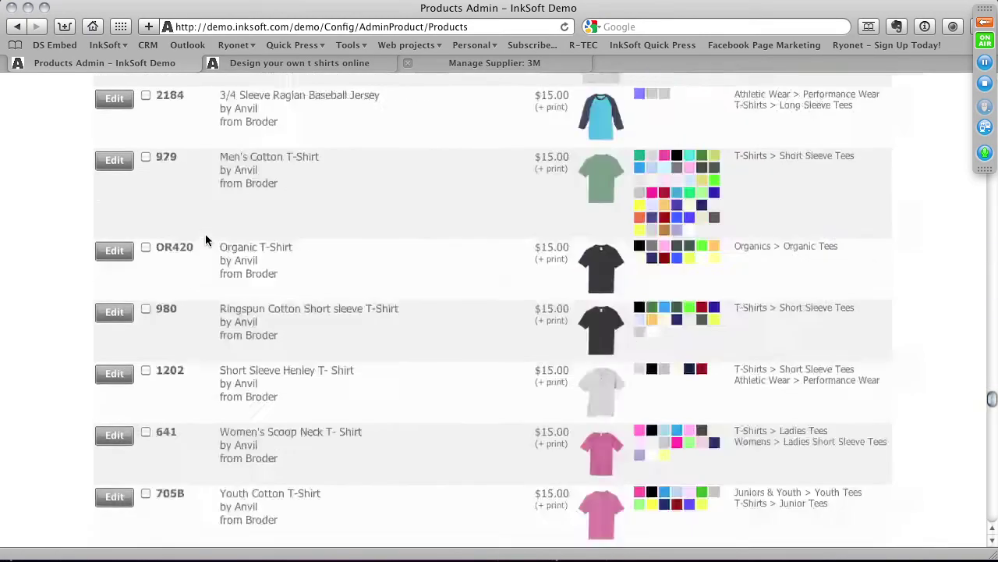
pyautogui.scroll(-20, 205, 242)
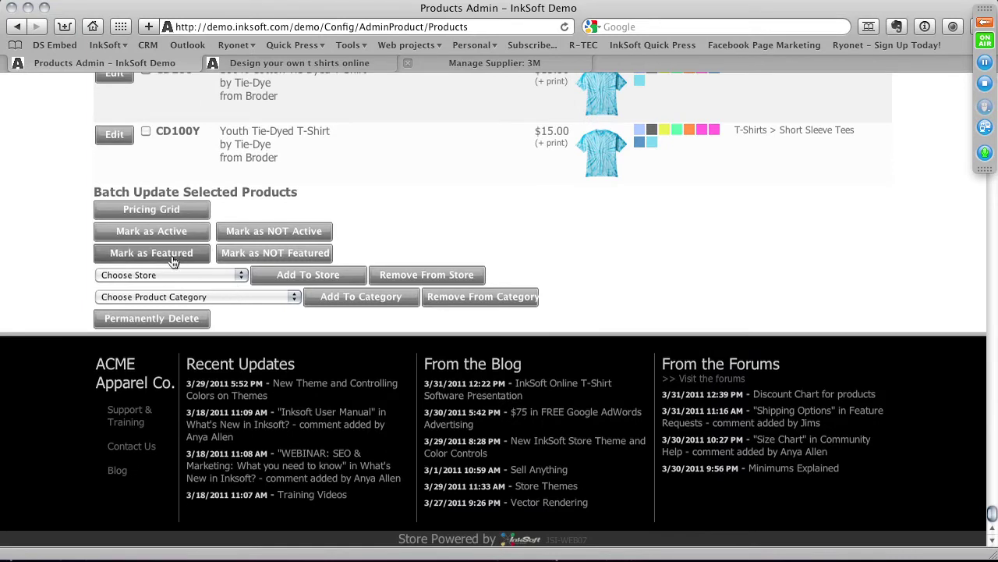
pyautogui.click(171, 255)
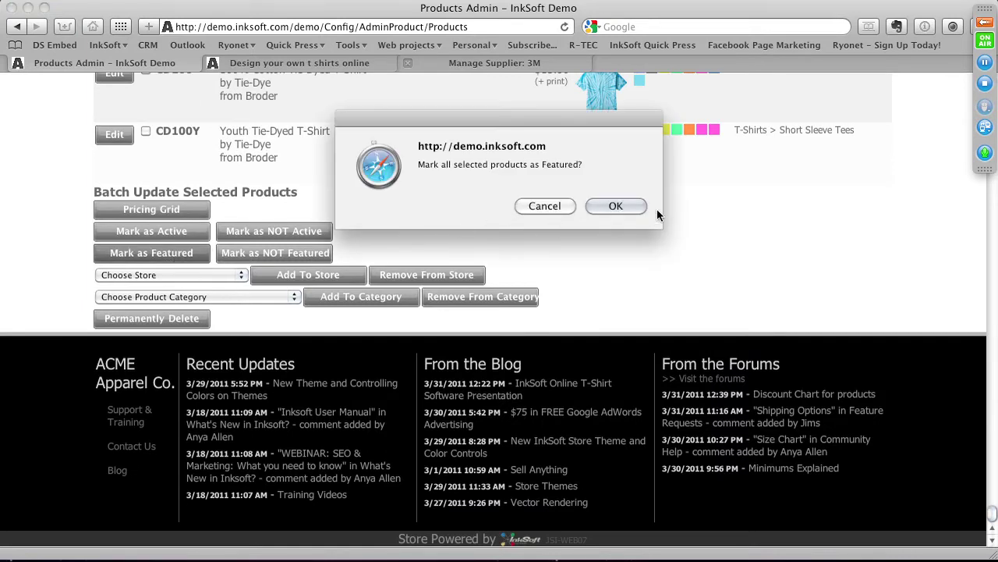
pyautogui.click(623, 205)
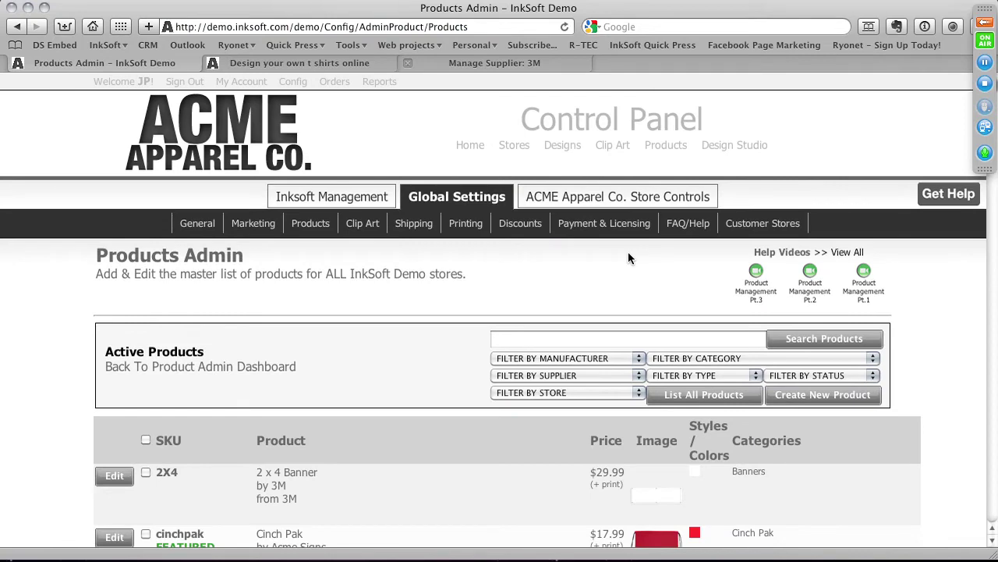
# - Look through the full product list and examine the store and category options for batch updating selected products
pyautogui.scroll(-15, 628, 252)
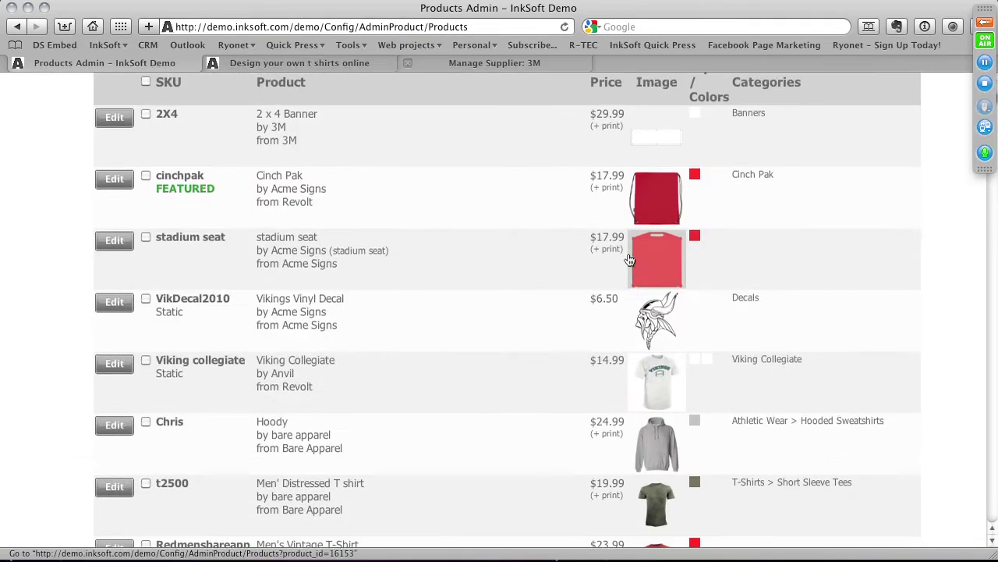
pyautogui.scroll(-20, 628, 259)
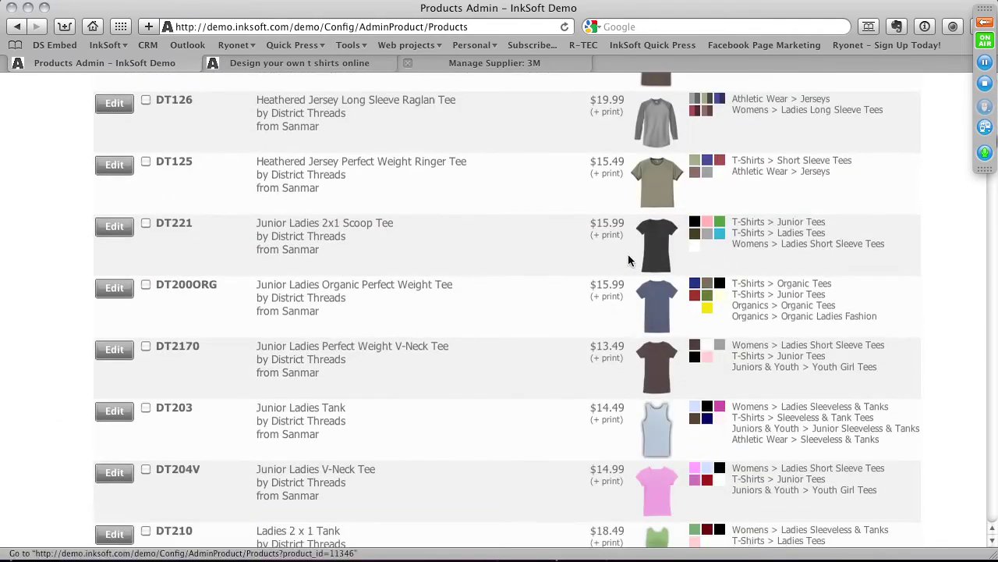
pyautogui.scroll(-15, 629, 257)
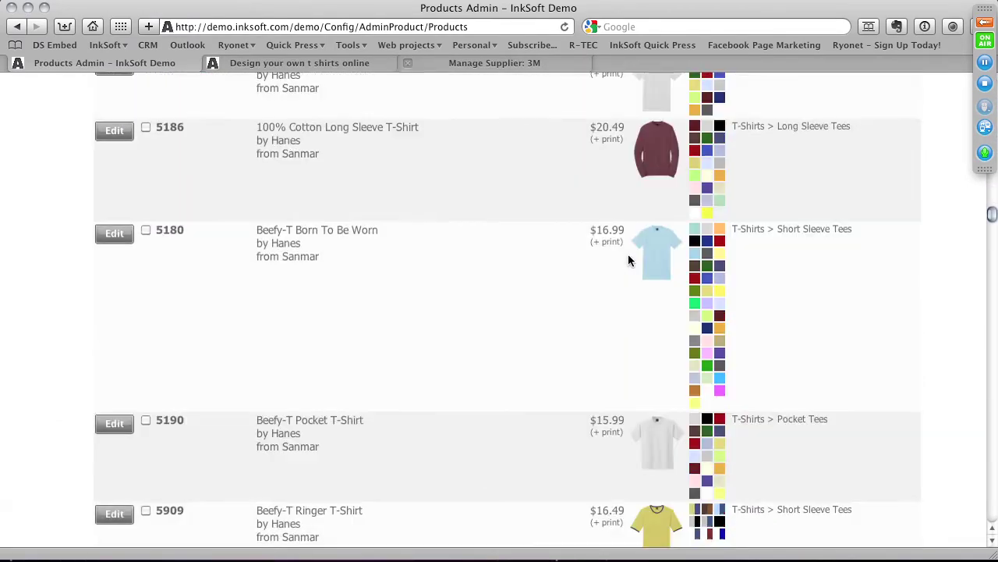
pyautogui.scroll(-20, 629, 260)
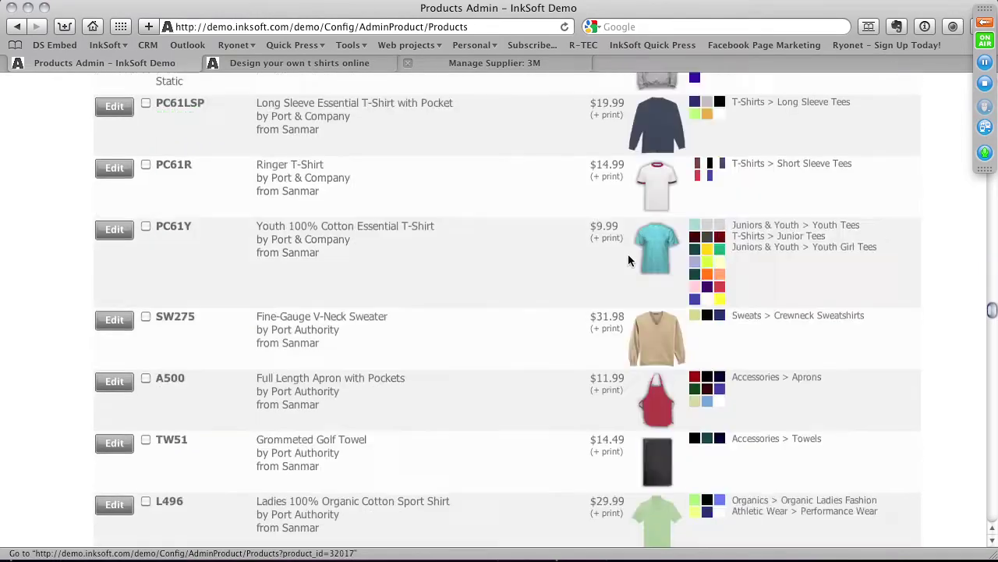
pyautogui.scroll(-20, 628, 260)
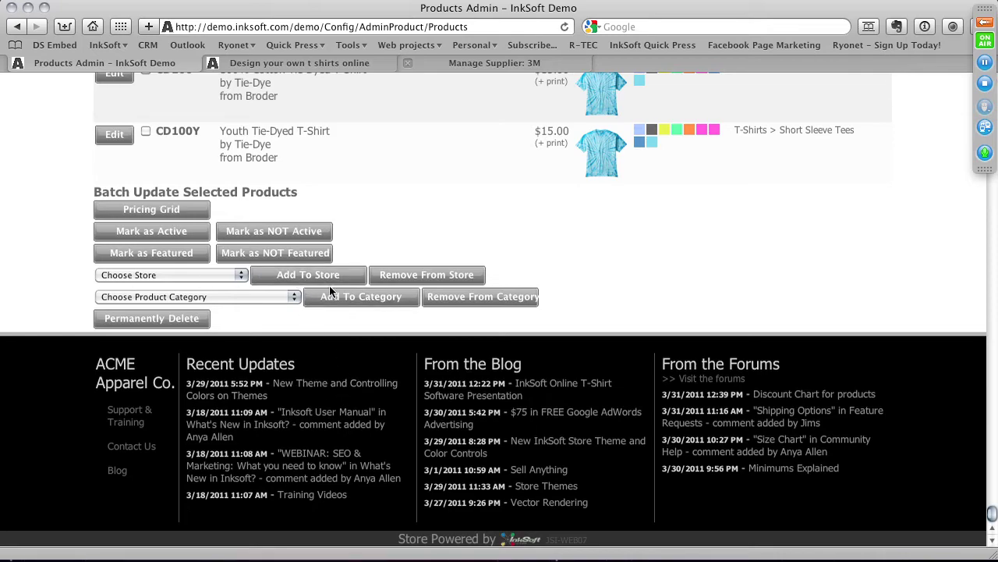
pyautogui.scroll(20, 329, 291)
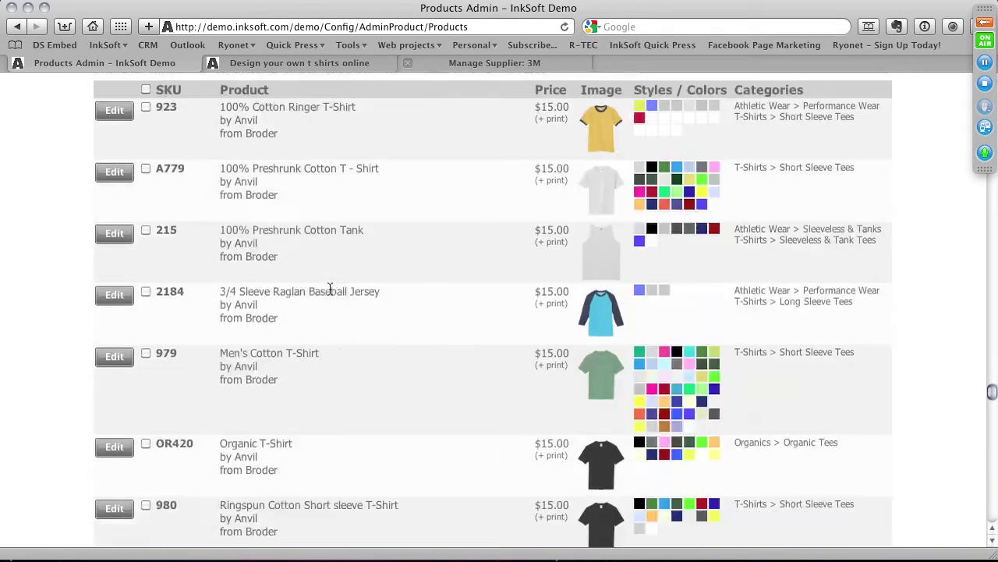
pyautogui.scroll(15, 329, 291)
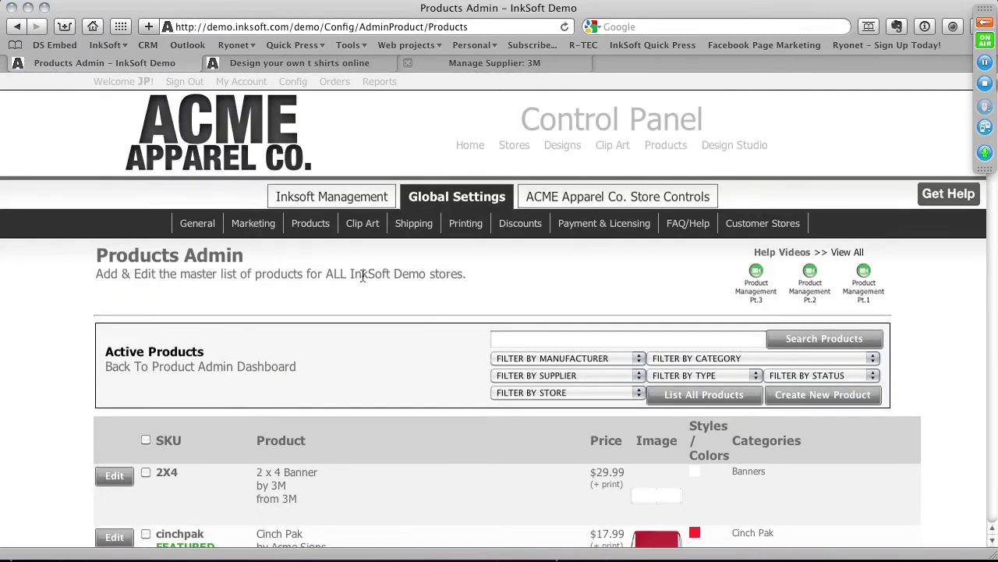
# - Start creating a new product and read the descriptions of the four creation methods
pyautogui.moveTo(316, 226)
pyautogui.click(831, 399)
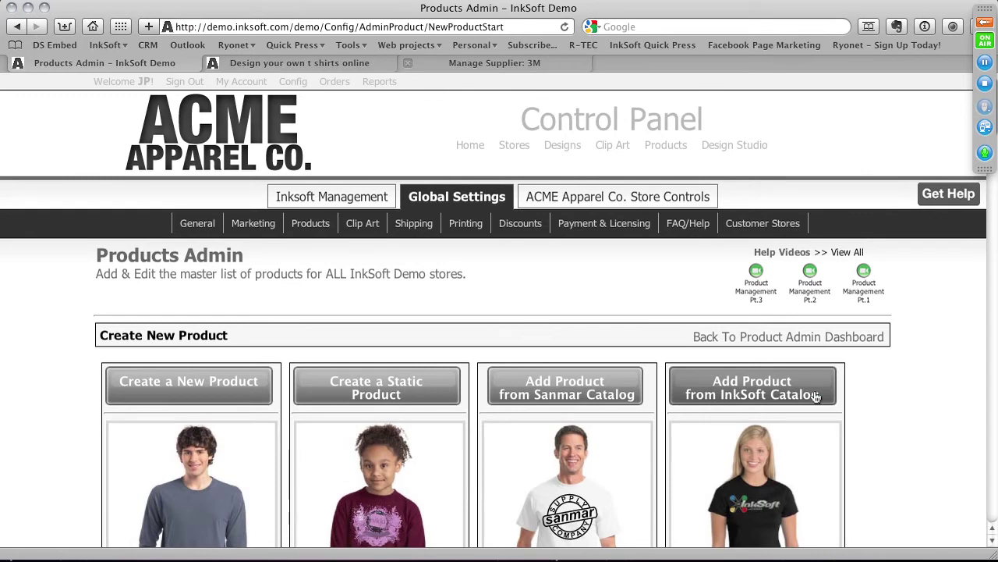
pyautogui.scroll(-5, 491, 316)
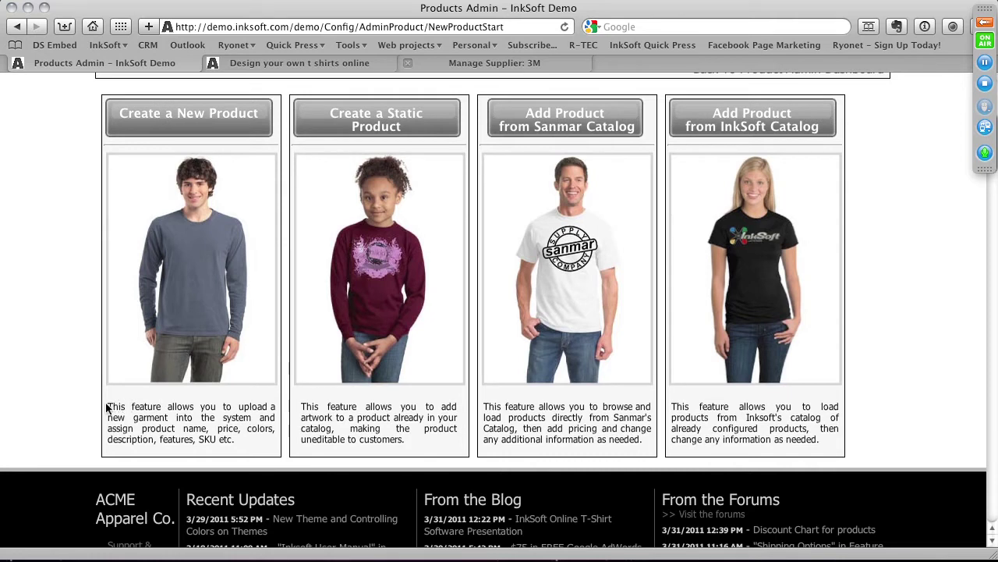
pyautogui.moveTo(108, 405); pyautogui.dragTo(255, 459)
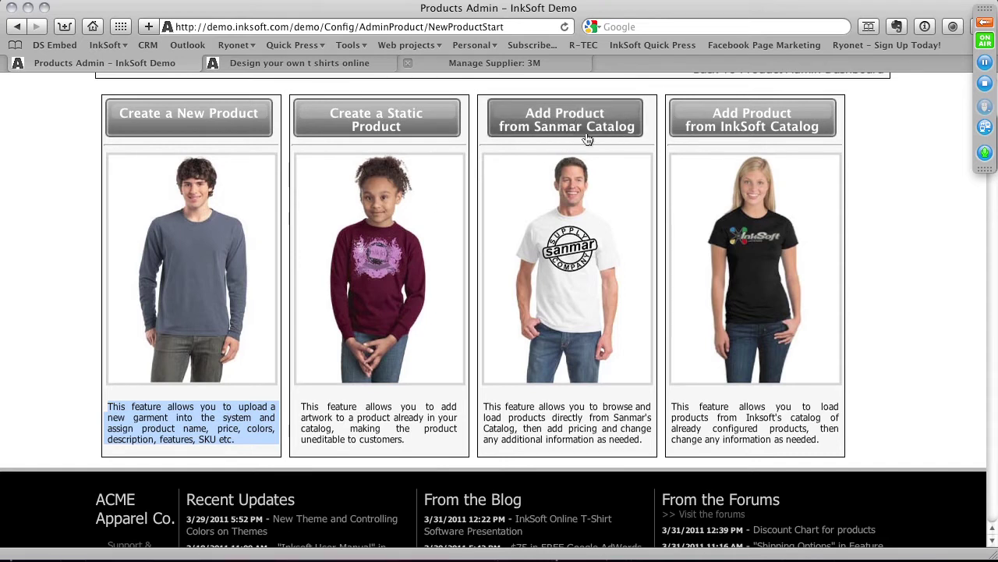
# - Choose to add a product from the Sanmar catalog with a blank SKU and look through the catalog's categories
pyautogui.click(555, 118)
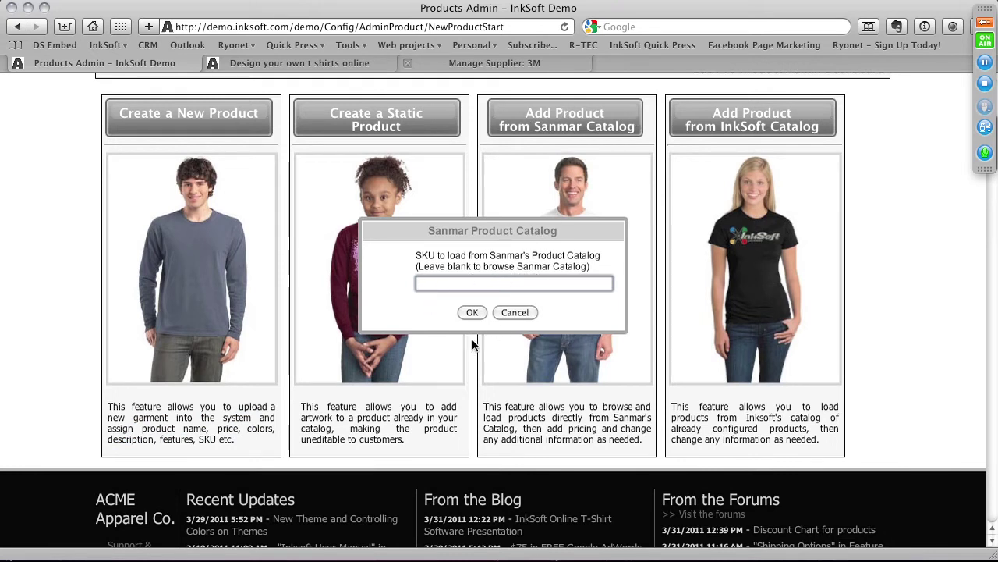
pyautogui.click(472, 312)
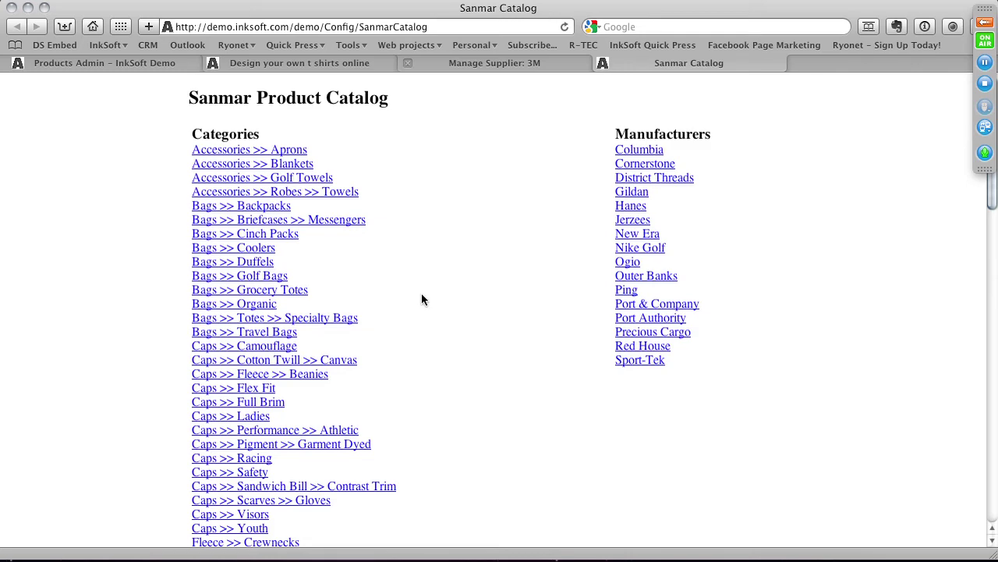
pyautogui.scroll(-20, 421, 299)
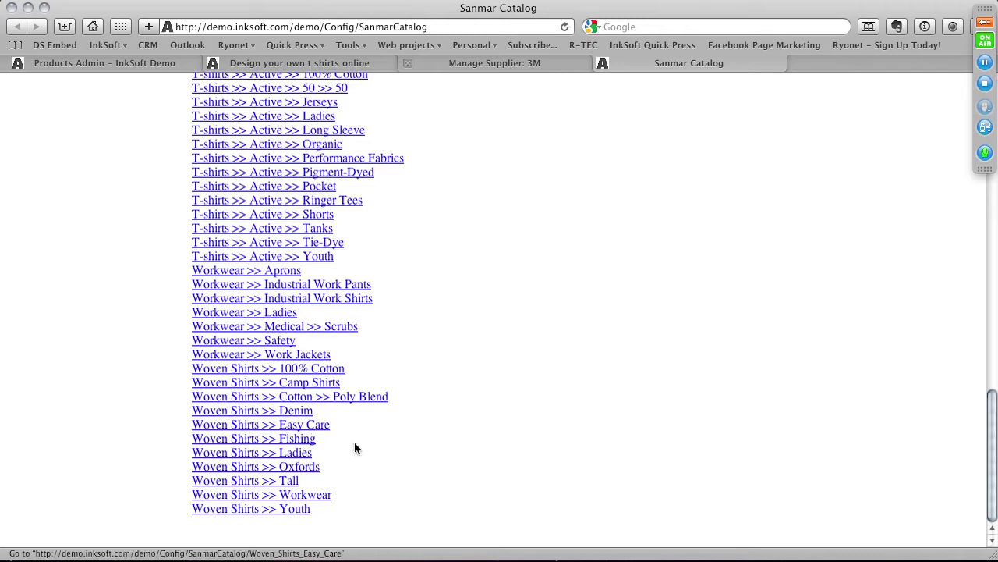
pyautogui.scroll(4, 370, 455)
pyautogui.scroll(8, 371, 462)
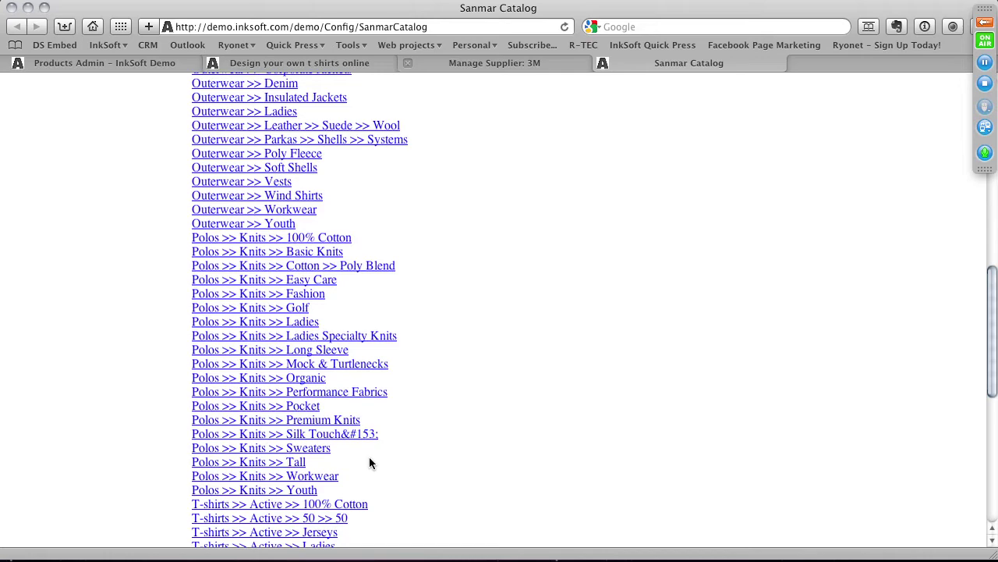
pyautogui.scroll(9, 370, 463)
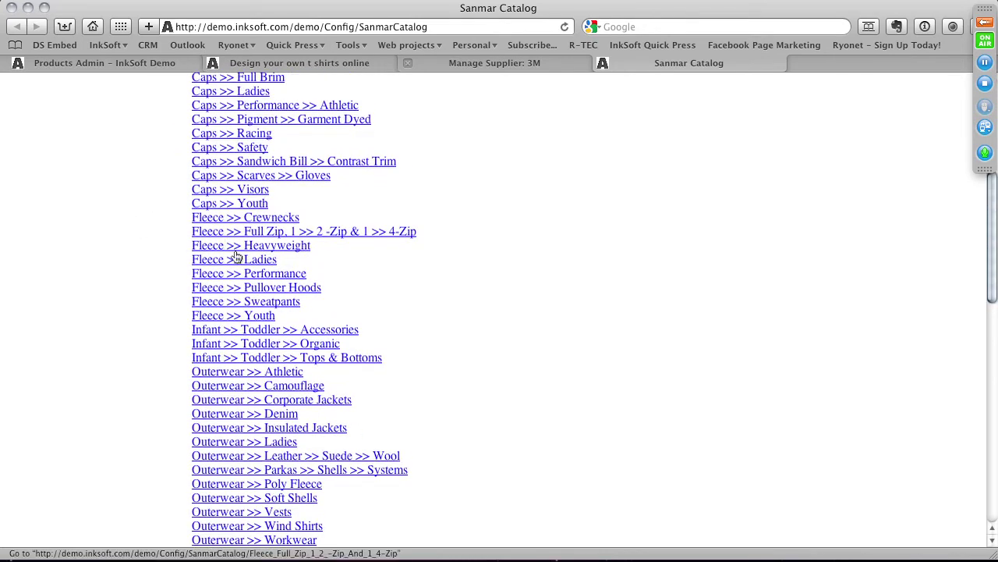
# - Browse the Fleece >> Crewnecks category and open the District Threads Vintage French Terry Crewneck Sweatshirt (DT131)
pyautogui.click(232, 218)
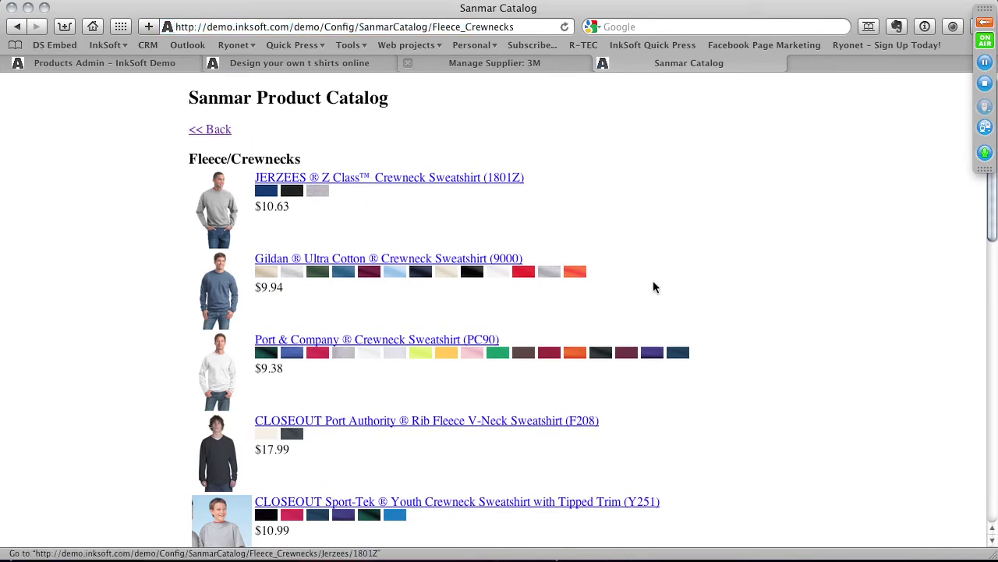
pyautogui.scroll(-5, 607, 279)
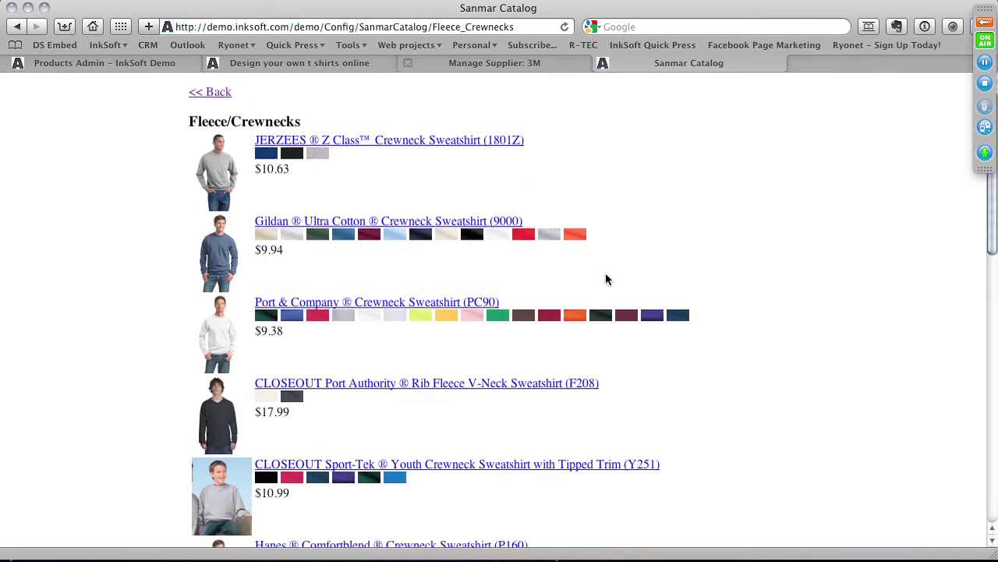
pyautogui.scroll(-3, 601, 284)
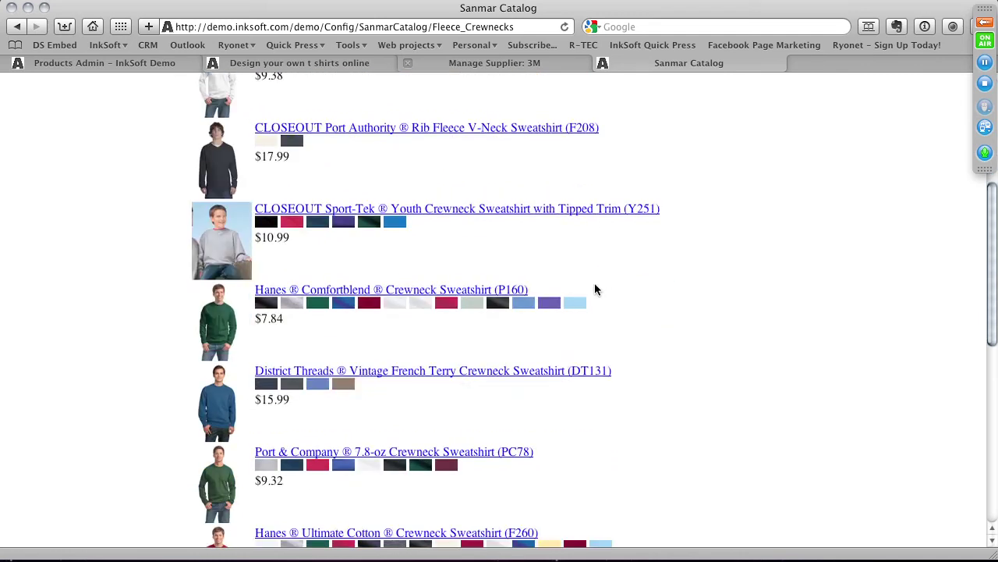
pyautogui.scroll(-1, 586, 290)
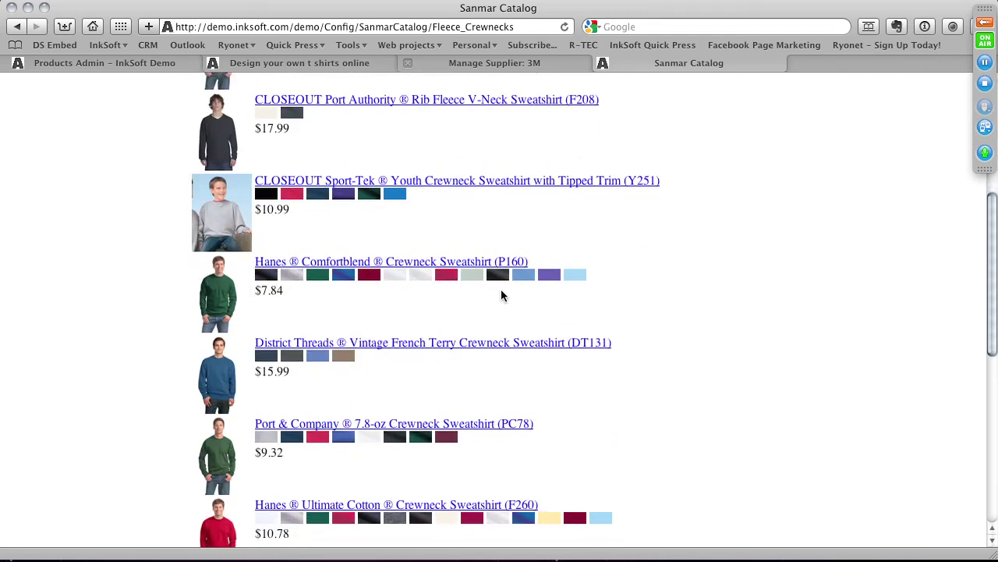
pyautogui.click(413, 344)
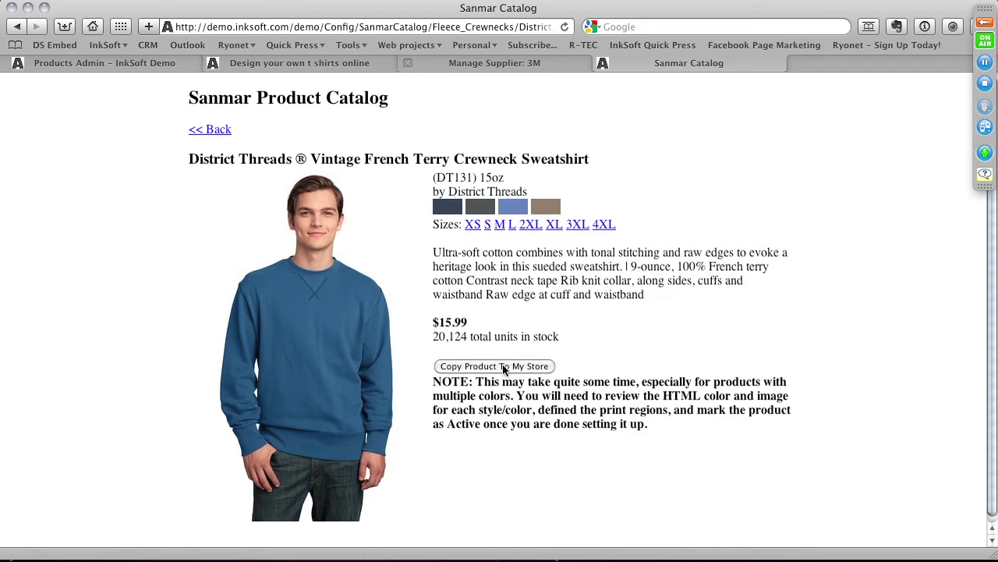
# - Review the products available to copy from the InkSoft catalog, and return to the choice of product creation methods
pyautogui.click(18, 27)
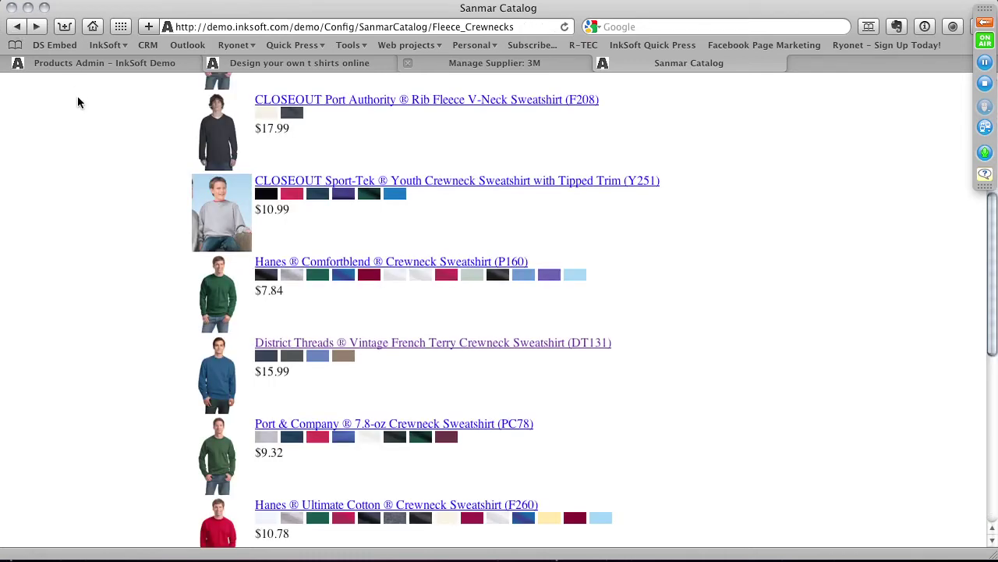
pyautogui.click(142, 63)
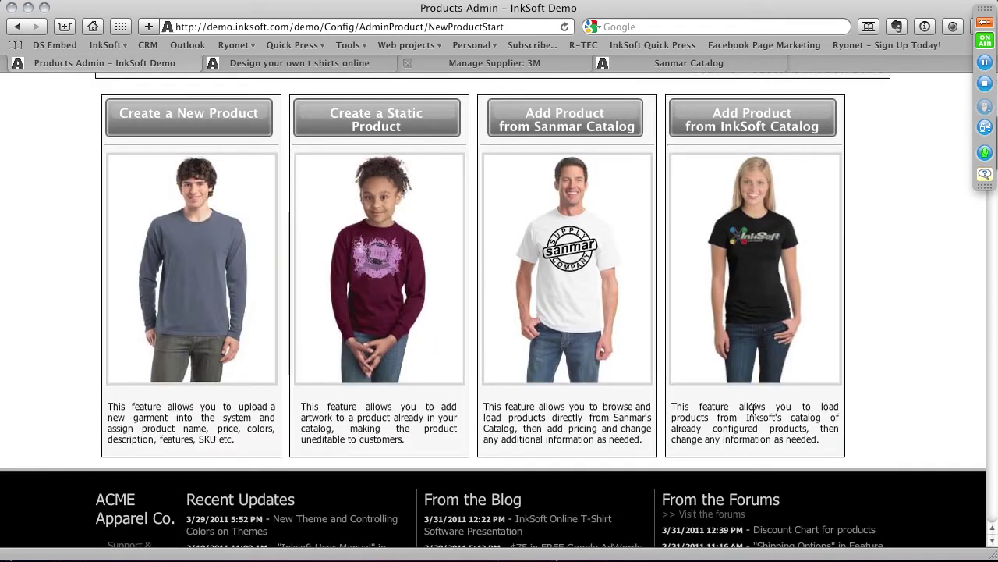
pyautogui.click(780, 134)
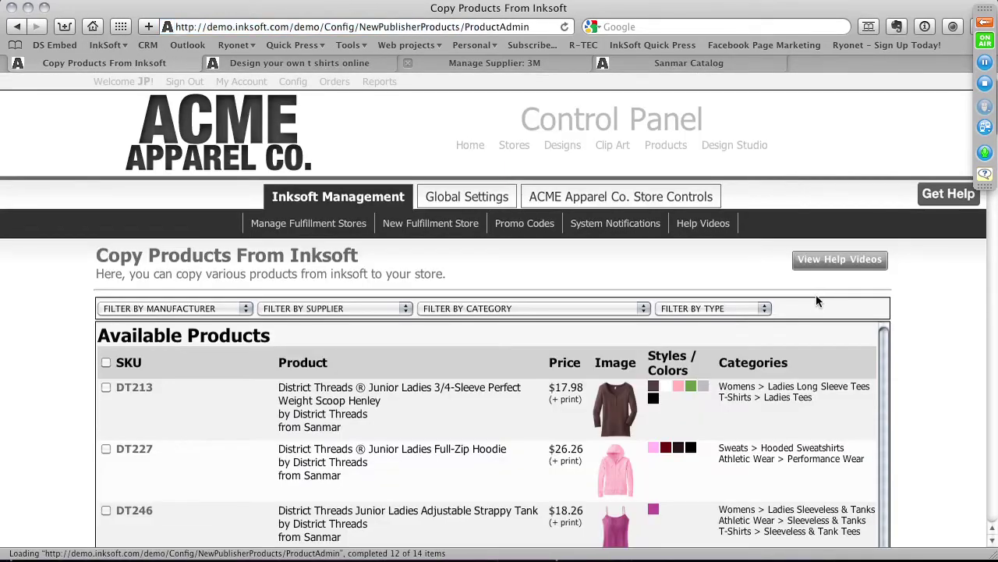
pyautogui.scroll(-10, 814, 293)
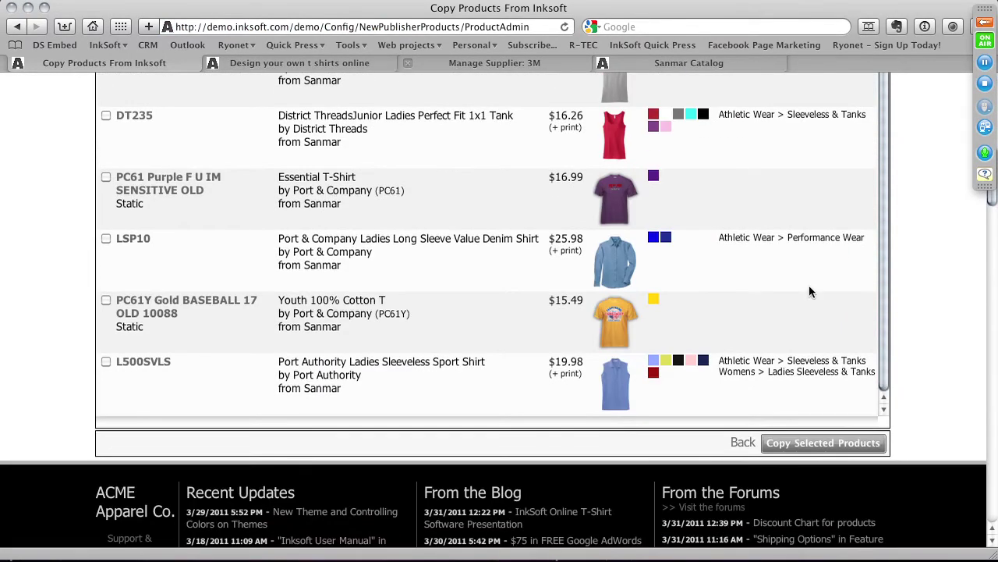
pyautogui.scroll(10, 809, 292)
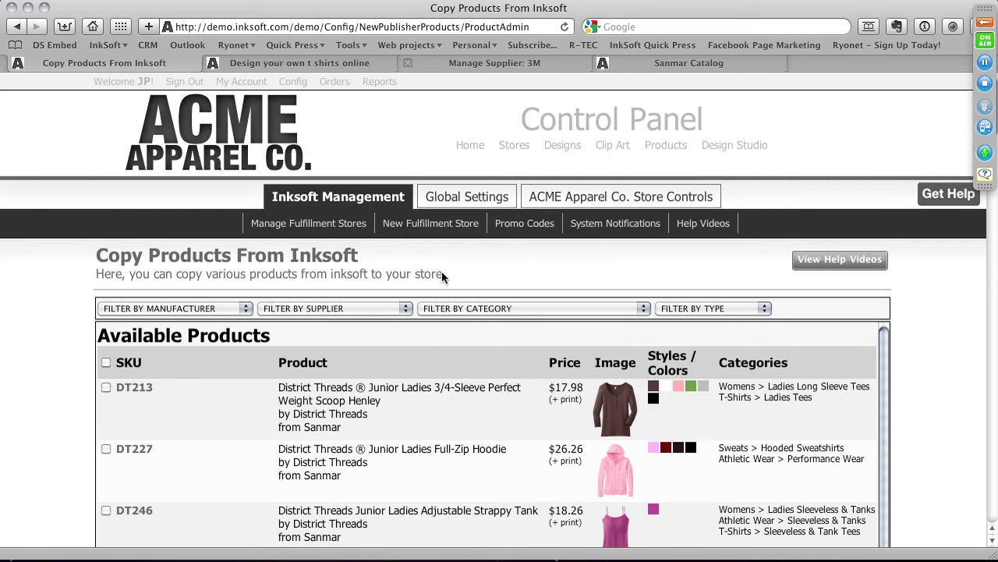
pyautogui.click(17, 27)
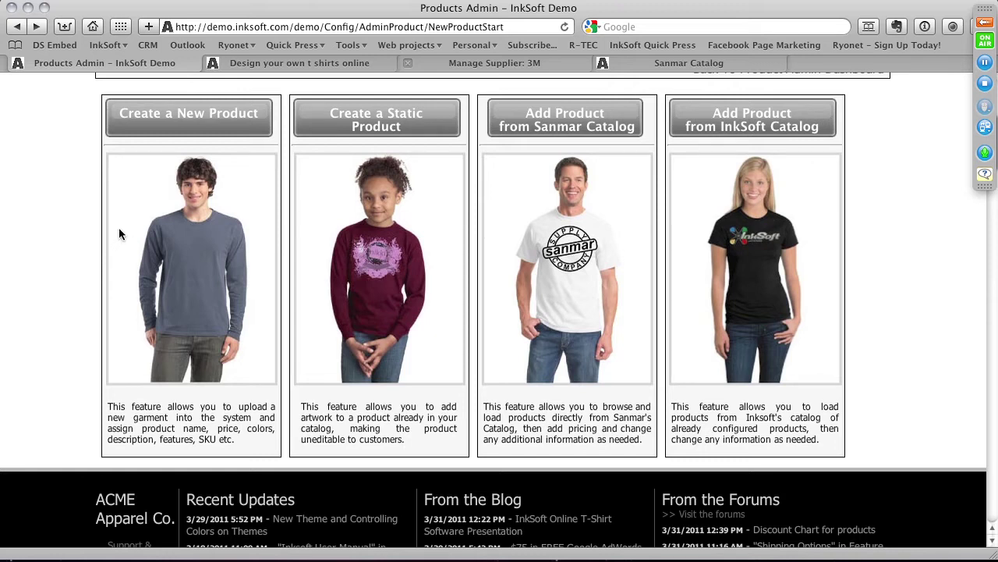
# - Start creating a new product from scratch in the master product list
pyautogui.click(170, 125)
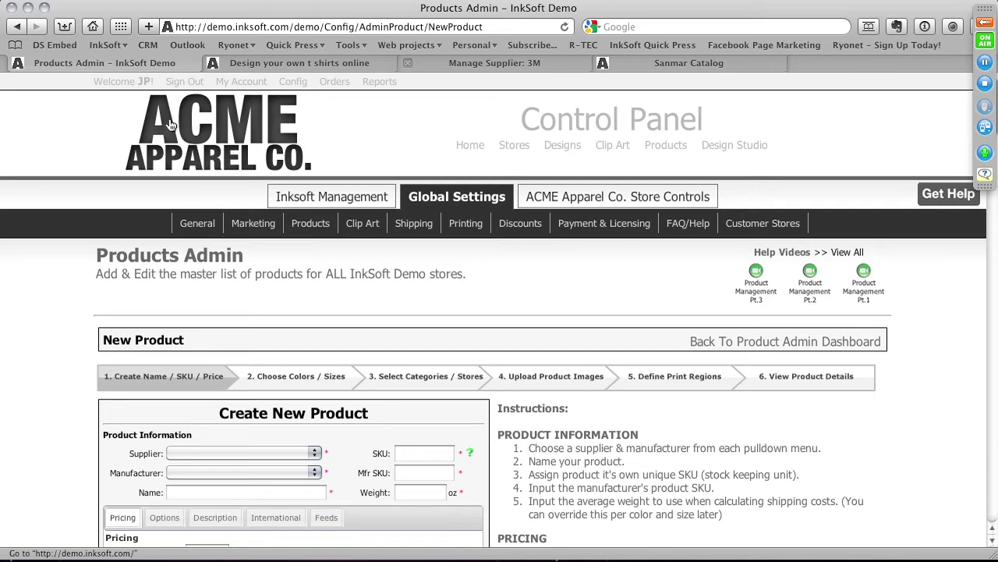
pyautogui.scroll(-2, 282, 219)
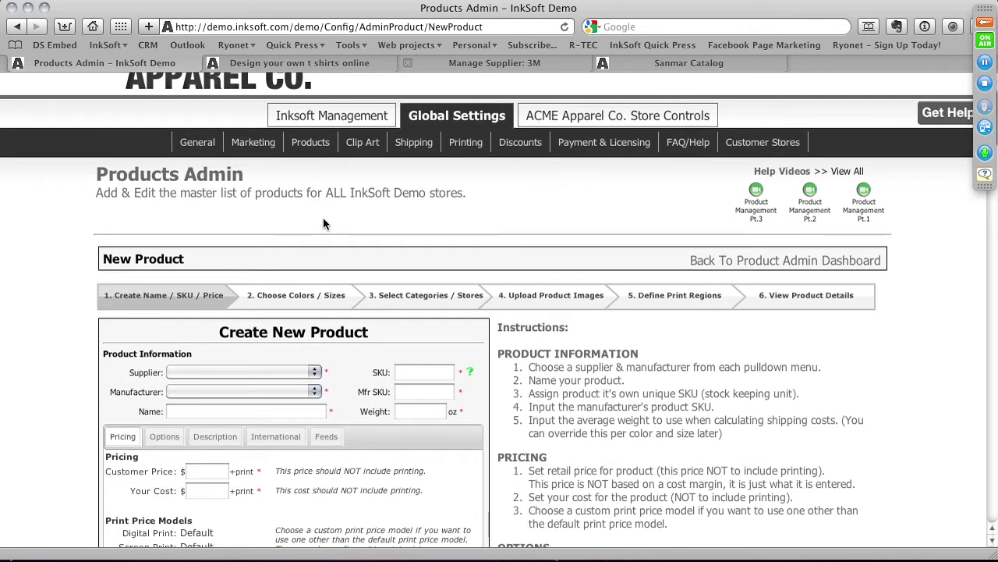
pyautogui.scroll(-1, 331, 223)
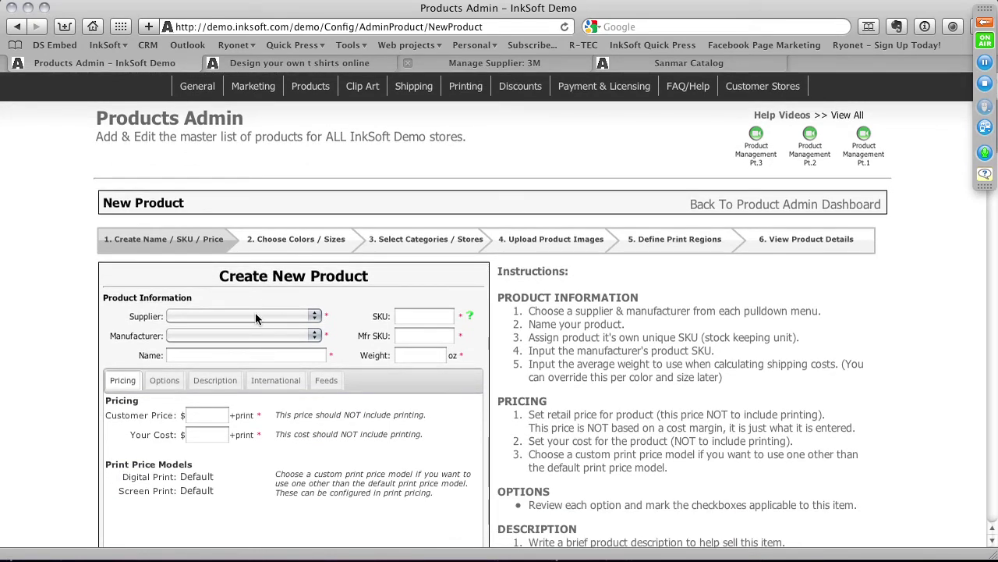
pyautogui.click(256, 312)
pyautogui.click(252, 279)
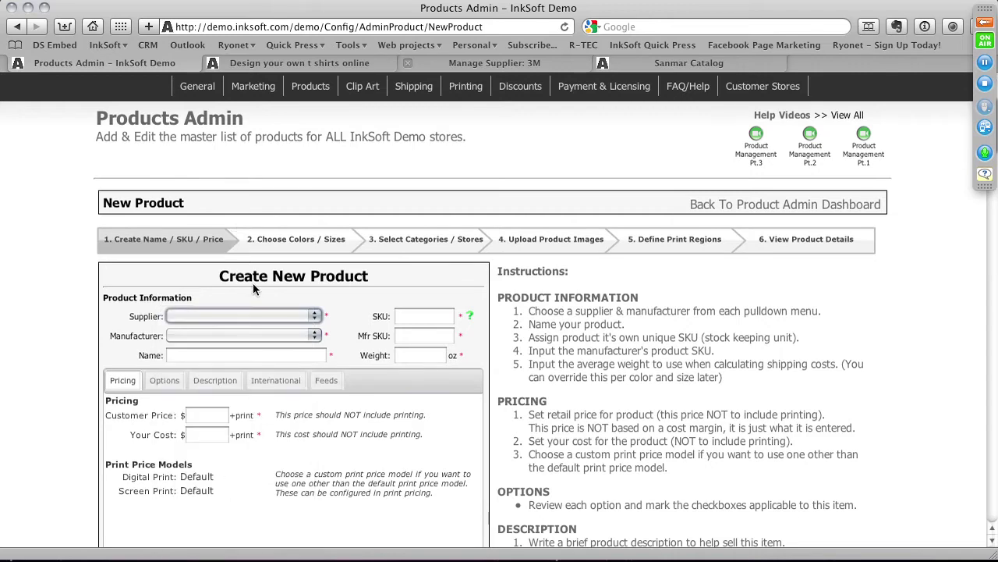
pyautogui.scroll(-2, 254, 284)
pyautogui.scroll(-1, 255, 289)
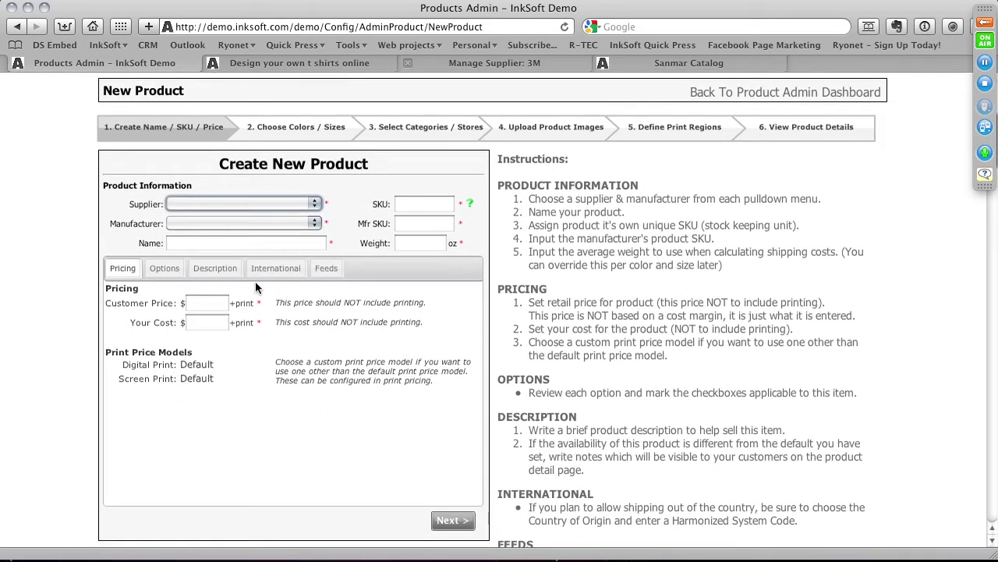
# - Set the new product's supplier to Kolder, manufacturer to InkSoft and name to Stress Squeeze Ball
pyautogui.click(220, 204)
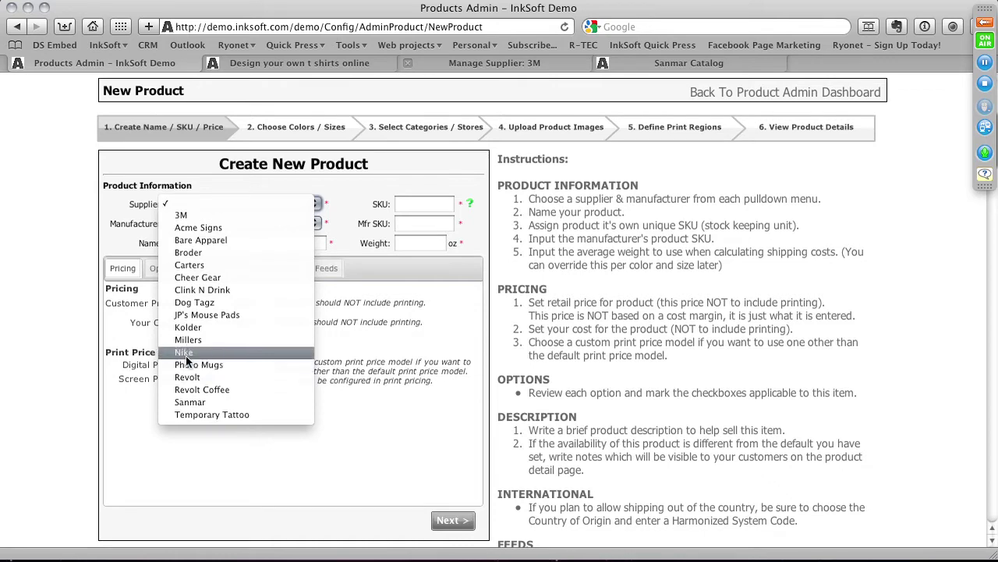
pyautogui.click(190, 327)
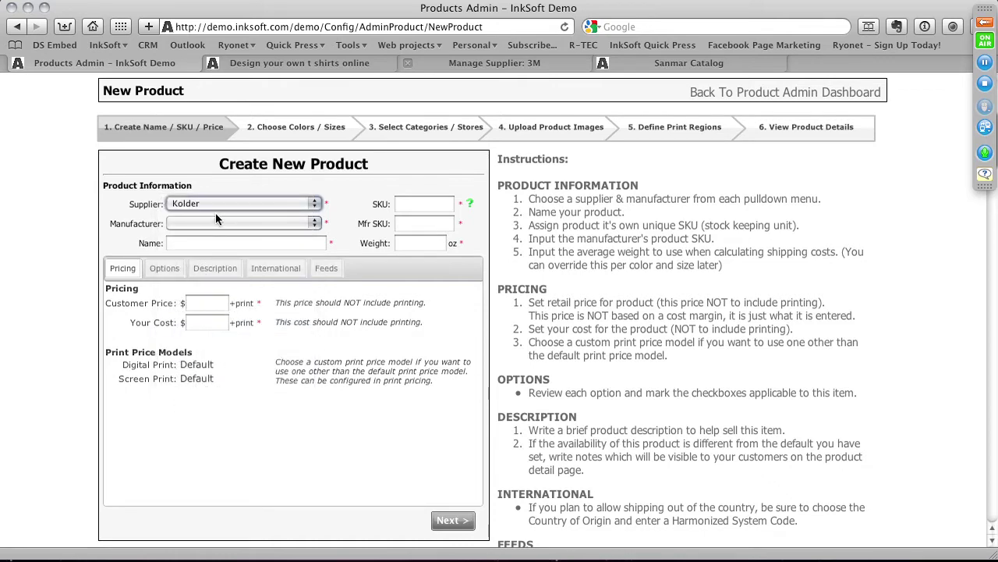
pyautogui.click(212, 221)
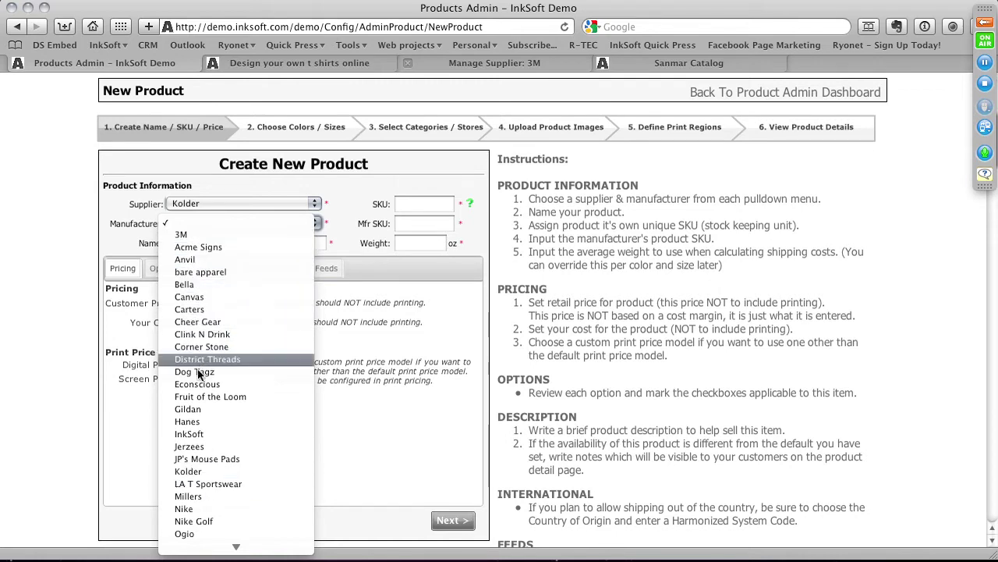
pyautogui.click(200, 434)
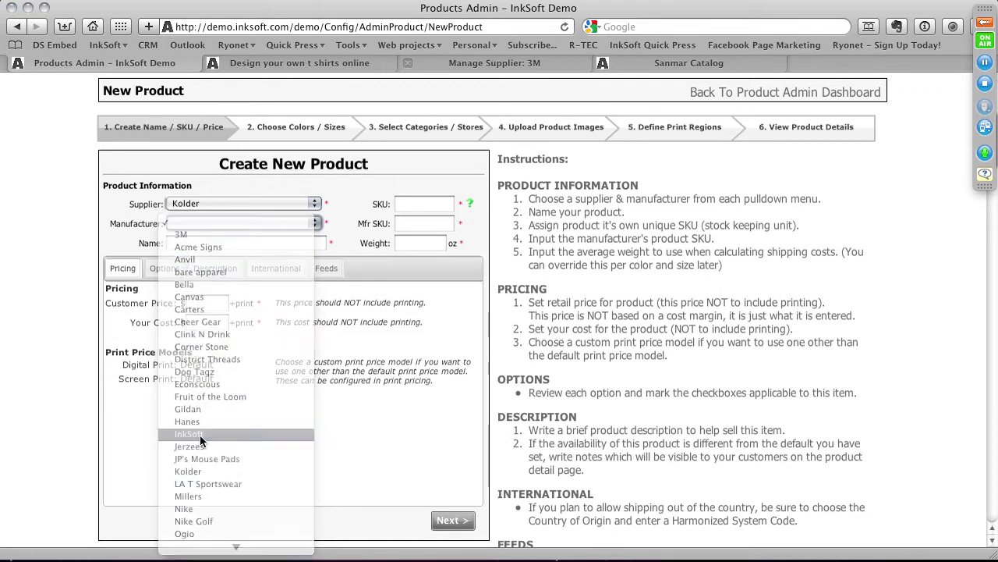
pyautogui.click(197, 244)
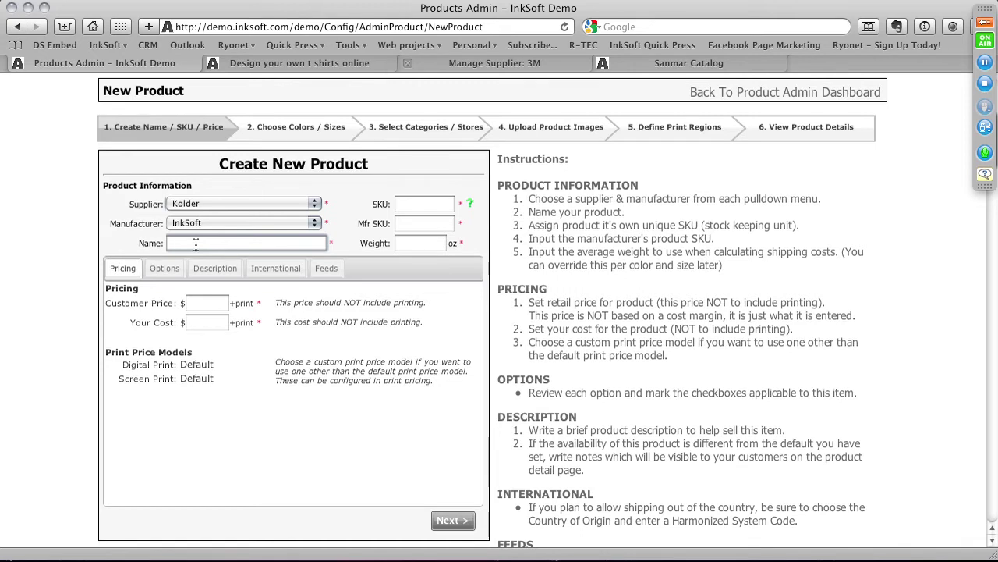
pyautogui.write('Stress Squeeze Ball')
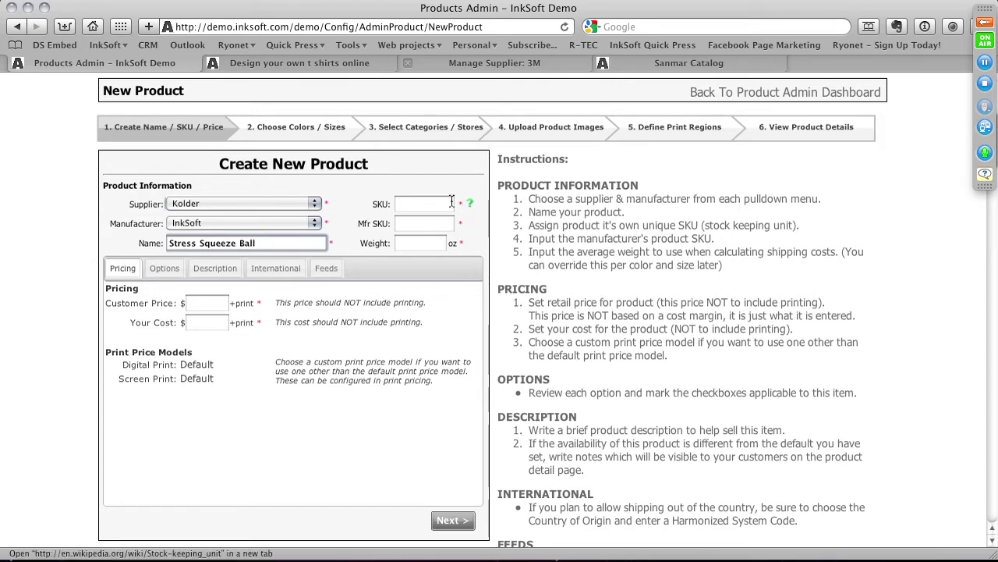
# - Consult the SKU help article on stock-keeping units and return to the new product form
pyautogui.click(446, 203)
pyautogui.press('Tab')
pyautogui.press('Tab')
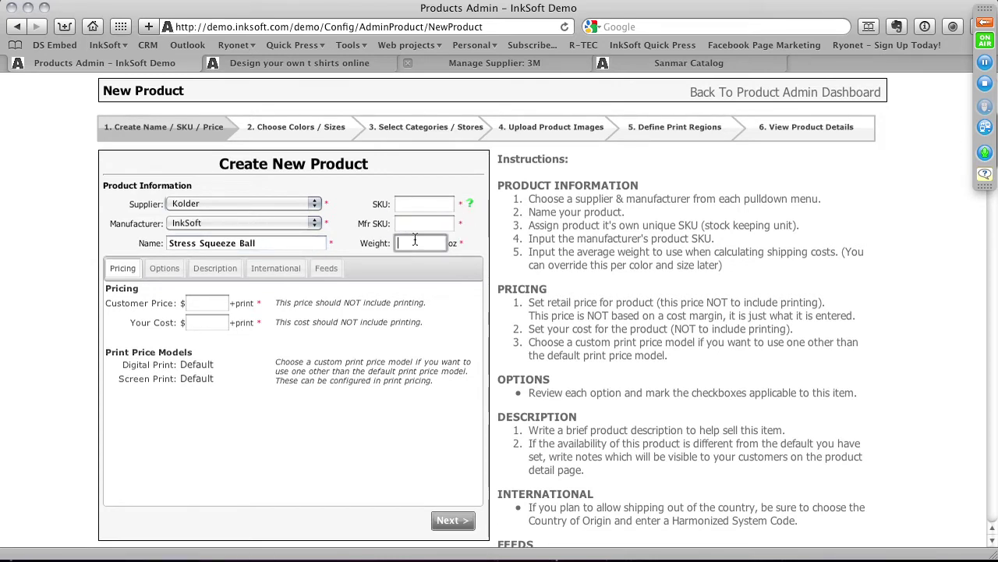
pyautogui.click(470, 205)
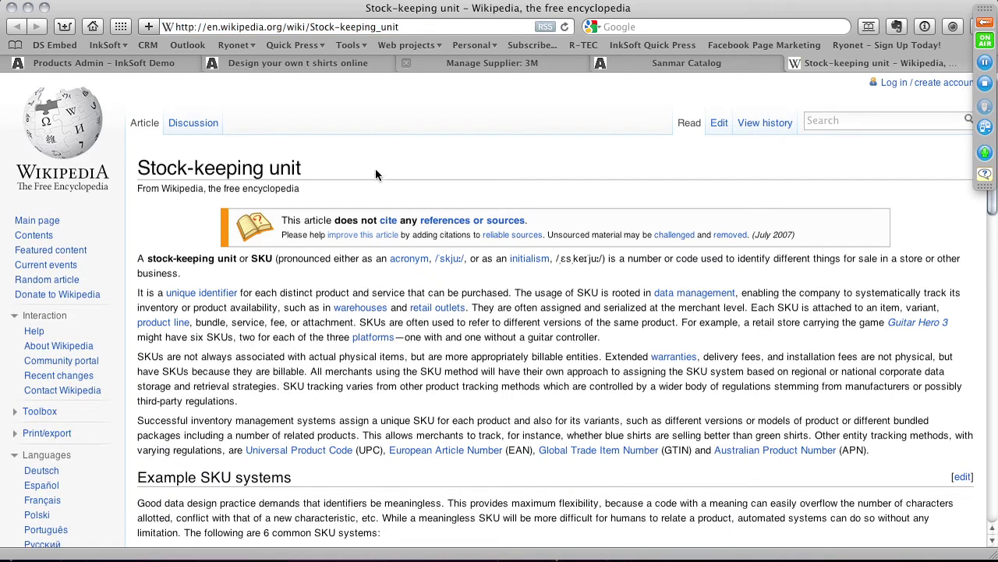
pyautogui.click(100, 61)
# - Set the product's SKU to SQBall12 and copy the same value into the manufacturer SKU
pyautogui.click(407, 206)
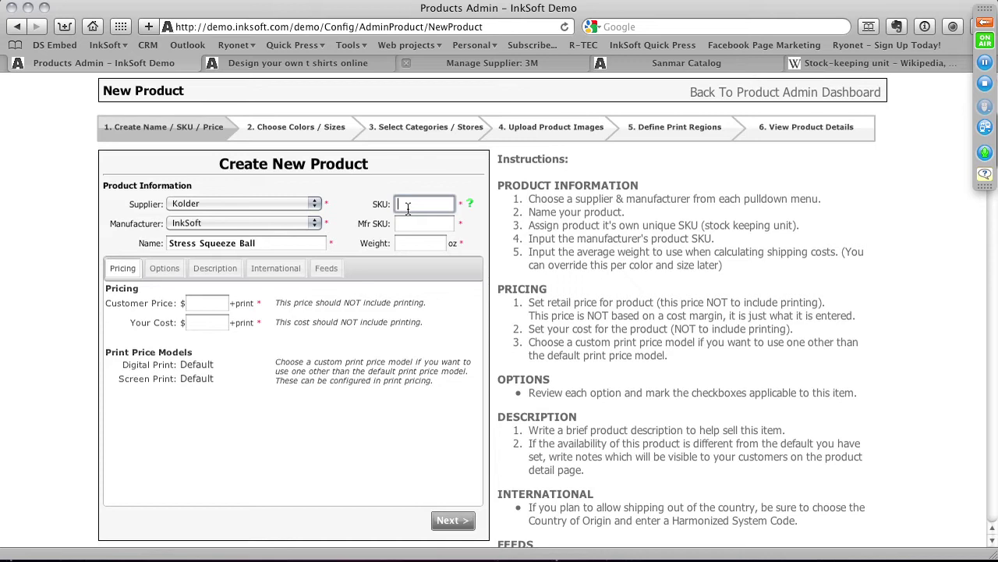
pyautogui.write('SQBall12')
pyautogui.click(381, 200)
pyautogui.press('super+c')
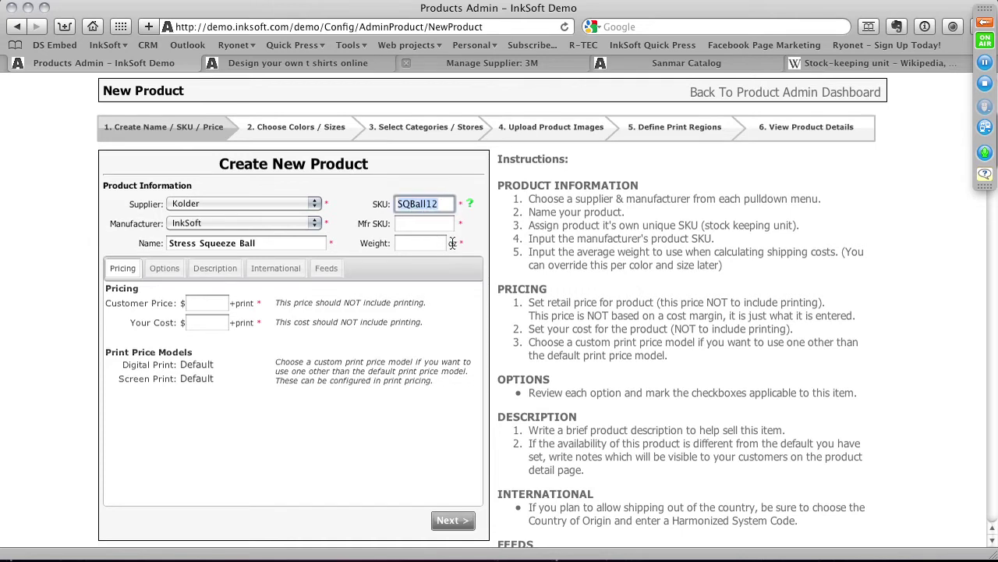
pyautogui.click(426, 224)
pyautogui.press('super+v')
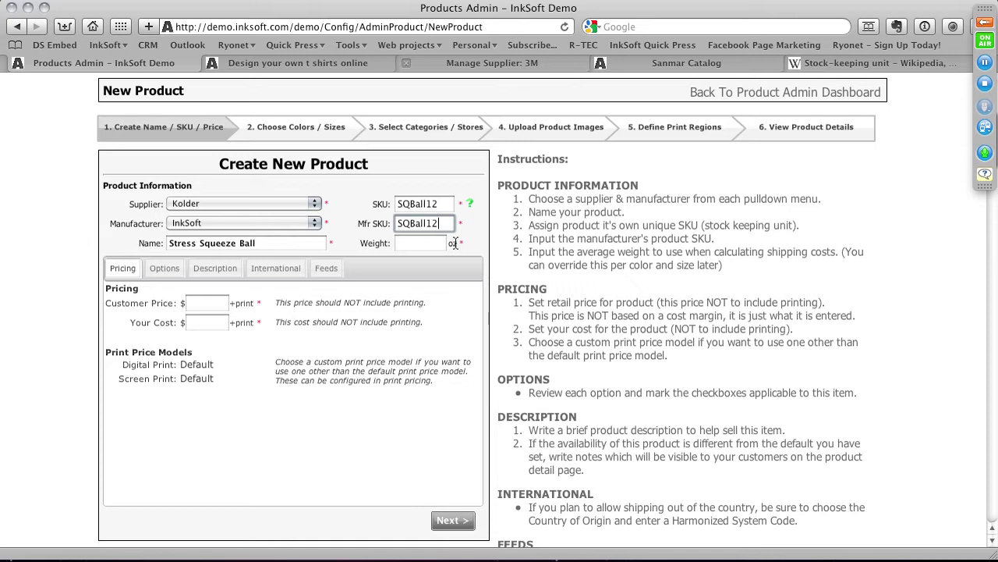
# - Replace the manufacturer SKU with SB1223 and set the product weight to 18 oz
pyautogui.press('BackSpace')
pyautogui.press('BackSpace')
pyautogui.press('BackSpace')
pyautogui.press('BackSpace')
pyautogui.press('BackSpace')
pyautogui.press('BackSpace')
pyautogui.press('BackSpace')
pyautogui.press('BackSpace')
pyautogui.write('SB')
pyautogui.write('!@!')
pyautogui.press('BackSpace')
pyautogui.press('BackSpace')
pyautogui.press('BackSpace')
pyautogui.write('1223')
pyautogui.click(426, 244)
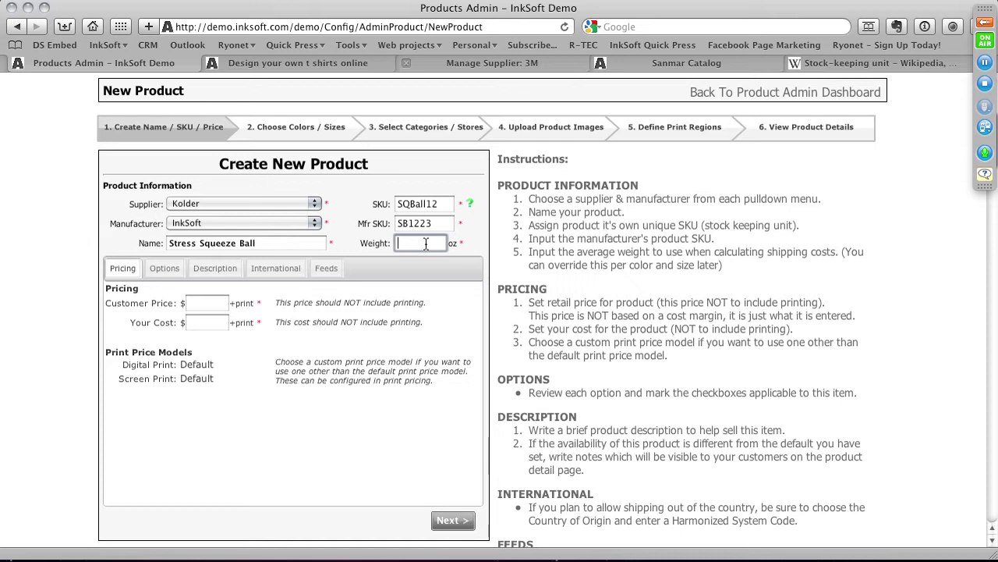
pyautogui.write('18')
# - Set the customer price to $4.00 and your cost to $1.00, both excluding printing
pyautogui.click(208, 302)
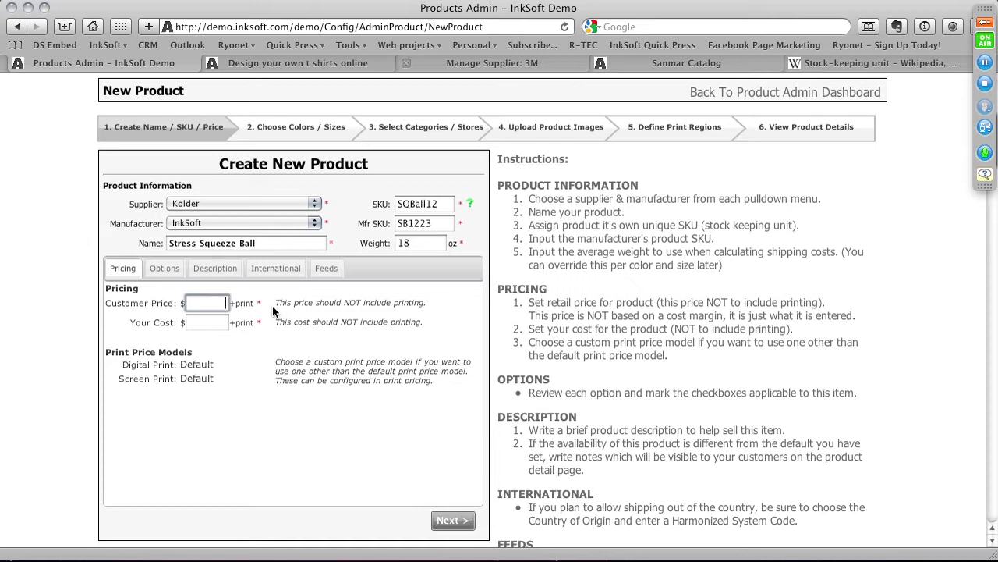
pyautogui.write('4.00')
pyautogui.click(210, 322)
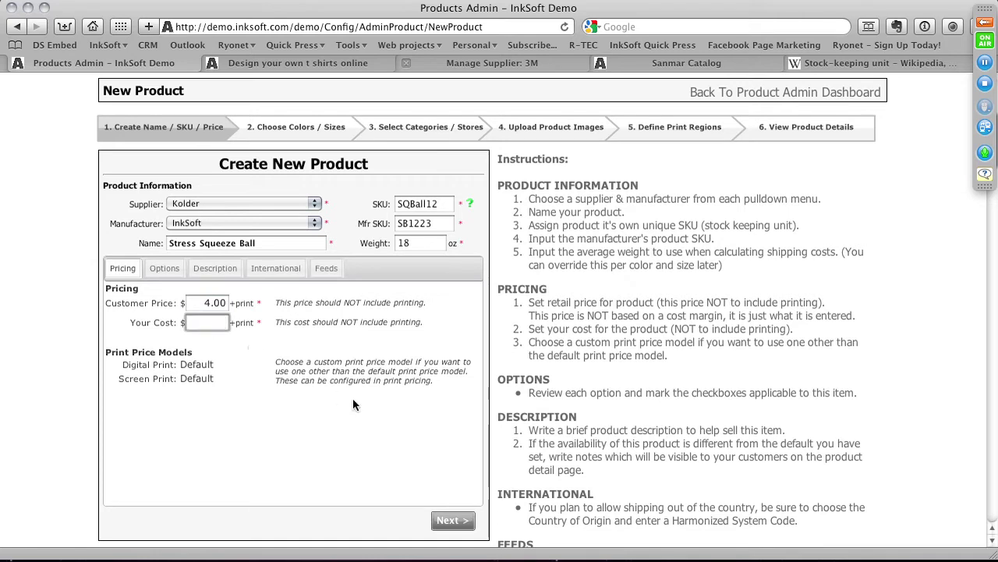
pyautogui.write('1.00')
pyautogui.click(293, 431)
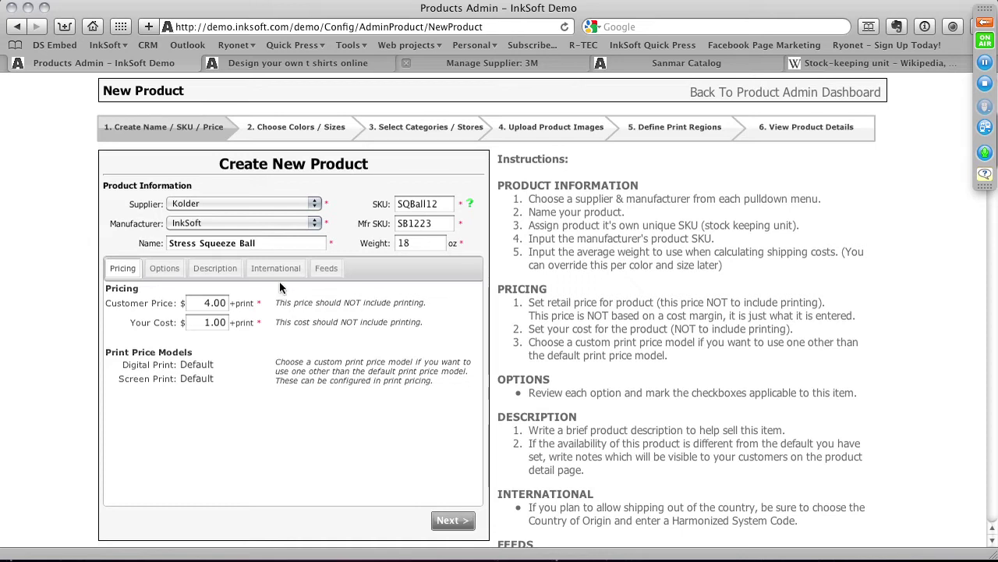
# - Make printing free for the product, disable team names and numbers, and mark it as featured and active
pyautogui.click(161, 270)
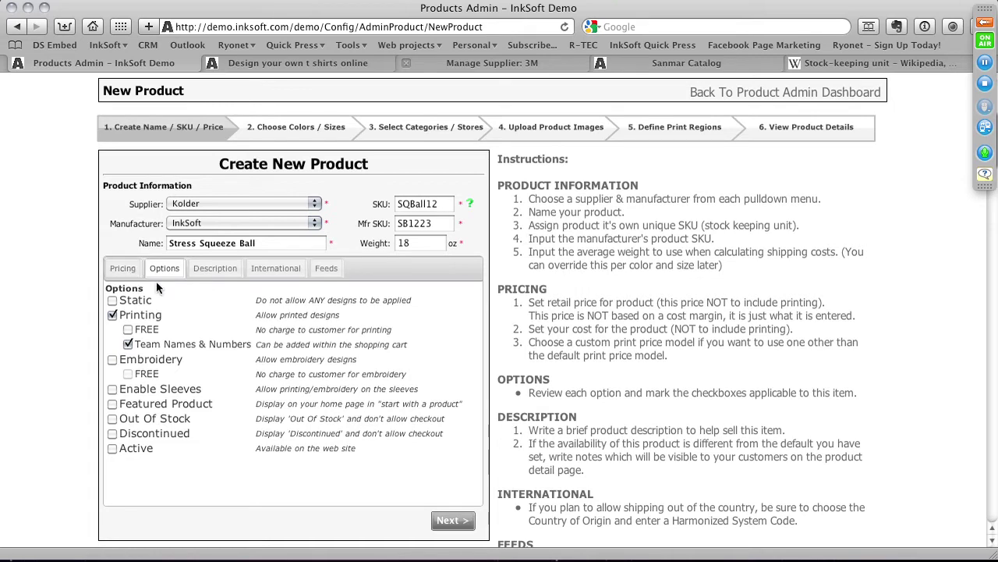
pyautogui.click(122, 269)
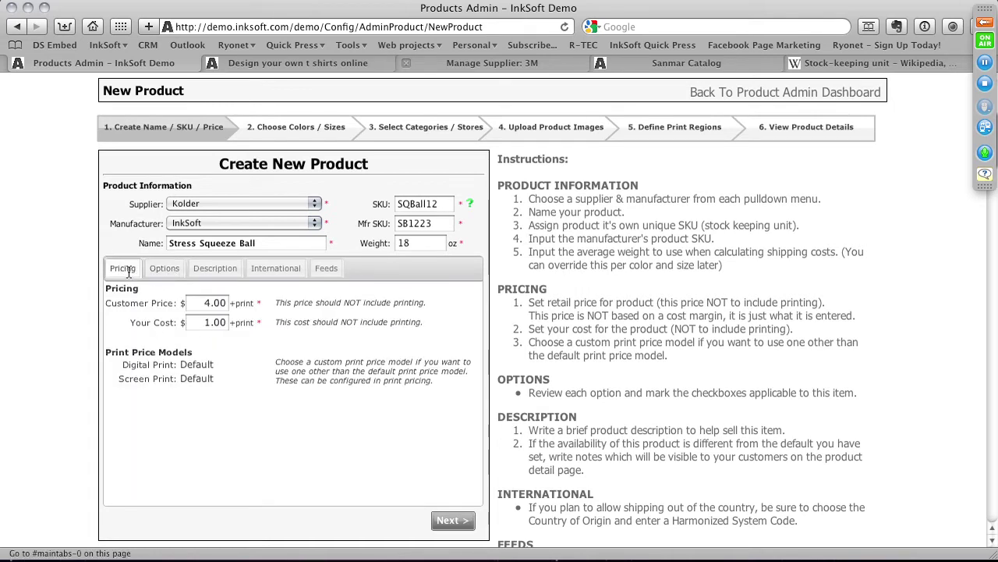
pyautogui.click(152, 269)
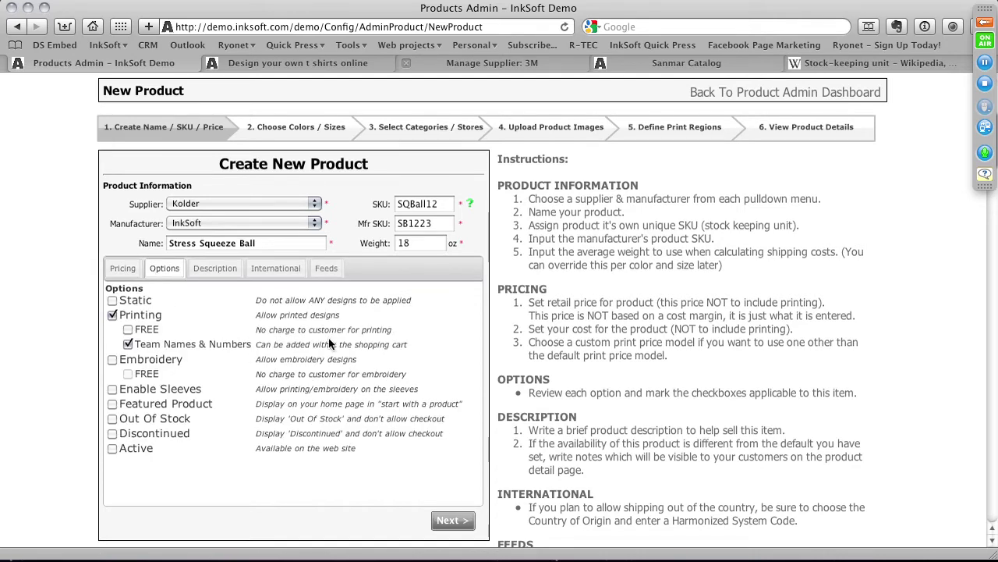
pyautogui.click(128, 330)
pyautogui.moveTo(254, 329); pyautogui.dragTo(419, 328)
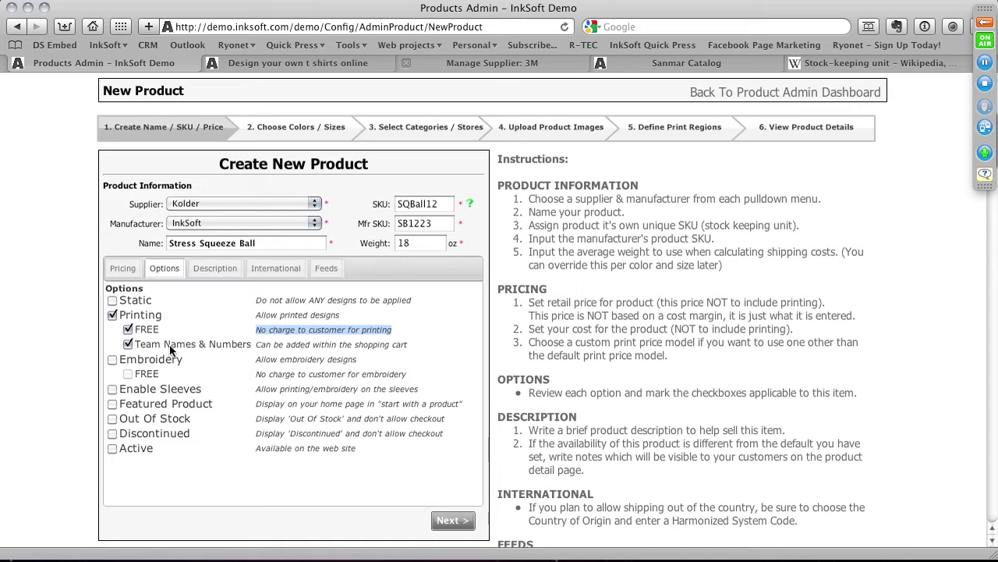
pyautogui.click(128, 346)
pyautogui.click(112, 301)
pyautogui.click(112, 300)
# - Review the product's option settings and its pricing with the print price models
pyautogui.click(124, 271)
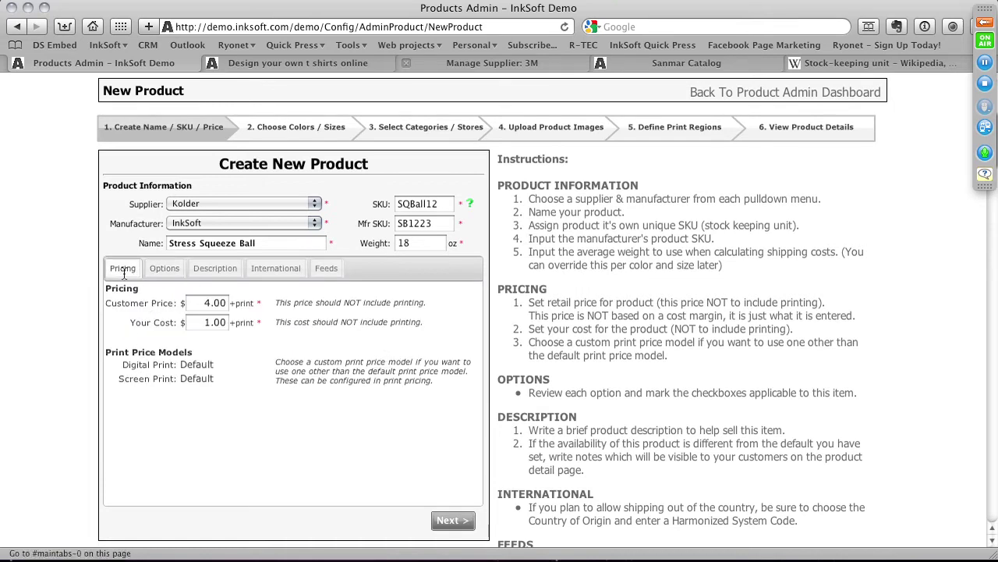
pyautogui.click(163, 269)
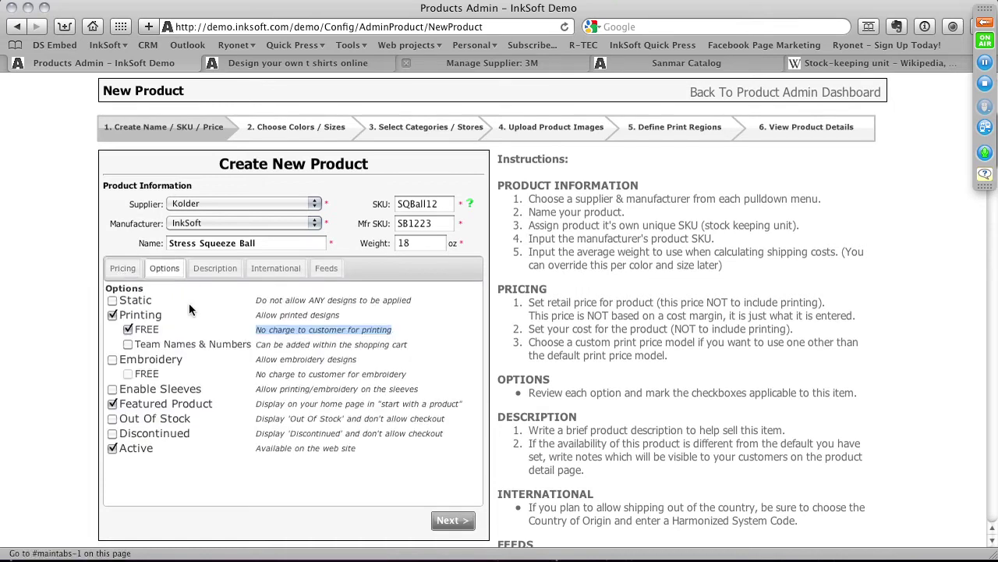
pyautogui.click(129, 270)
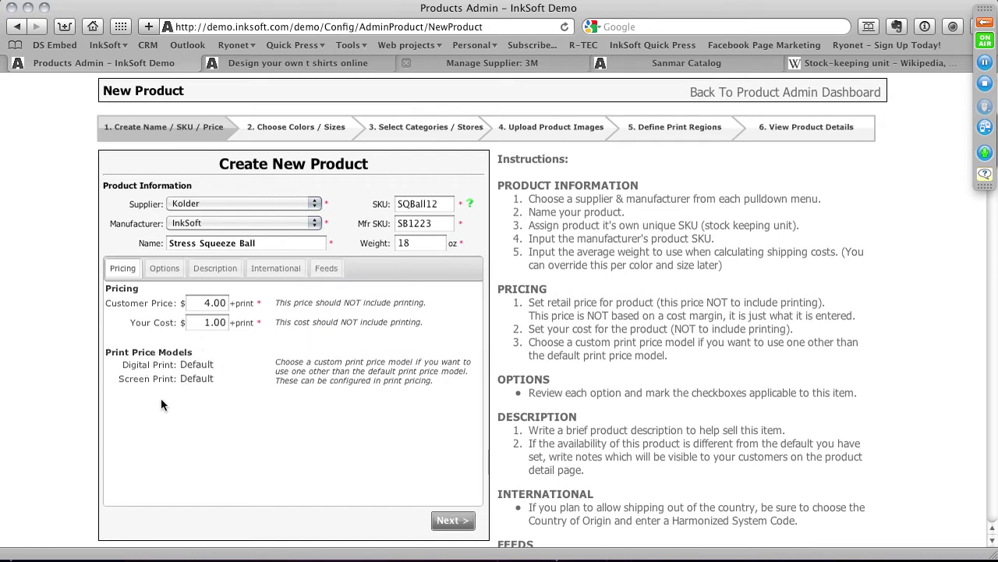
# - Open the configuration control panel from the storefront home page, leaving the new product form open separately
pyautogui.click(285, 63)
pyautogui.scroll(5, 277, 149)
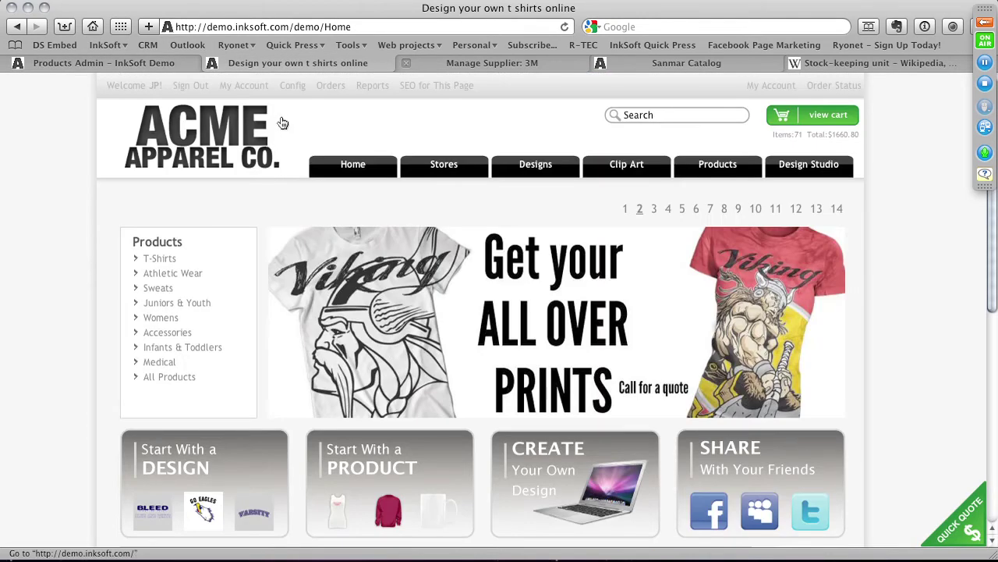
pyautogui.click(293, 85)
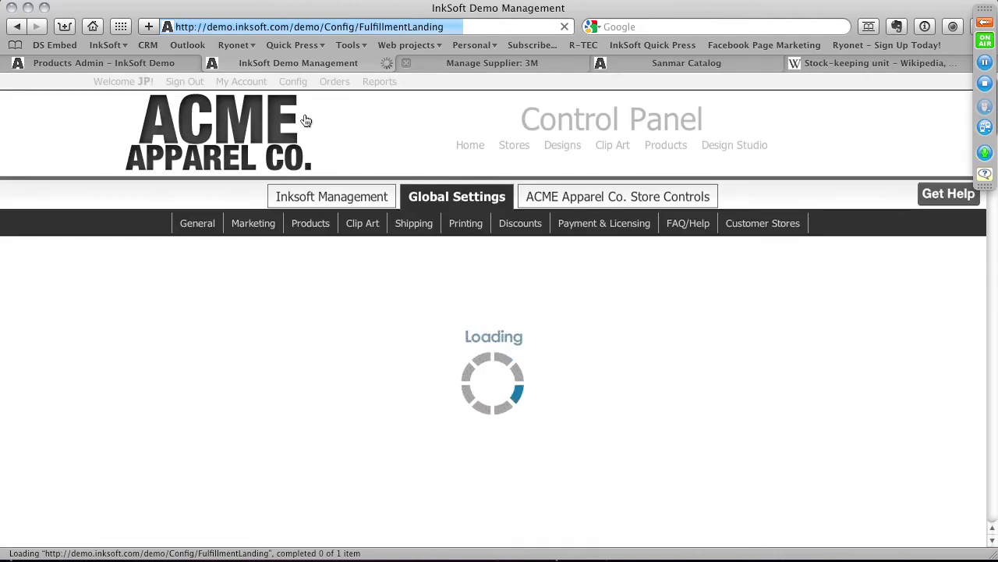
# - Open the direct print pricing page from the store's global print pricing settings
pyautogui.moveTo(452, 226)
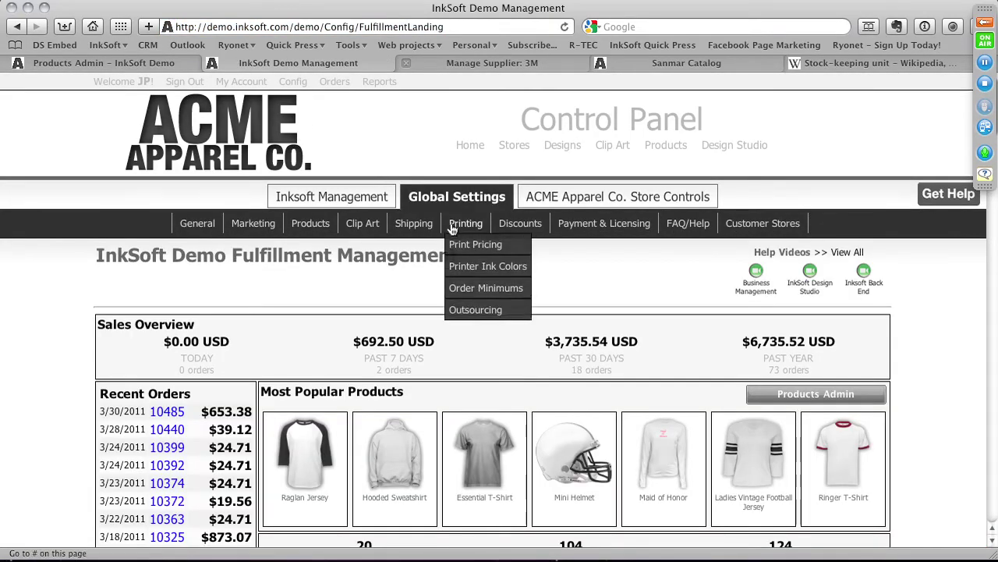
pyautogui.click(504, 249)
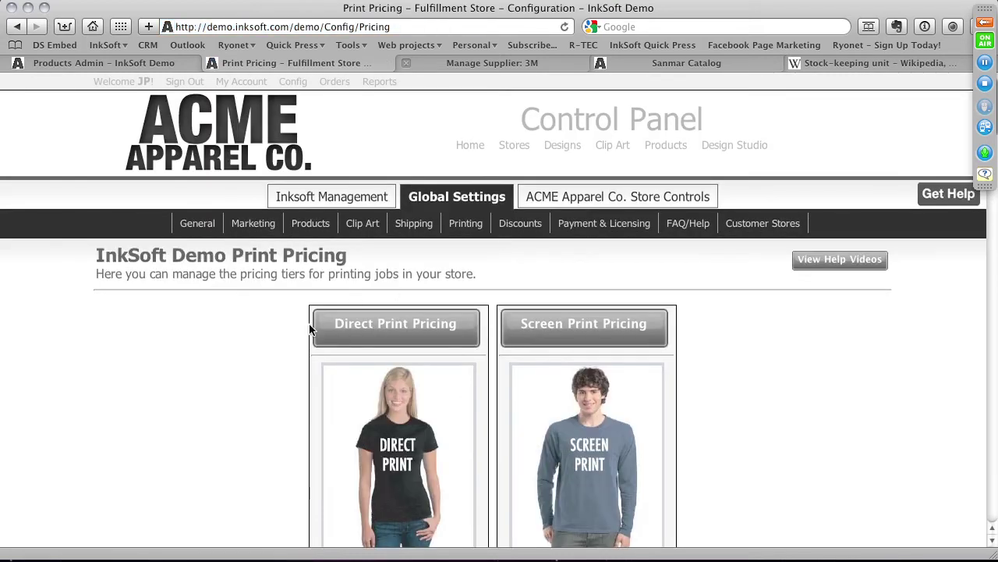
pyautogui.scroll(-2, 543, 322)
pyautogui.click(388, 238)
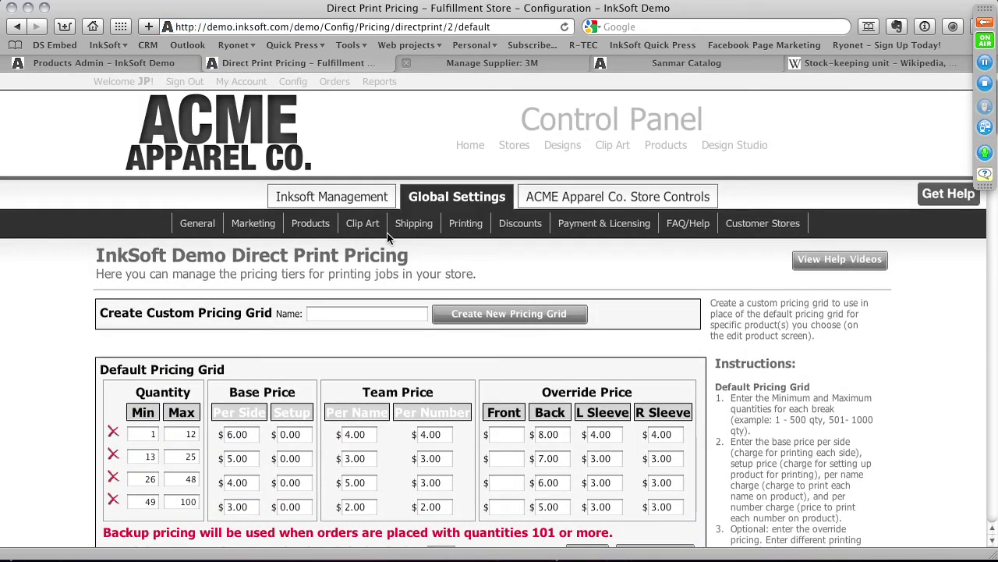
# - Create a custom direct print pricing grid named "Signs"
pyautogui.click(528, 318)
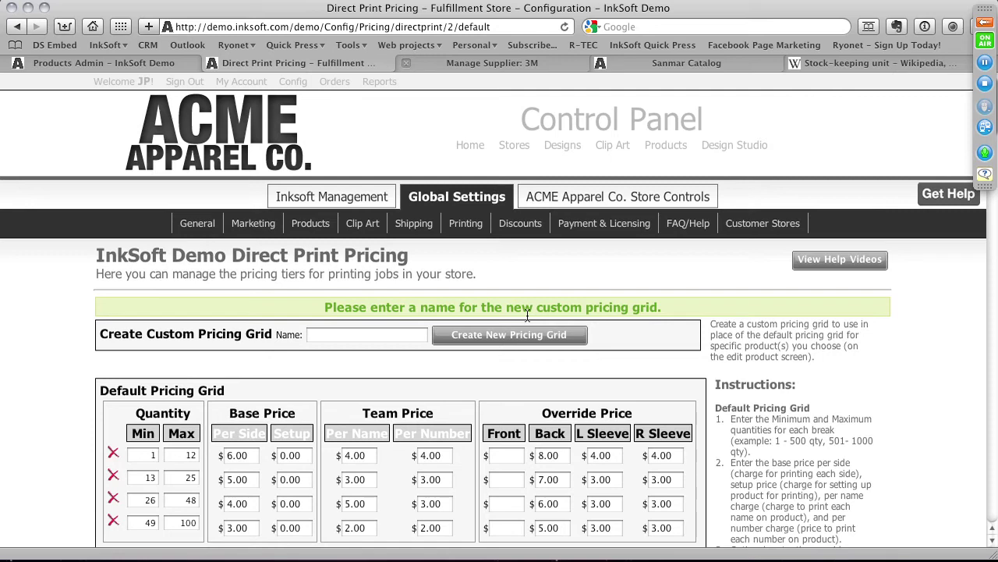
pyautogui.scroll(-5, 528, 318)
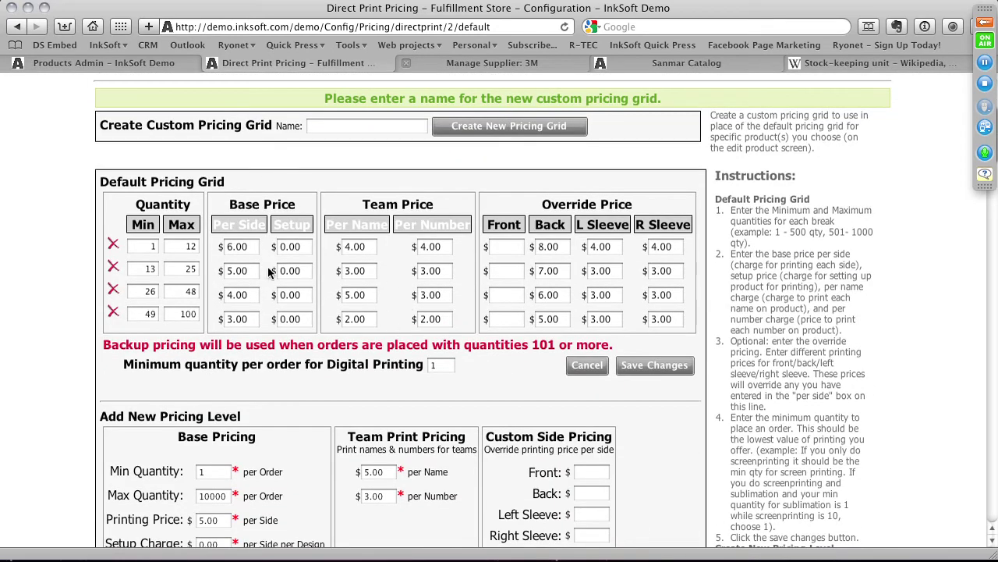
pyautogui.click(335, 126)
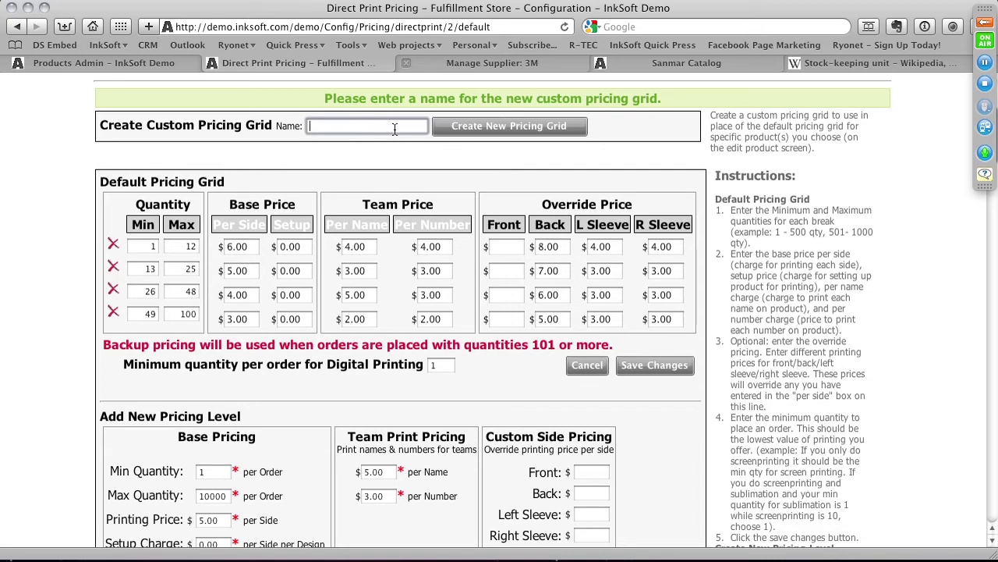
pyautogui.write('Signa')
pyautogui.press('BackSpace')
pyautogui.press('BackSpace')
pyautogui.write('ns')
pyautogui.click(527, 129)
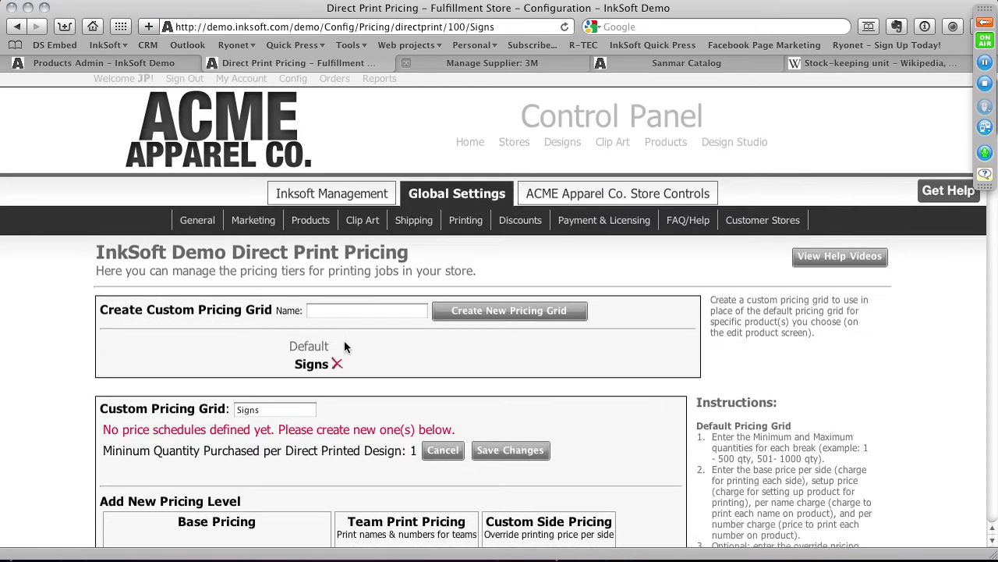
# - Add a pricing level to the Signs grid with override prices of $5 for front, back, left sleeve and right sleeve
pyautogui.scroll(-5, 344, 340)
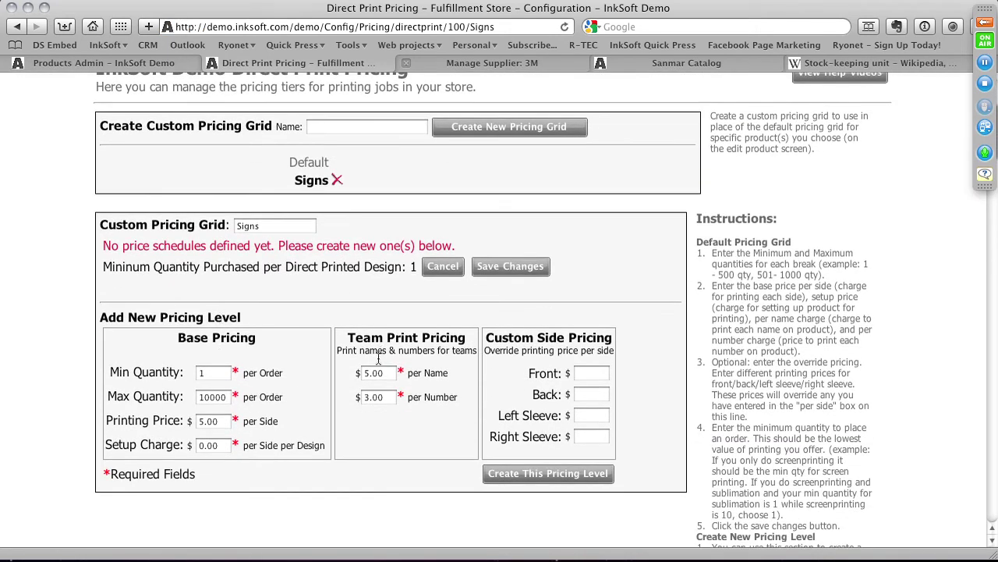
pyautogui.click(594, 373)
pyautogui.write('5')
pyautogui.click(595, 394)
pyautogui.write('5')
pyautogui.click(589, 413)
pyautogui.write('5')
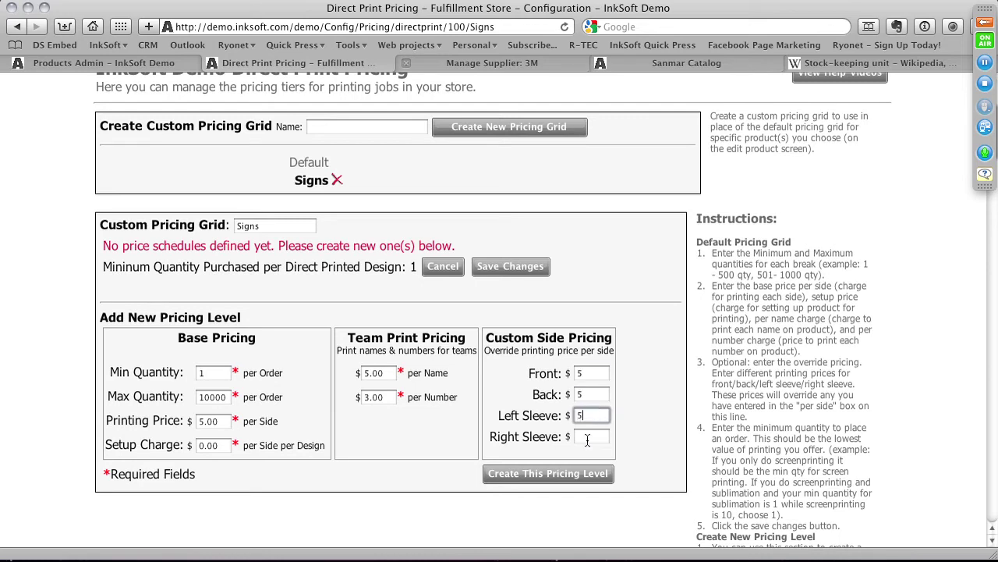
pyautogui.click(588, 437)
pyautogui.write('5')
pyautogui.click(575, 471)
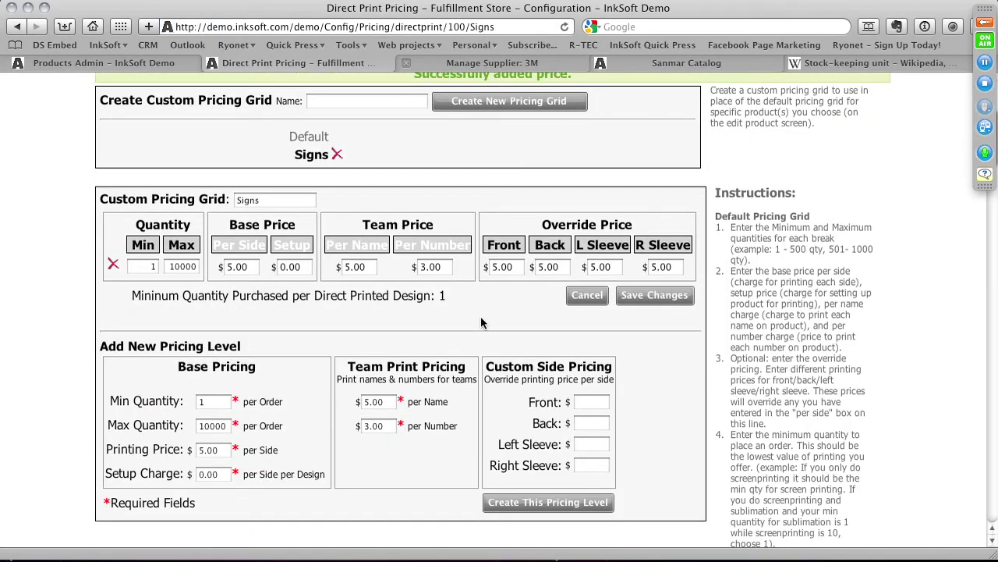
pyautogui.scroll(5, 490, 334)
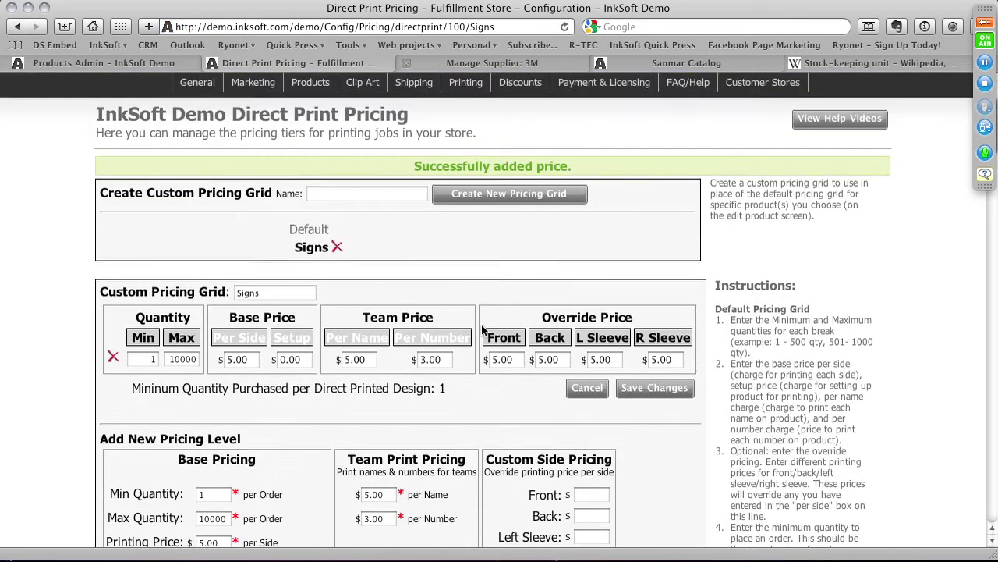
# - Return to the new product form, check its options and open the product description for editing
pyautogui.click(166, 63)
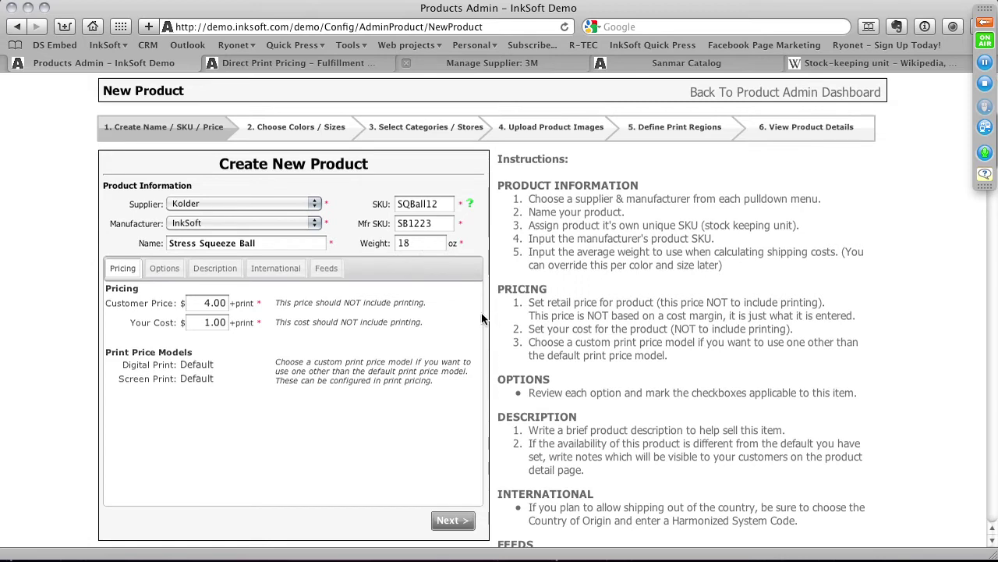
pyautogui.click(164, 268)
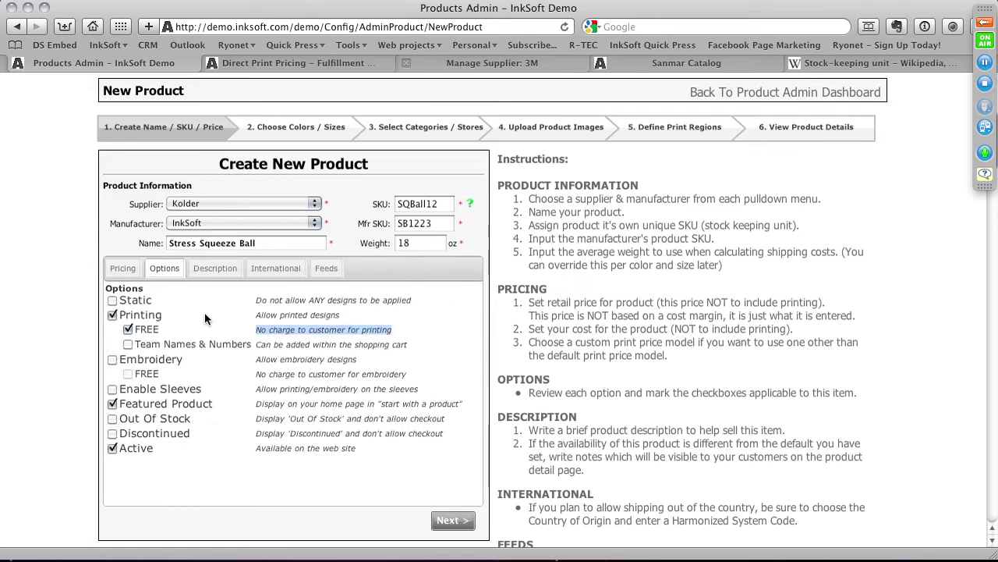
pyautogui.click(215, 268)
pyautogui.click(264, 374)
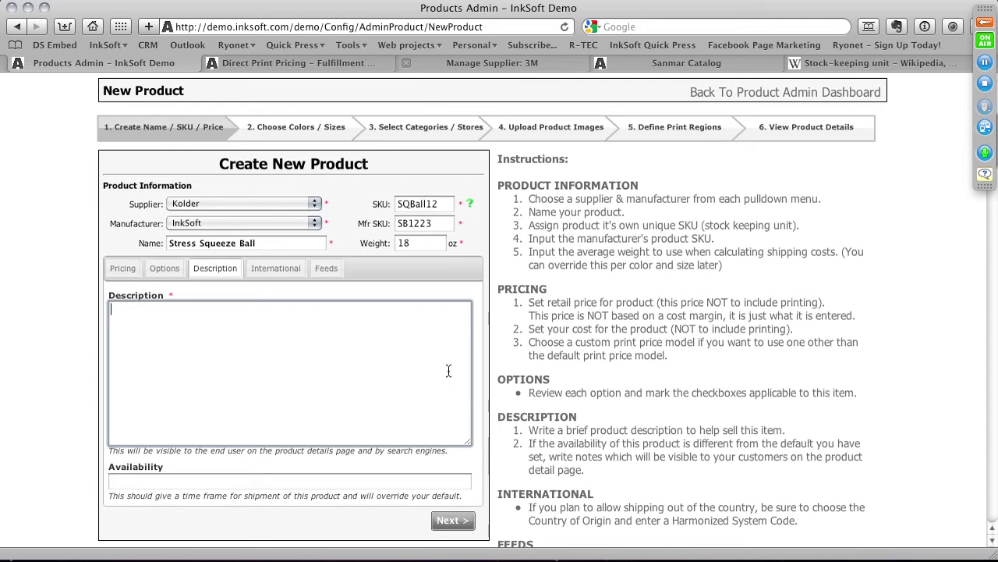
# - Examine the product details text of the Raglan Jersey in the storefront's Athletic Wear jerseys as a sample description
pyautogui.click(334, 62)
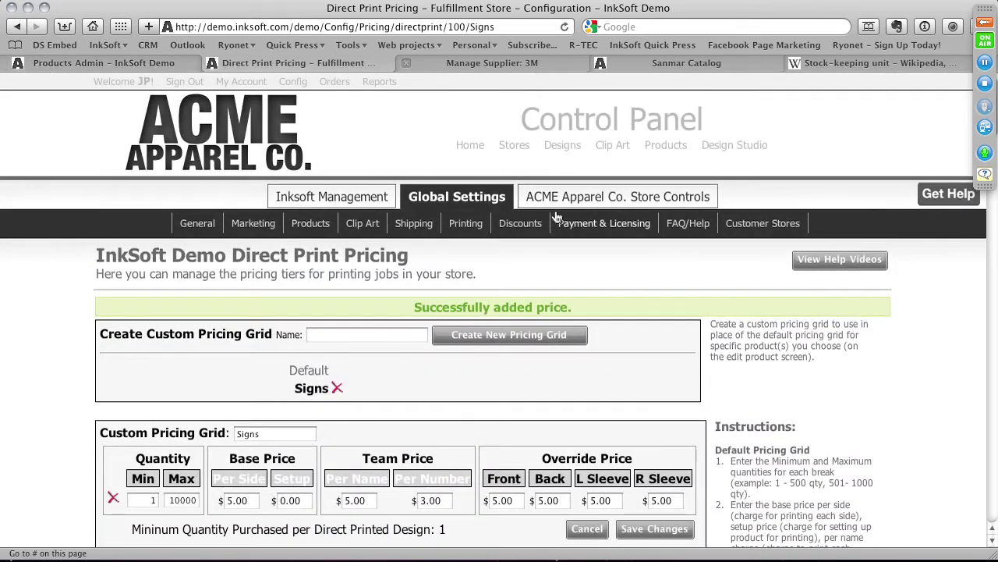
pyautogui.click(669, 148)
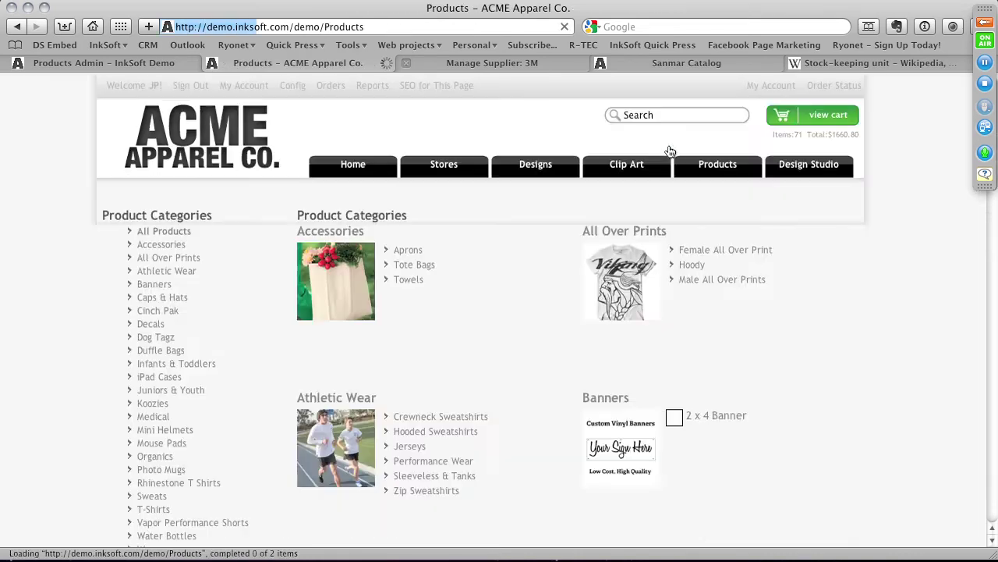
pyautogui.scroll(-3, 408, 181)
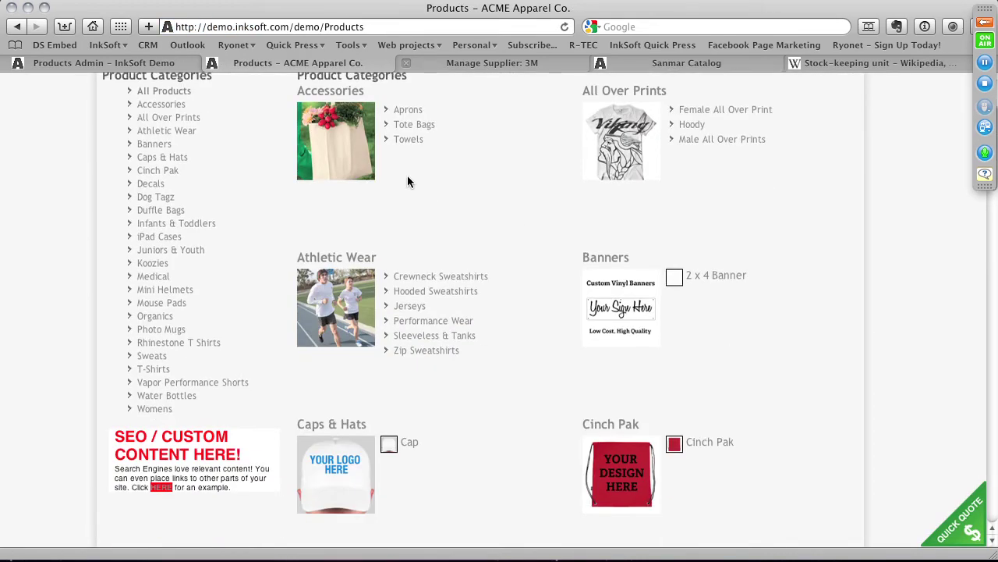
pyautogui.click(414, 309)
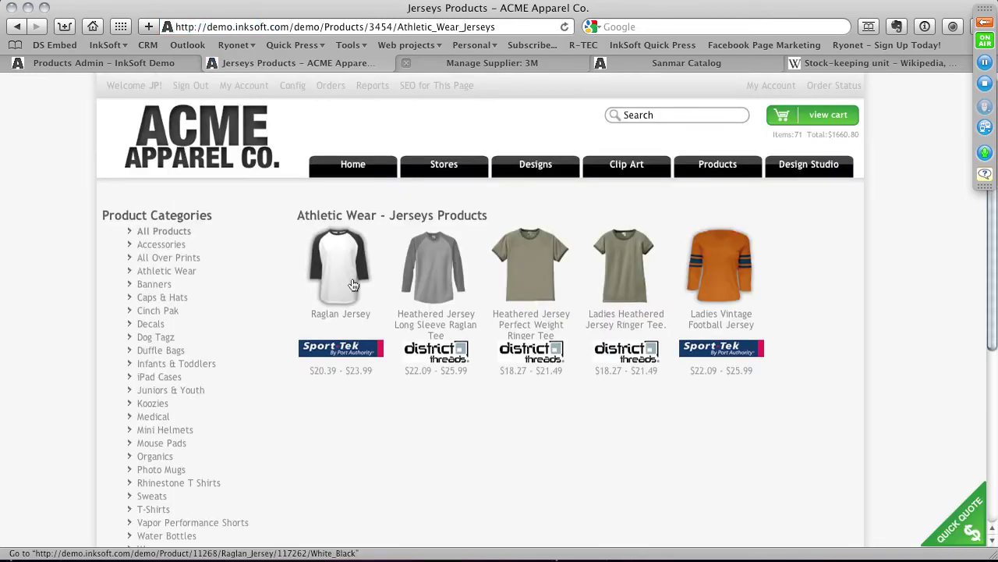
pyautogui.click(354, 284)
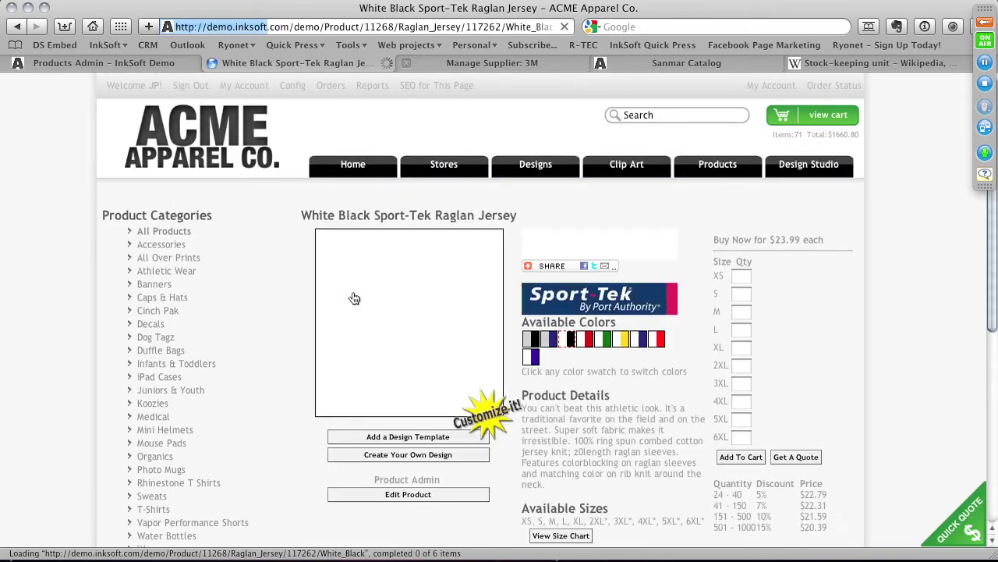
pyautogui.moveTo(522, 407); pyautogui.dragTo(695, 486)
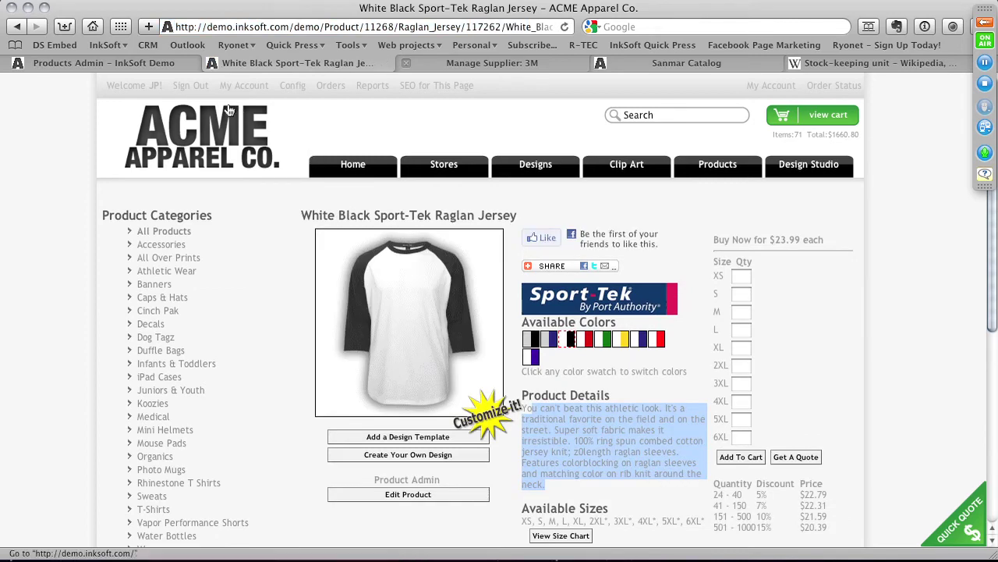
# - Enter "In stock. 1200" as the availability of the new Stress Squeeze Ball product
pyautogui.click(104, 63)
pyautogui.click(235, 323)
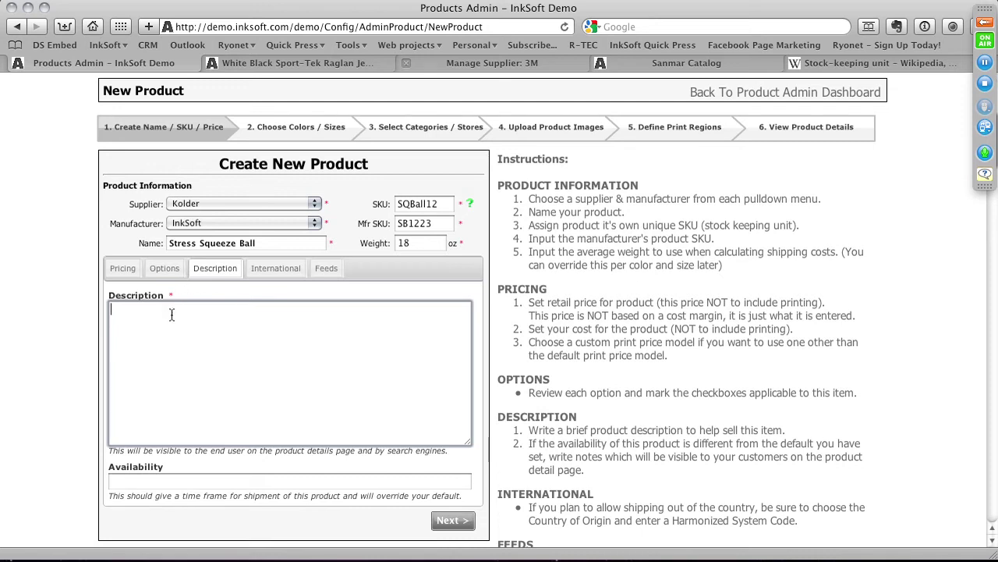
pyautogui.scroll(-3, 172, 320)
pyautogui.click(202, 409)
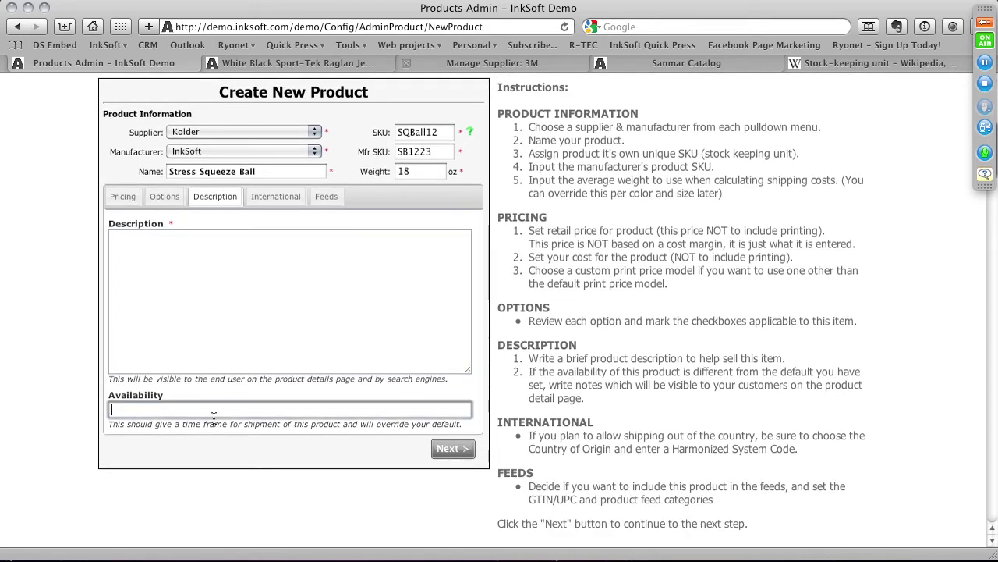
pyautogui.write('In stock. 1200')
# - Set the product's country of origin to United States in its international shipping details
pyautogui.click(273, 197)
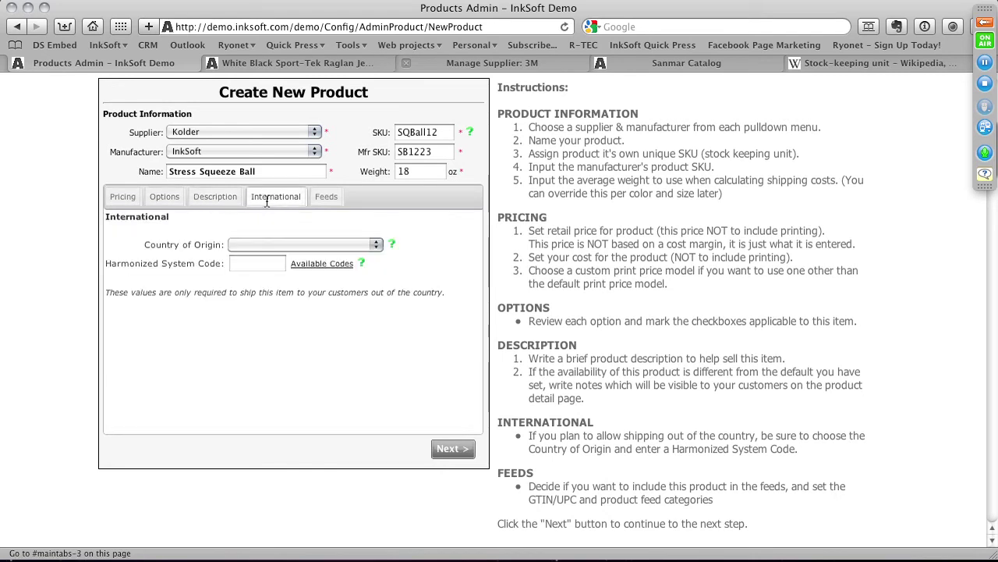
pyautogui.click(282, 239)
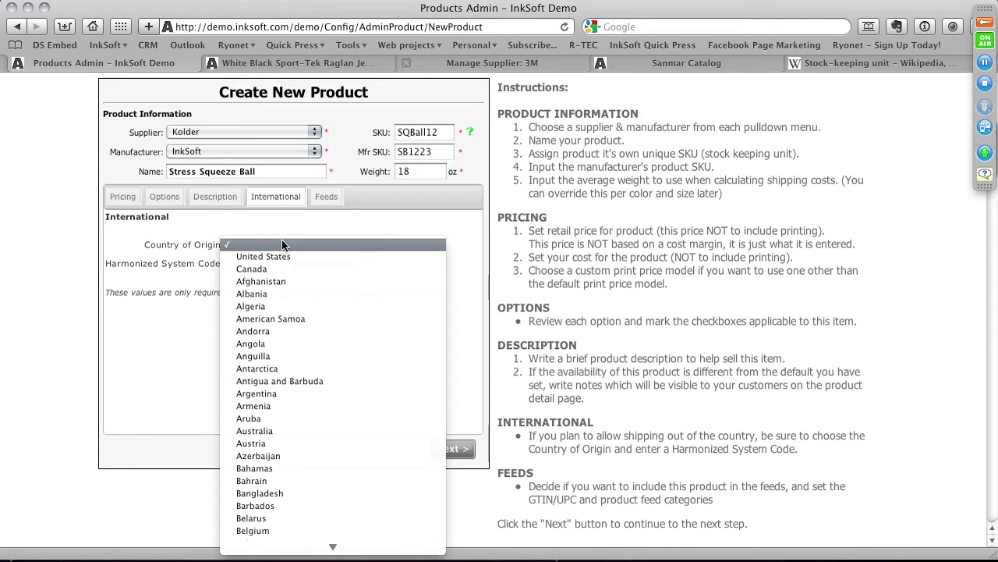
pyautogui.click(273, 257)
pyautogui.click(267, 265)
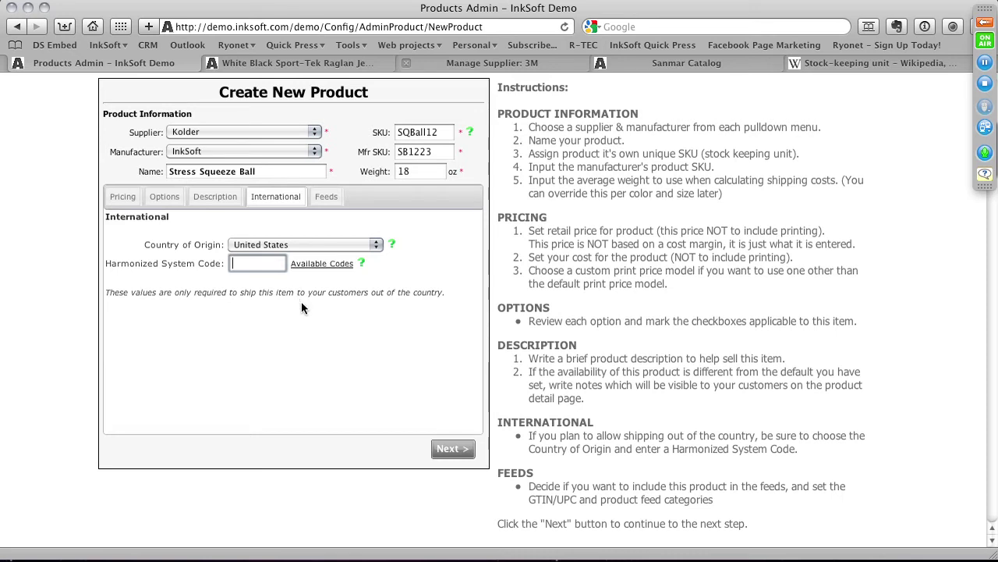
# - Look up harmonized code 0101.10 in the Live animals chapter of the HS Nomenclature and return to the product's Harmonized System Code field
pyautogui.click(337, 266)
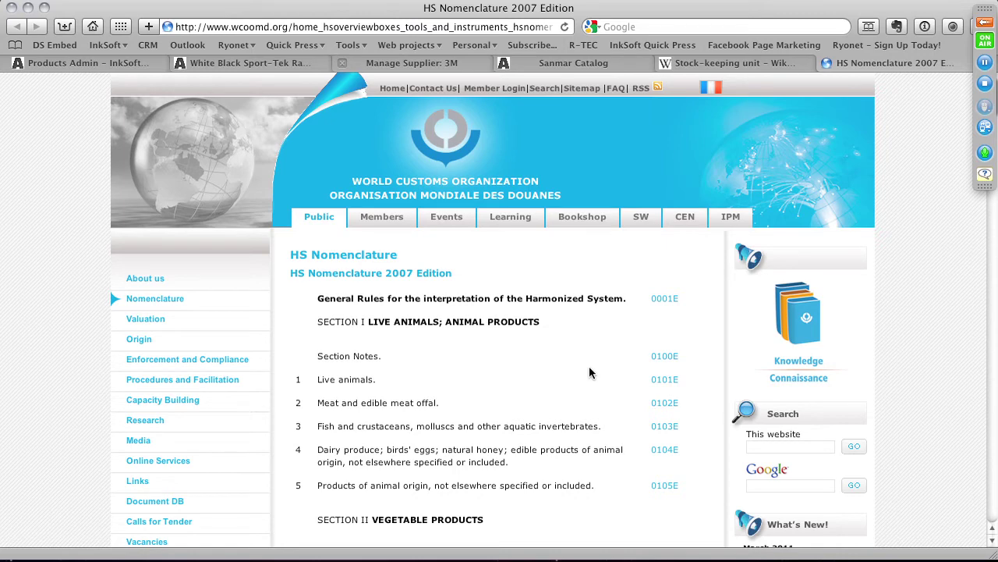
pyautogui.scroll(-5, 481, 267)
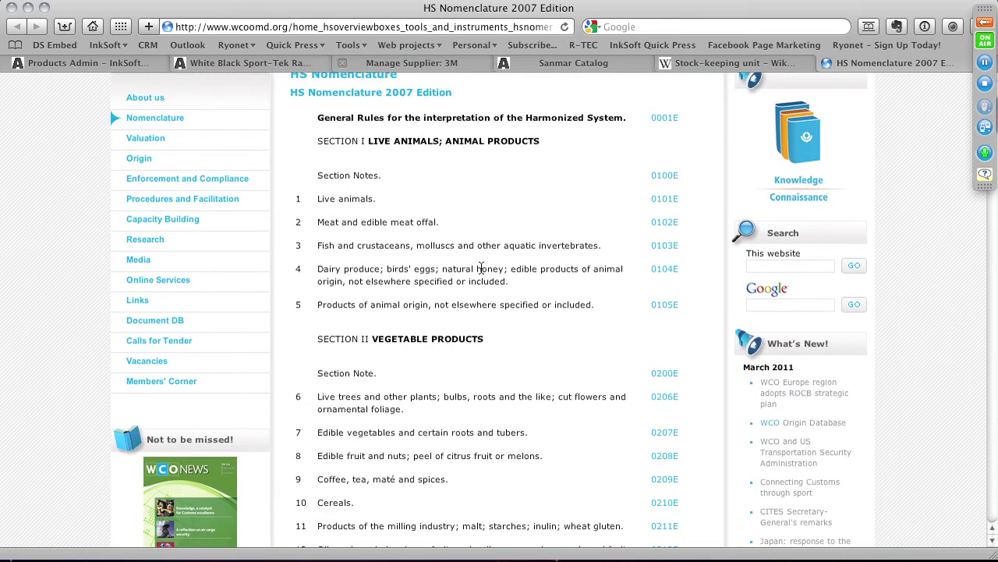
pyautogui.scroll(5, 481, 268)
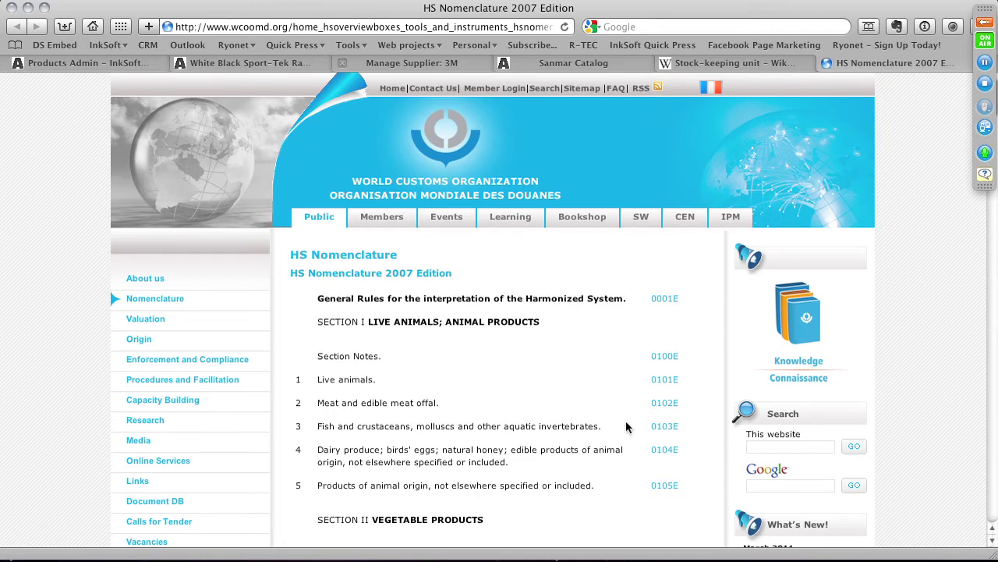
pyautogui.click(655, 383)
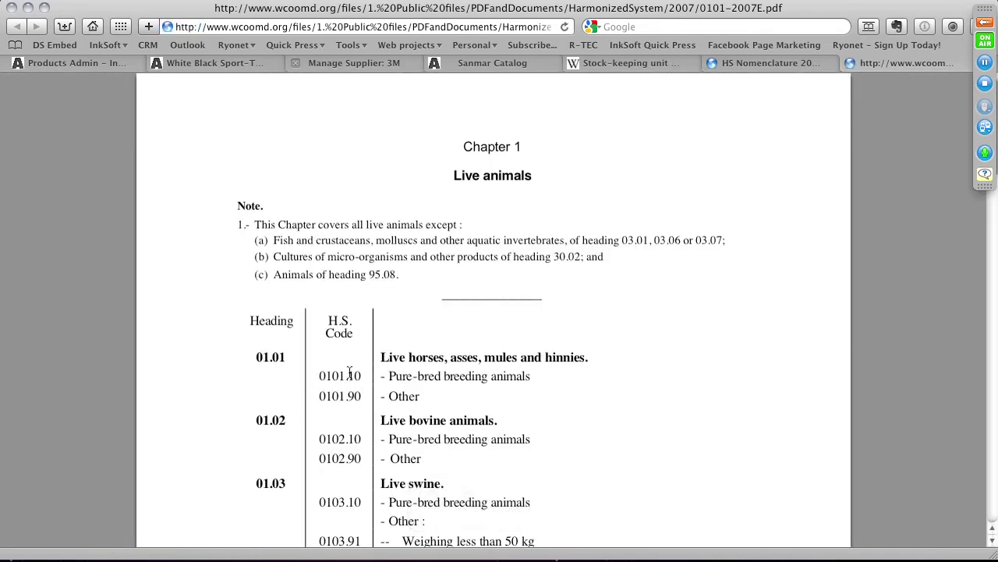
pyautogui.moveTo(362, 376); pyautogui.dragTo(320, 375)
pyautogui.click(124, 62)
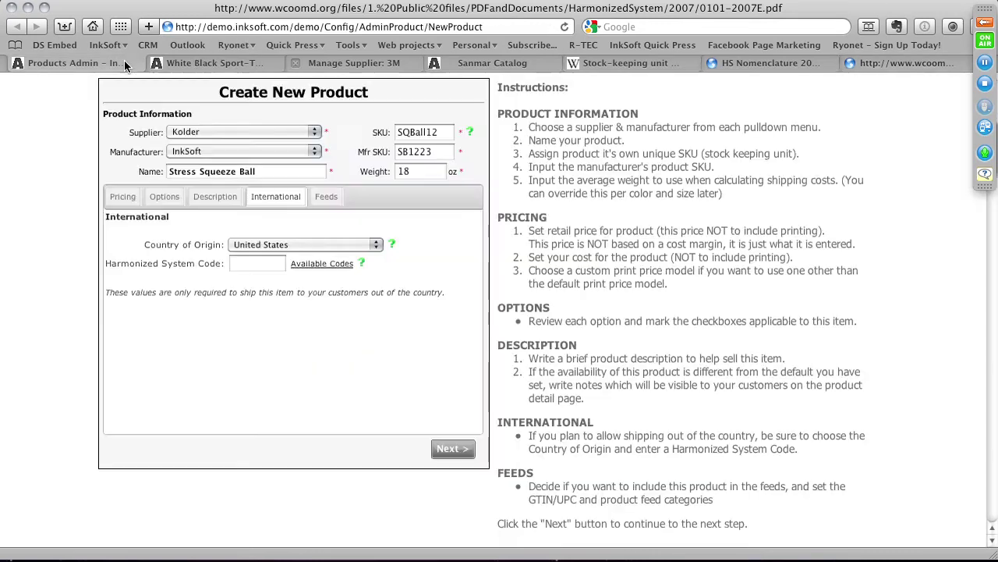
pyautogui.click(253, 265)
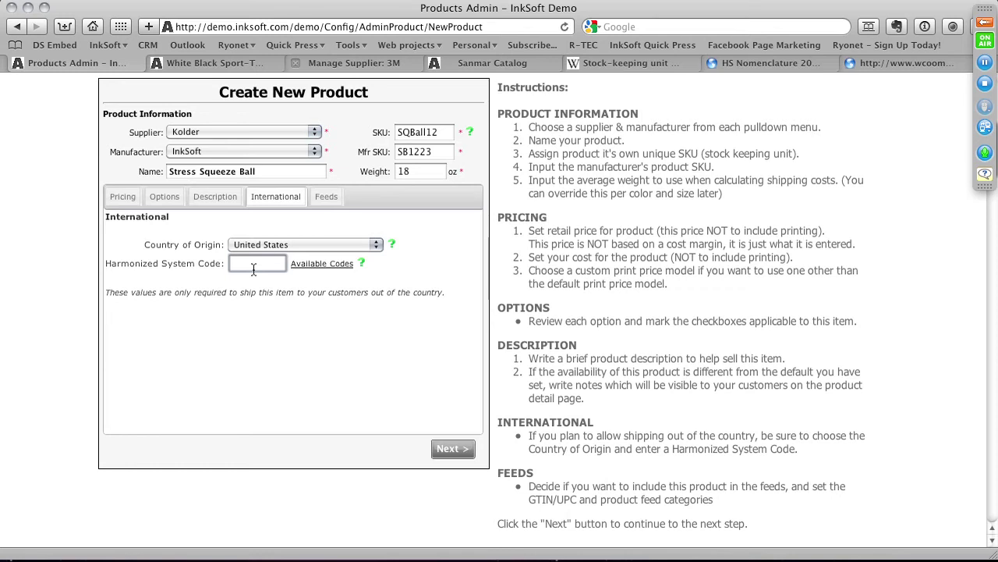
# - Review the product's third-party feed settings, its options and its pricing
pyautogui.click(328, 200)
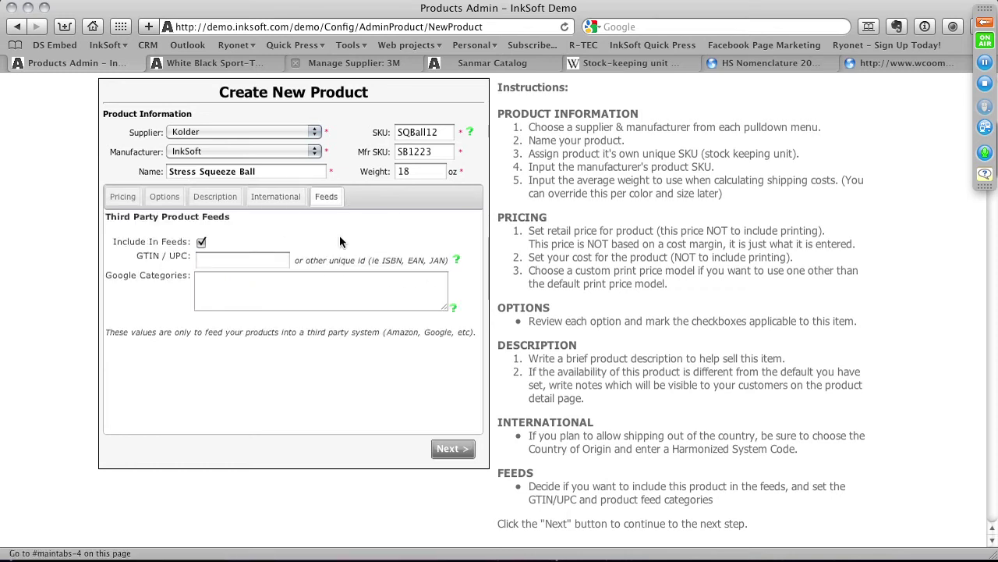
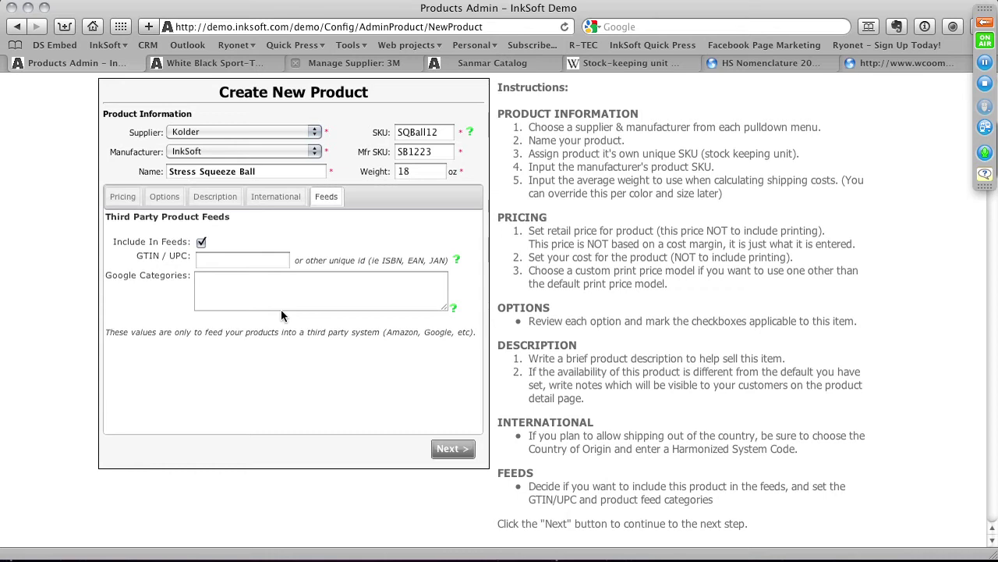
pyautogui.click(117, 201)
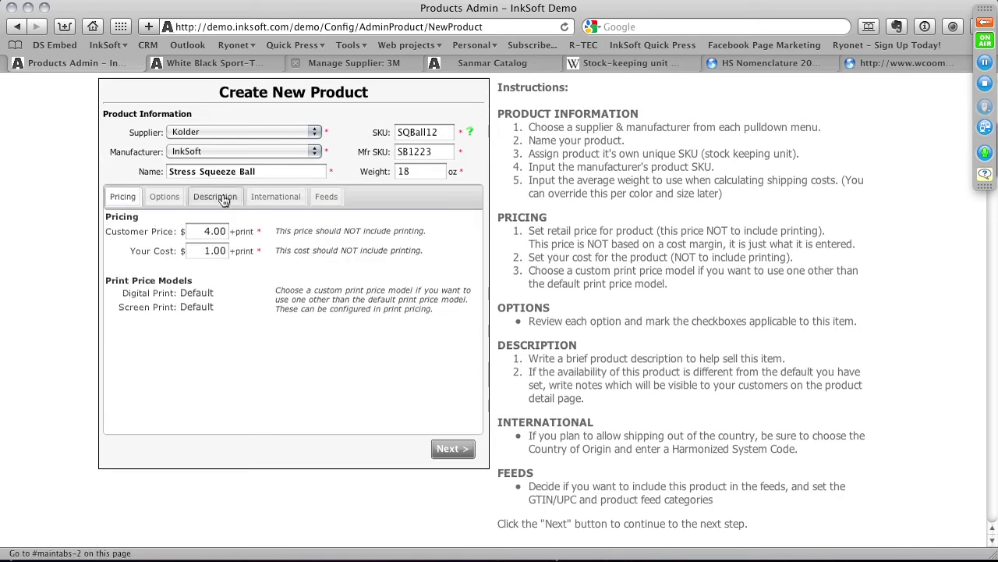
pyautogui.click(167, 197)
pyautogui.click(123, 198)
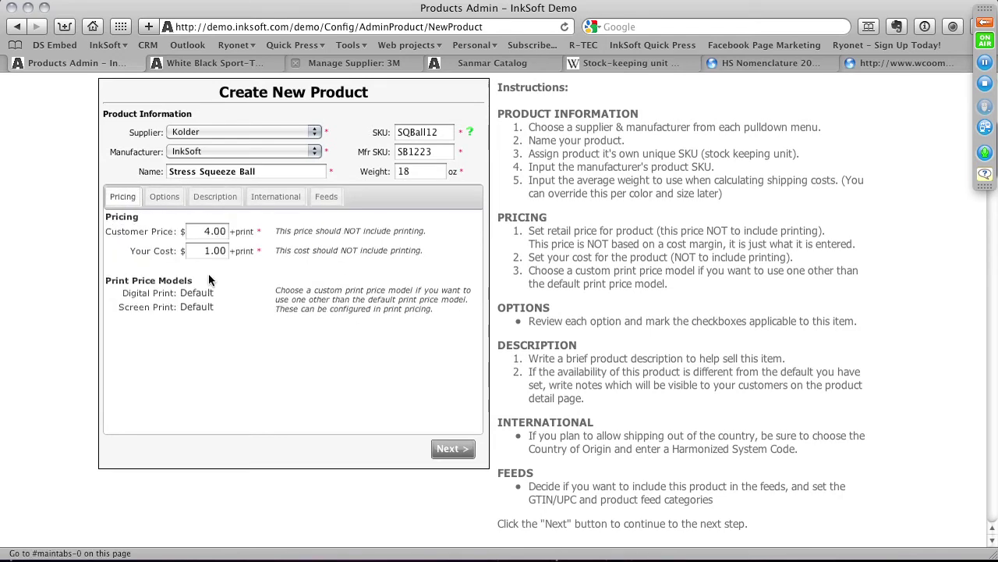
# - Enter "Blah" as the description of the Stress Squeeze Ball product and continue to choosing its sizes and colors
pyautogui.click(449, 450)
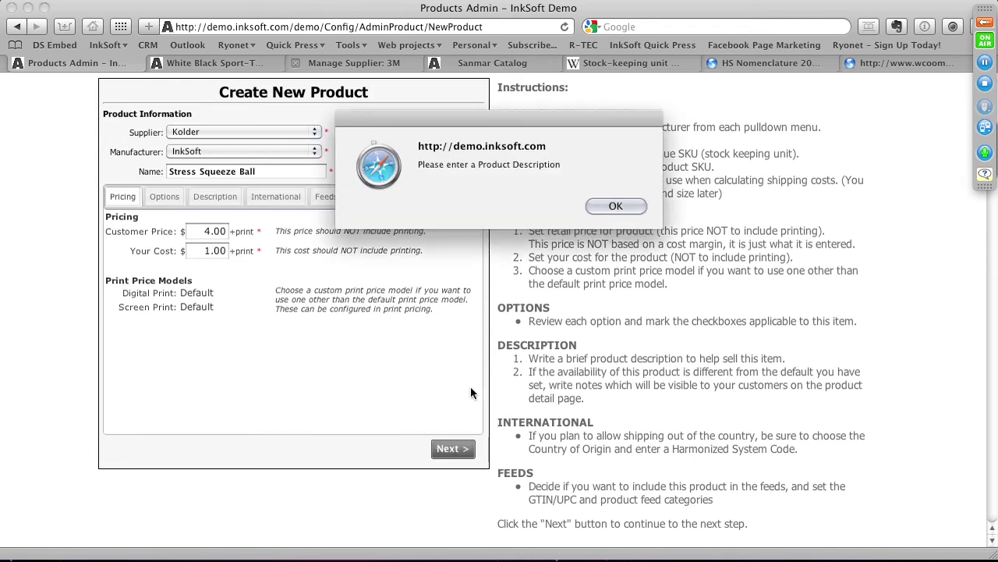
pyautogui.click(624, 206)
pyautogui.click(229, 201)
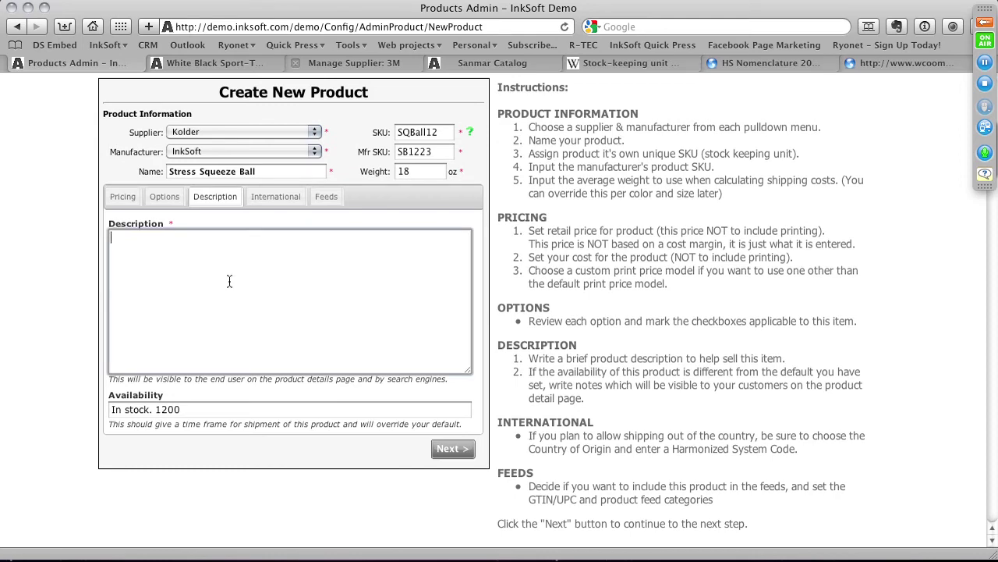
pyautogui.click(229, 281)
pyautogui.write('Blah')
pyautogui.click(450, 448)
pyautogui.click(450, 446)
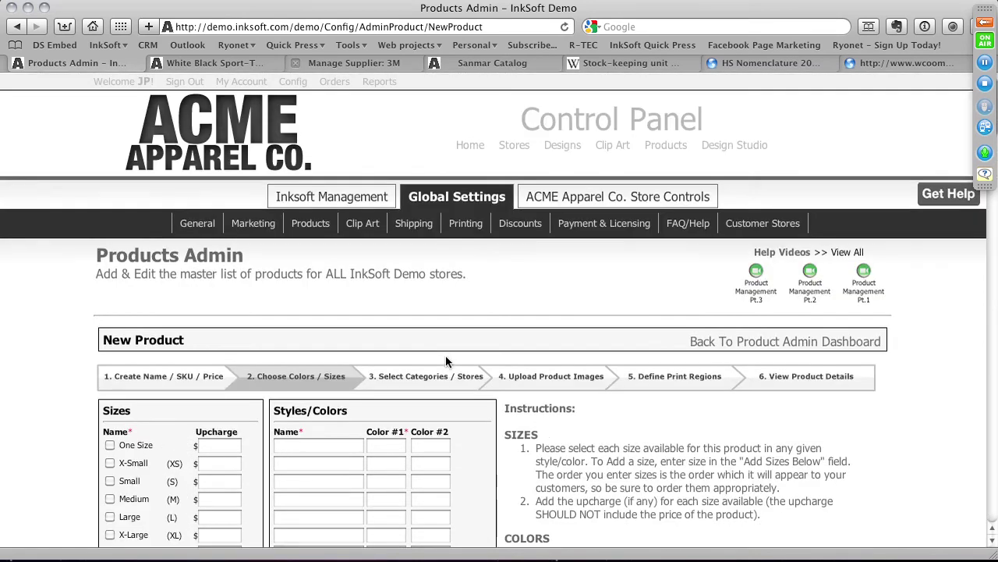
# - Select the sizes X-Small, Small, Medium, Large, X-Large and XX-Large for the product
pyautogui.scroll(-5, 292, 373)
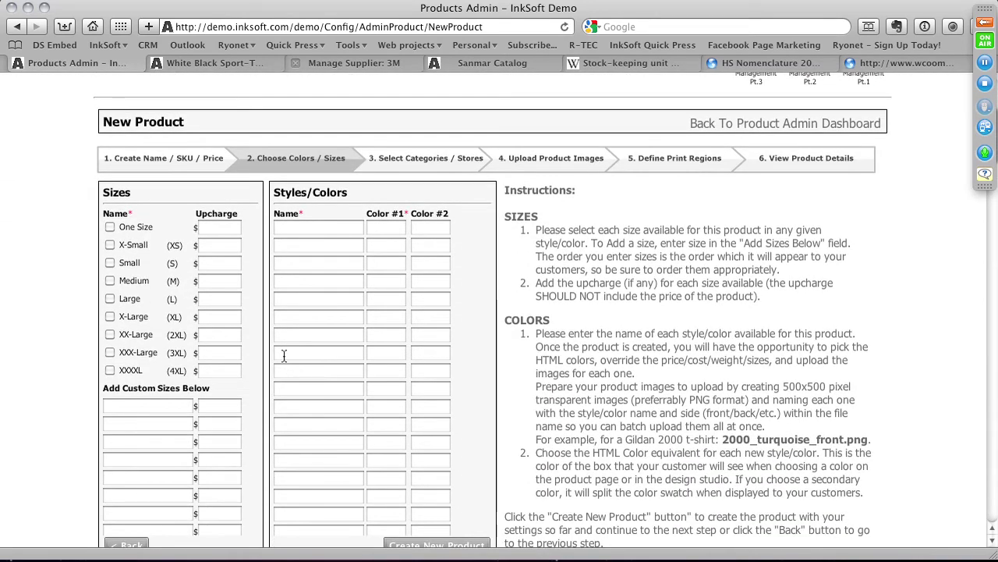
pyautogui.click(110, 227)
pyautogui.click(110, 227)
pyautogui.click(110, 263)
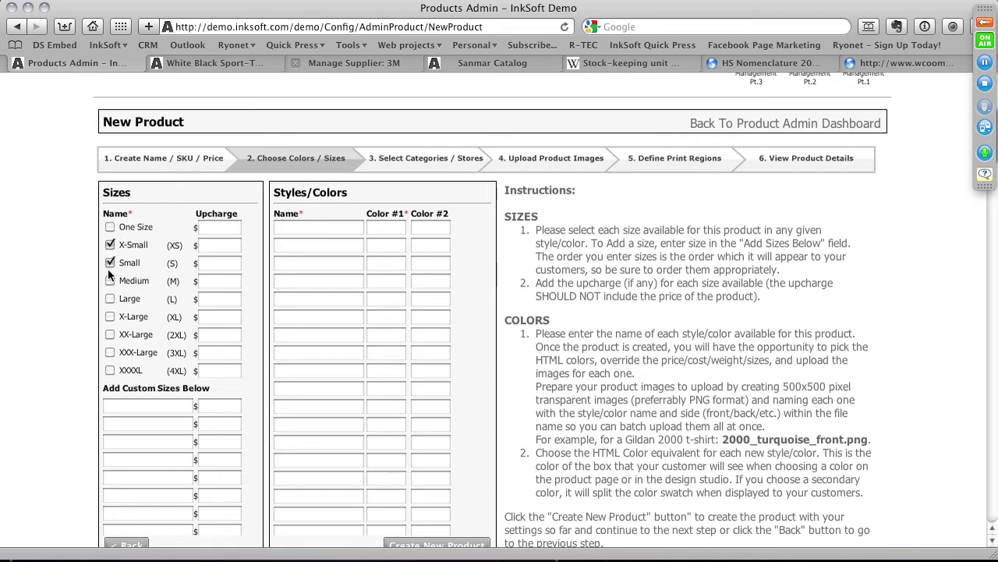
pyautogui.click(110, 281)
pyautogui.click(110, 299)
pyautogui.click(110, 317)
pyautogui.click(110, 334)
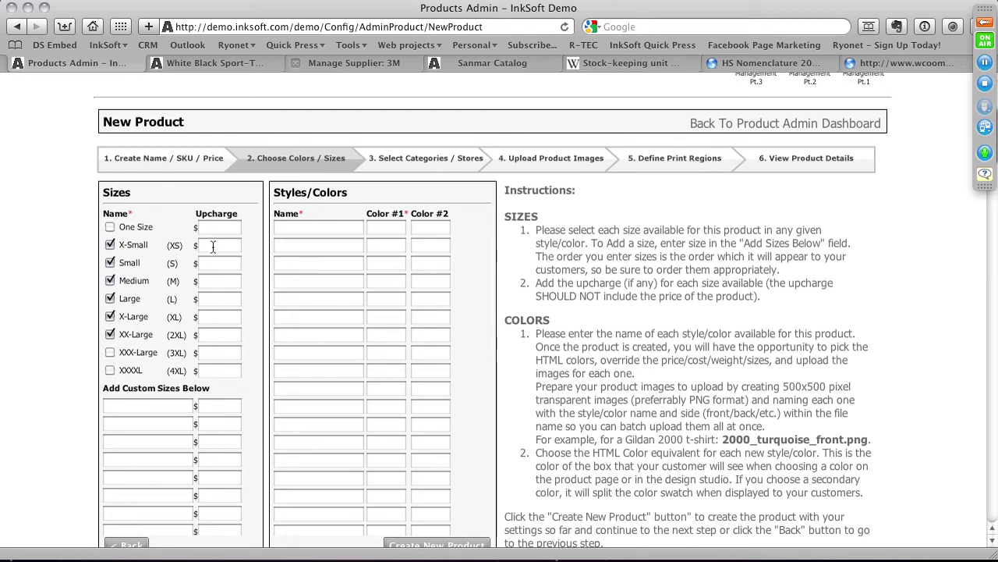
# - Set an upcharge of $5 for X-Large and $10 for XX-Large
pyautogui.click(210, 317)
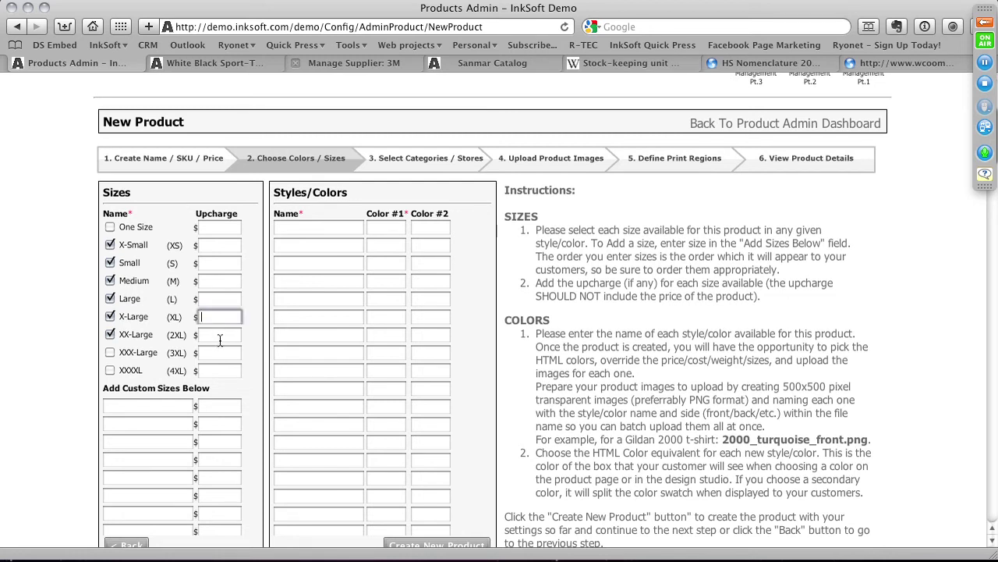
pyautogui.write('5')
pyautogui.click(218, 338)
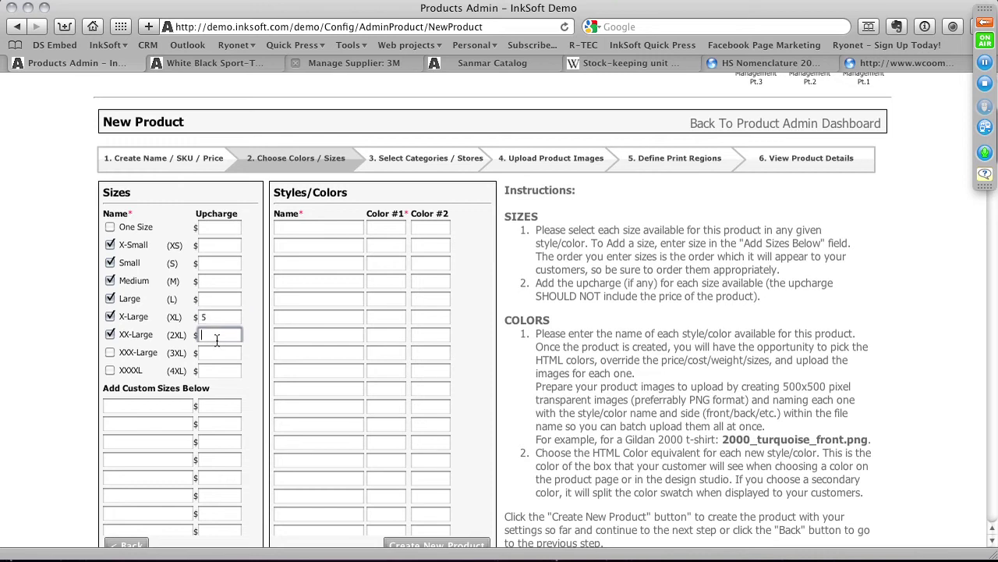
pyautogui.write('10')
pyautogui.click(345, 374)
pyautogui.scroll(-3, 333, 356)
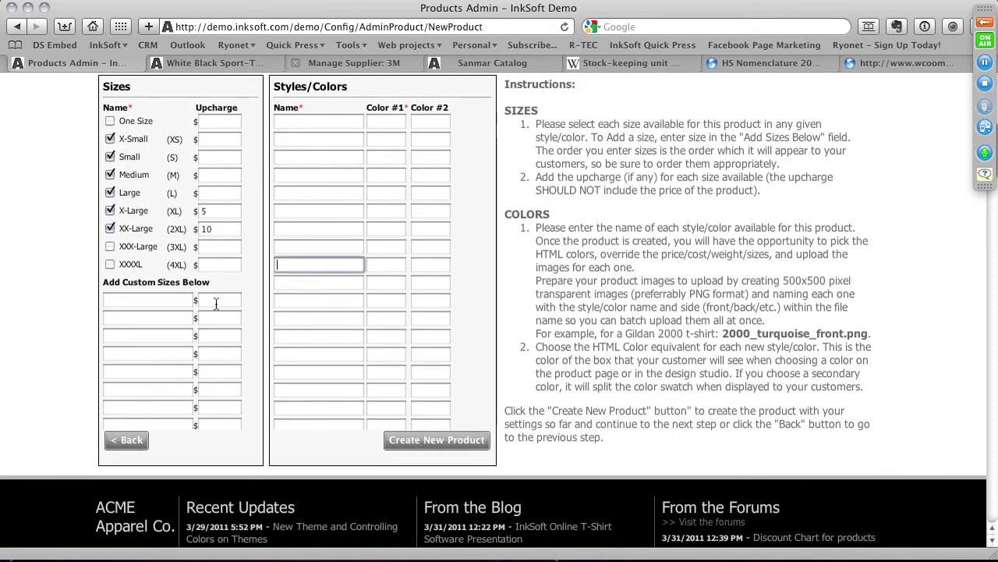
pyautogui.click(139, 298)
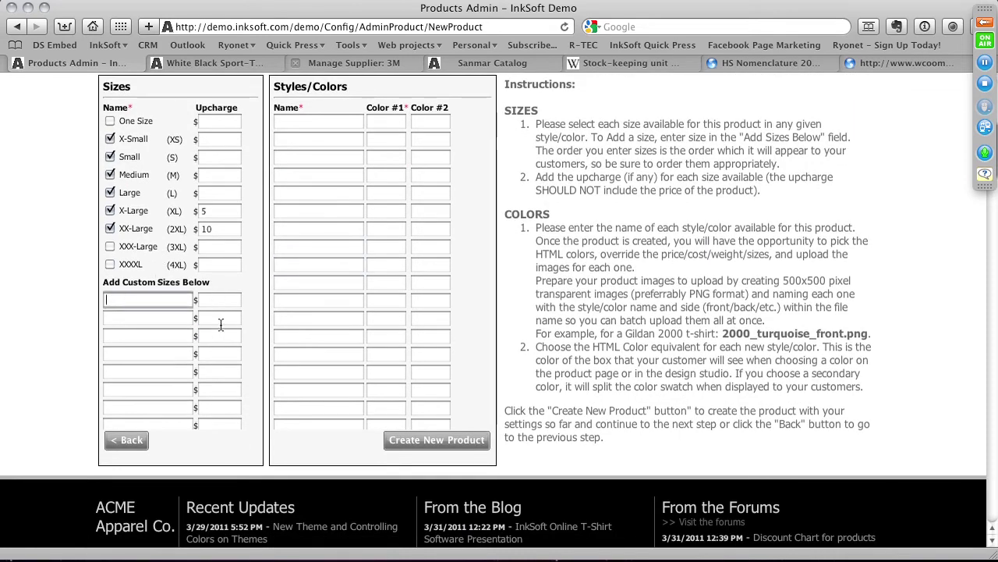
pyautogui.scroll(5, 211, 327)
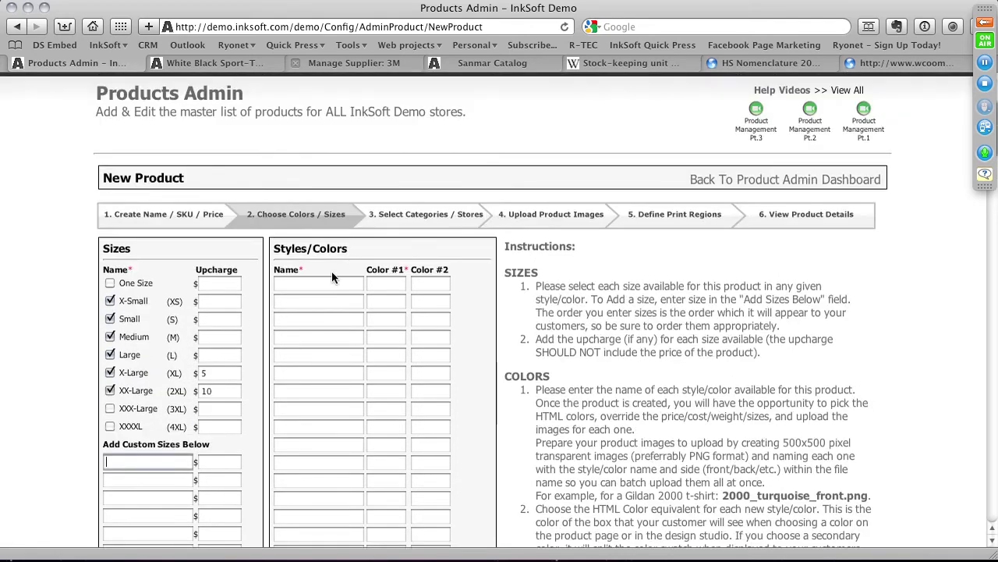
# - Offer the product in One Size only, deselecting all other sizes and clearing the X-Large and XX-Large upcharges
pyautogui.click(110, 283)
pyautogui.click(110, 301)
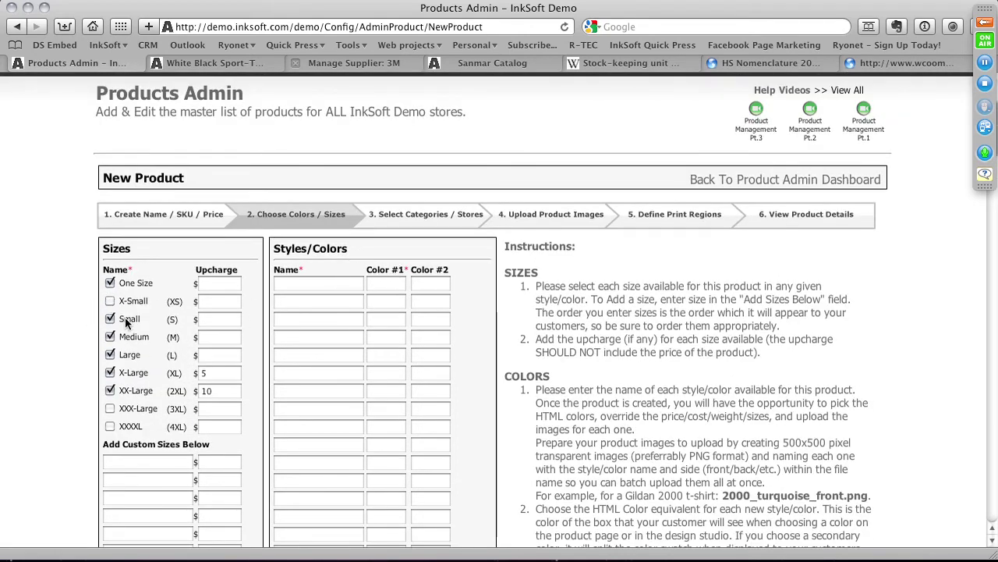
pyautogui.click(110, 319)
pyautogui.click(110, 337)
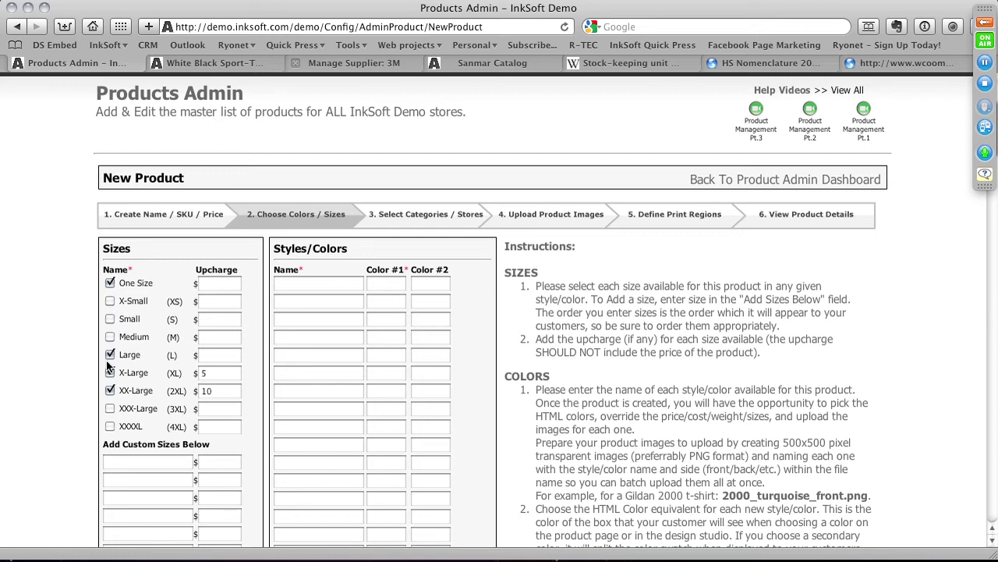
pyautogui.click(110, 373)
pyautogui.click(110, 390)
pyautogui.click(110, 355)
pyautogui.doubleClick(207, 379)
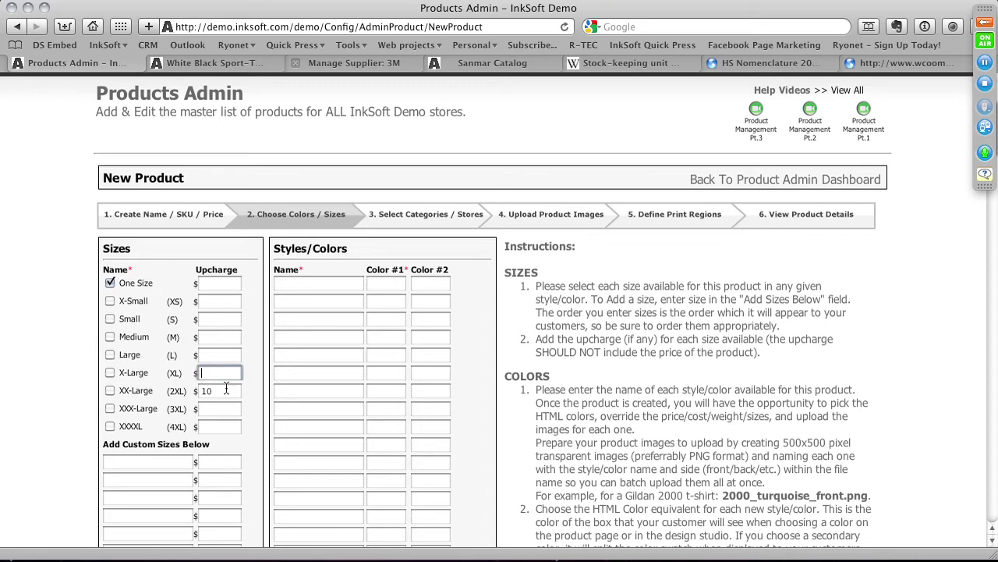
pyautogui.press('BackSpace')
pyautogui.click(202, 390)
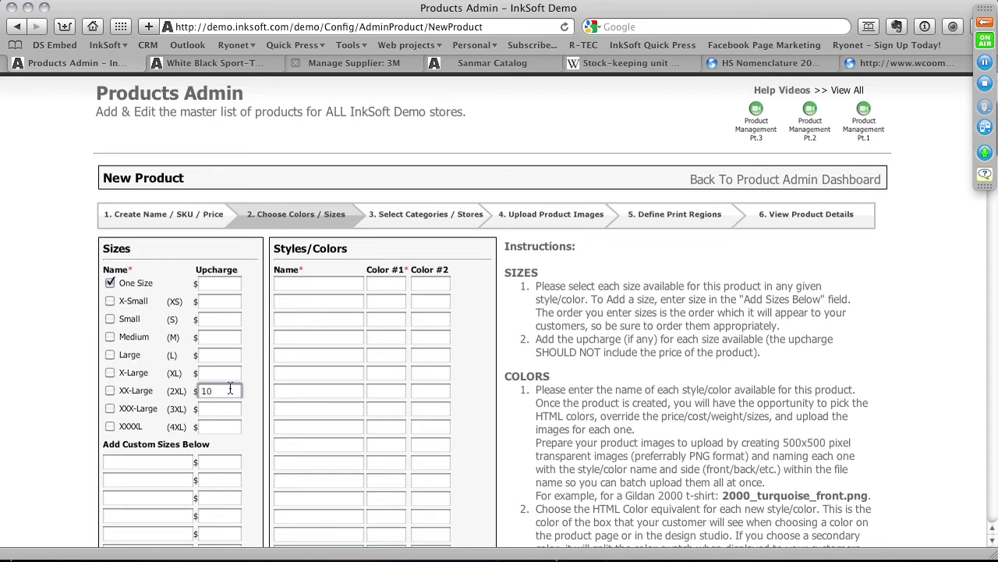
pyautogui.press('Delete')
pyautogui.press('Delete')
# - Add a style named White with FFFFFF as its first color
pyautogui.click(319, 285)
pyautogui.write('White')
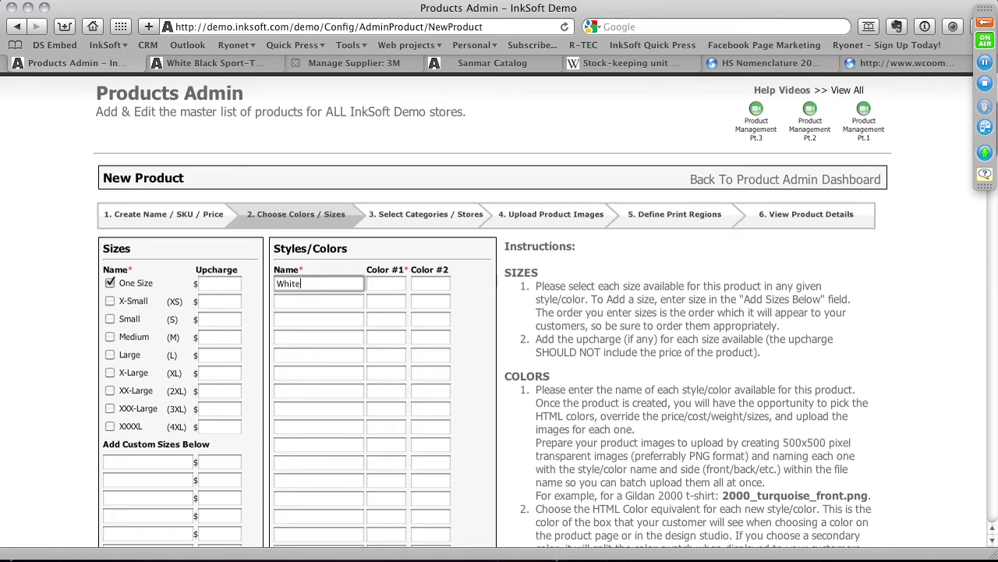
pyautogui.click(386, 283)
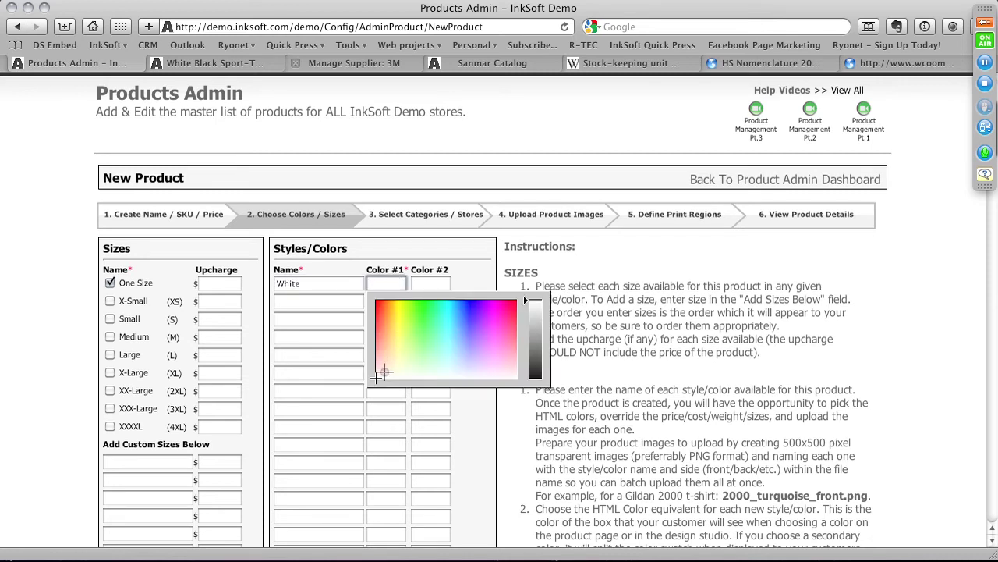
pyautogui.click(381, 377)
pyautogui.click(377, 380)
pyautogui.click(398, 328)
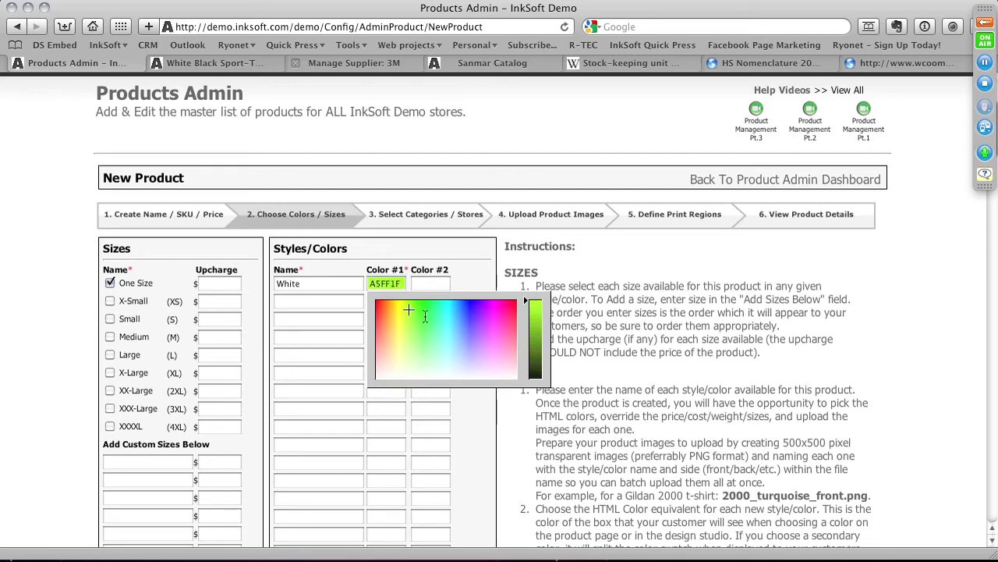
pyautogui.moveTo(404, 342)
pyautogui.mouseDown()
pyautogui.moveTo(448, 325)
pyautogui.moveTo(344, 368)
pyautogui.moveTo(299, 359)
pyautogui.mouseUp()
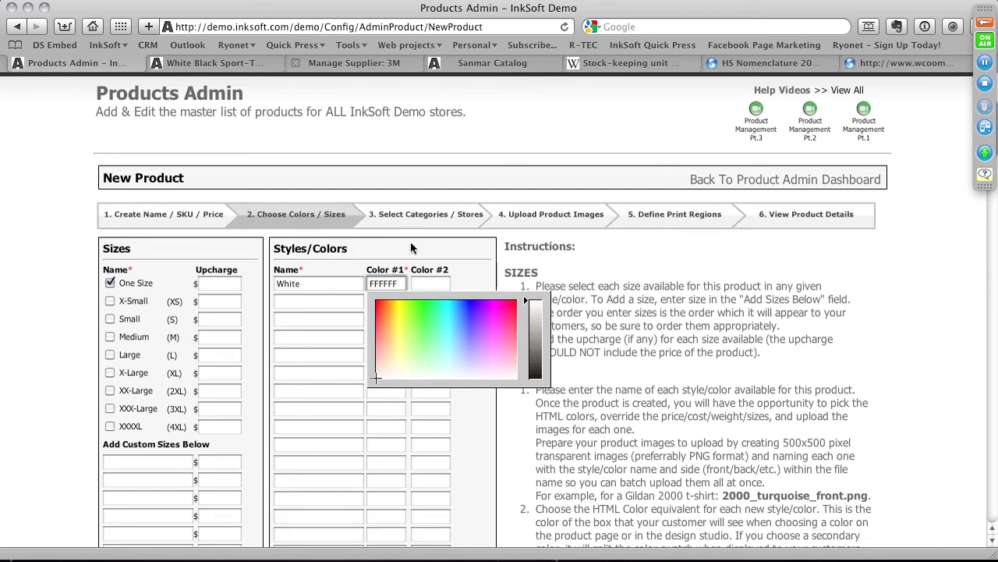
pyautogui.click(426, 291)
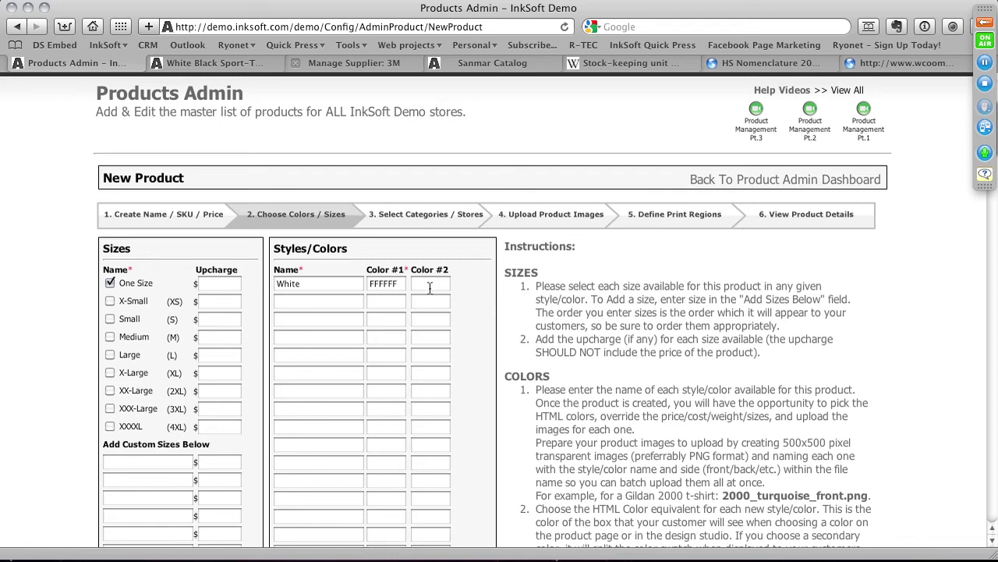
# - Create the new product from the entered settings and continue to its store and category selection
pyautogui.scroll(-1, 475, 331)
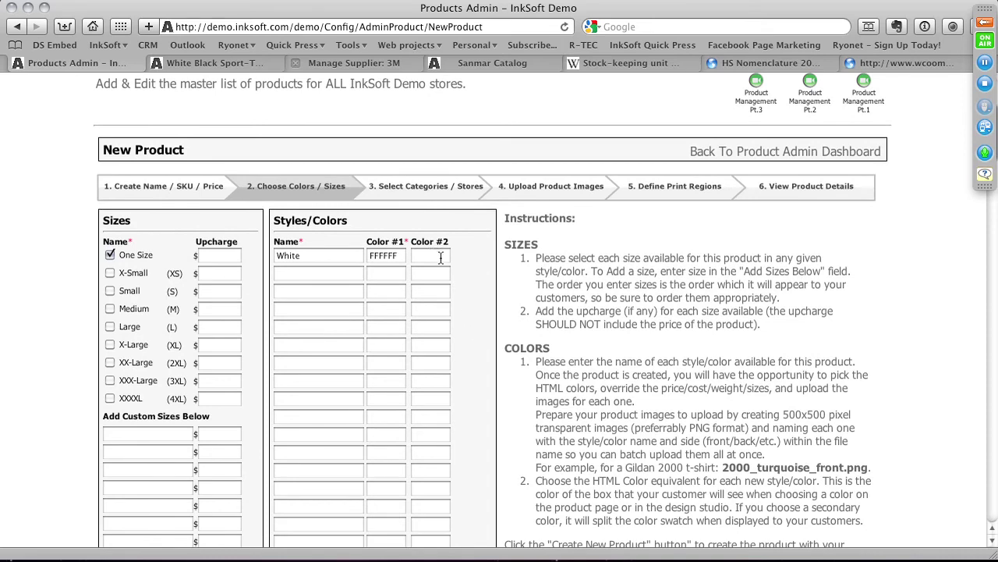
pyautogui.scroll(-5, 450, 333)
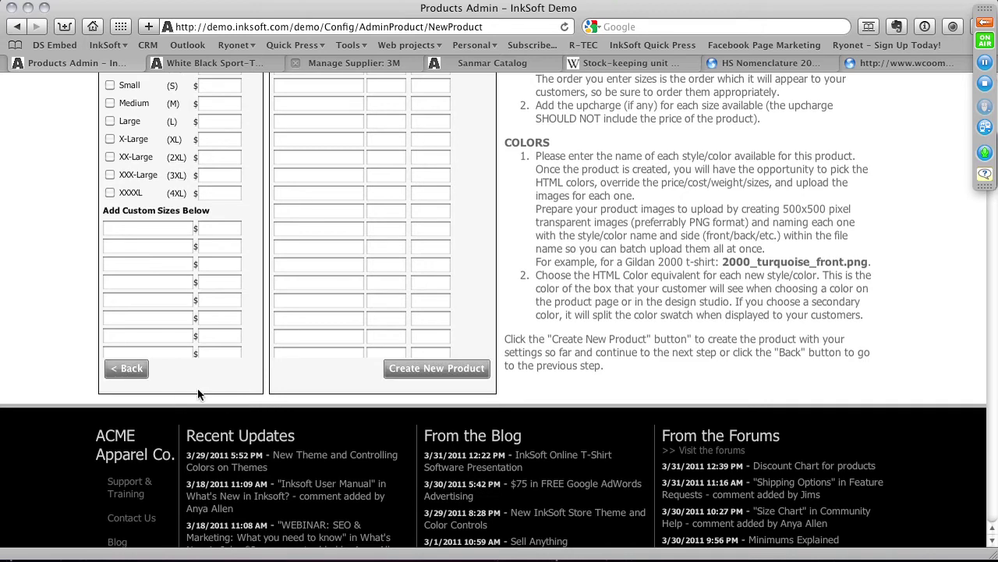
pyautogui.click(435, 368)
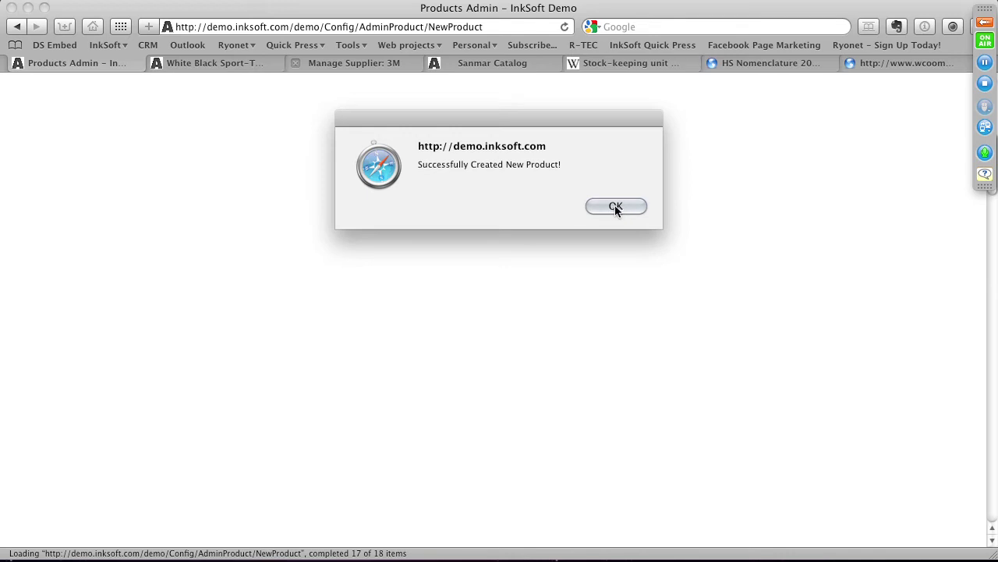
pyautogui.click(636, 206)
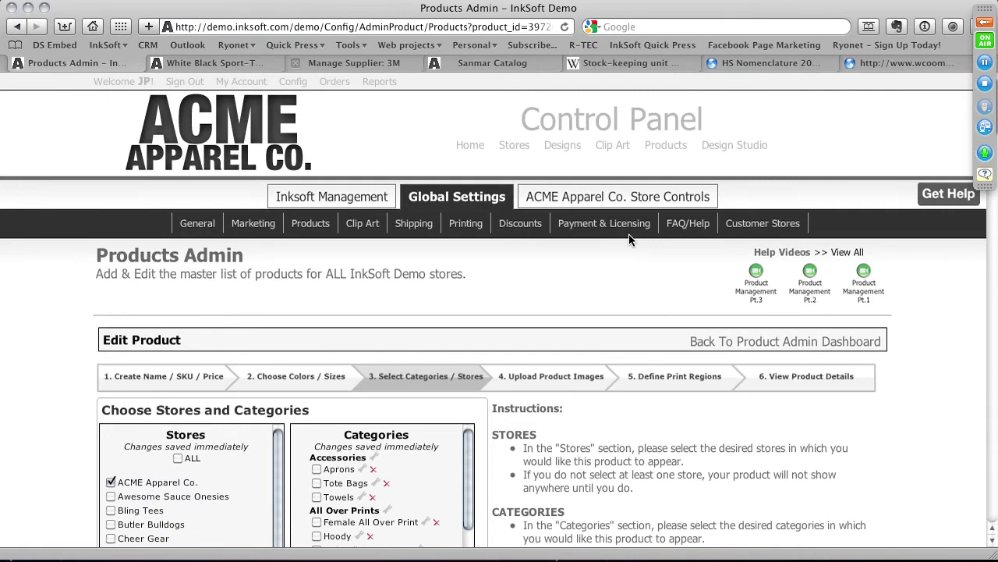
# - Assign the product to only the ACME Apparel Co., Dante and Mascot Gear stores
pyautogui.scroll(-10, 606, 281)
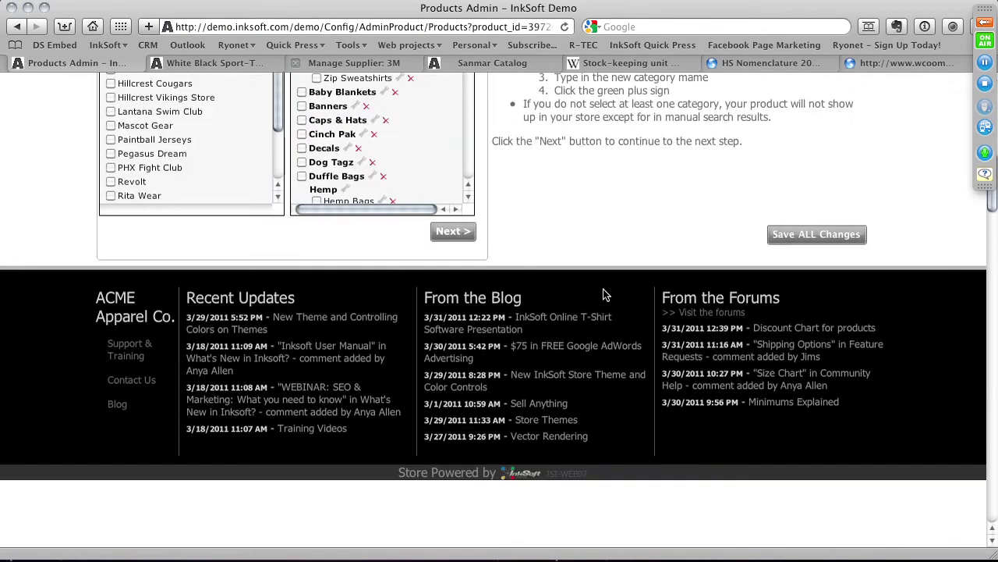
pyautogui.scroll(12, 606, 294)
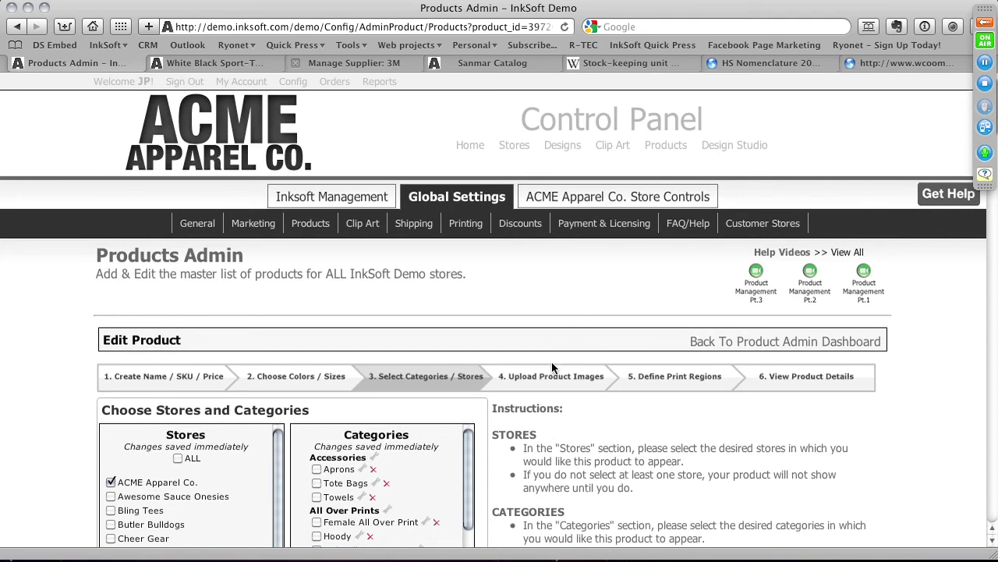
pyautogui.scroll(-3, 518, 387)
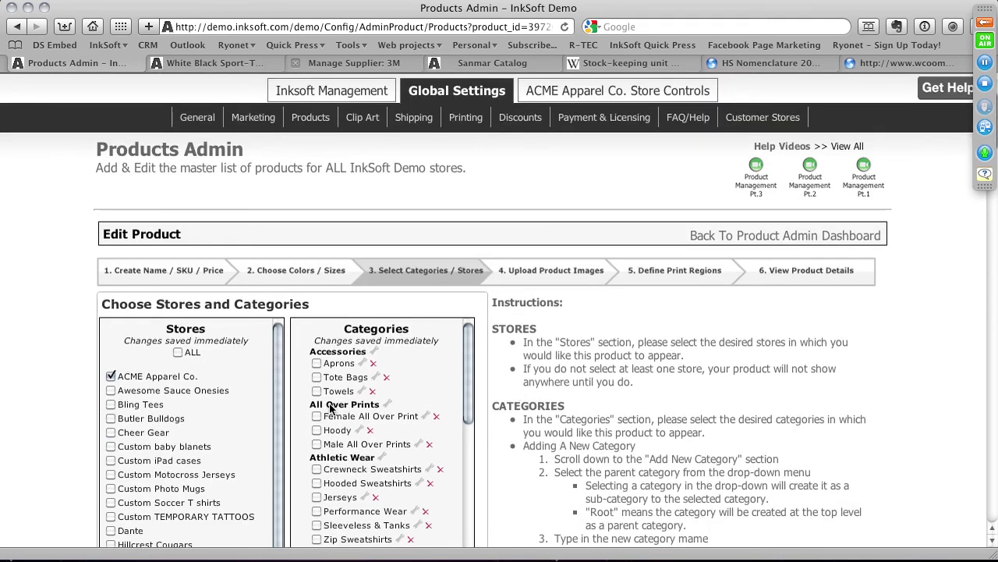
pyautogui.scroll(-3, 332, 410)
pyautogui.scroll(6, 336, 409)
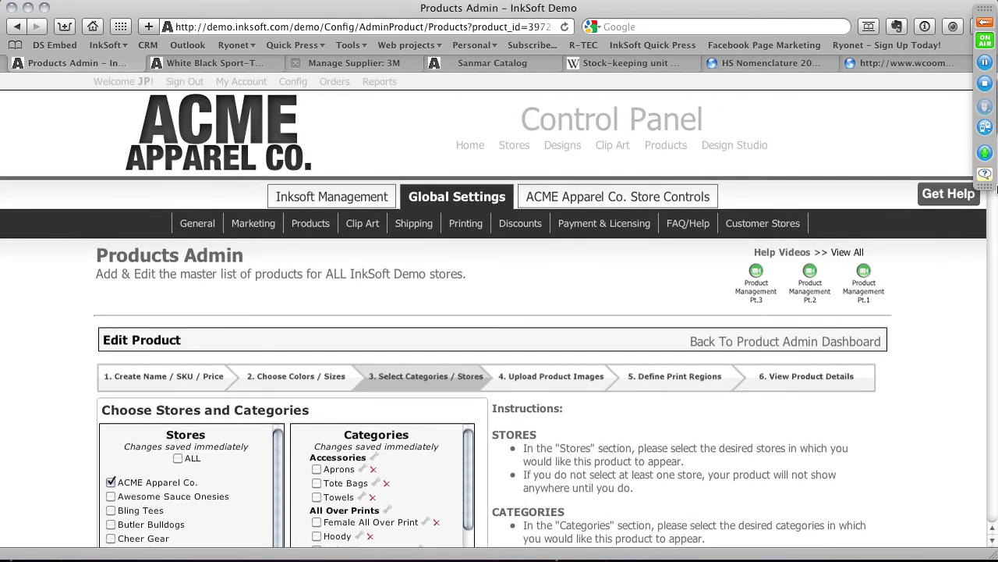
pyautogui.scroll(-6, 921, 300)
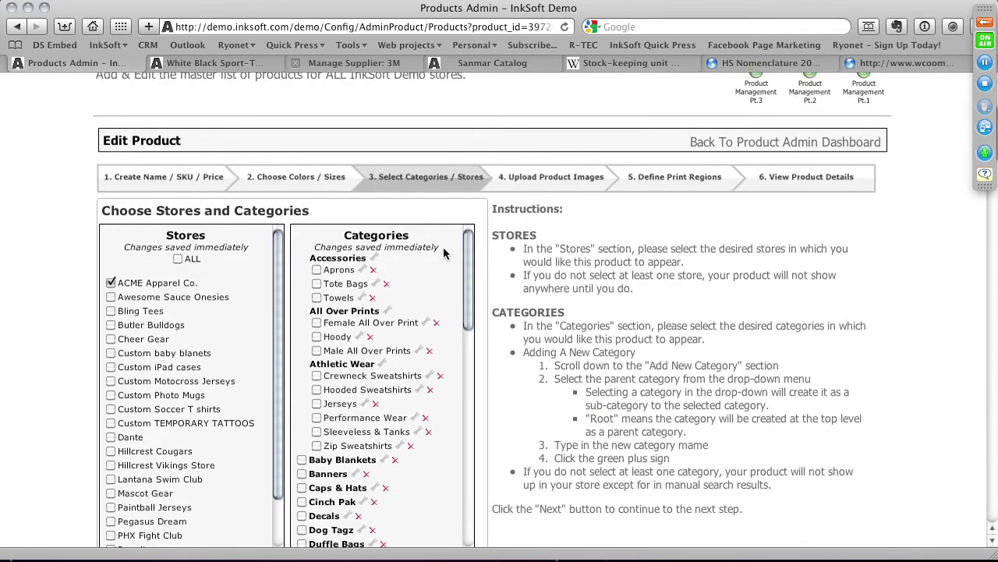
pyautogui.click(179, 260)
pyautogui.click(178, 260)
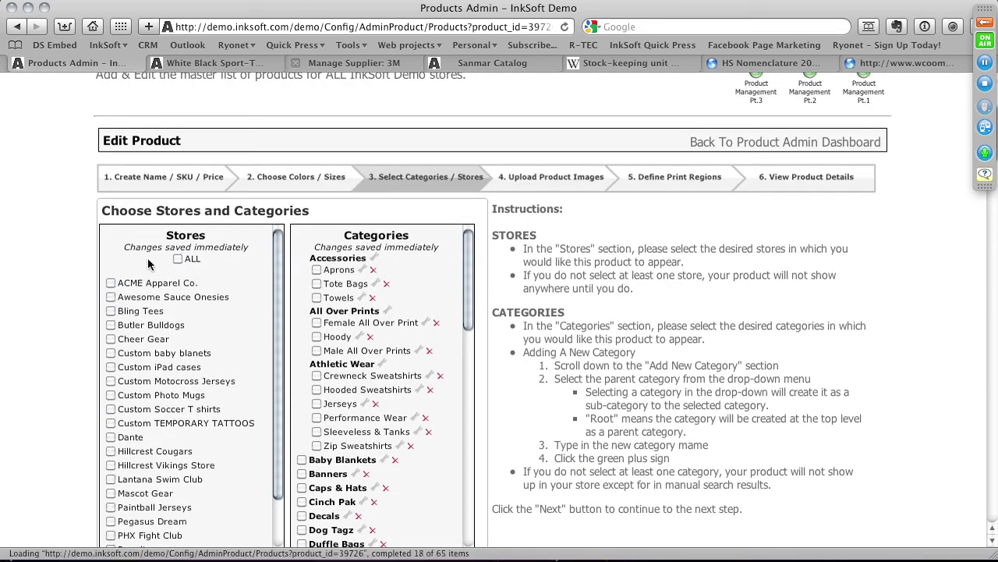
pyautogui.click(110, 284)
pyautogui.click(111, 438)
pyautogui.click(111, 494)
# - Add a new category named Stress Balls under the root parent in the product's category list
pyautogui.scroll(-15, 373, 336)
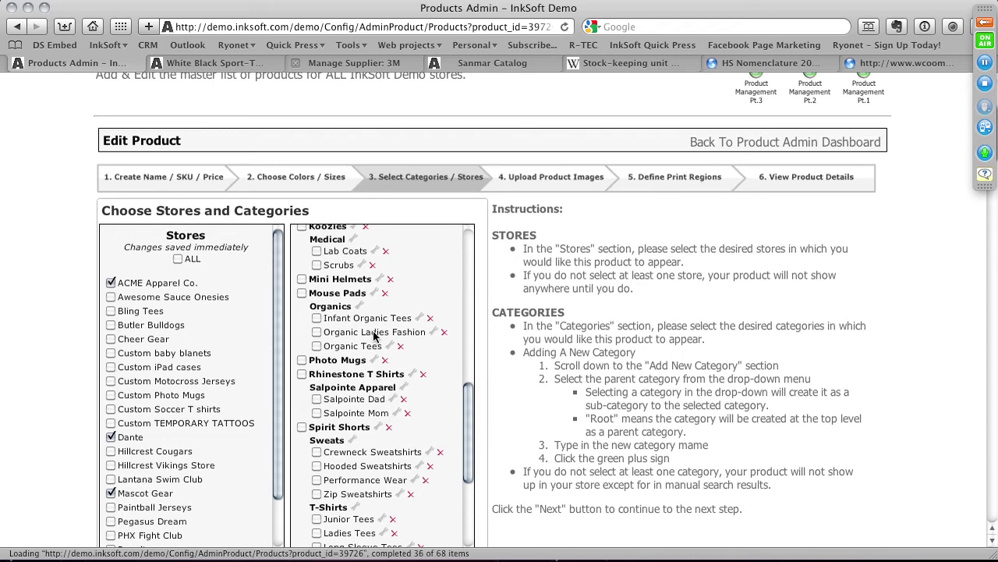
pyautogui.scroll(-10, 373, 336)
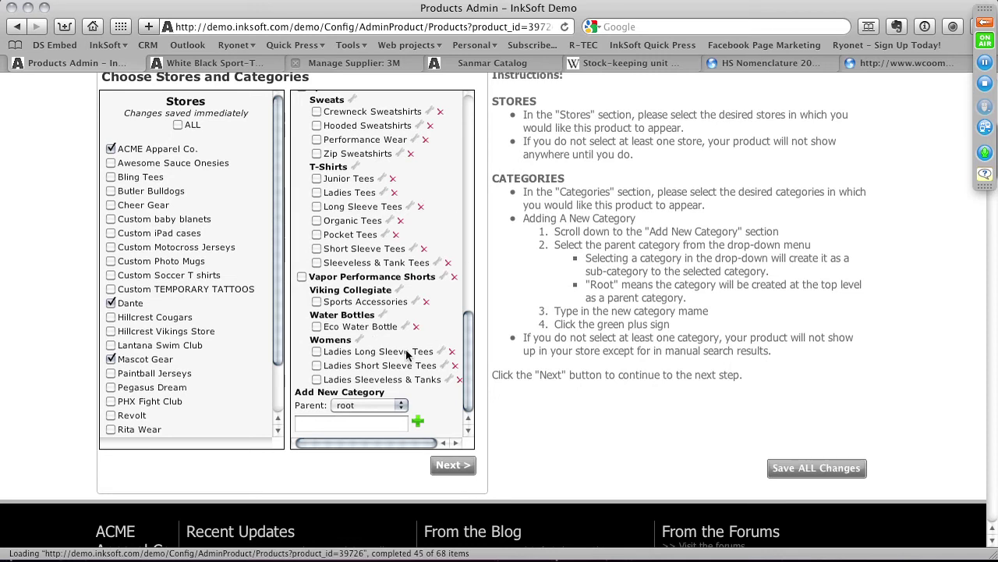
pyautogui.click(316, 424)
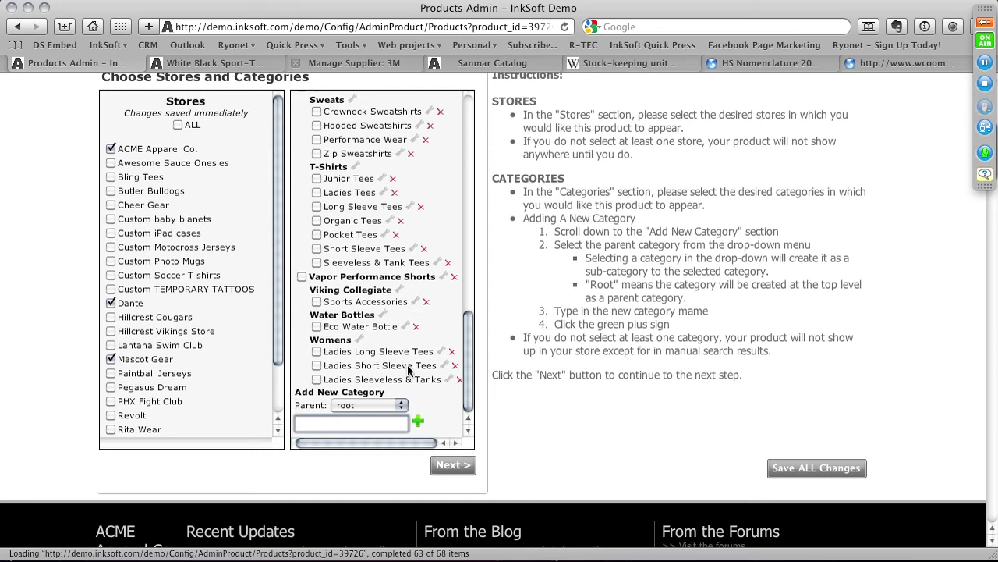
pyautogui.scroll(5, 423, 351)
pyautogui.scroll(-6, 423, 352)
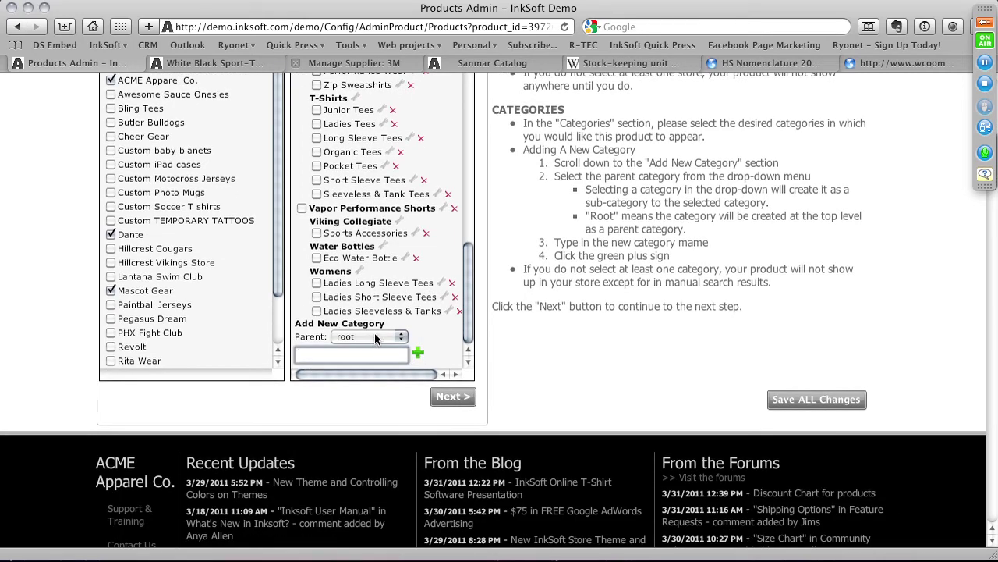
pyautogui.write('Stress Balls')
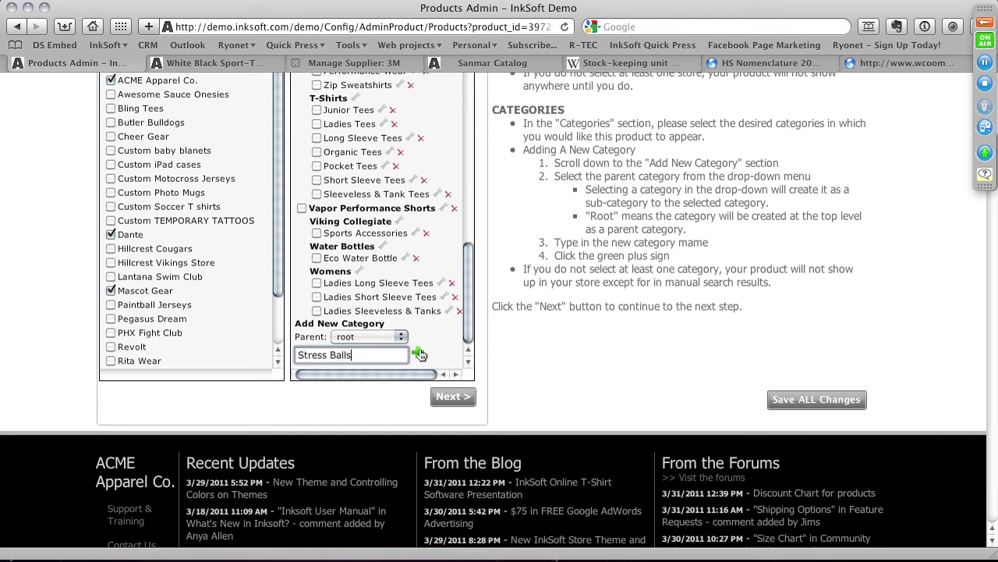
pyautogui.click(418, 353)
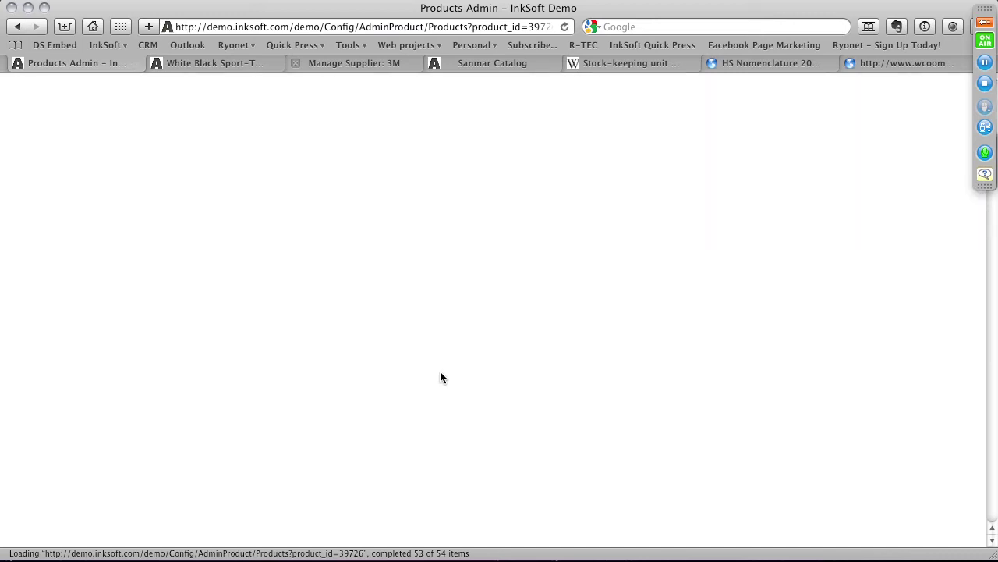
# - Assign the product to the Stress Balls category and continue to the product image upload stage
pyautogui.scroll(-5, 350, 296)
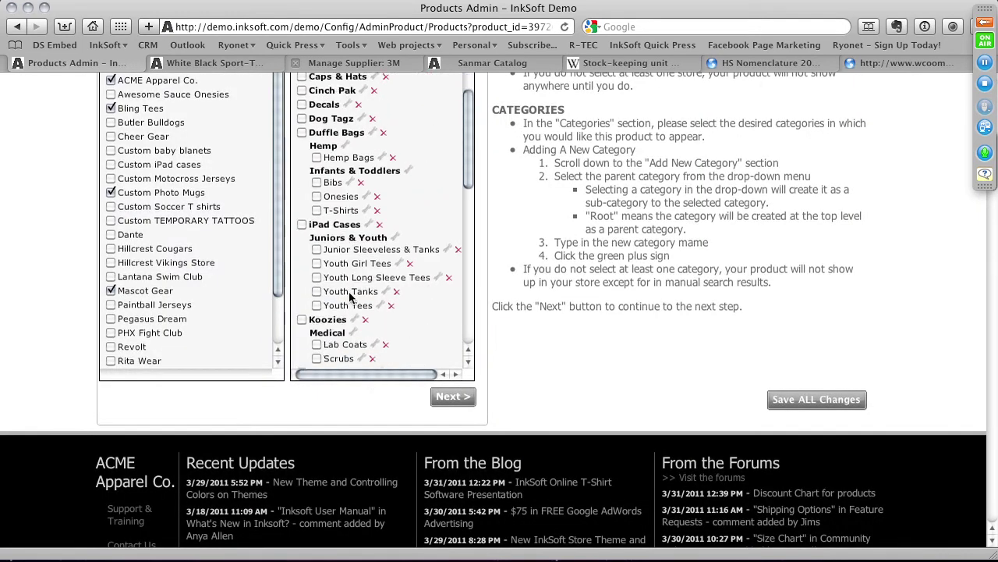
pyautogui.scroll(-5, 350, 296)
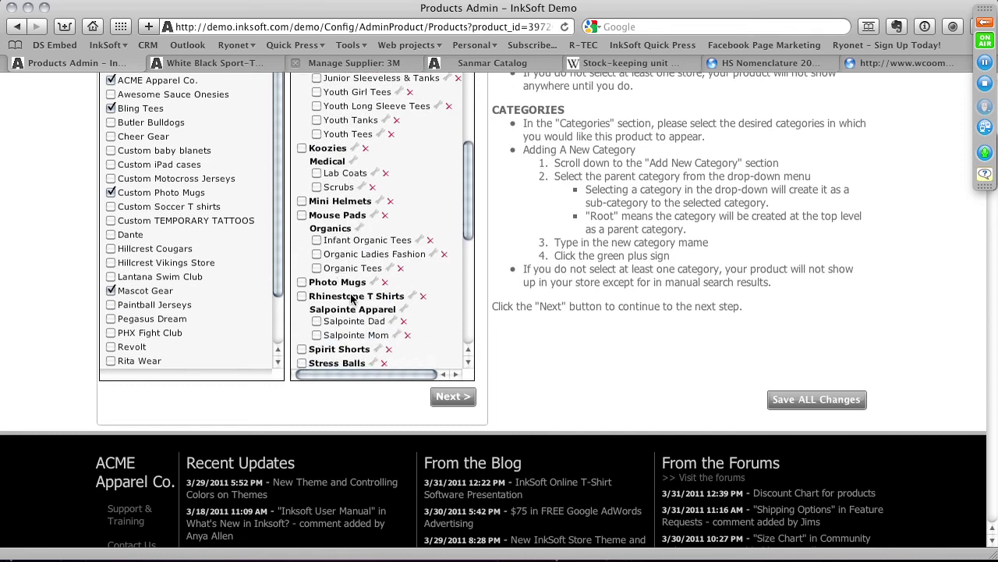
pyautogui.scroll(-1, 350, 296)
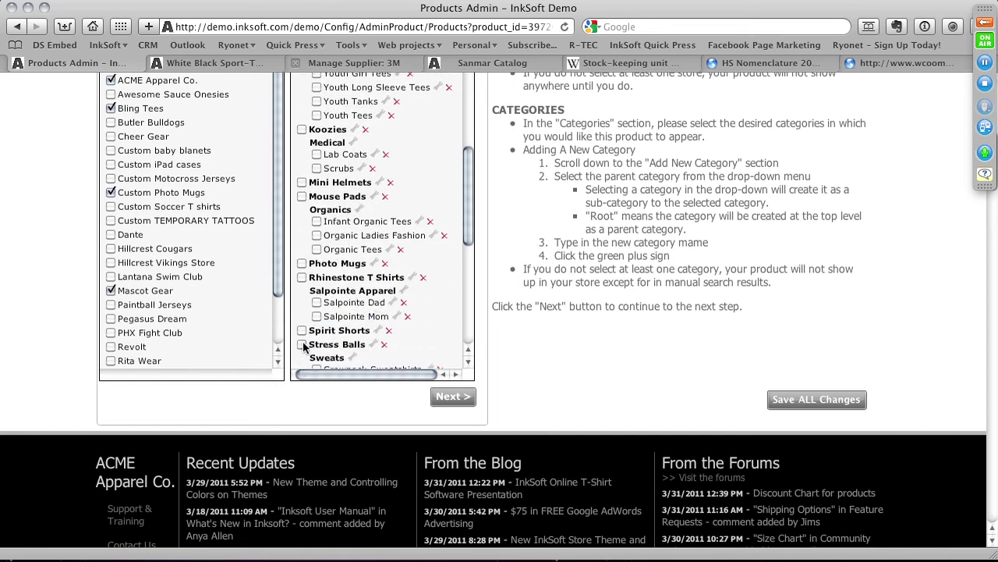
pyautogui.click(302, 344)
pyautogui.scroll(6, 635, 422)
pyautogui.scroll(-7, 635, 421)
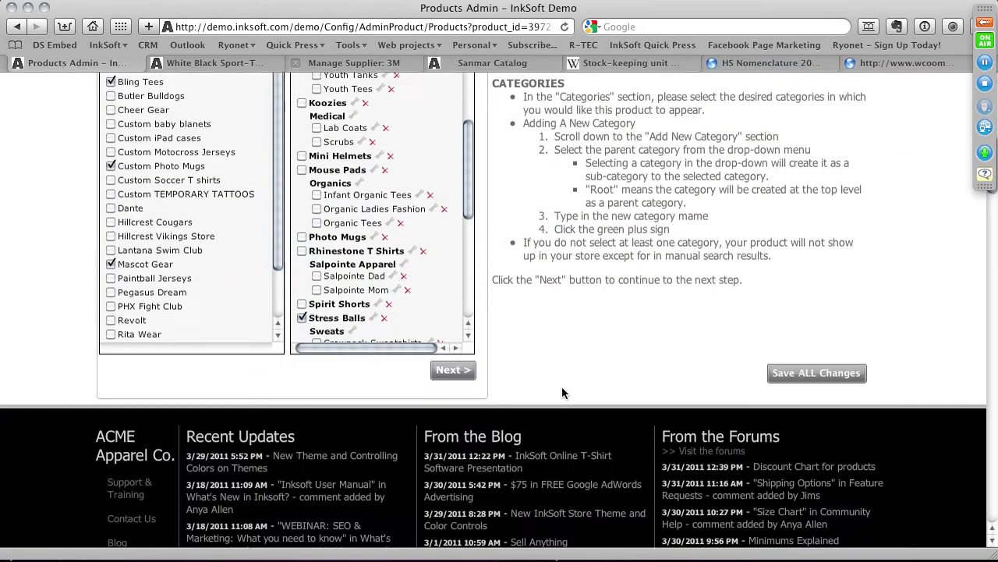
pyautogui.click(451, 374)
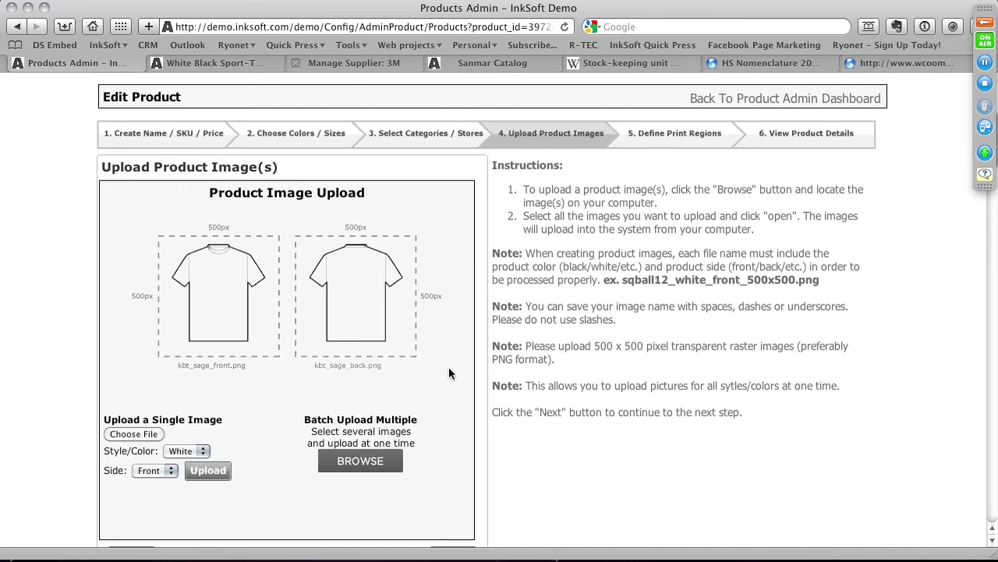
pyautogui.scroll(-1, 449, 373)
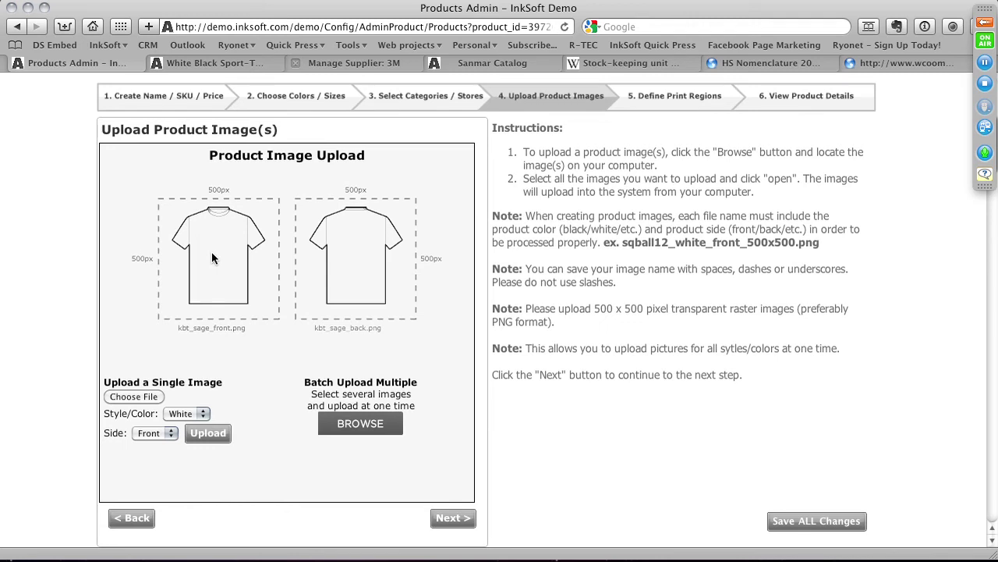
# - Search Google Images for "stress balls" in the browser page showing the Wikipedia stock-keeping unit article
pyautogui.click(599, 65)
pyautogui.click(620, 25)
pyautogui.write('strees')
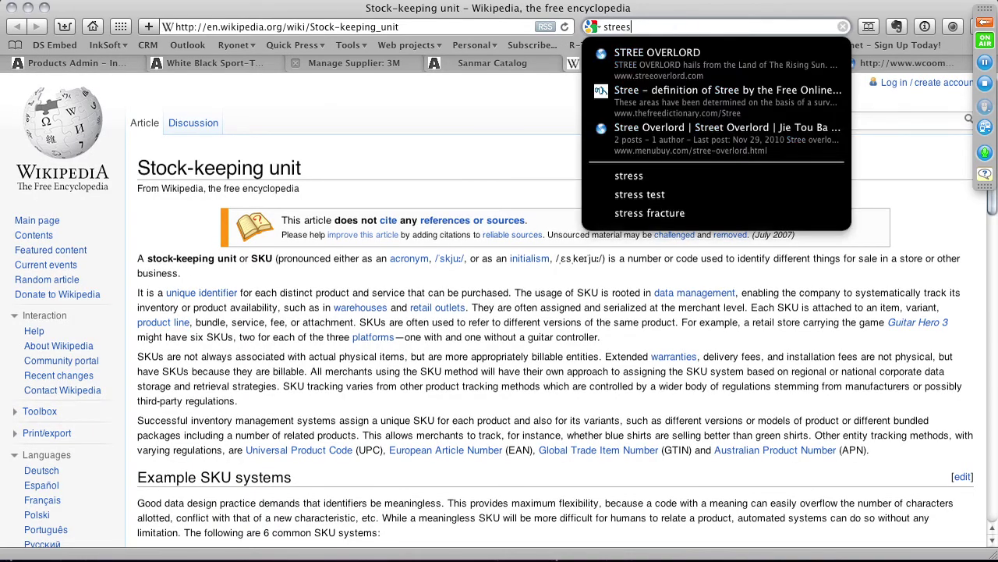
pyautogui.press('BackSpace')
pyautogui.write('ss ')
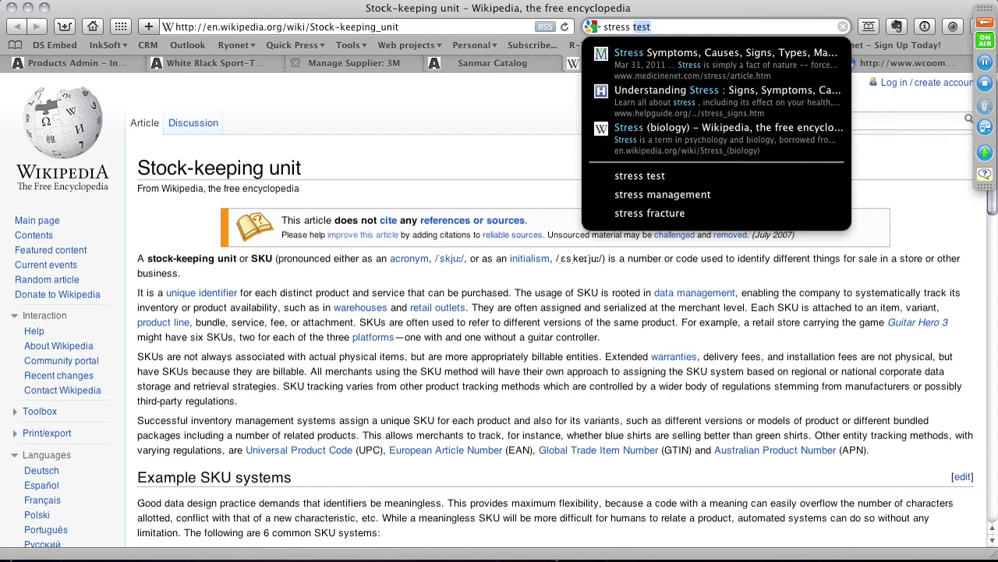
pyautogui.write('balls')
pyautogui.press('Return')
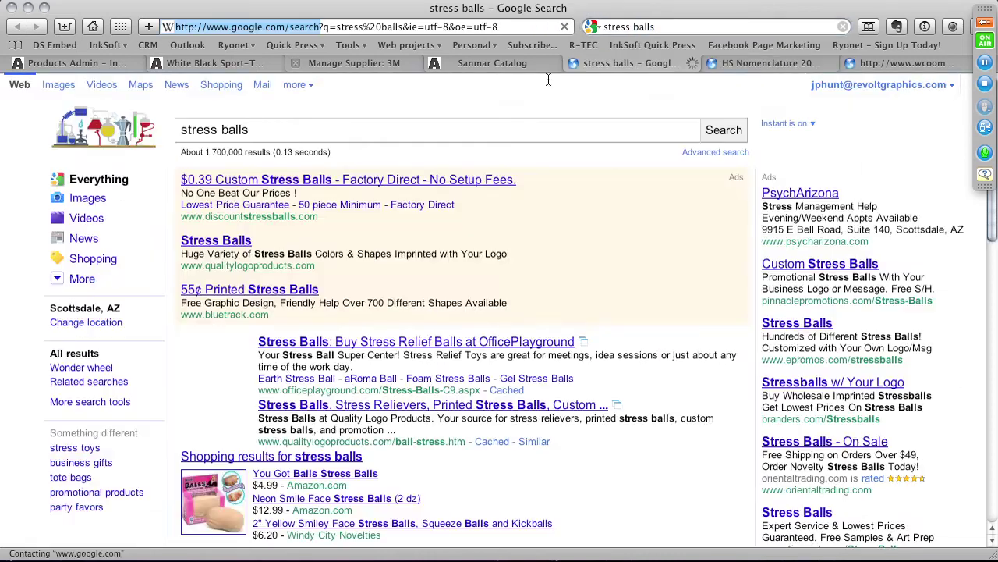
pyautogui.click(58, 84)
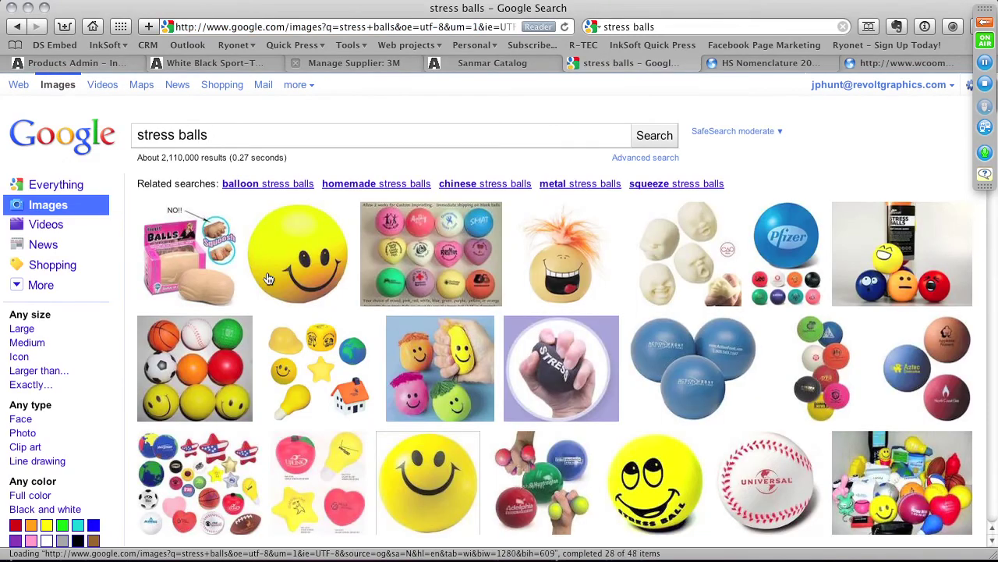
# - Filter the stress ball image results to white color and Medium size
pyautogui.scroll(-5, 437, 367)
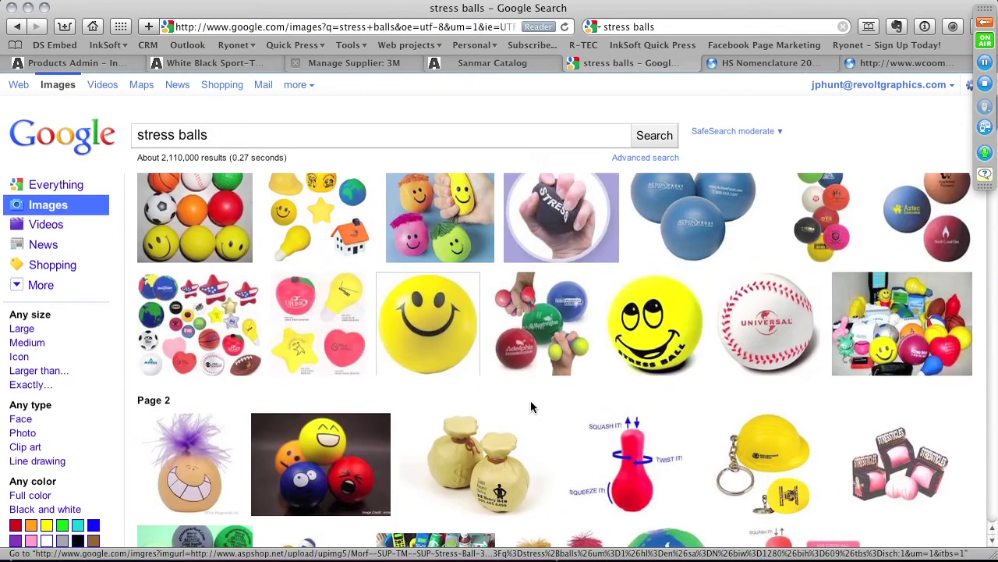
pyautogui.scroll(5, 202, 390)
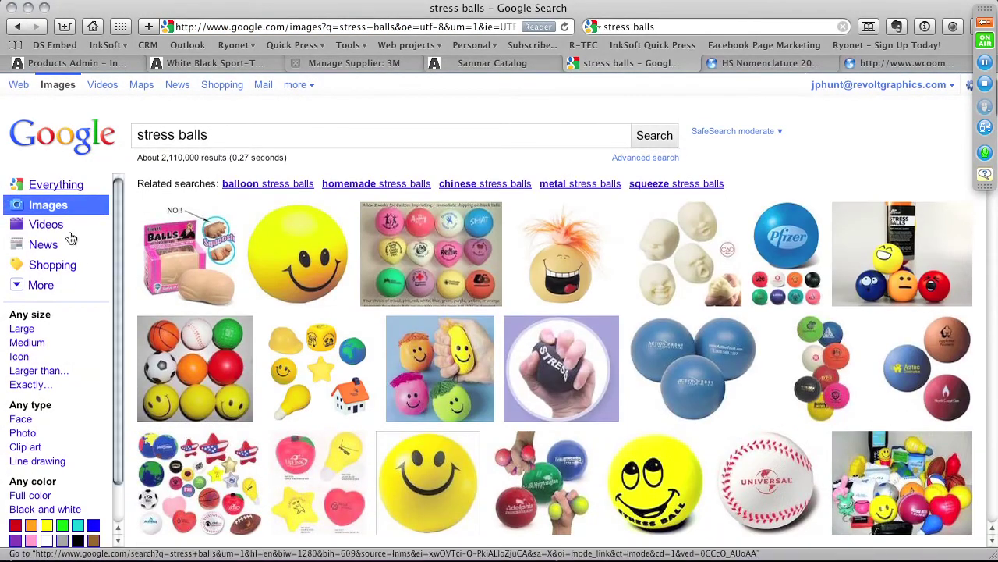
pyautogui.click(47, 541)
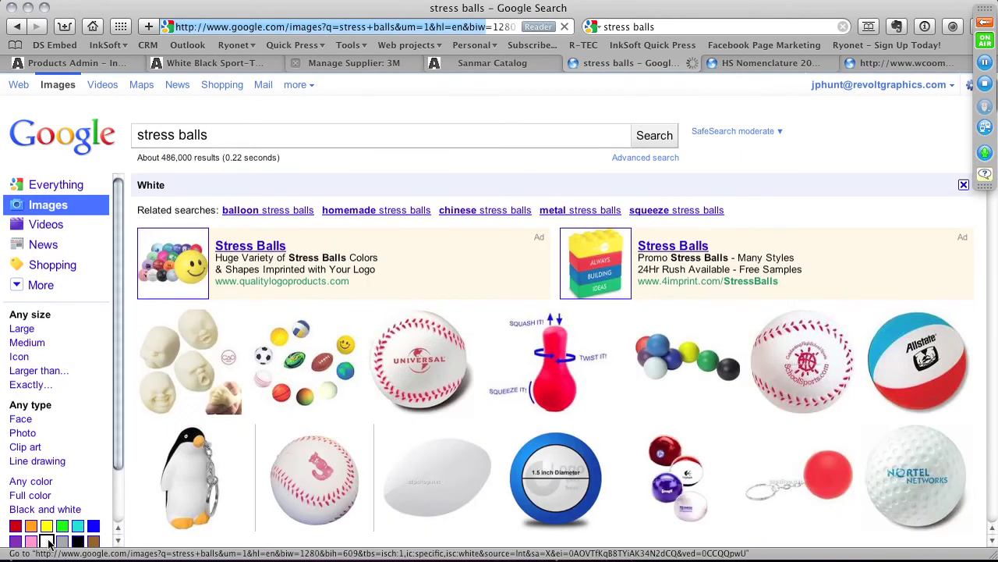
pyautogui.scroll(-2, 156, 306)
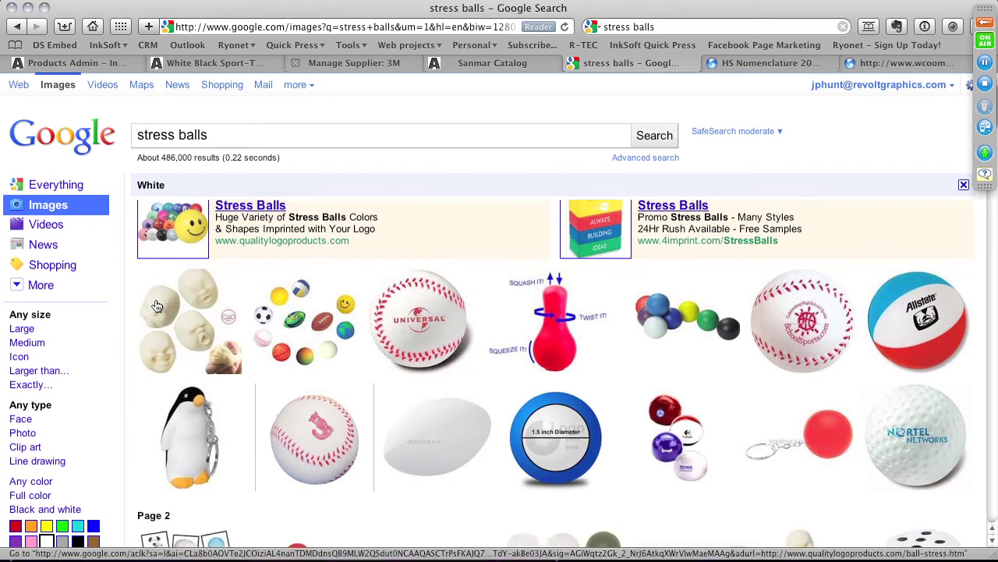
pyautogui.scroll(-2, 156, 306)
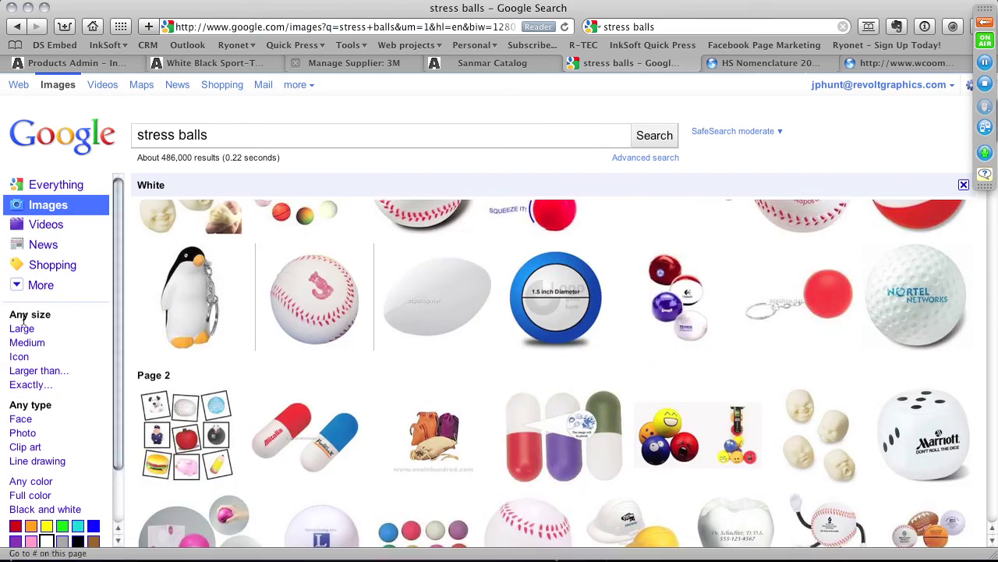
pyautogui.click(31, 347)
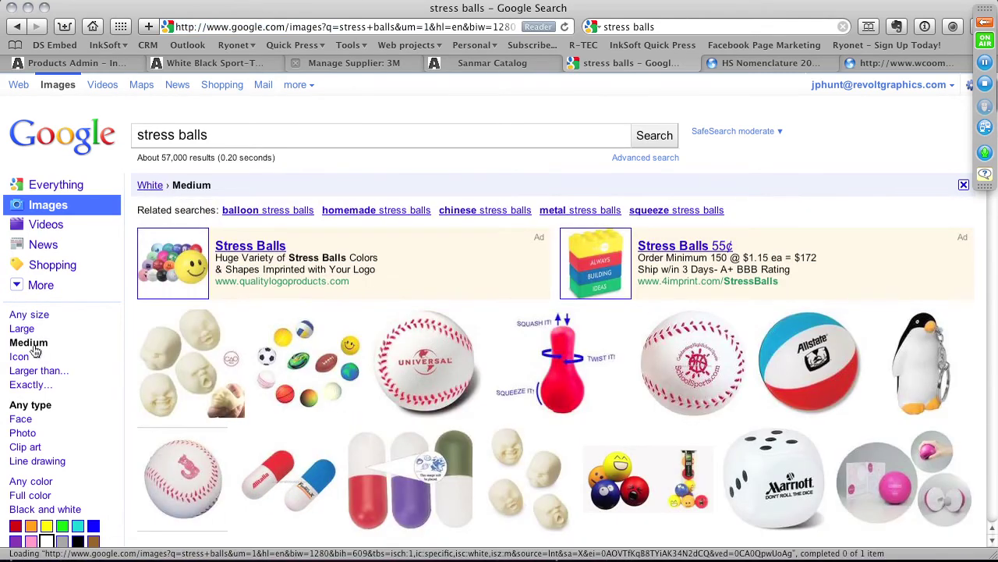
# - Browse the filtered stress ball image results for a plain white ball suitable as the product image
pyautogui.scroll(-6, 244, 375)
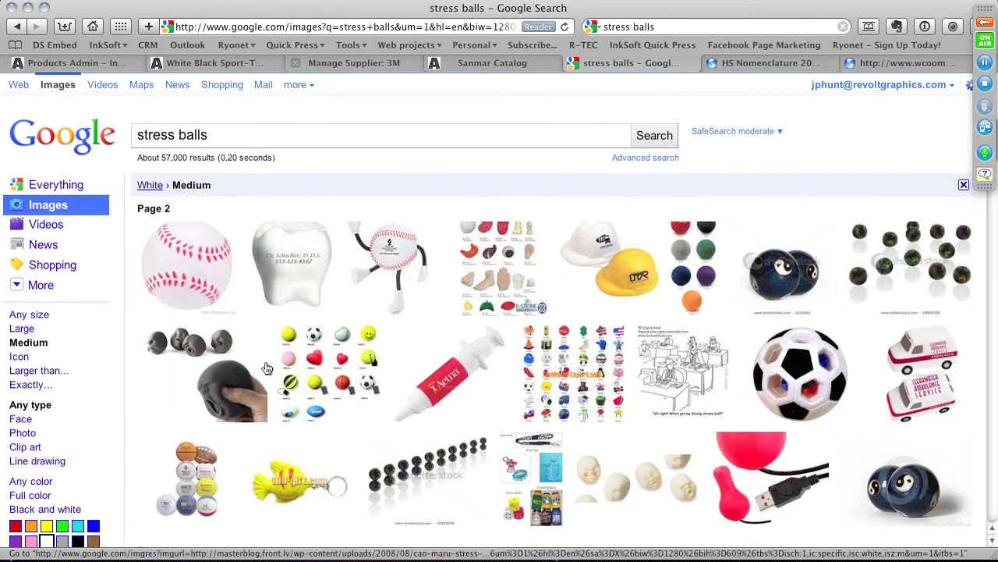
pyautogui.scroll(-5, 266, 367)
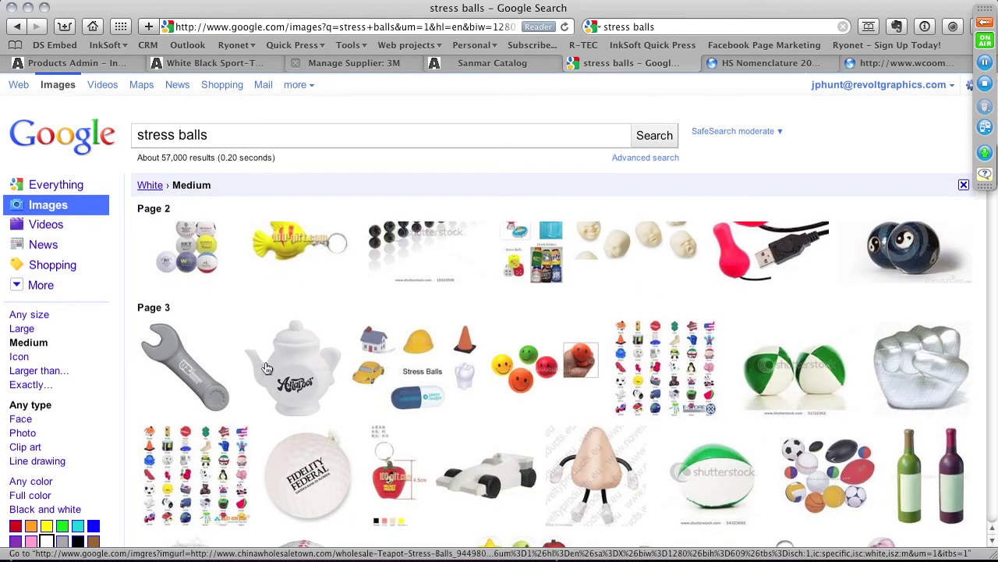
pyautogui.scroll(-6, 265, 366)
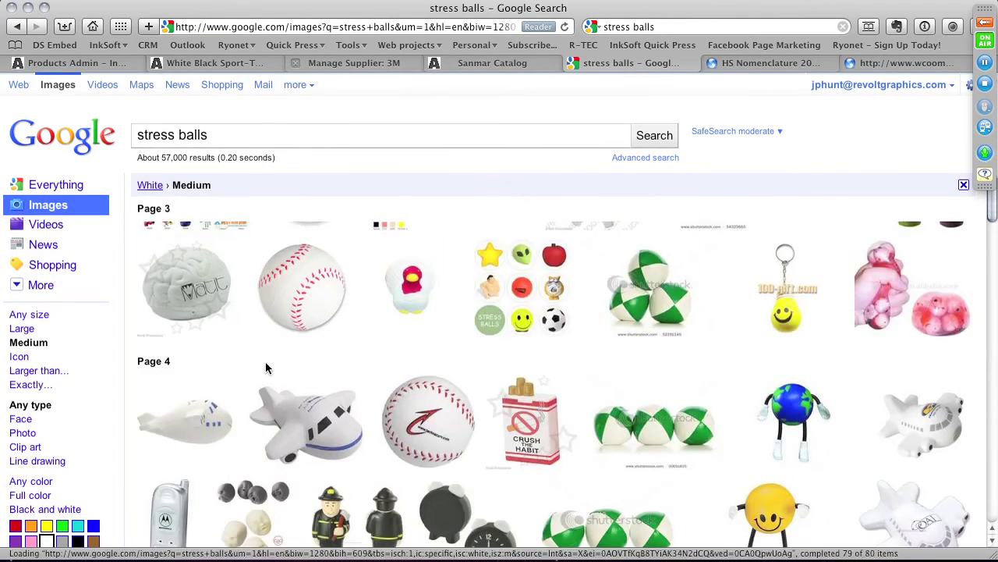
pyautogui.scroll(-1, 268, 367)
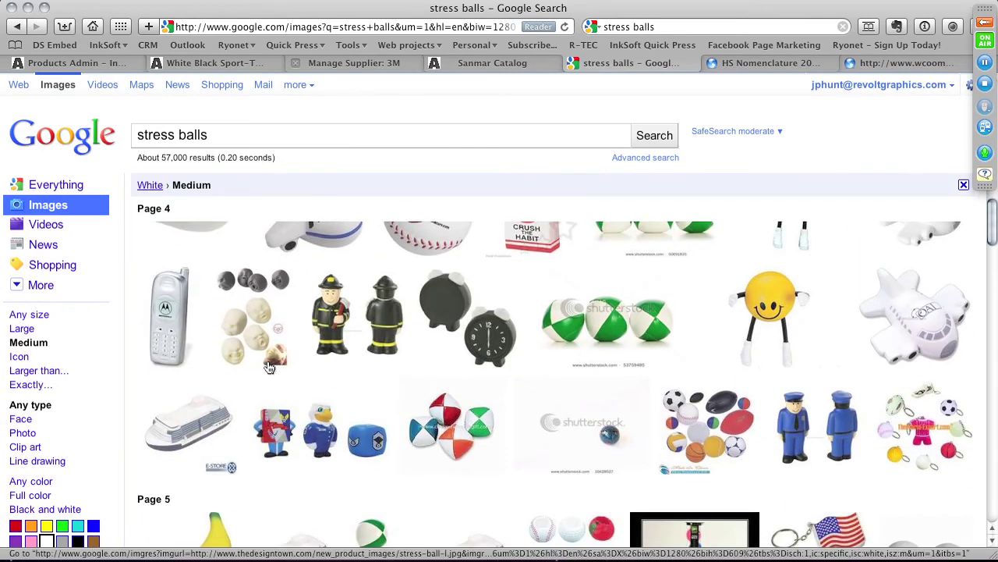
pyautogui.scroll(-5, 269, 367)
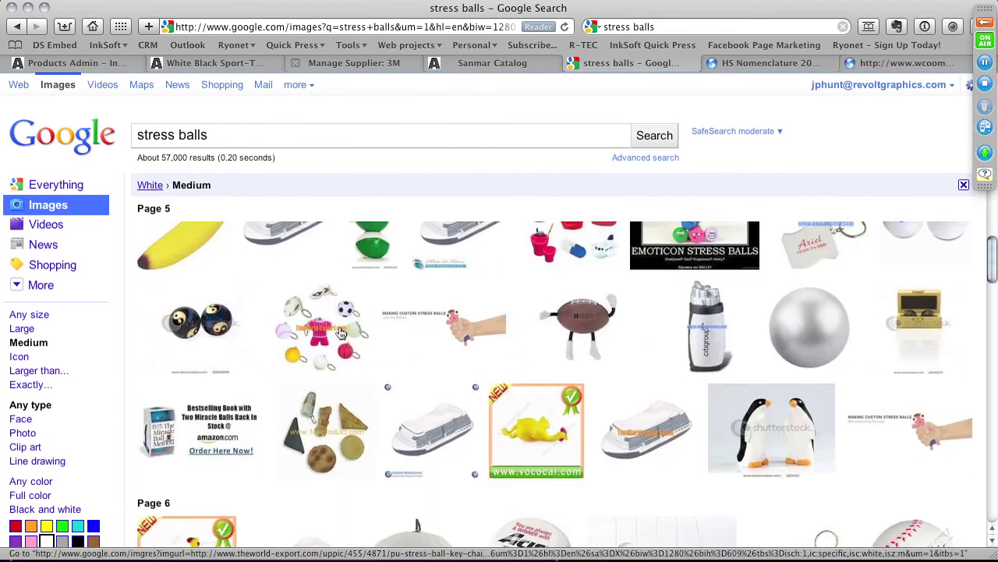
pyautogui.scroll(-1, 797, 336)
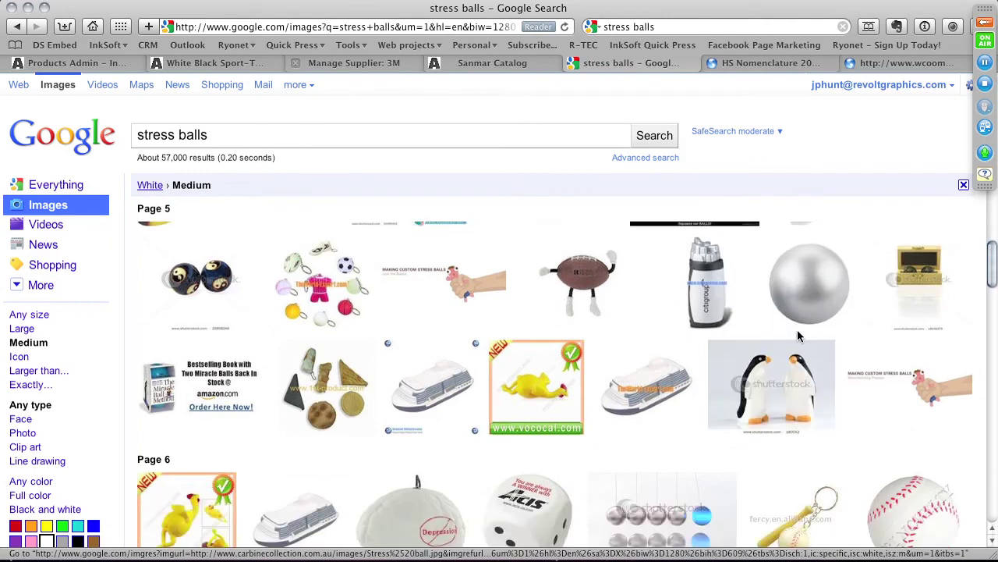
pyautogui.scroll(-4, 798, 335)
pyautogui.scroll(-2, 749, 384)
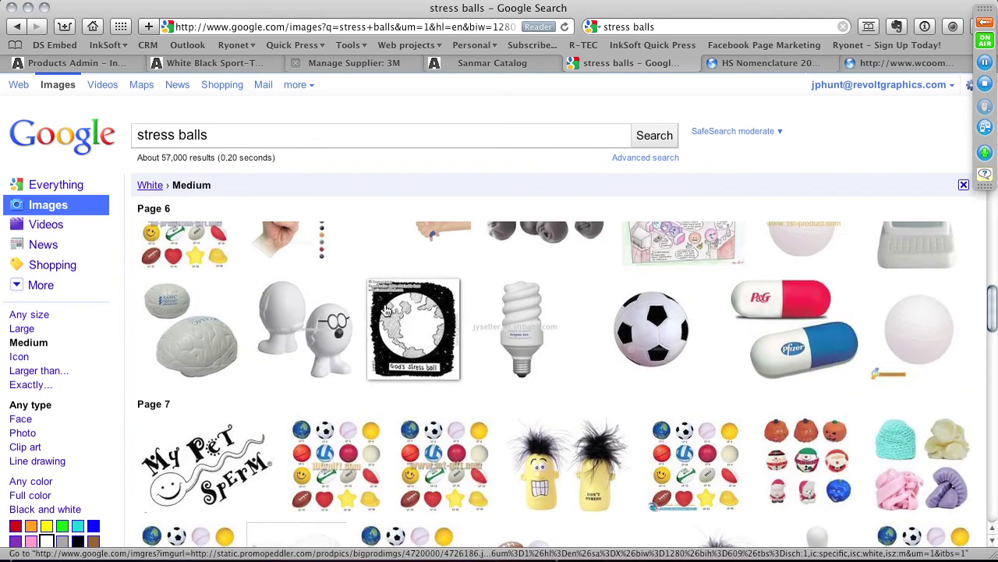
pyautogui.scroll(-4, 281, 368)
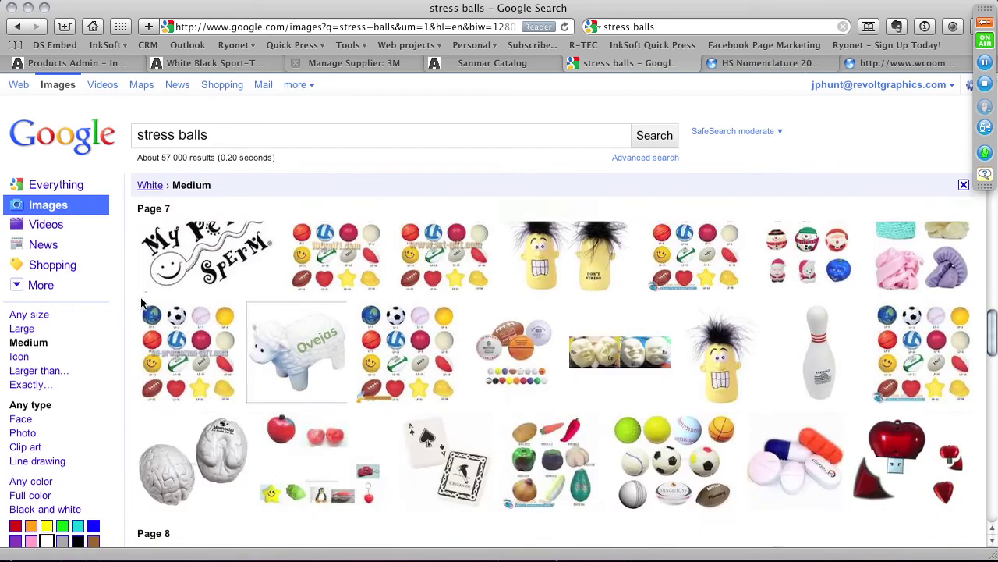
pyautogui.scroll(-3, 141, 304)
pyautogui.scroll(-6, 142, 303)
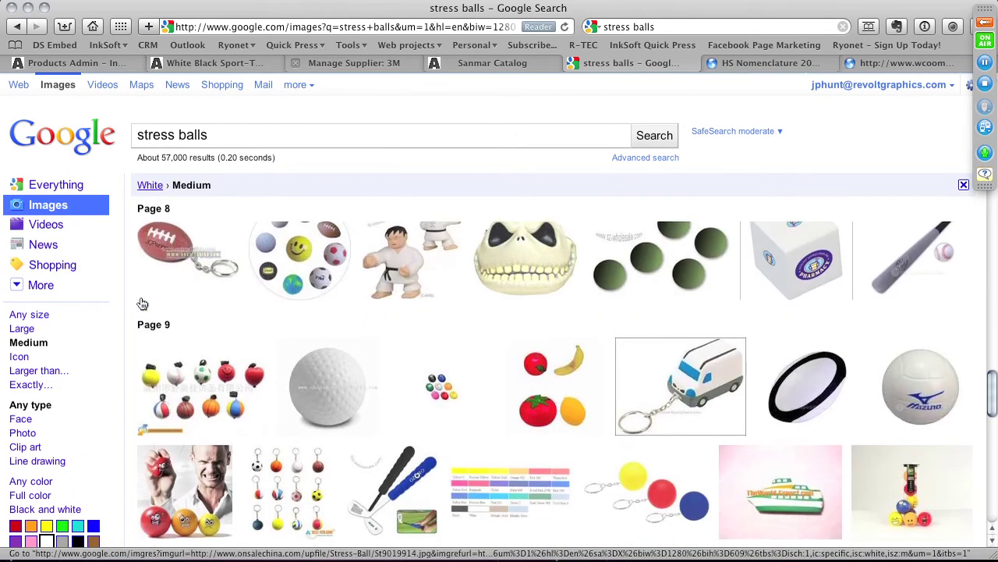
pyautogui.scroll(-2, 142, 303)
pyautogui.scroll(-3, 142, 303)
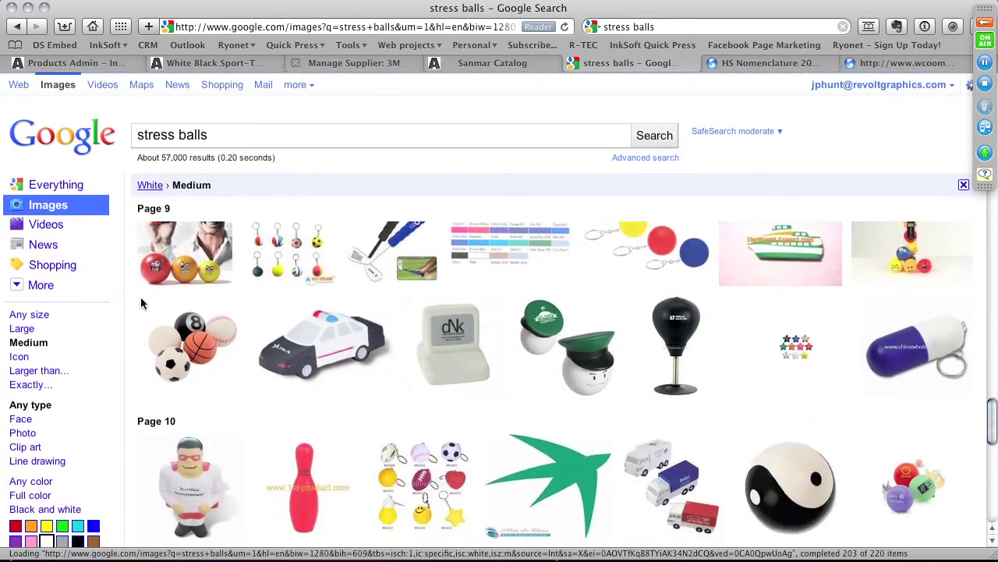
pyautogui.scroll(-10, 142, 304)
pyautogui.scroll(-5, 142, 302)
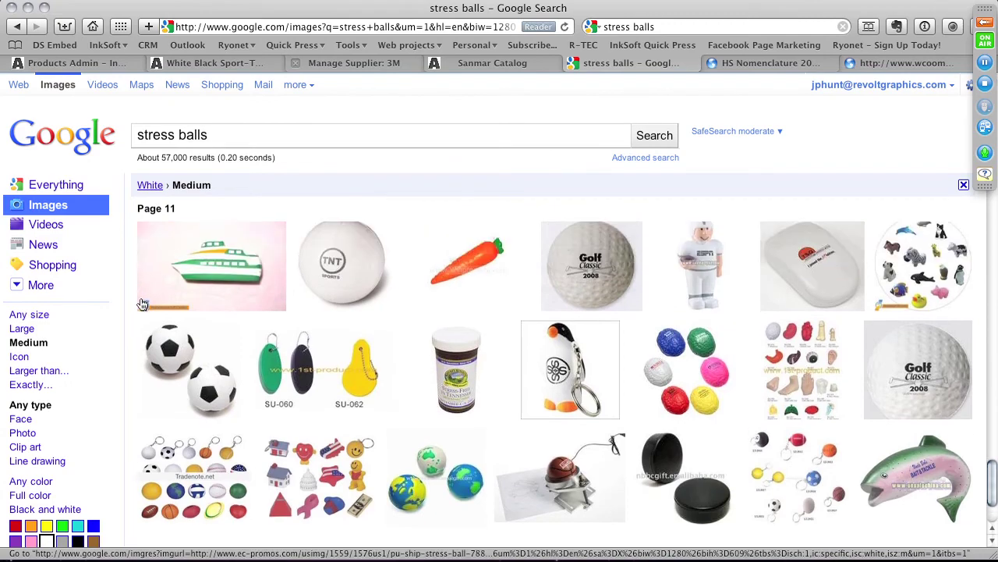
pyautogui.scroll(-3, 142, 303)
pyautogui.scroll(15, 142, 304)
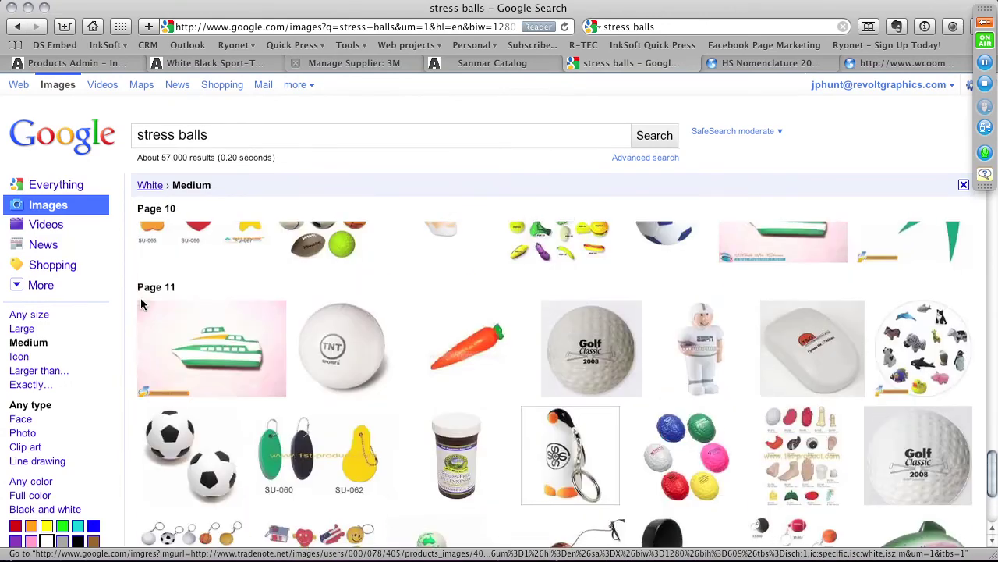
pyautogui.scroll(-5, 142, 304)
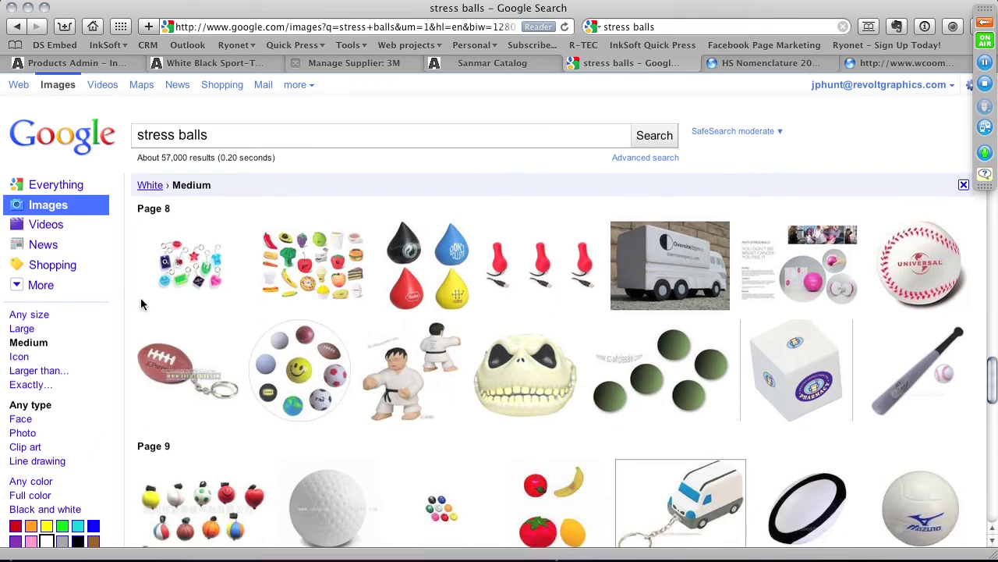
pyautogui.scroll(2, 141, 304)
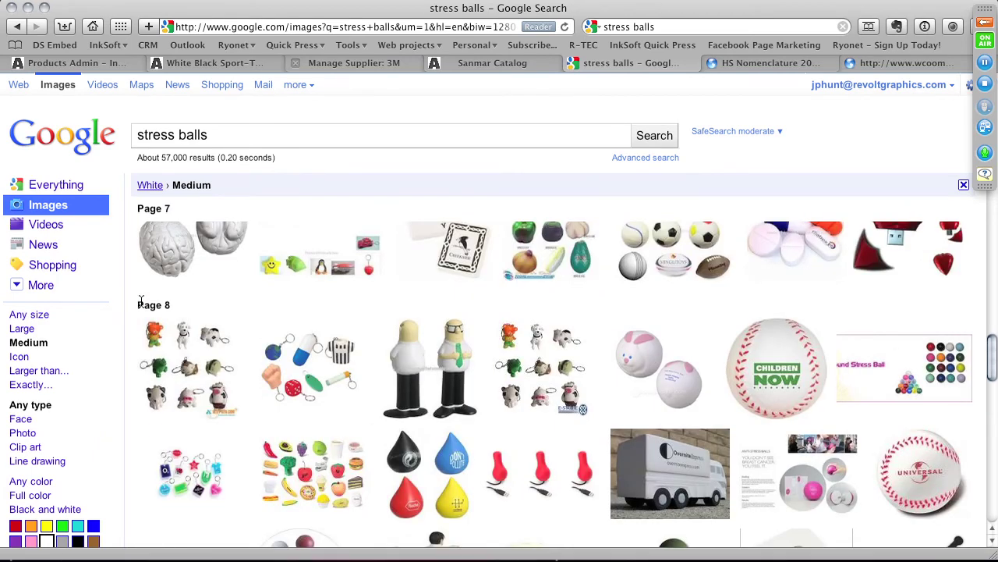
pyautogui.scroll(5, 142, 303)
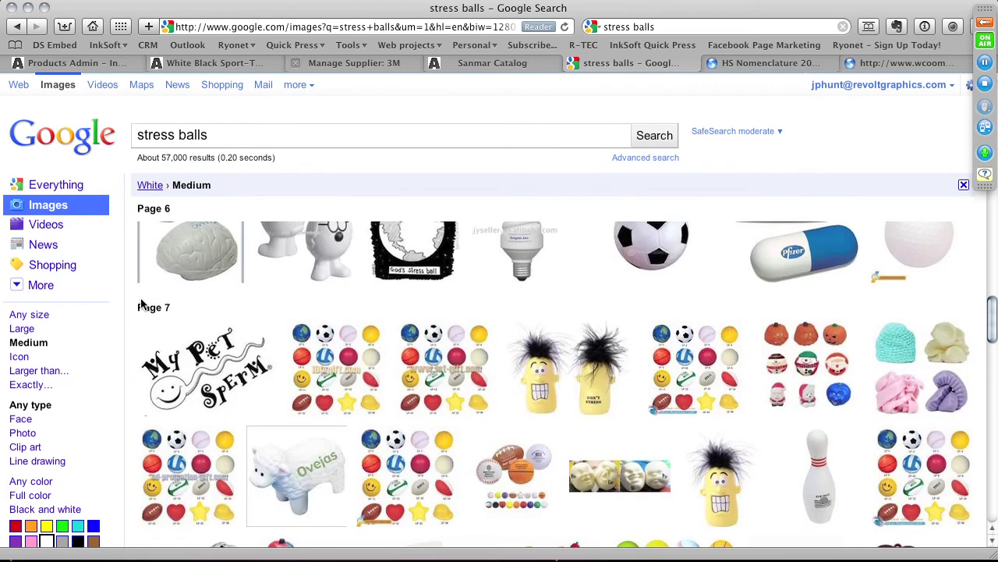
# - Open the full-size image of the plain white golf ball stress ball from ec-promos.com
pyautogui.moveTo(907, 435)
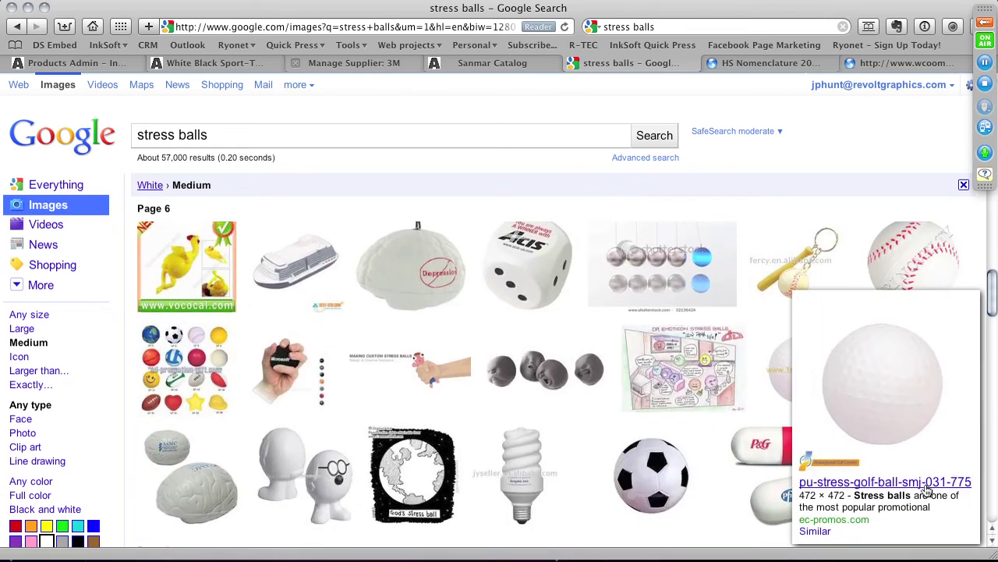
pyautogui.click(904, 419)
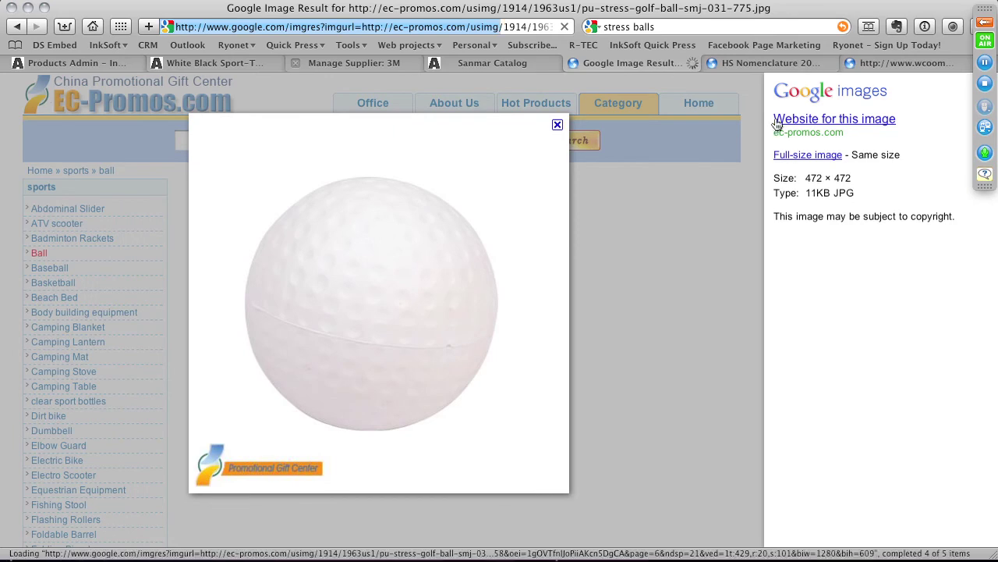
pyautogui.click(800, 155)
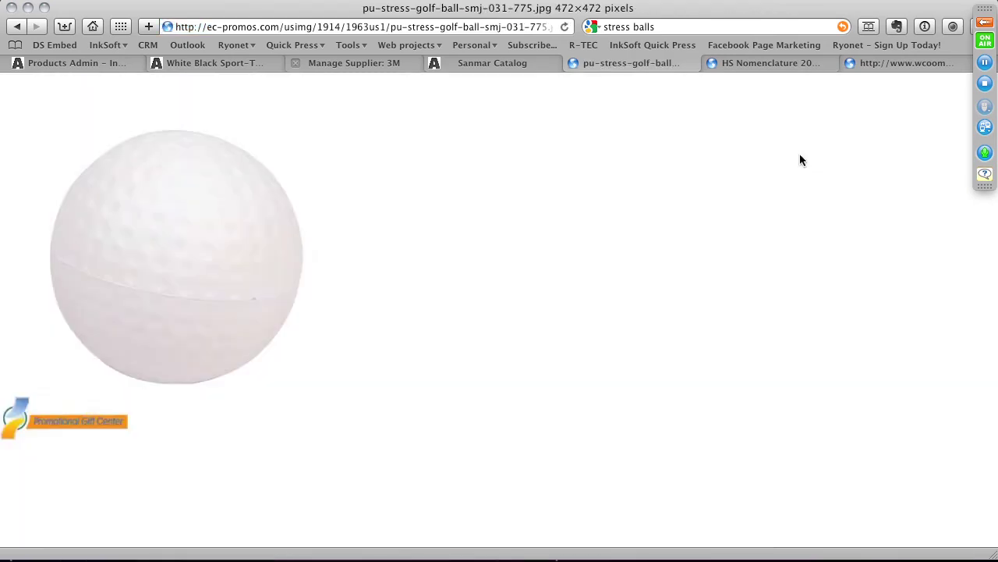
pyautogui.rightClick(221, 236)
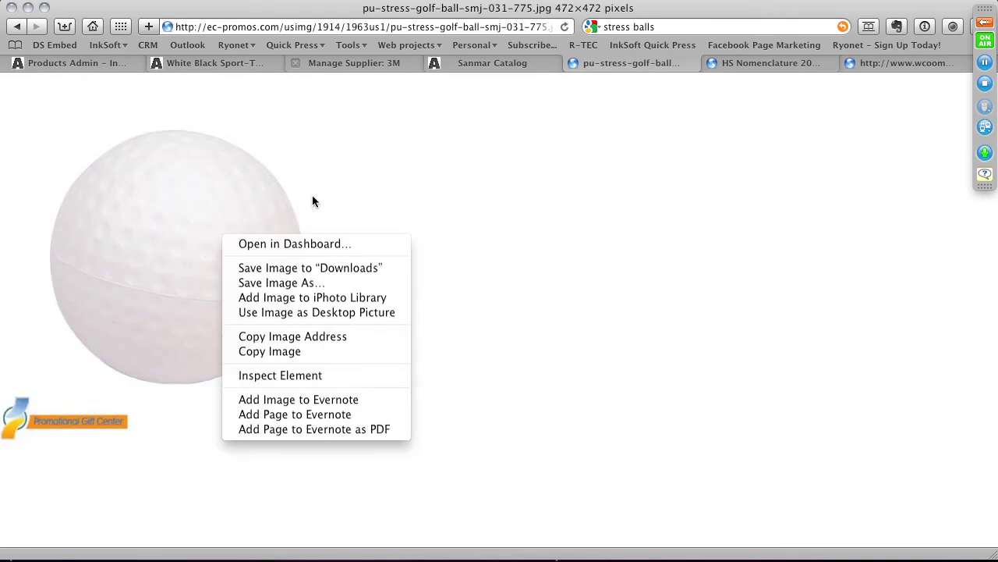
pyautogui.click(396, 163)
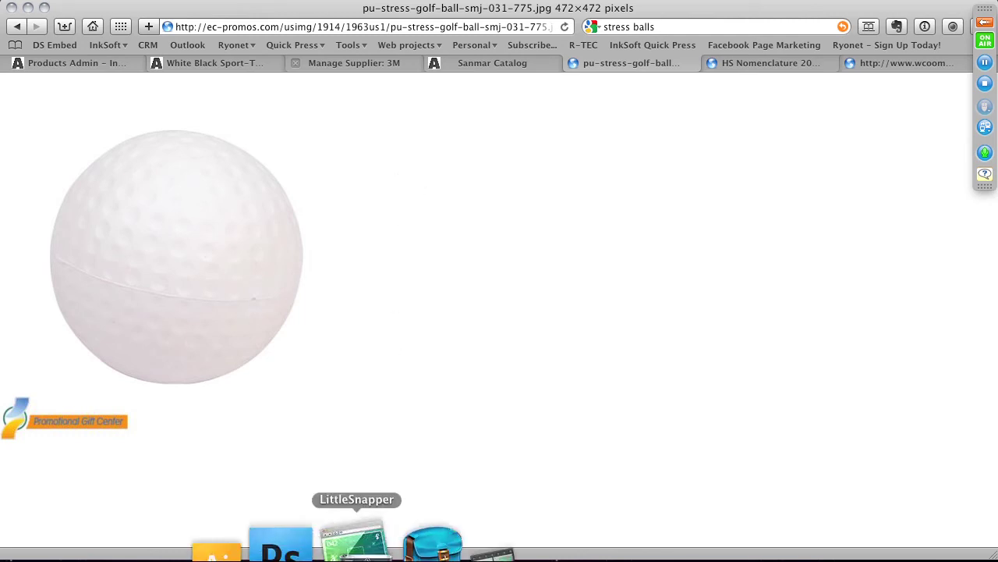
# - Switch to LittleSnapper and try to capture the golf ball image, continuing past the registration dialog in demo mode
pyautogui.click(357, 546)
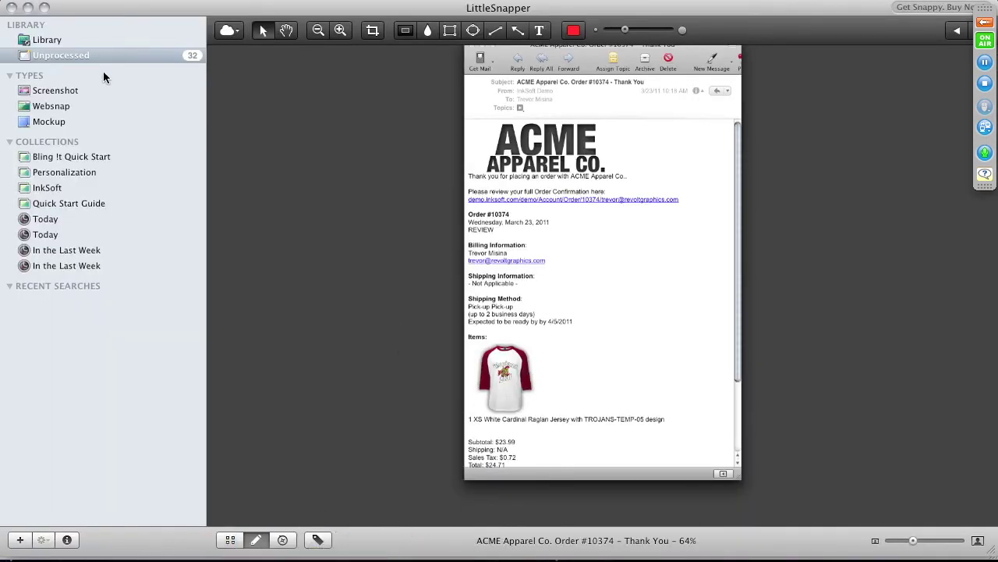
pyautogui.click(27, 8)
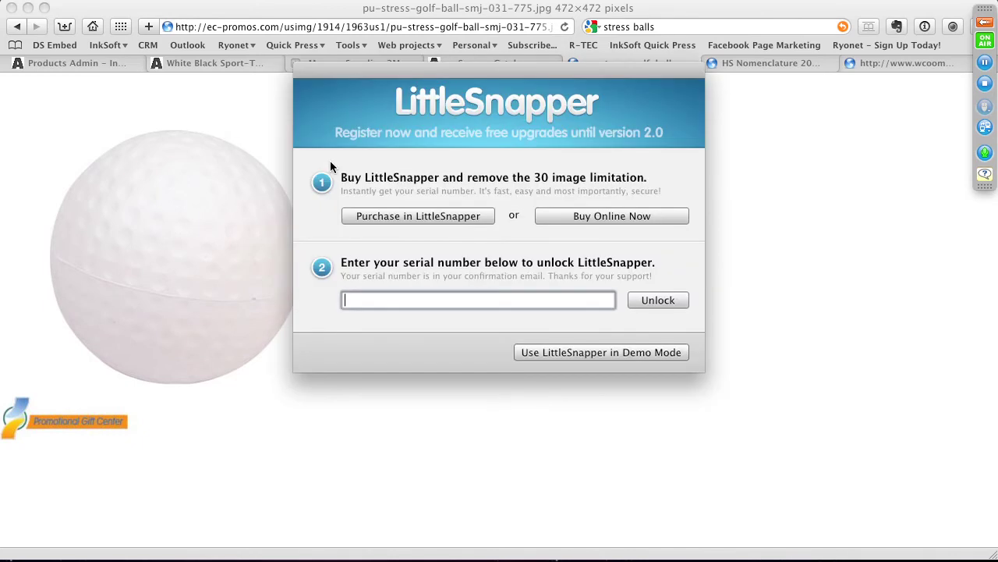
pyautogui.click(635, 353)
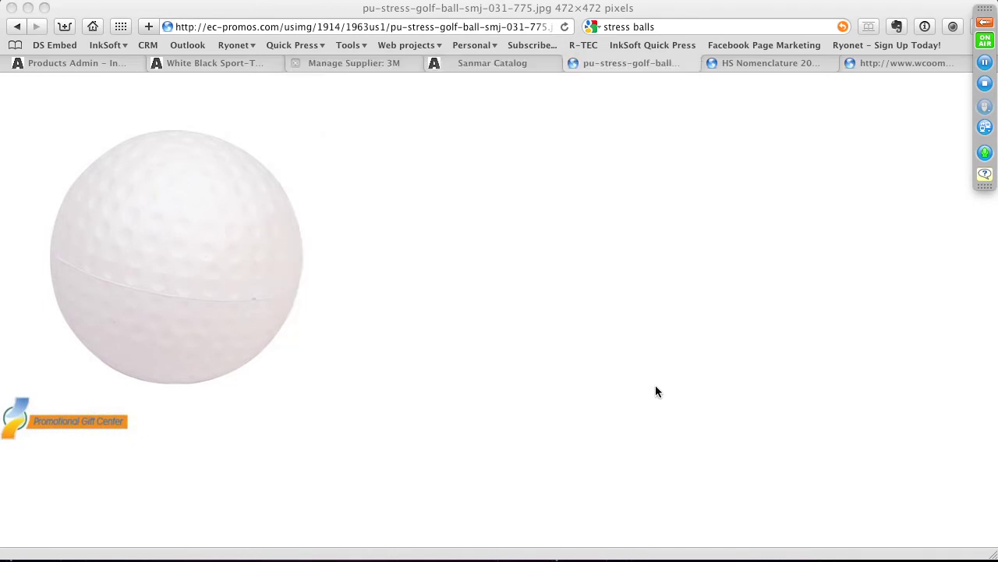
# - Delete the Firefox screenshot dated March 31, 2011 from the LittleSnapper library and retry the capture in demo mode
pyautogui.click(356, 540)
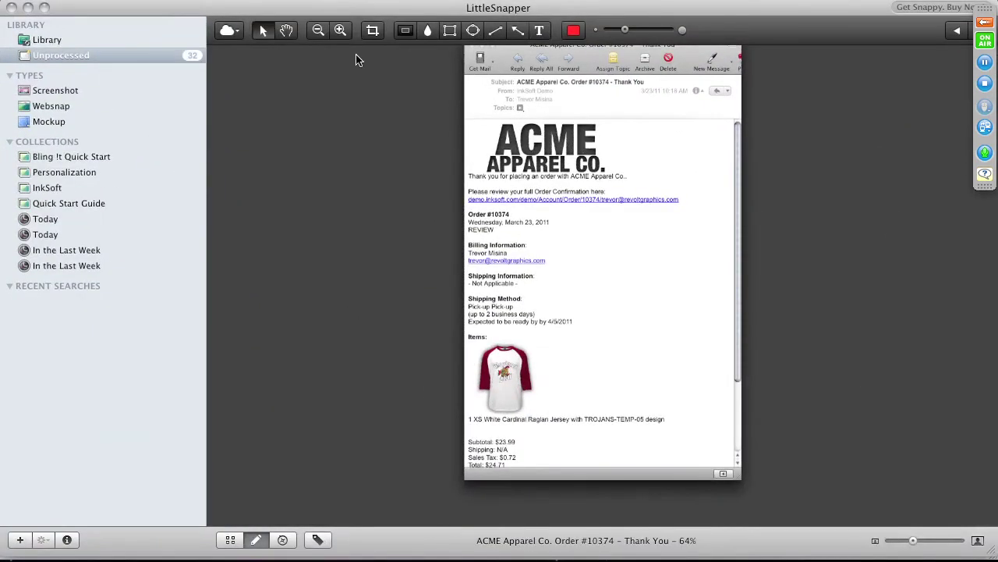
pyautogui.click(78, 43)
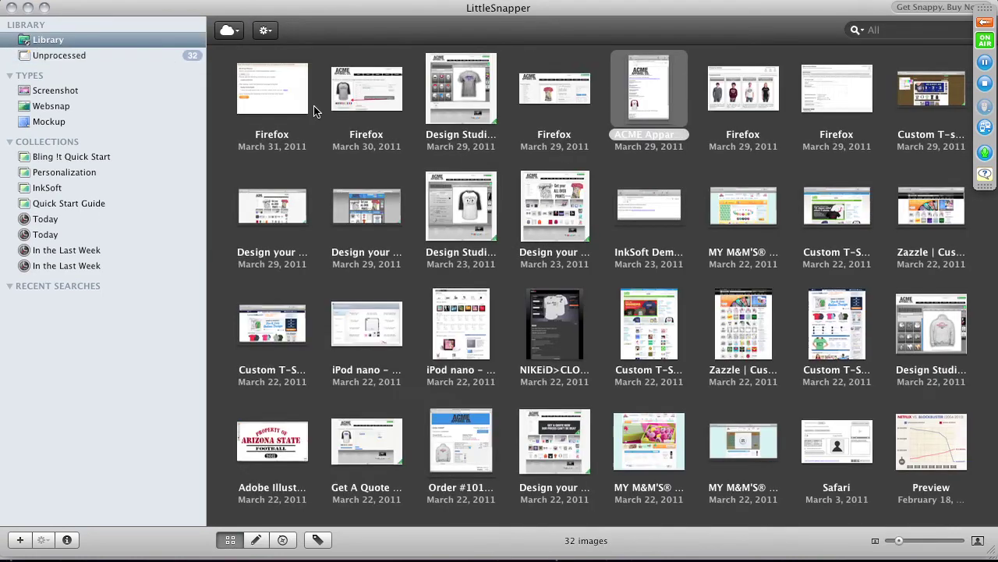
pyautogui.click(264, 91)
pyautogui.press('Delete')
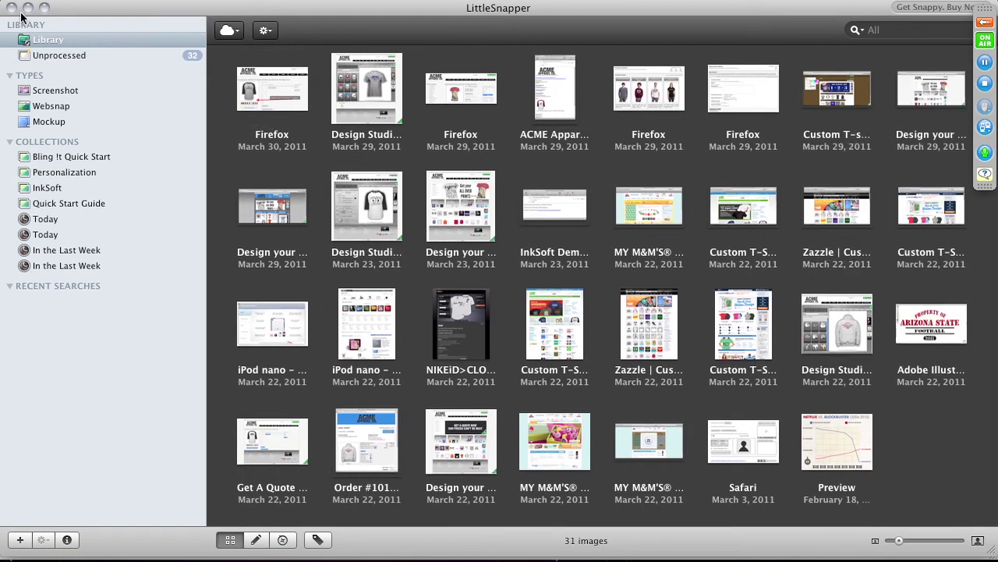
pyautogui.click(27, 8)
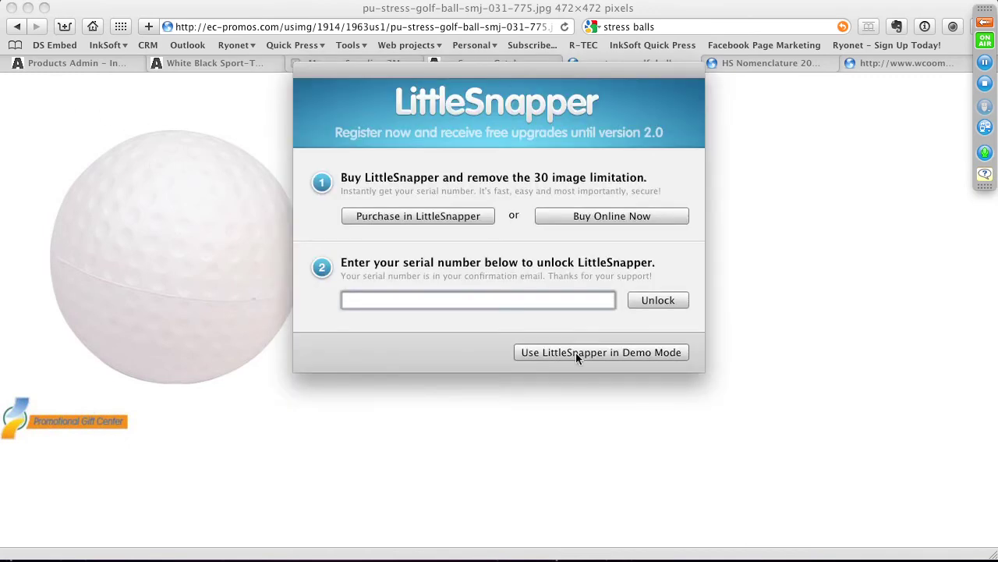
pyautogui.click(576, 353)
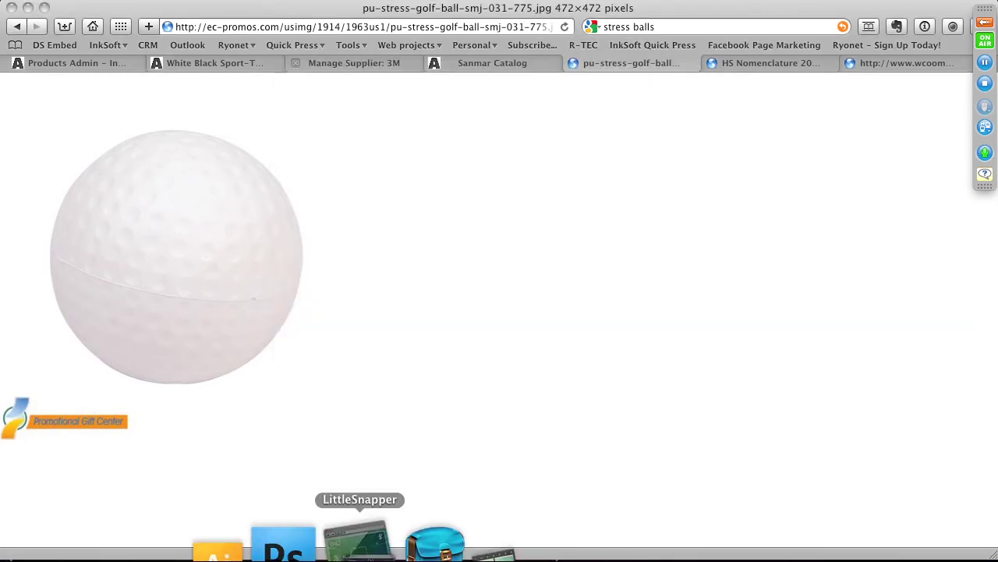
# - Delete the three newest screenshots from the LittleSnapper library and show the unprocessed images
pyautogui.click(355, 538)
pyautogui.click(280, 90)
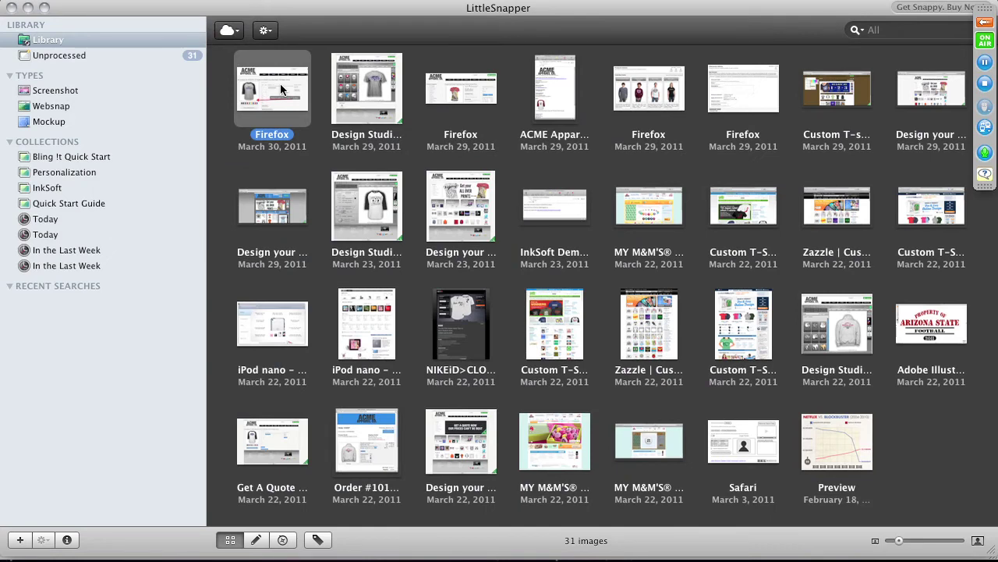
pyautogui.press('Delete')
pyautogui.click(275, 88)
pyautogui.press('Delete')
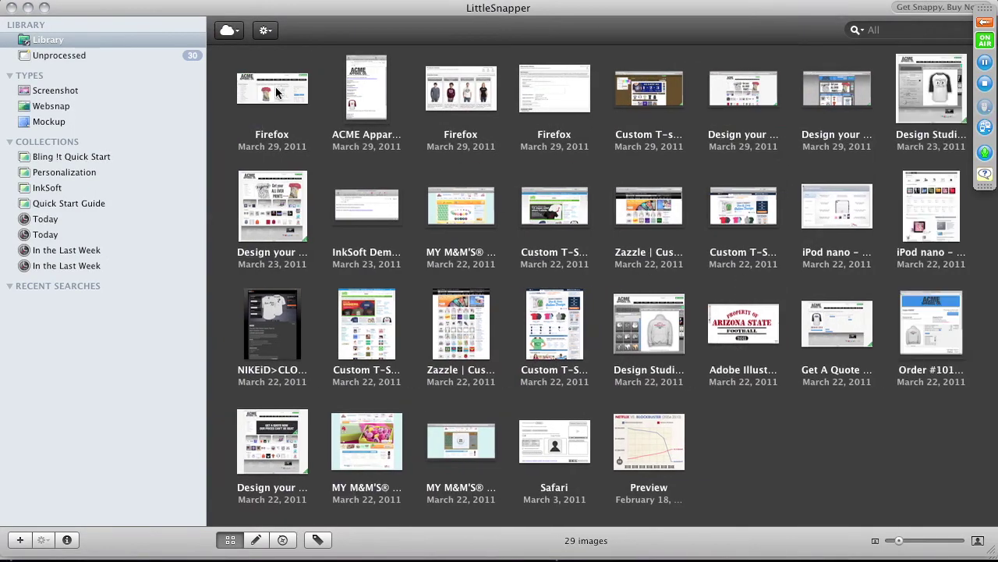
pyautogui.click(276, 92)
pyautogui.press('Delete')
pyautogui.click(60, 58)
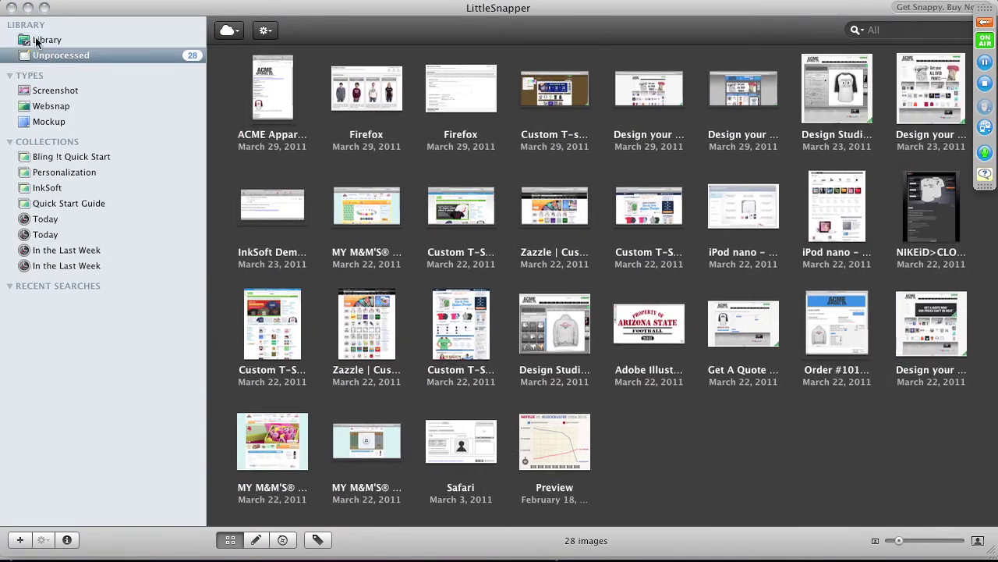
# - Snap an area of about 370 × 351 px around the white golf ball, excluding the Promotional Gift Center logo
pyautogui.click(12, 8)
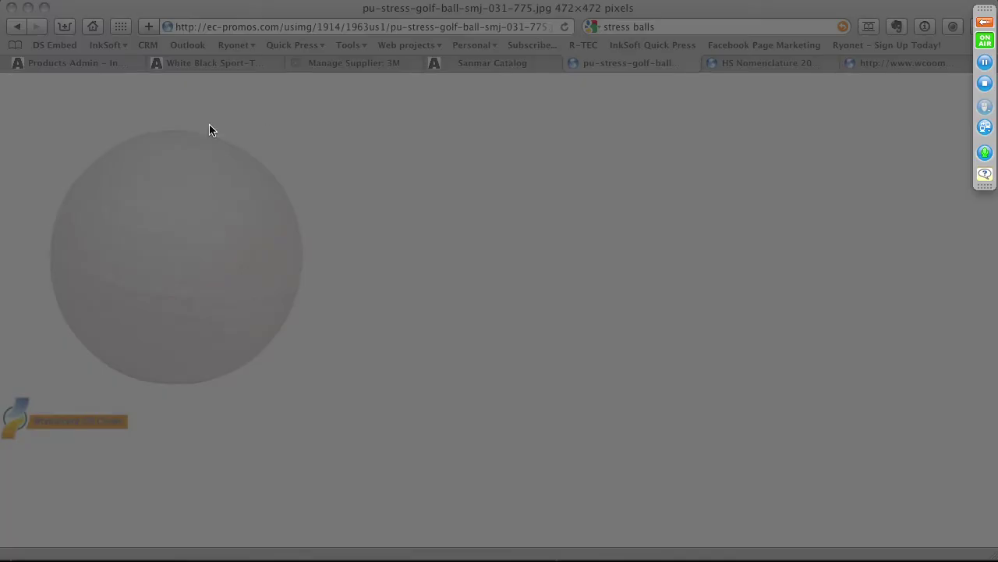
pyautogui.moveTo(18, 89); pyautogui.dragTo(328, 388)
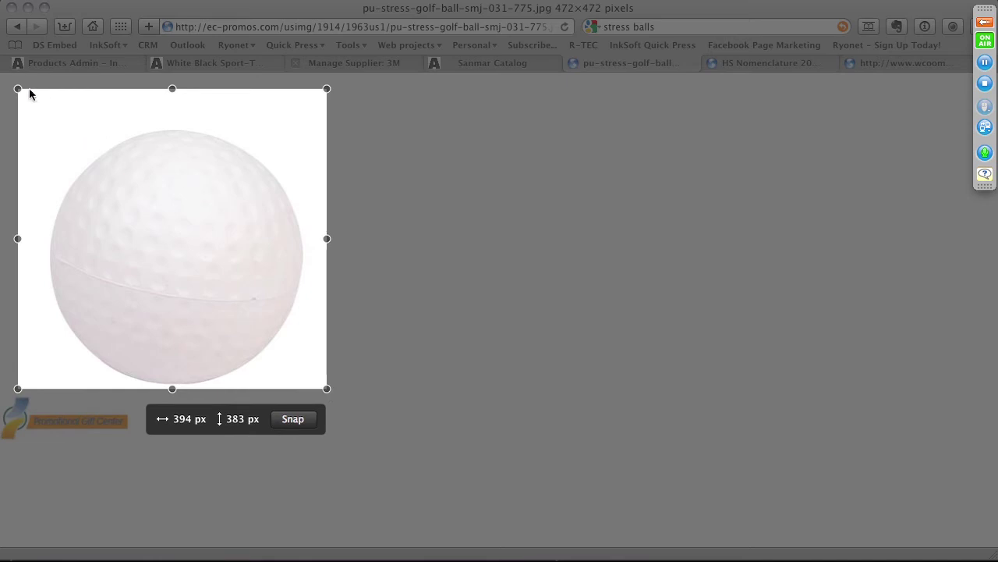
pyautogui.moveTo(19, 89); pyautogui.dragTo(38, 115)
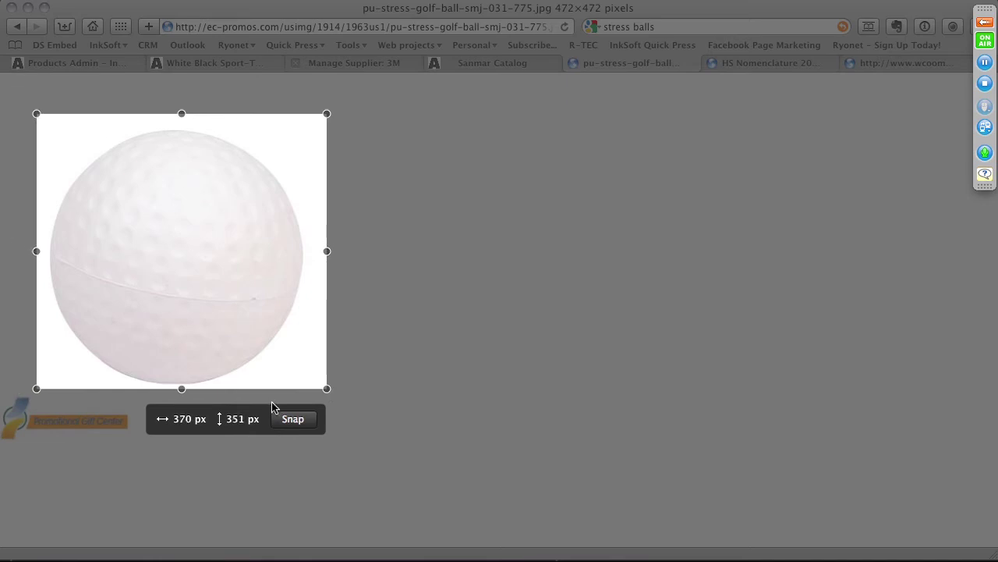
pyautogui.click(293, 419)
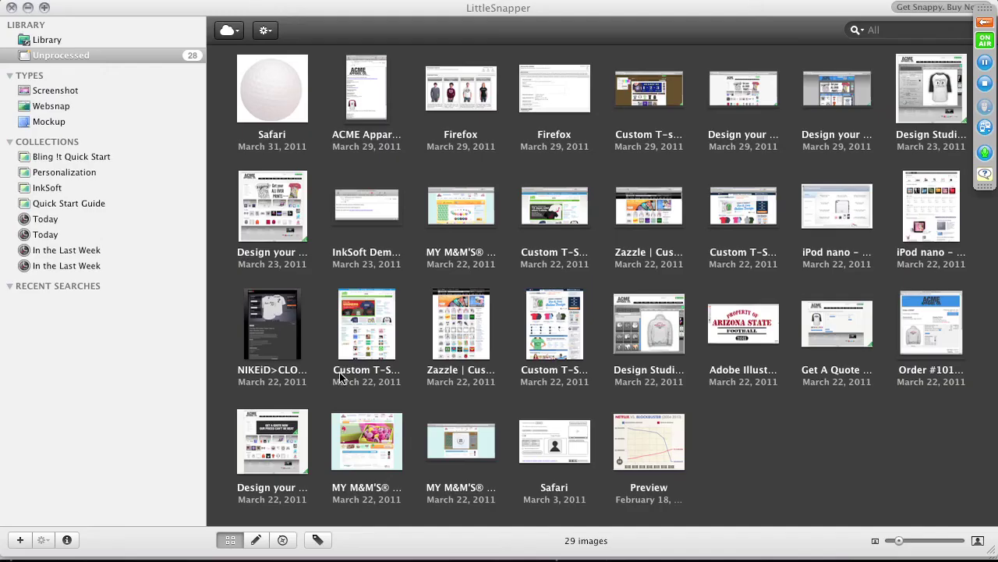
# - Check the golf ball snapshot at full size, return to the unprocessed images and open the snapshot in Adobe Photoshop CS4
pyautogui.doubleClick(273, 103)
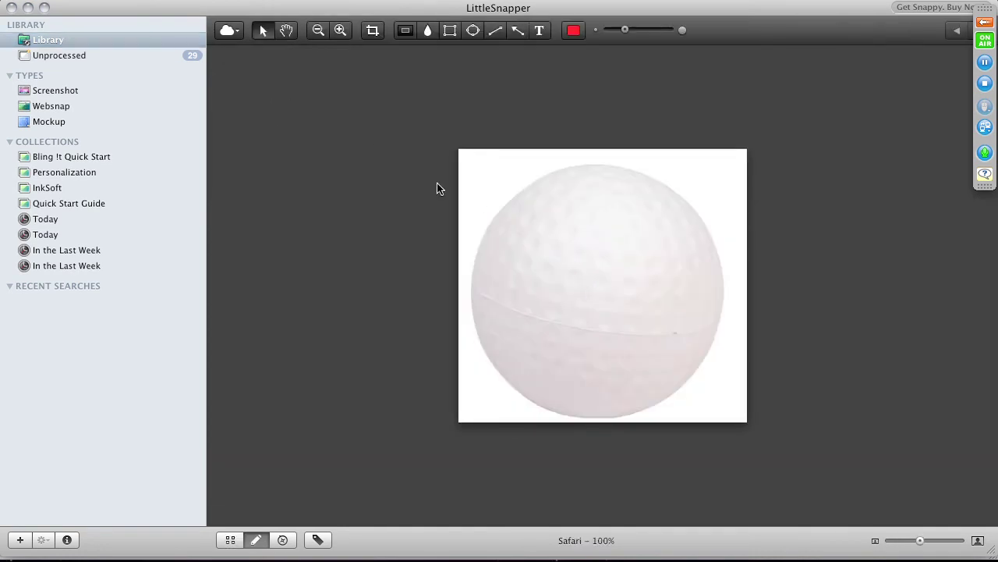
pyautogui.click(46, 54)
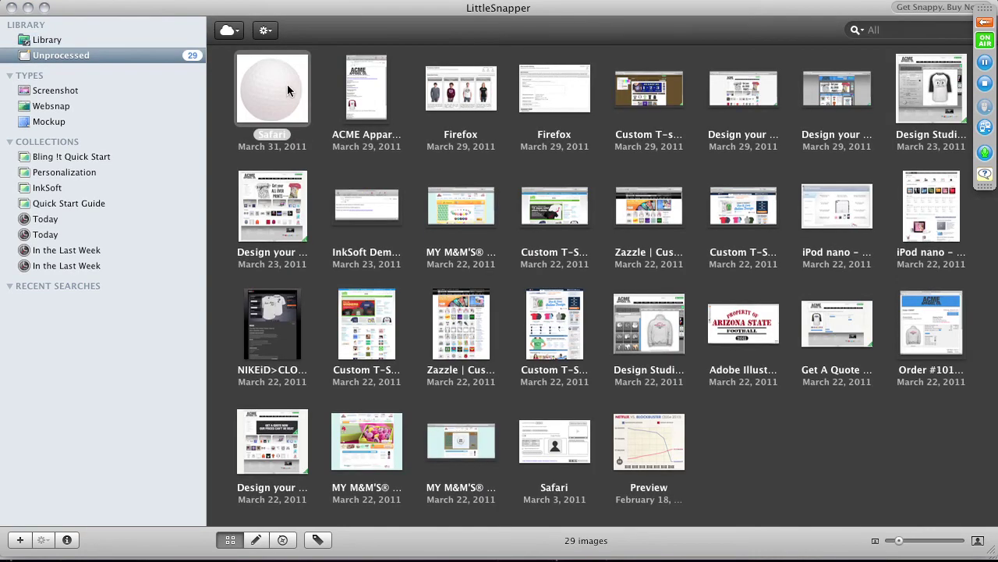
pyautogui.moveTo(312, 556)
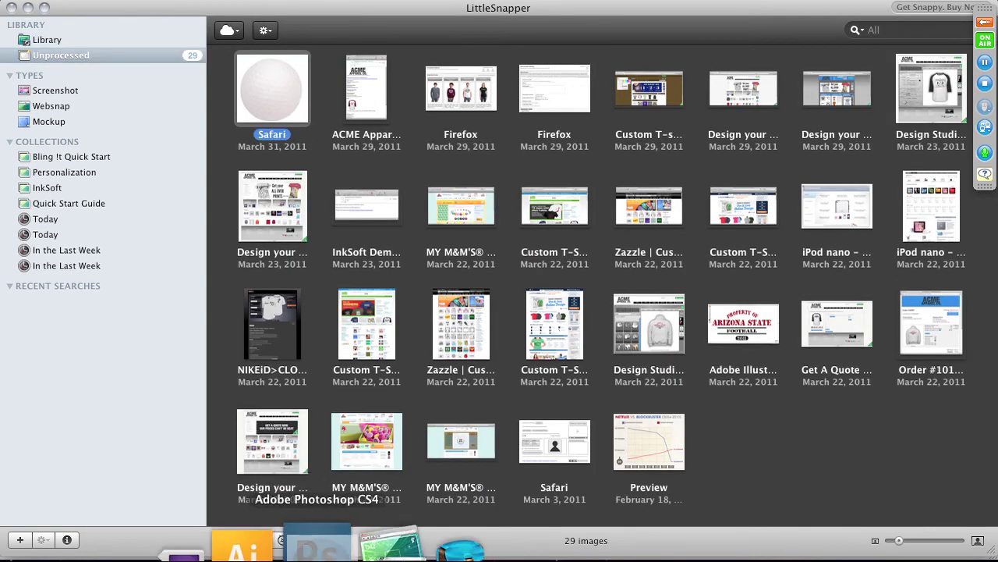
pyautogui.click(336, 546)
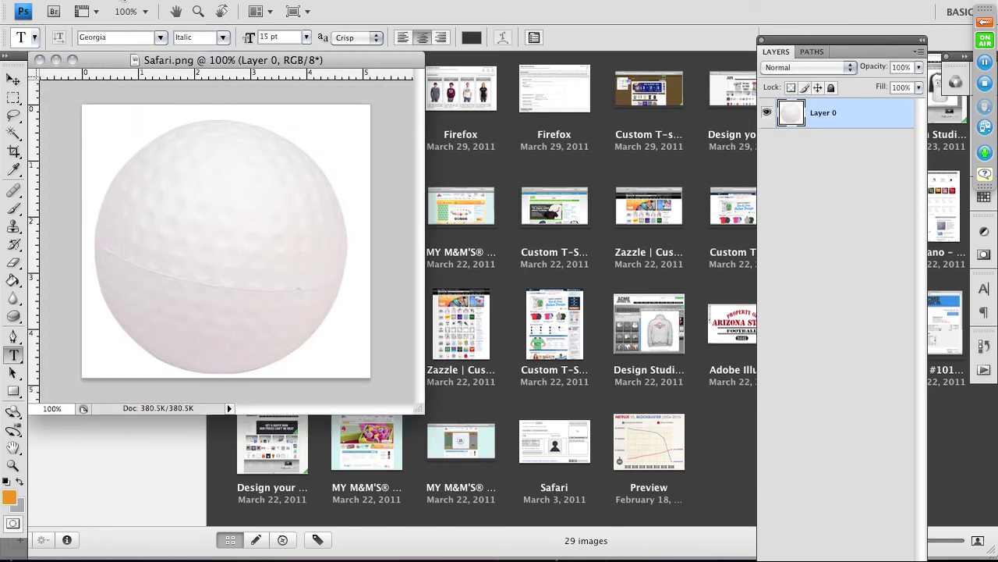
# - Extend the canvas by 500 pixels in both width and height, keeping the ball image anchored at the centre
pyautogui.click(125, 2)
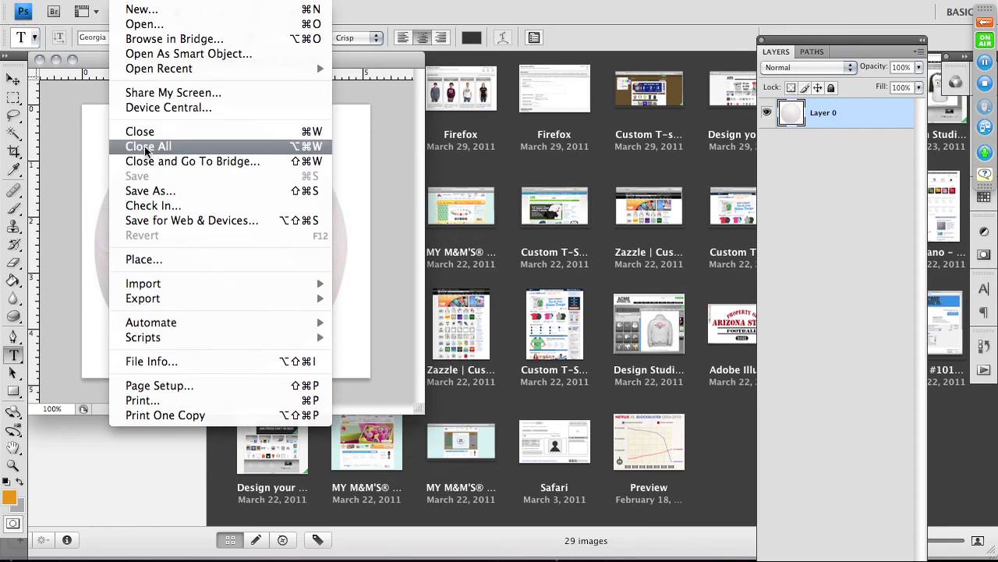
pyautogui.moveTo(156, 2)
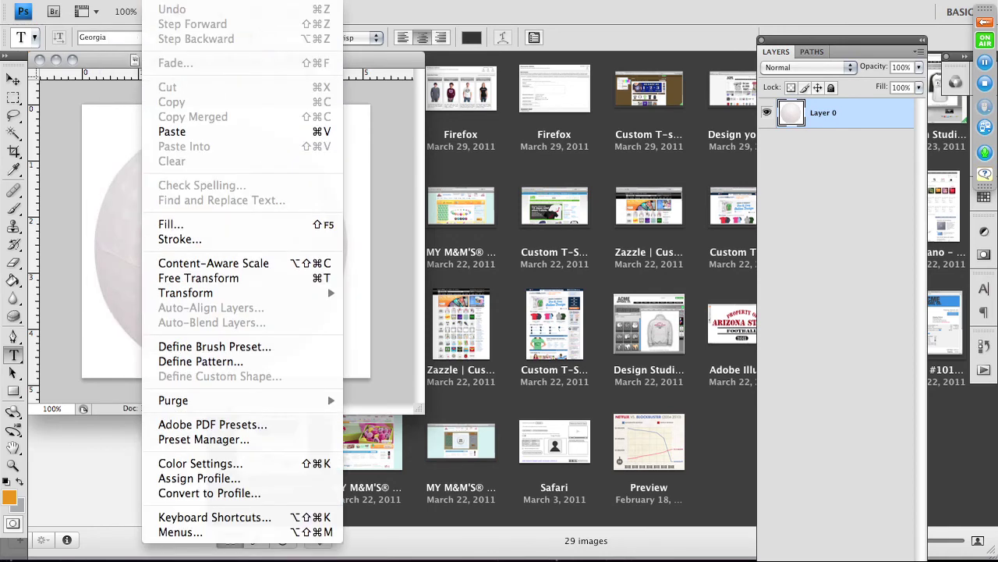
pyautogui.moveTo(195, 2)
pyautogui.click(217, 126)
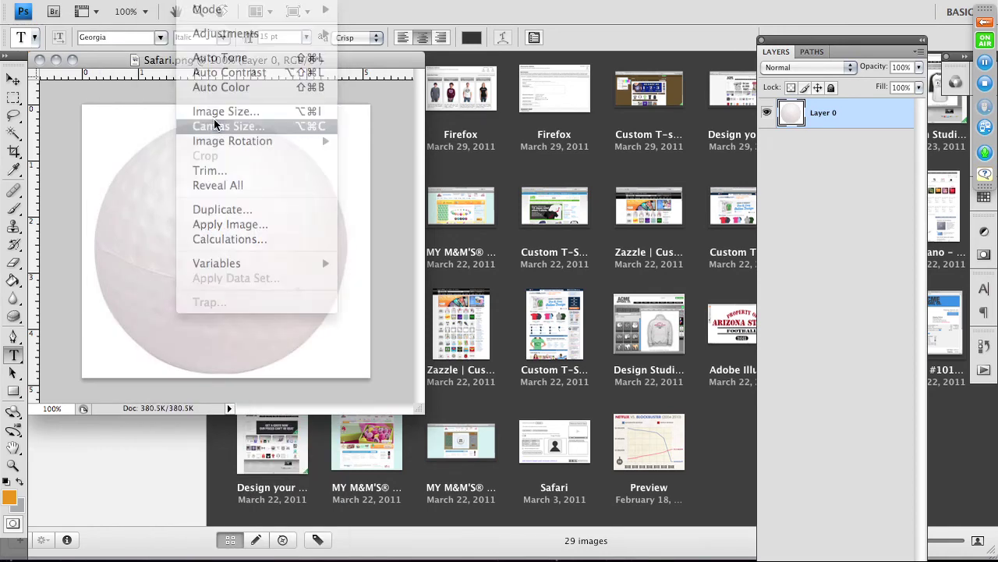
pyautogui.click(530, 366)
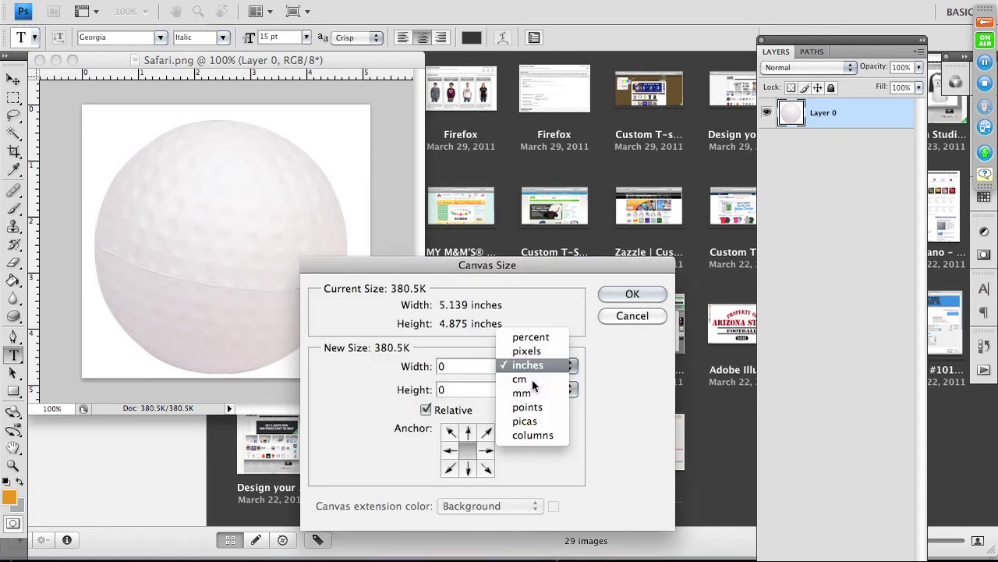
pyautogui.click(531, 355)
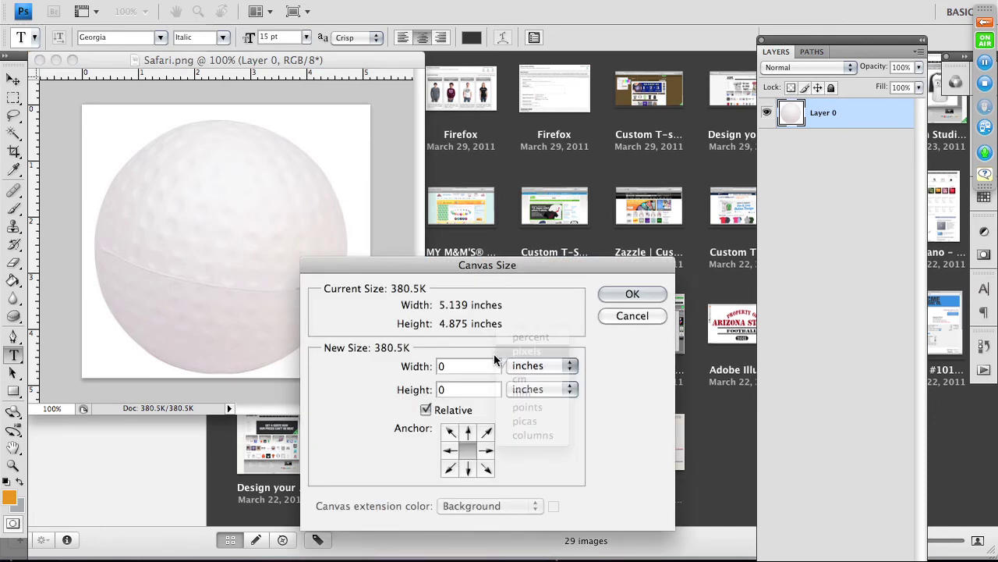
pyautogui.write('500')
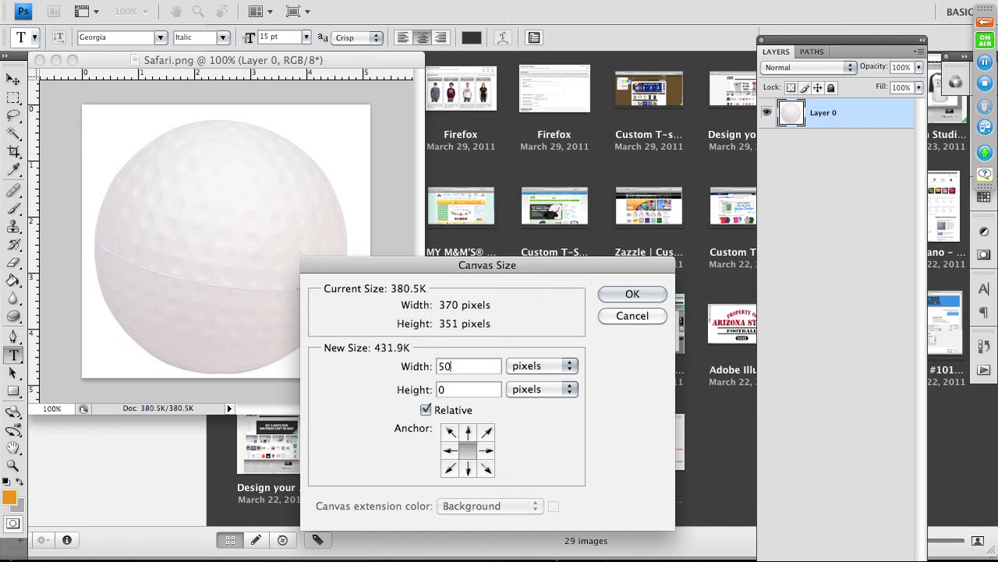
pyautogui.write('0')
pyautogui.press('Tab')
pyautogui.write('500')
pyautogui.press('BackSpace')
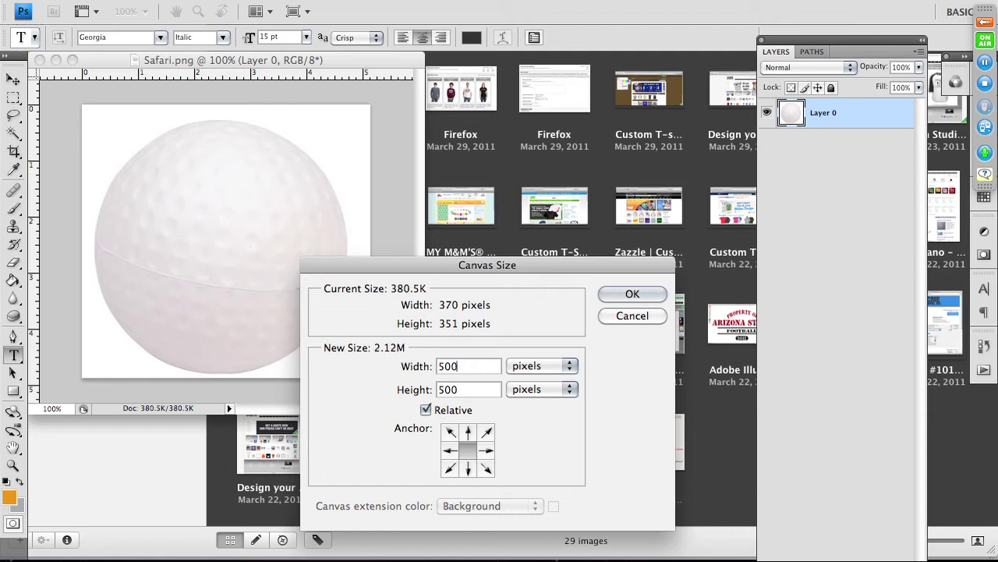
pyautogui.click(632, 293)
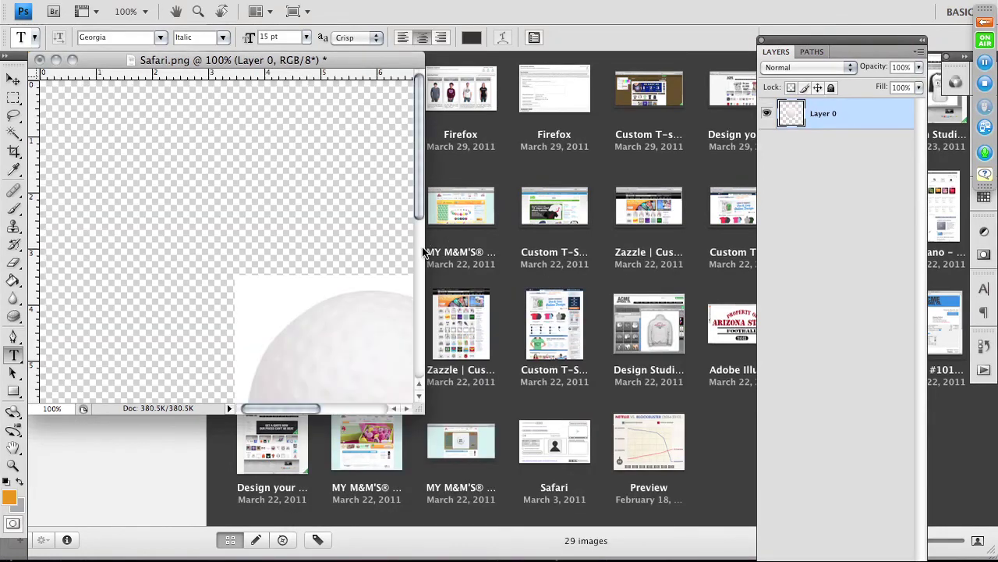
# - Move the ball image up and to the left on the enlarged canvas
pyautogui.press('super+minus')
pyautogui.press('super+minus')
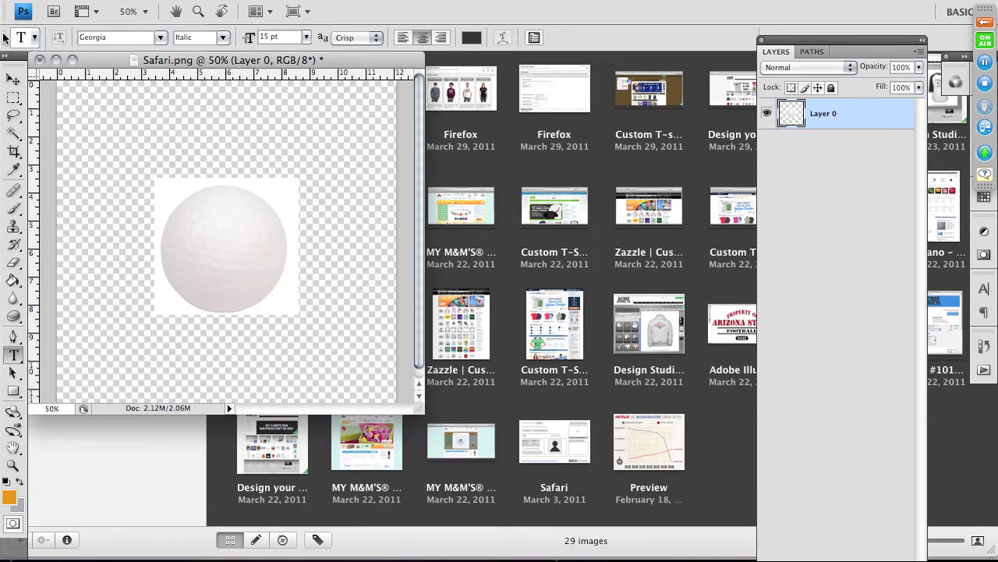
pyautogui.click(13, 79)
pyautogui.moveTo(162, 207); pyautogui.dragTo(154, 185)
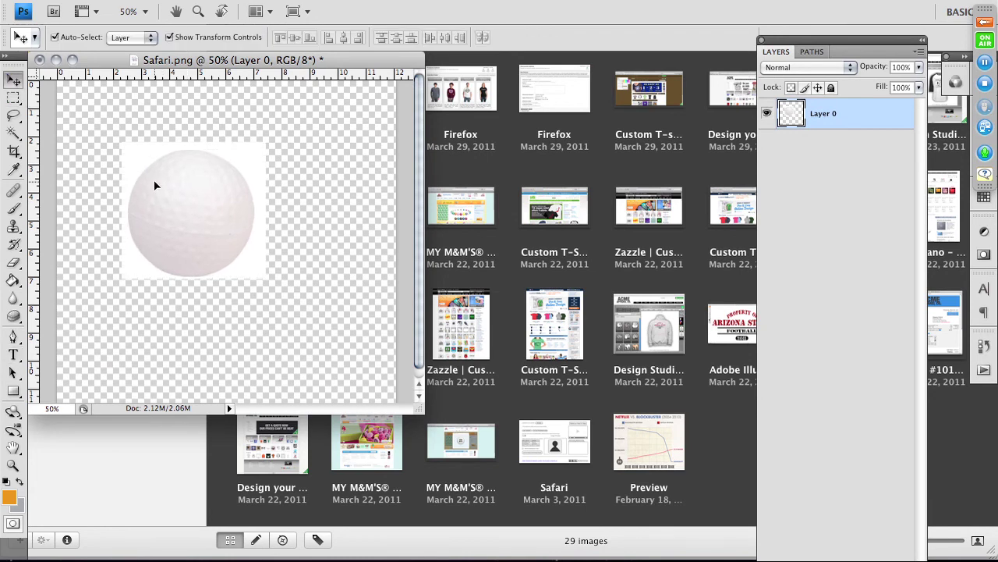
# - Resize the image to a width of 1500 pixels with constrained proportions, and set the resolution to 150 pixels/inch
pyautogui.click(195, 0)
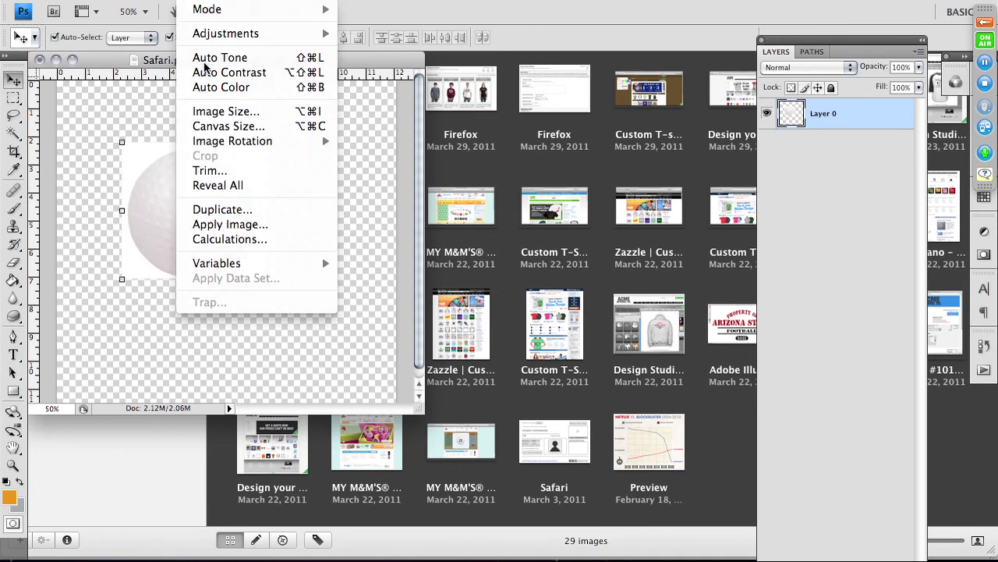
pyautogui.click(222, 111)
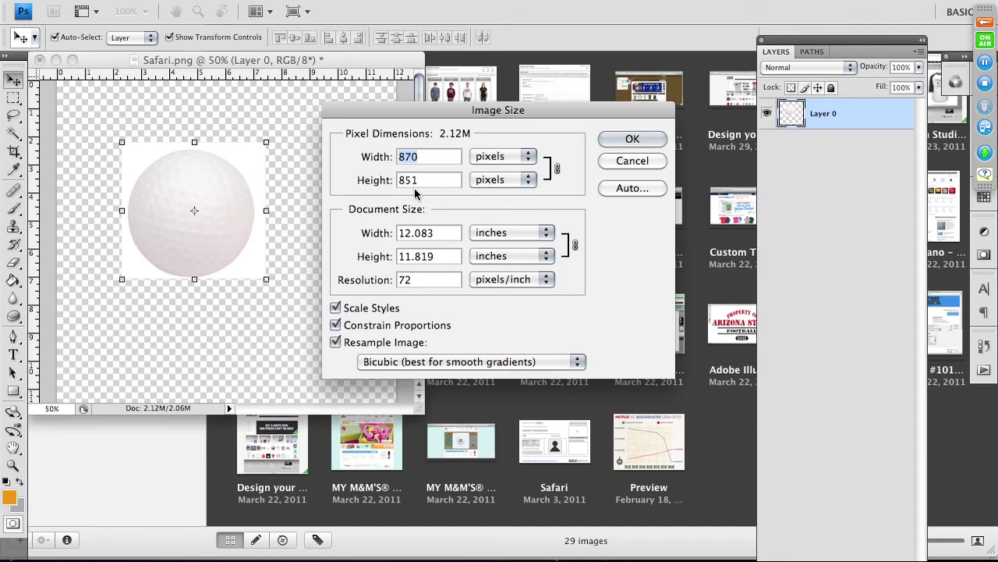
pyautogui.write('1500')
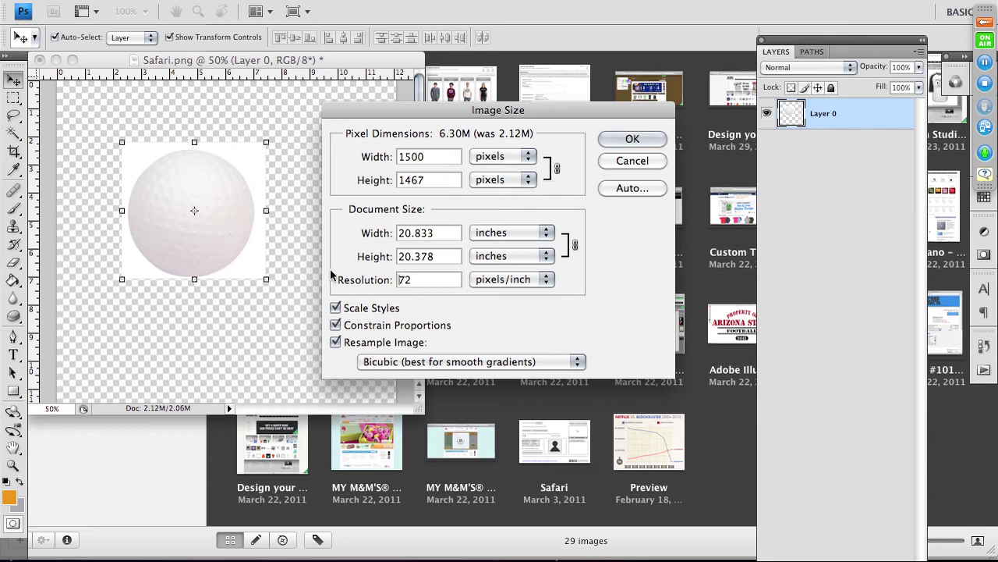
pyautogui.press('Tab')
pyautogui.press('Tab')
pyautogui.press('Tab')
pyautogui.press('Tab')
pyautogui.write('150')
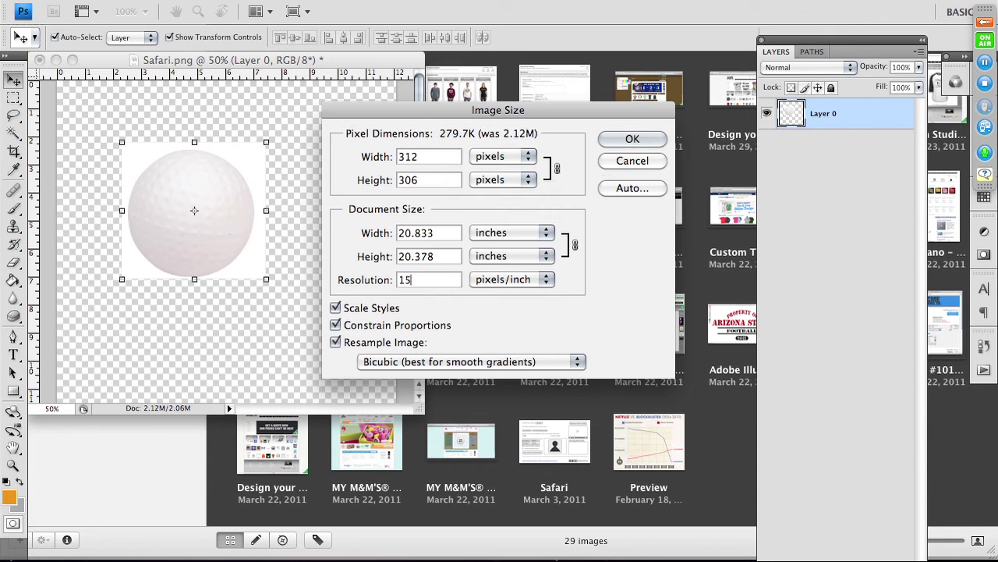
pyautogui.click(624, 140)
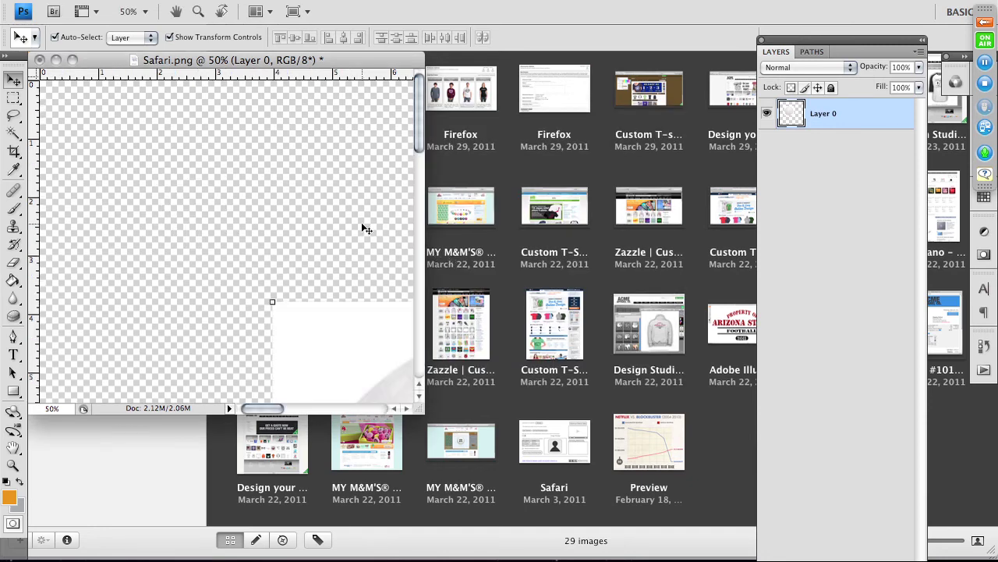
# - Scale the ball image up to about 175% and reposition it near the middle of the canvas
pyautogui.press('super+minus')
pyautogui.press('super+minus')
pyautogui.press('super+minus')
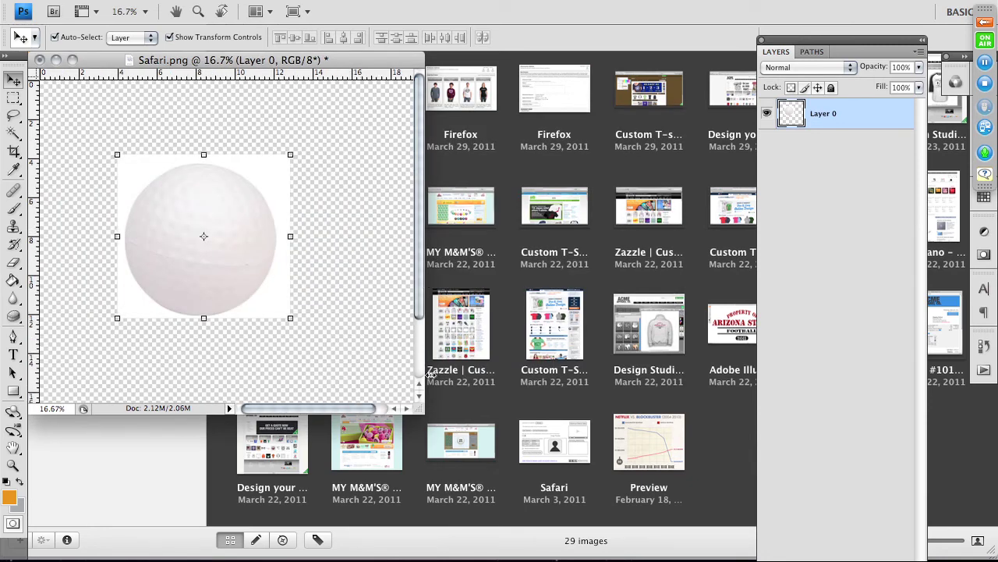
pyautogui.moveTo(503, 466); pyautogui.dragTo(508, 468)
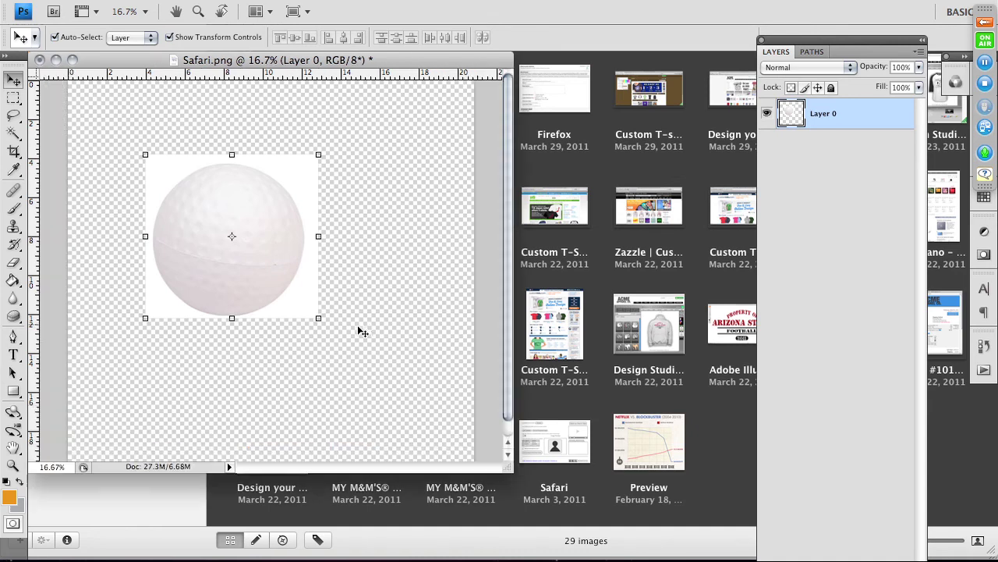
pyautogui.moveTo(317, 316); pyautogui.dragTo(451, 438)
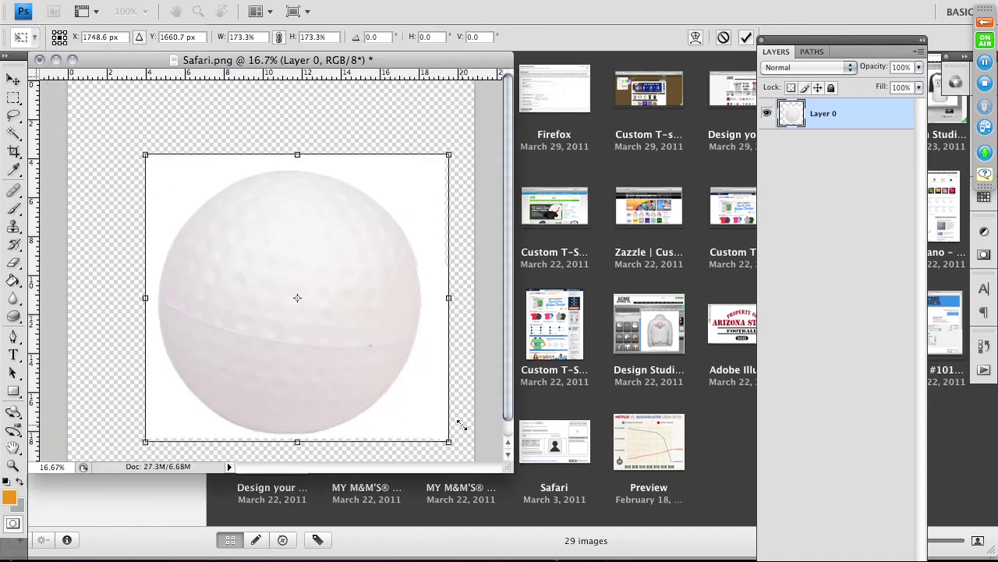
pyautogui.moveTo(346, 310); pyautogui.dragTo(338, 286)
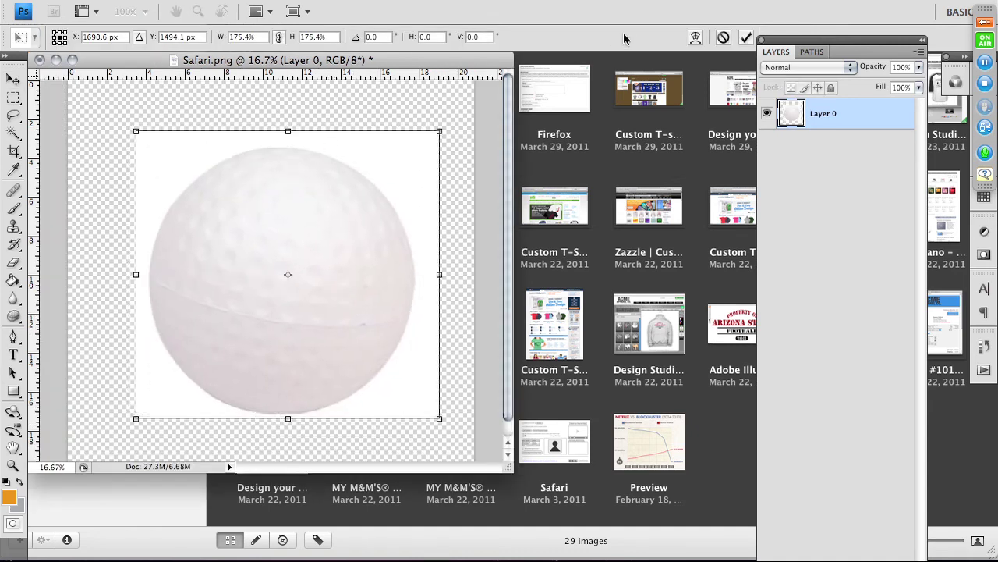
pyautogui.click(744, 39)
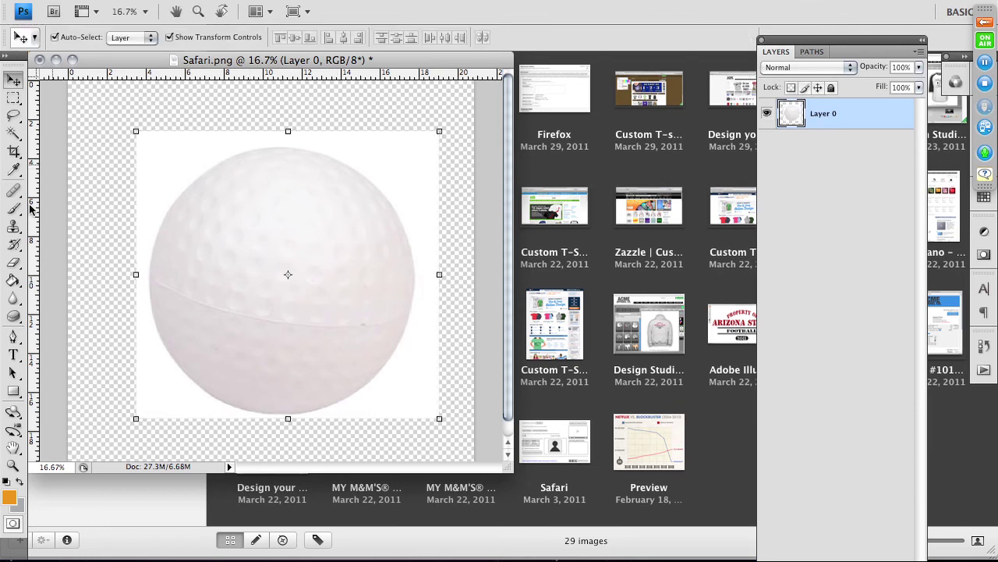
# - Draw a filled rectangle shape that extends past all edges of the canvas
pyautogui.click(14, 391)
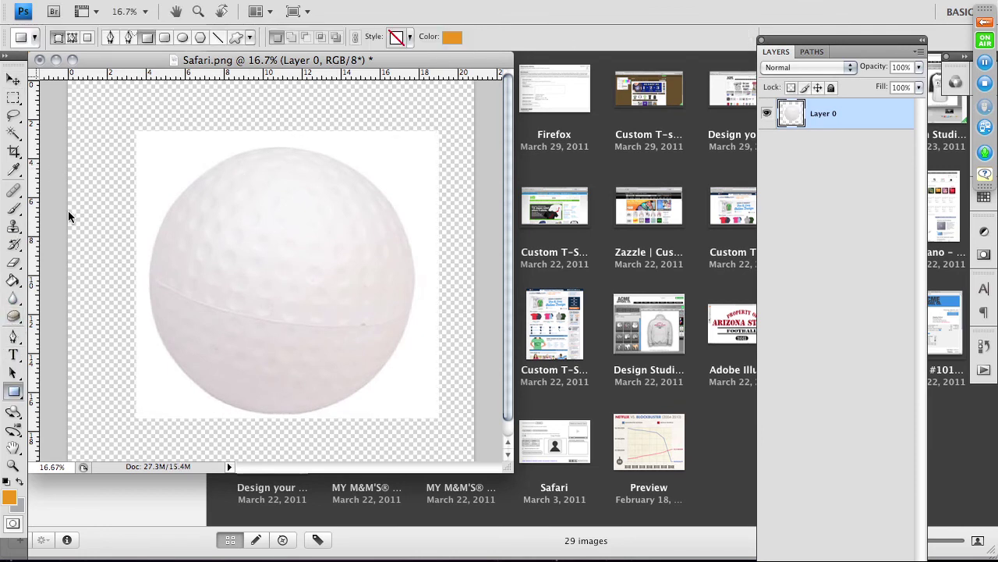
pyautogui.press('super+minus')
pyautogui.press('super+minus')
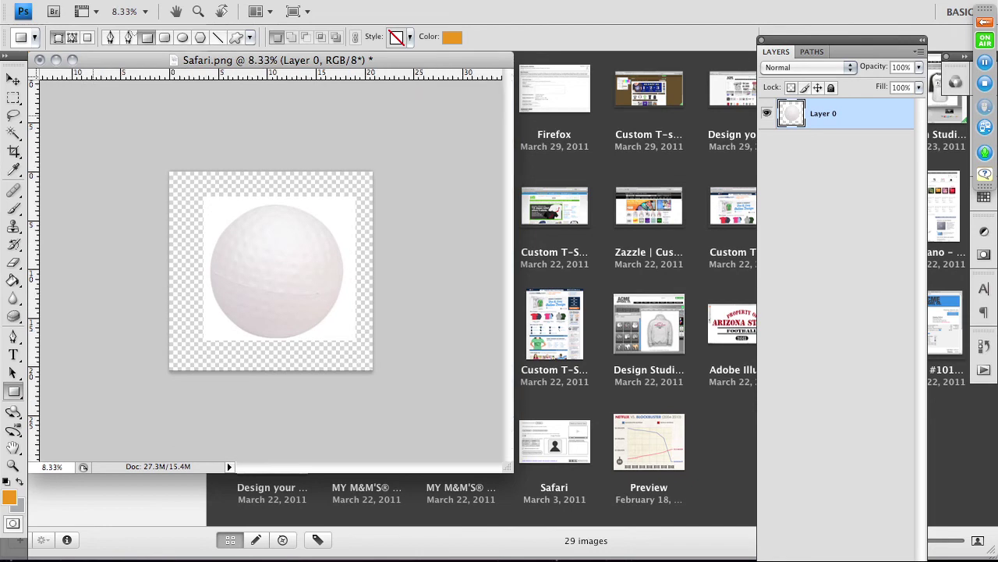
pyautogui.moveTo(156, 164); pyautogui.dragTo(401, 385)
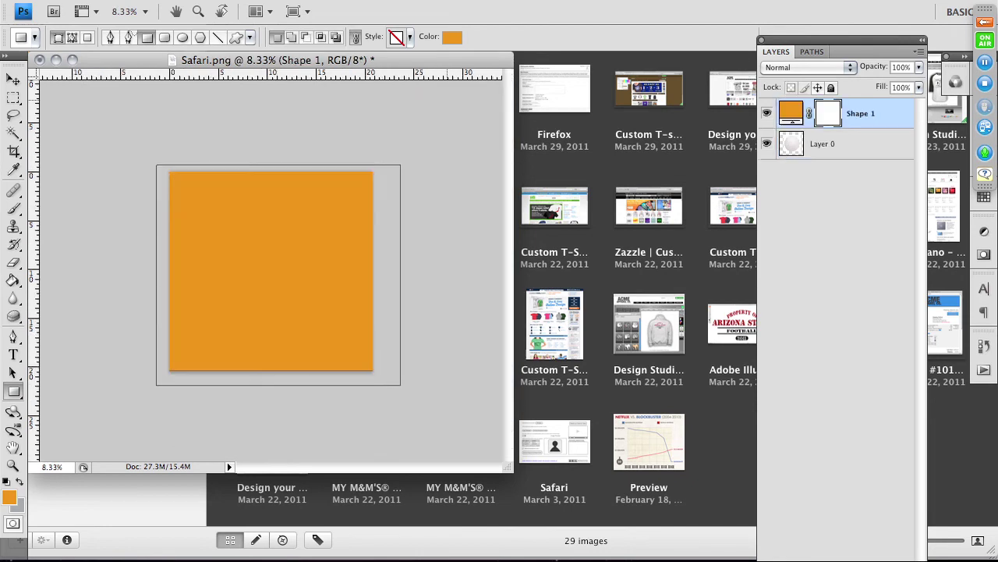
# - Change the rectangle's fill colour to white and place its layer behind the ball's Layer 0
pyautogui.click(452, 37)
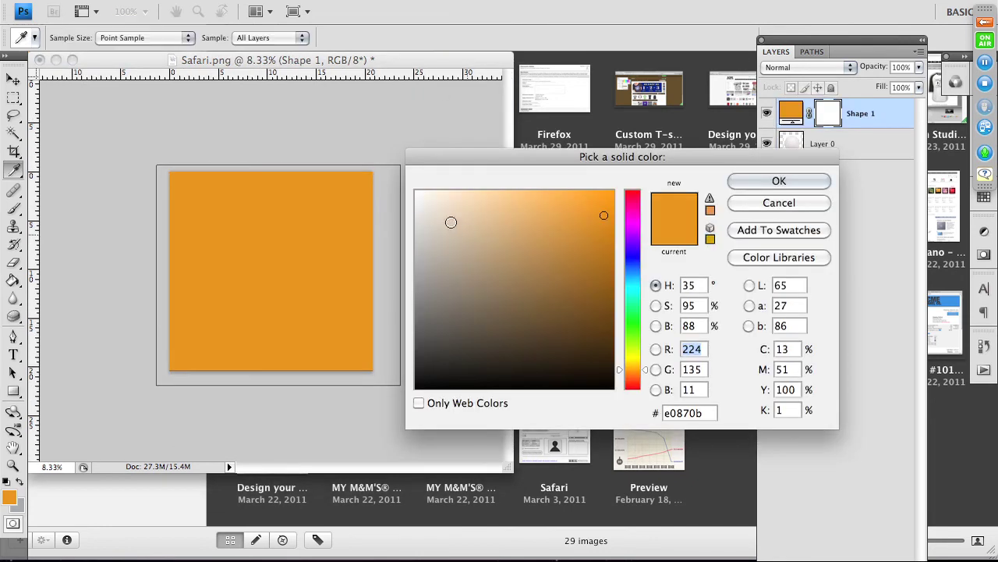
pyautogui.moveTo(450, 223); pyautogui.dragTo(413, 186)
pyautogui.click(779, 180)
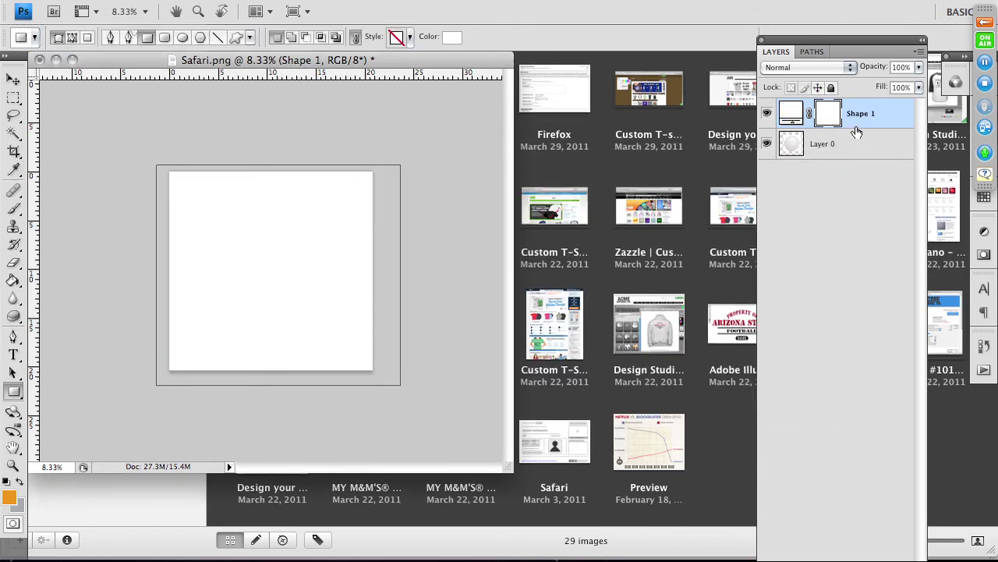
pyautogui.moveTo(856, 105); pyautogui.dragTo(856, 105)
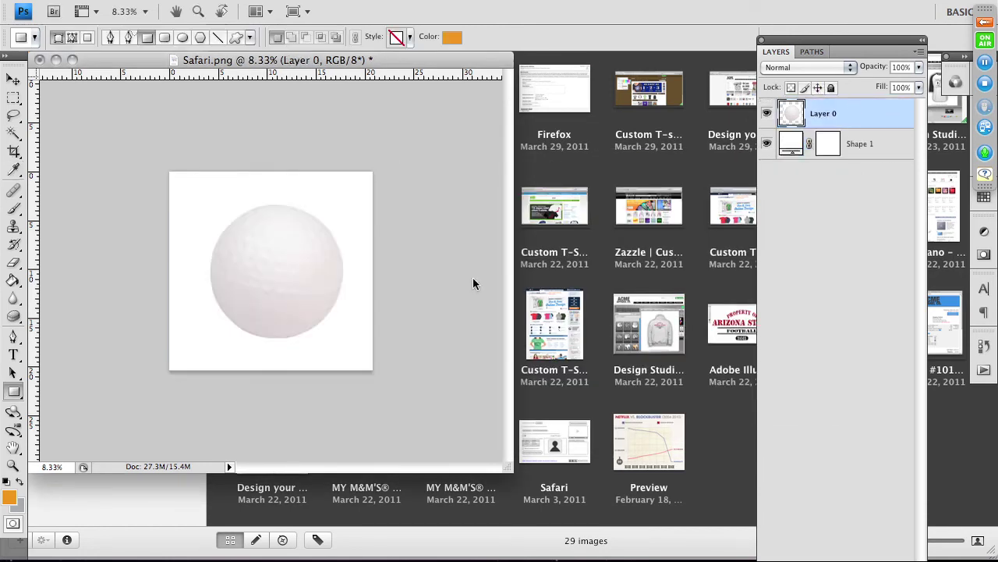
# - Move the ball slightly down and left on the white background, and deselect its layer
pyautogui.click(13, 79)
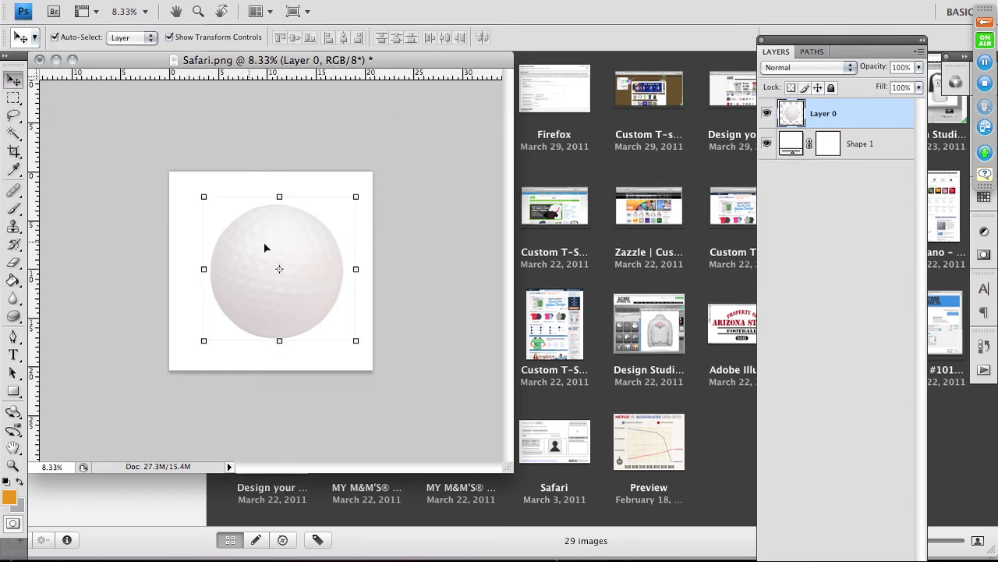
pyautogui.moveTo(257, 243); pyautogui.dragTo(266, 263)
pyautogui.click(252, 133)
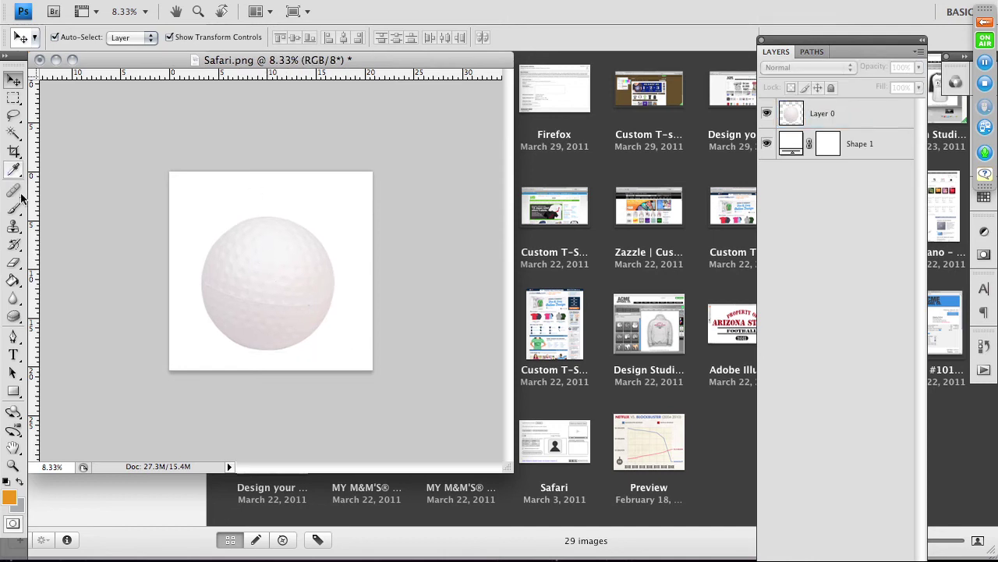
# - Add the text "Don't Forget" above the ball and scale it to about 1078%, roughly as wide as the ball
pyautogui.click(13, 355)
pyautogui.click(194, 199)
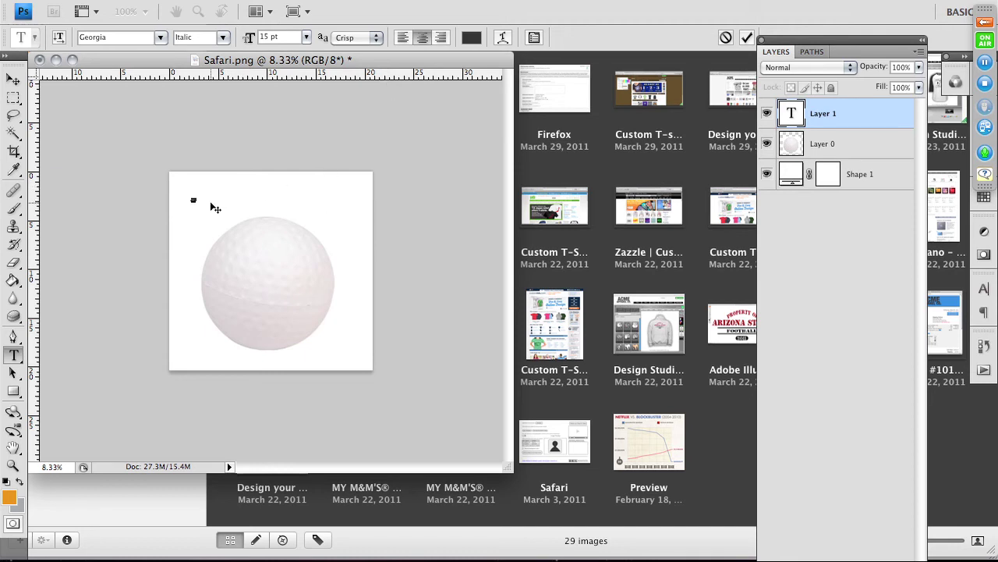
pyautogui.click(16, 79)
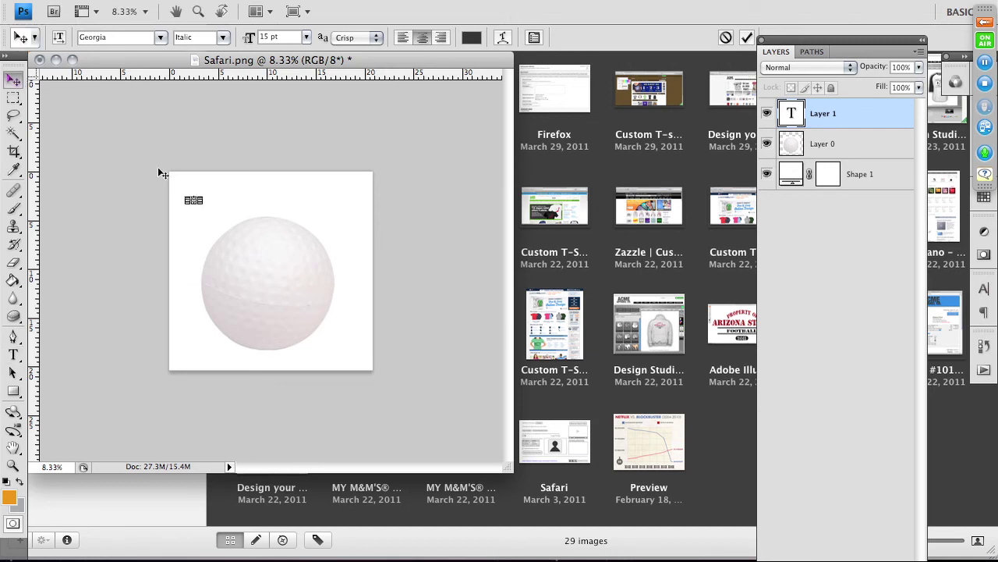
pyautogui.moveTo(211, 207); pyautogui.dragTo(311, 197)
pyautogui.click(746, 38)
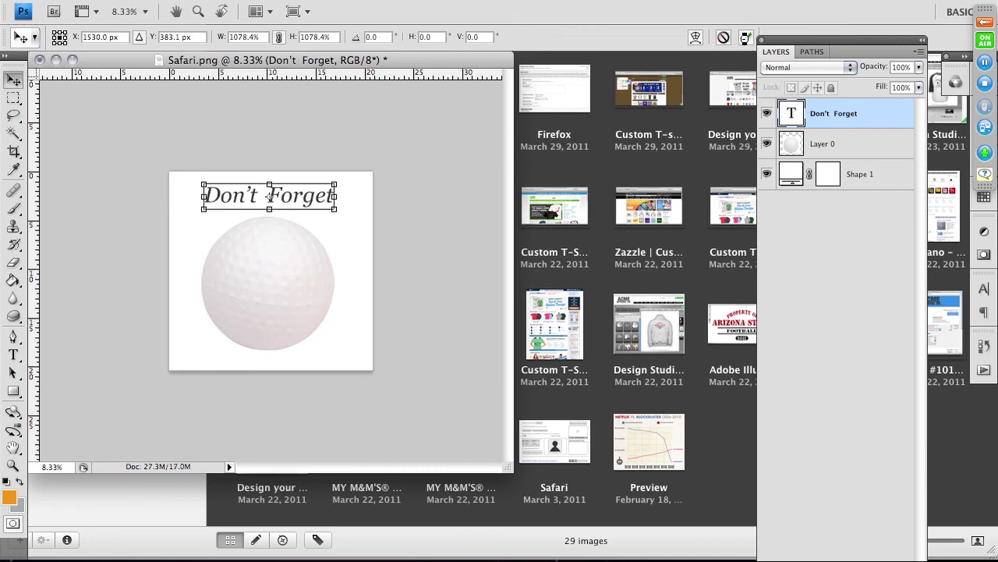
pyautogui.click(315, 128)
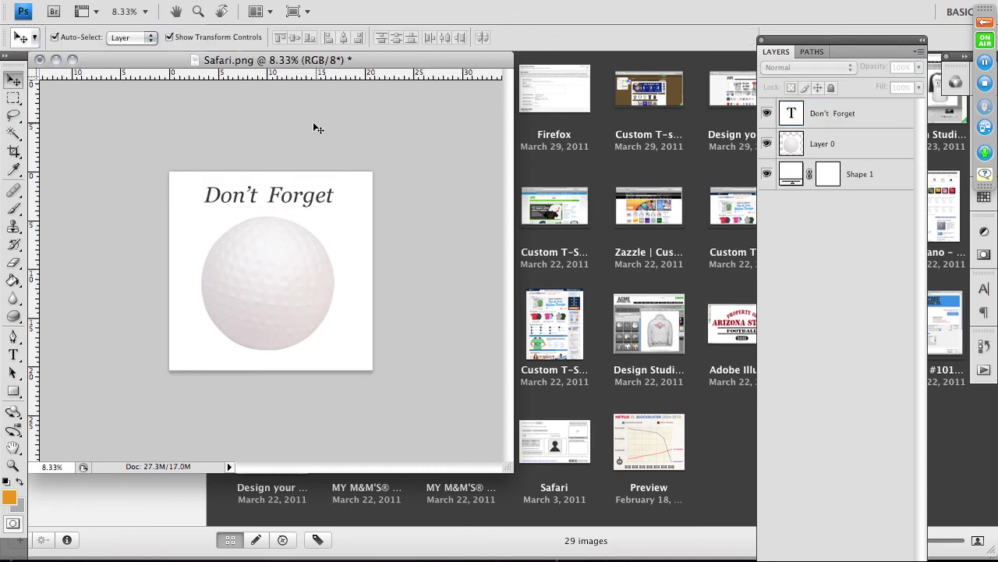
pyautogui.click(131, 1)
pyautogui.click(230, 221)
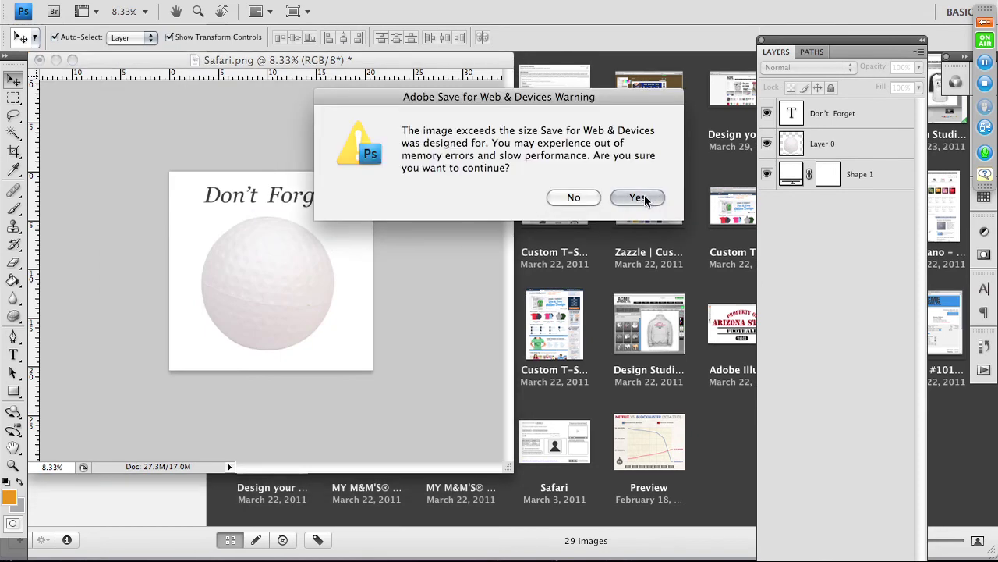
pyautogui.click(652, 197)
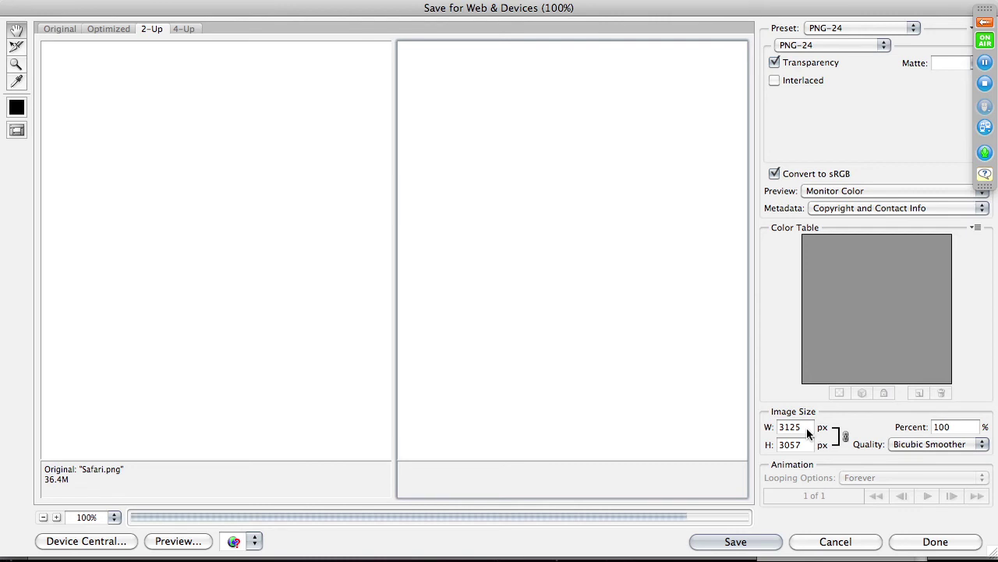
pyautogui.doubleClick(788, 427)
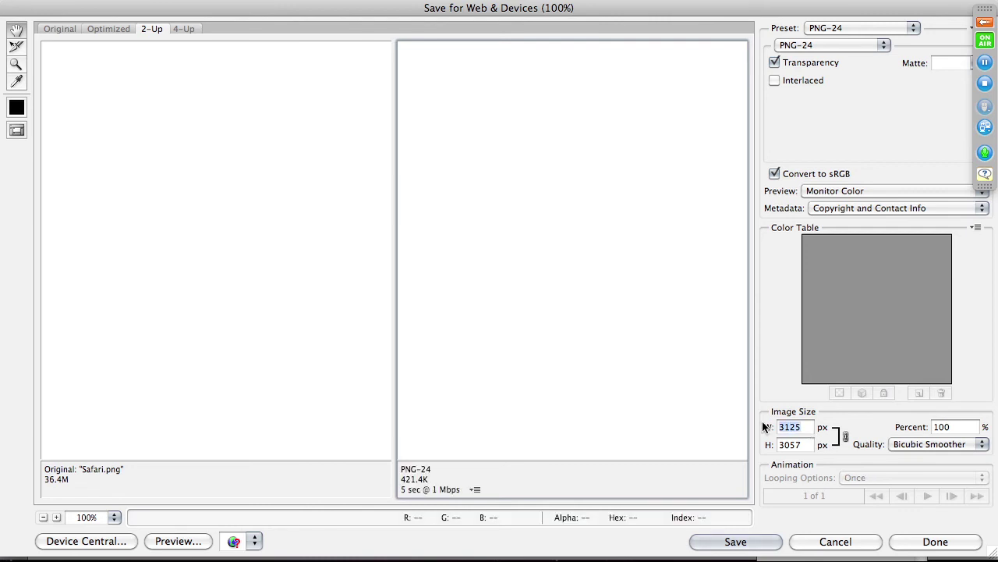
pyautogui.write('500')
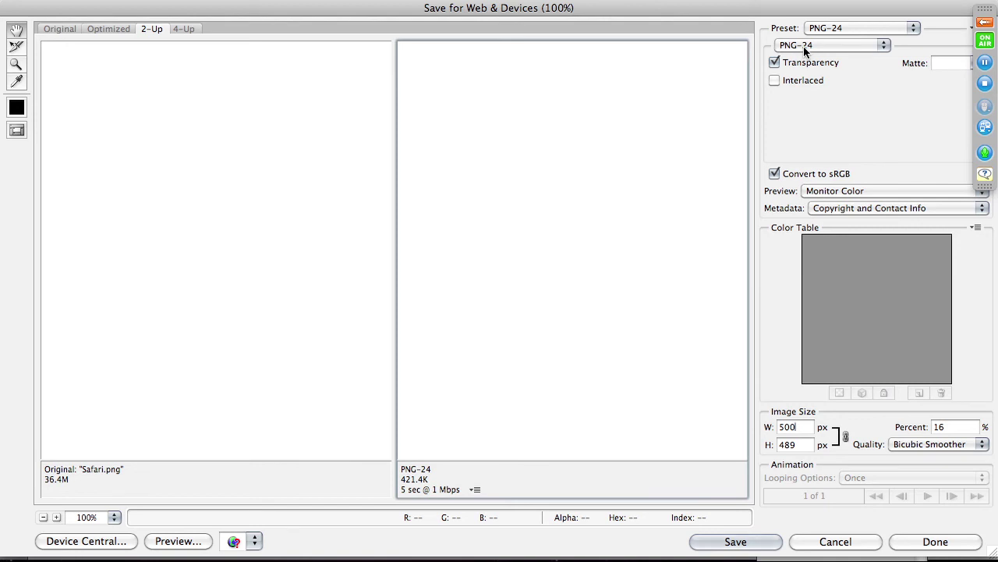
# - Switch to the browser, open the InkSoft demo store and examine the product images shown on its home page
pyautogui.moveTo(83, 542)
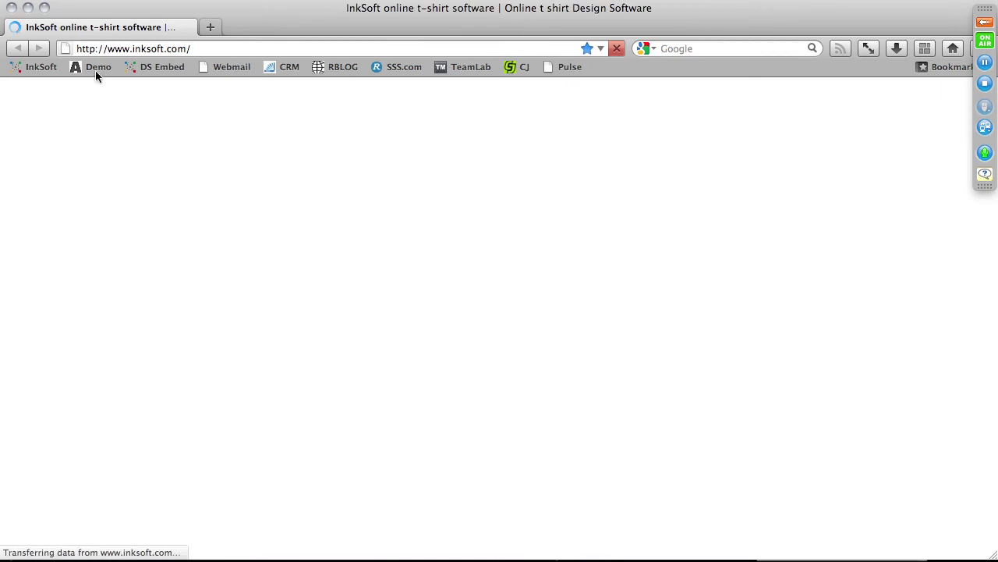
pyautogui.click(96, 69)
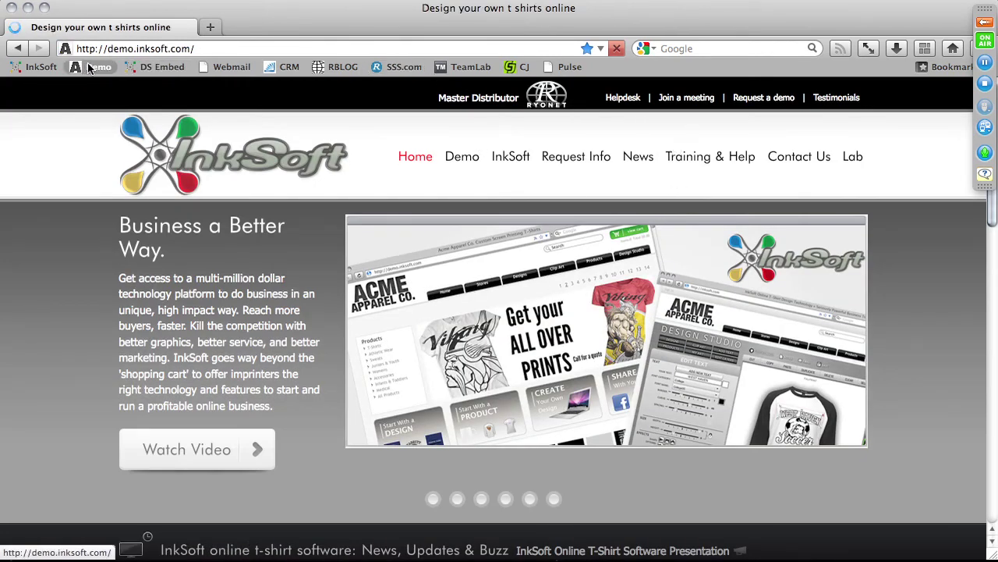
pyautogui.scroll(-3, 530, 312)
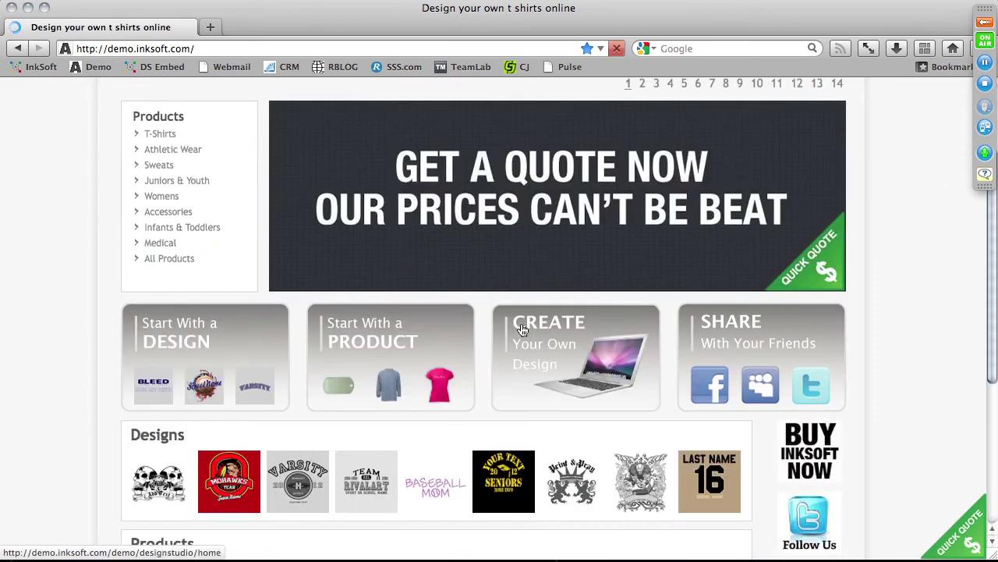
pyautogui.scroll(-2, 507, 339)
pyautogui.scroll(5, 494, 351)
pyautogui.scroll(-2, 383, 312)
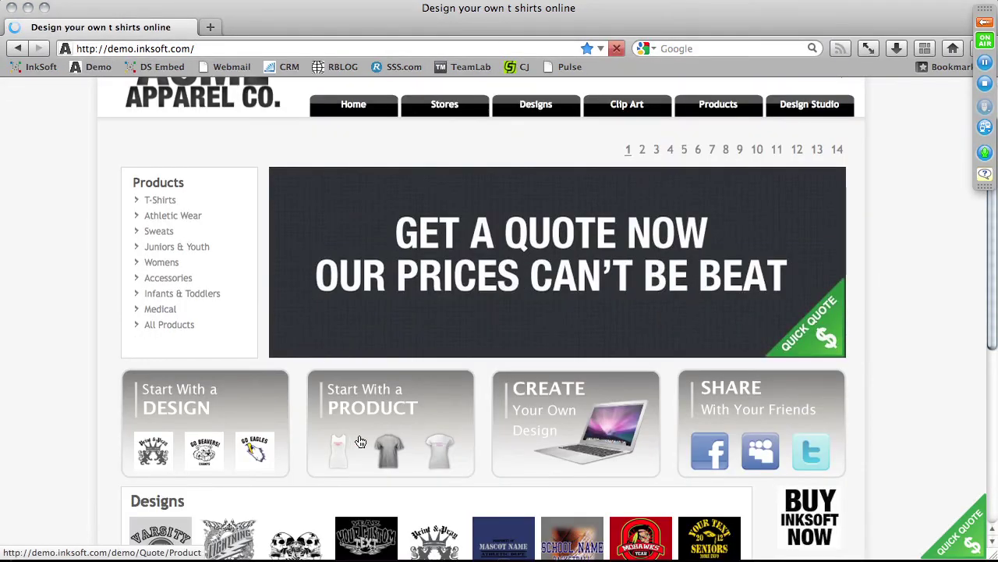
pyautogui.scroll(-2, 360, 442)
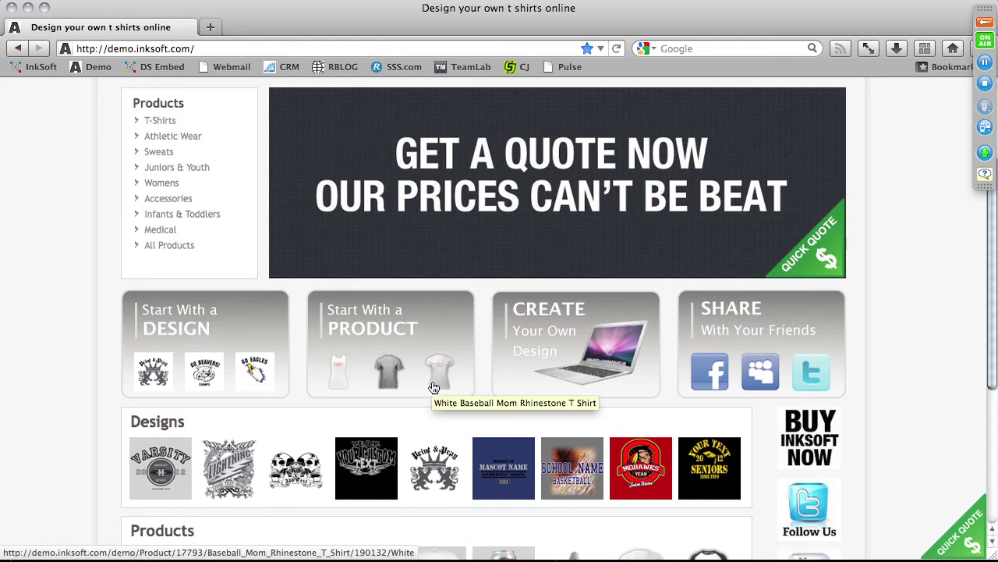
pyautogui.scroll(-5, 435, 388)
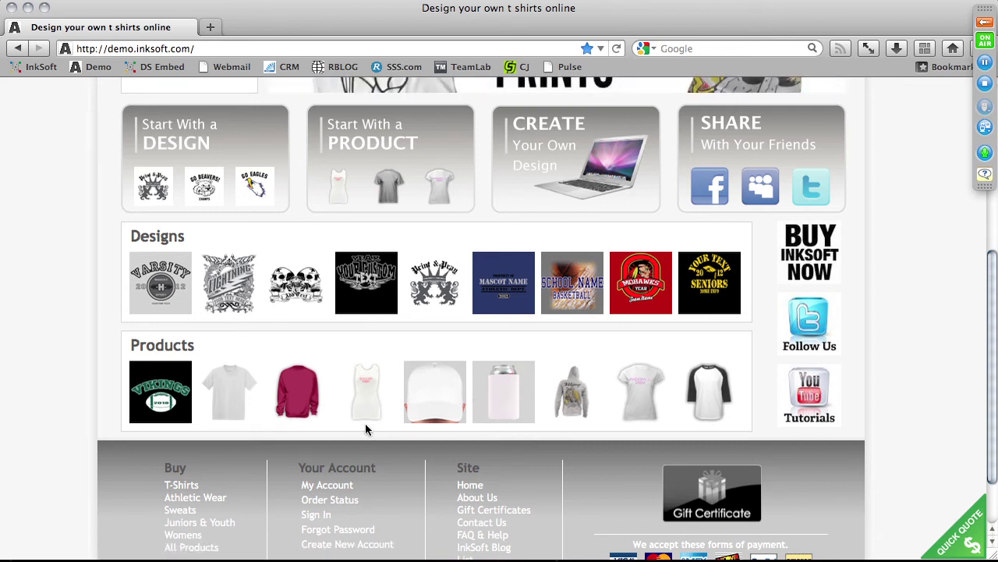
# - Return to Photoshop, cancel the web export and delete the white Shape 1 background layer
pyautogui.click(331, 539)
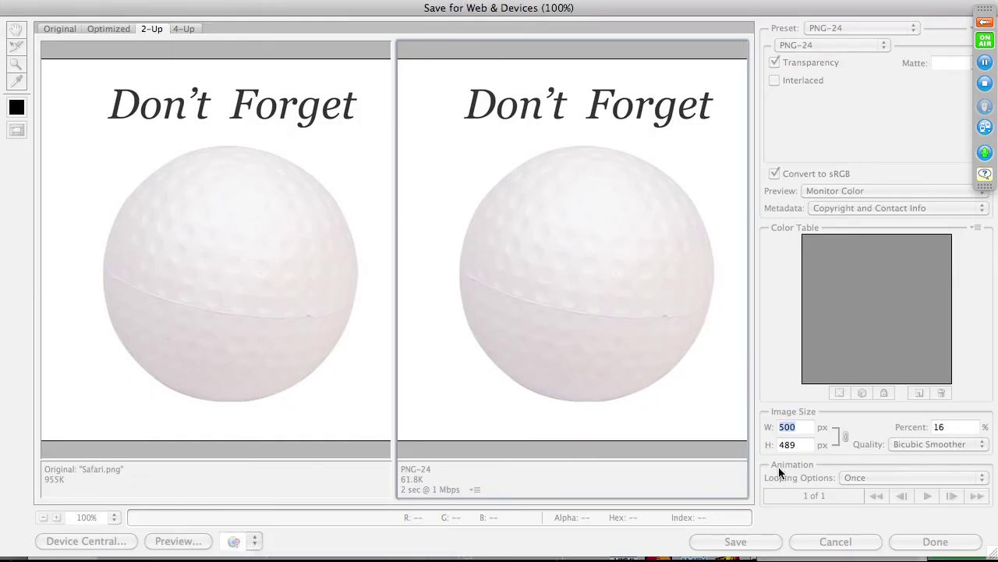
pyautogui.click(825, 540)
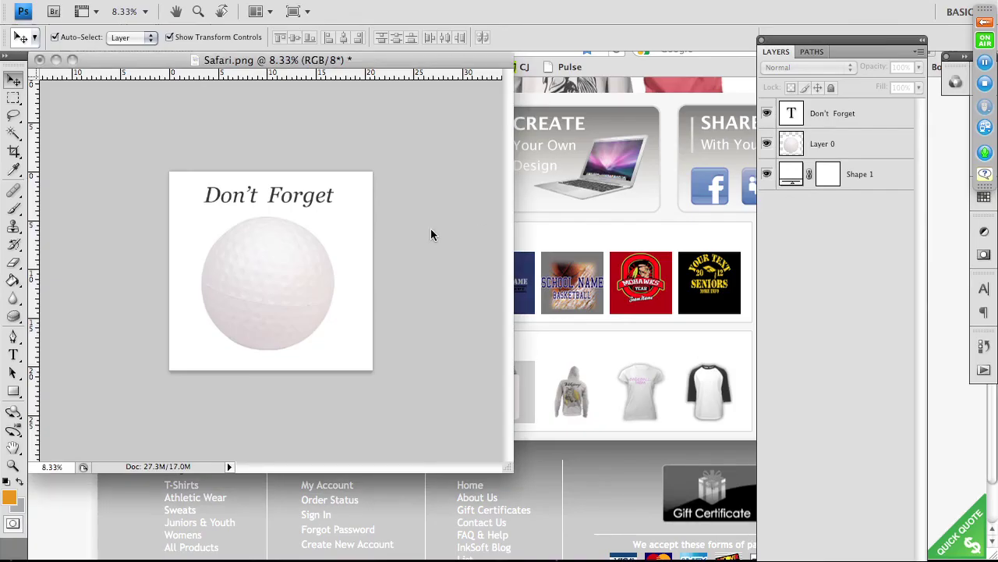
pyautogui.click(184, 188)
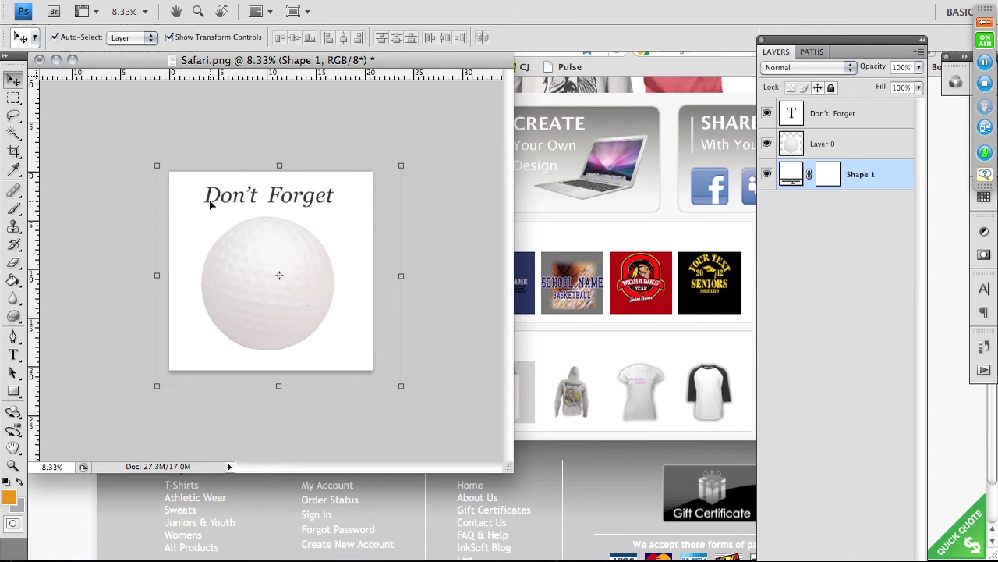
pyautogui.press('BackSpace')
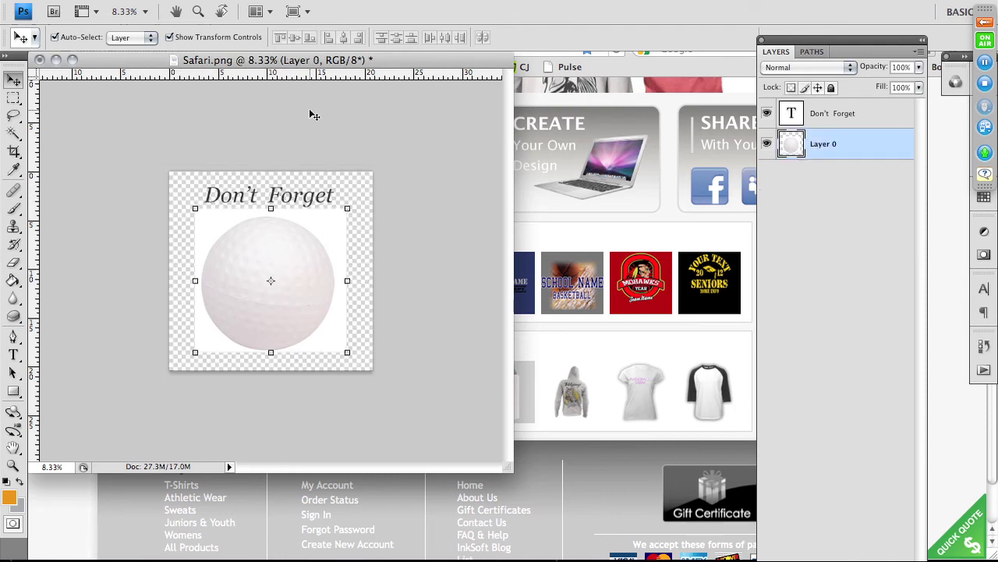
# - Select the white area around the ball on Layer 0 with the Magic Wand and delete it
pyautogui.press('super+plus')
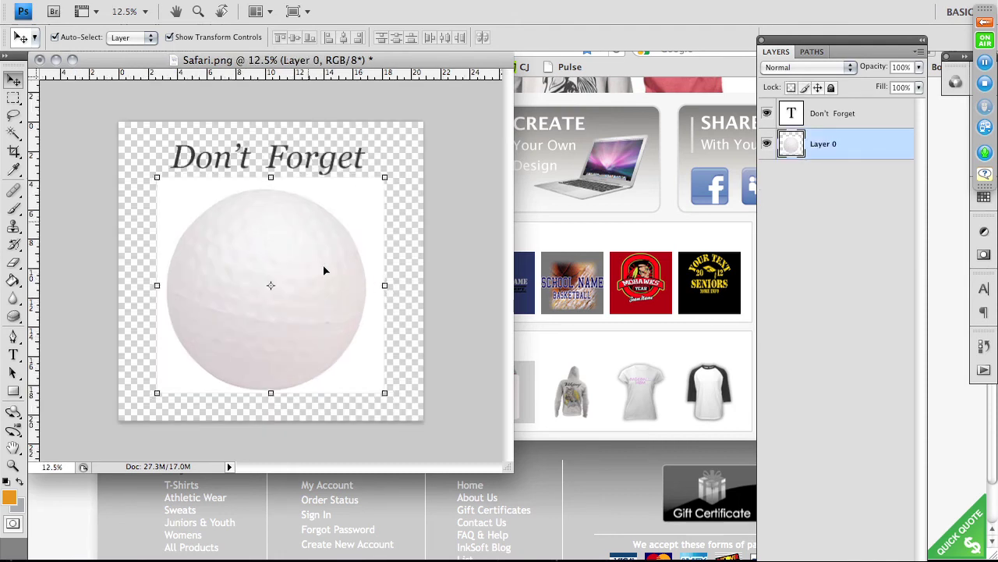
pyautogui.click(13, 133)
pyautogui.click(187, 203)
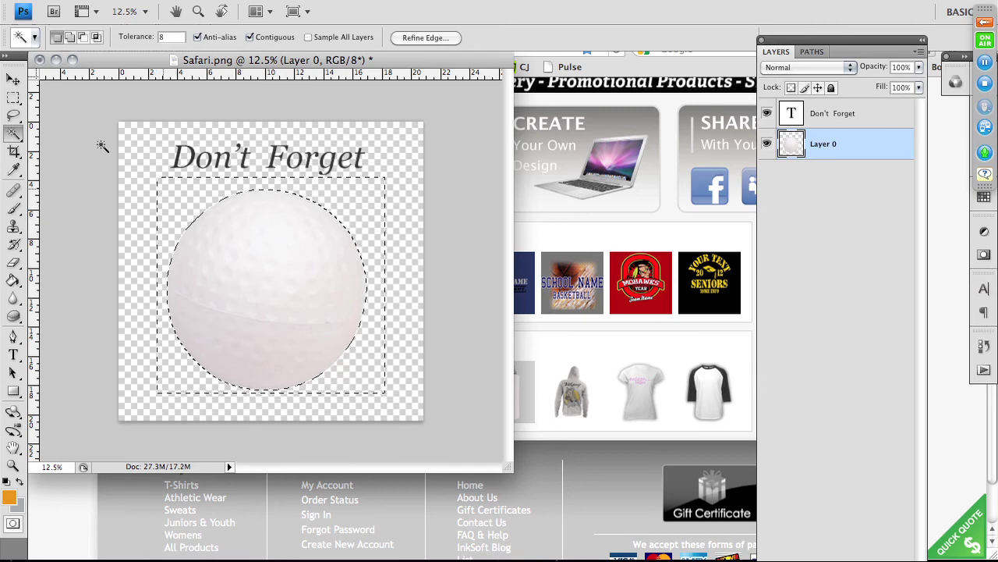
pyautogui.click(13, 81)
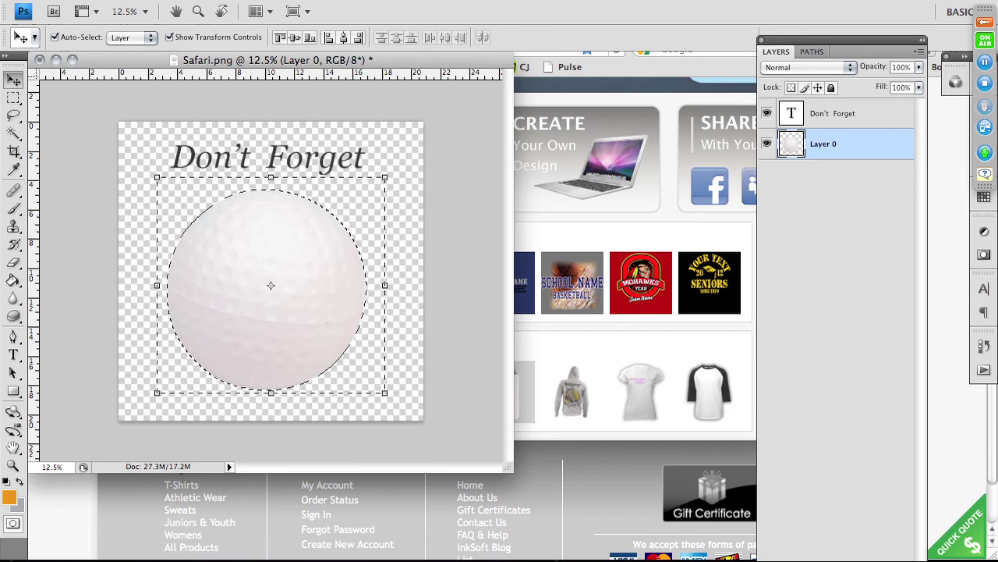
# - Export the image for the web as a transparent PNG-24, 500 px wide, saved as sb.png on the Desktop
pyautogui.click(134, 2)
pyautogui.click(182, 221)
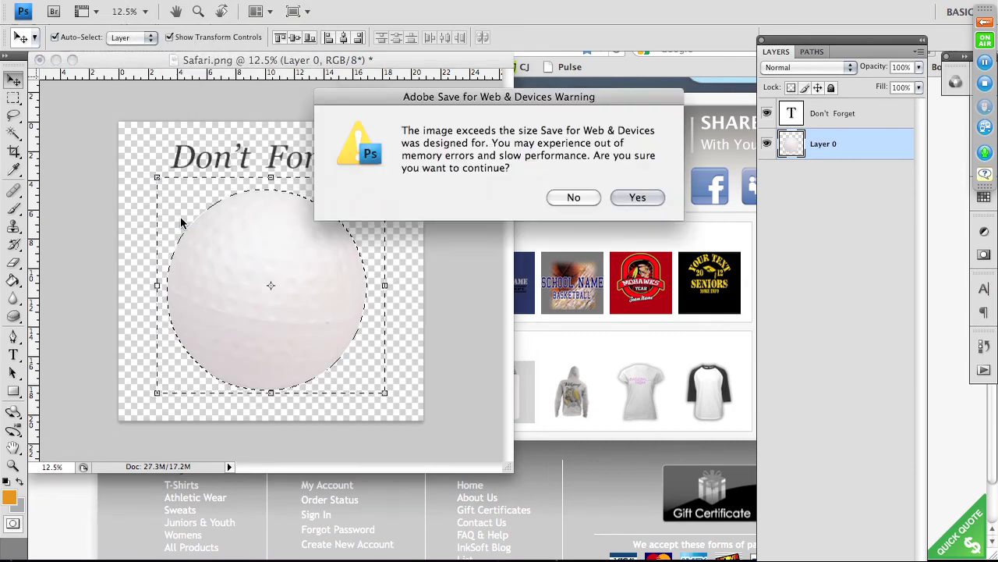
pyautogui.click(638, 197)
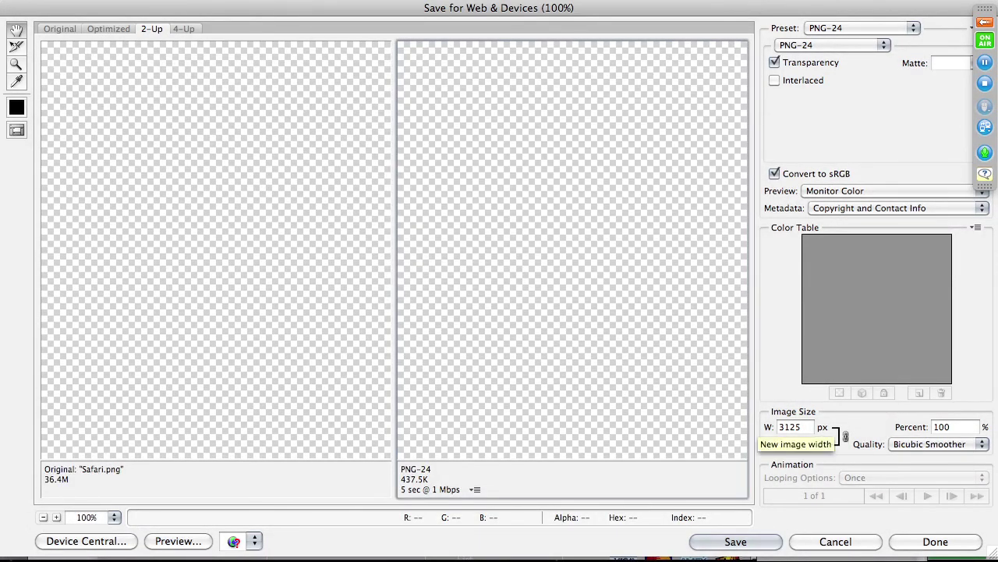
pyautogui.doubleClick(790, 427)
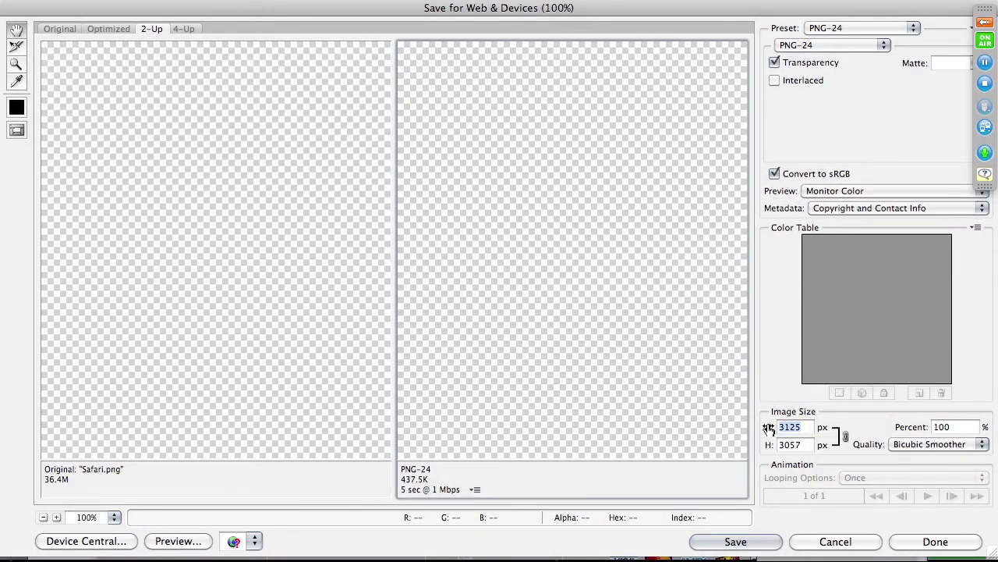
pyautogui.write('500')
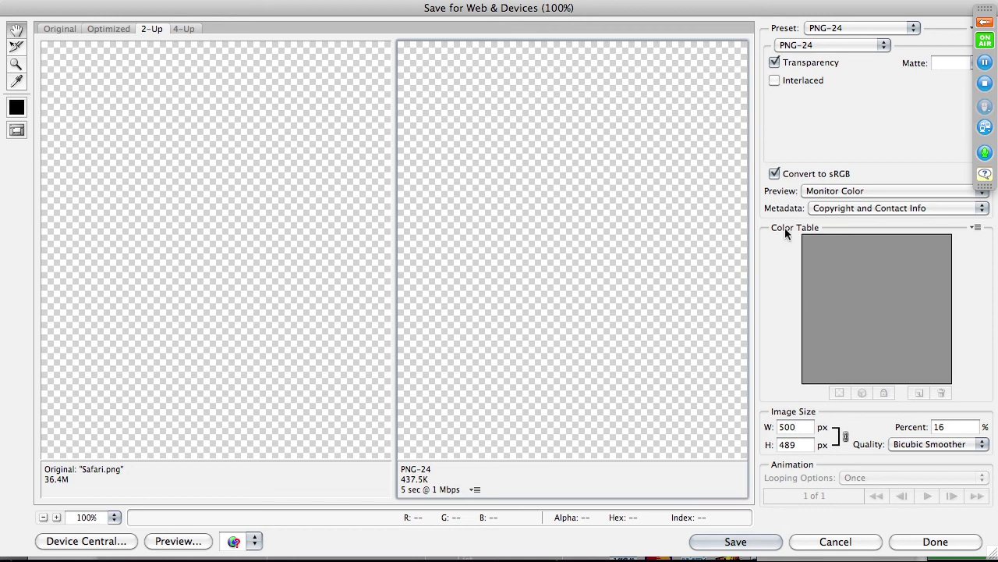
pyautogui.click(737, 541)
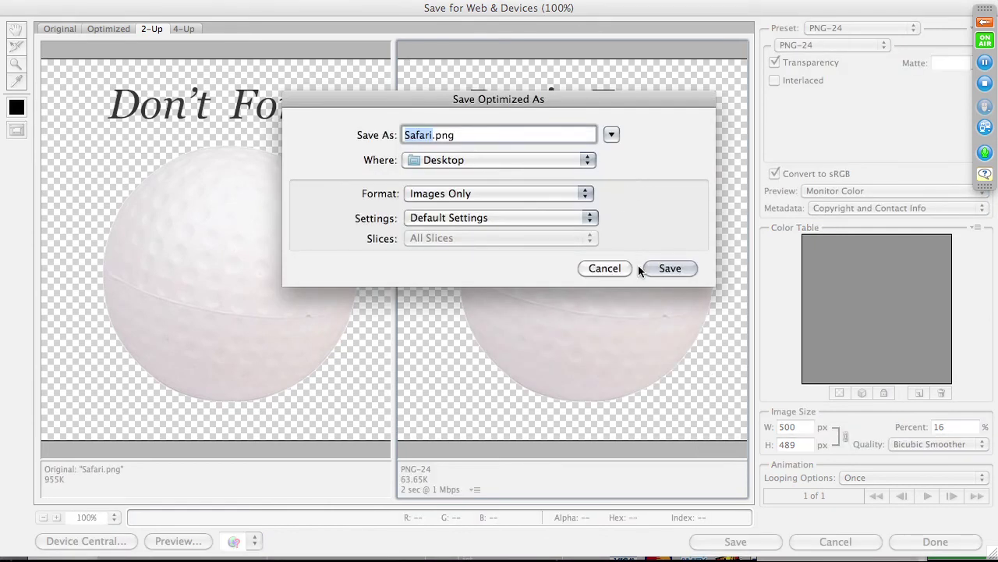
pyautogui.write('s')
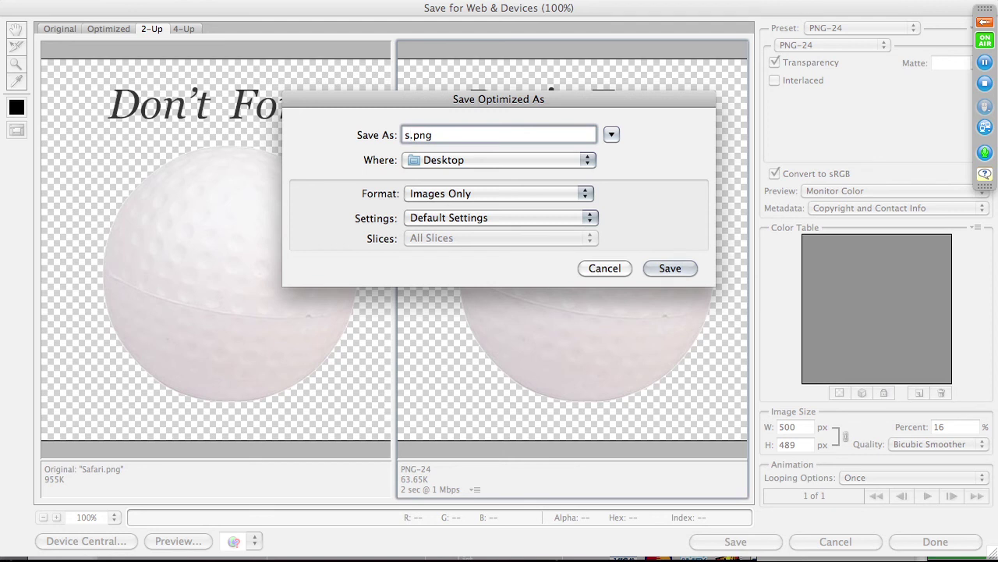
pyautogui.write('b')
pyautogui.click(672, 270)
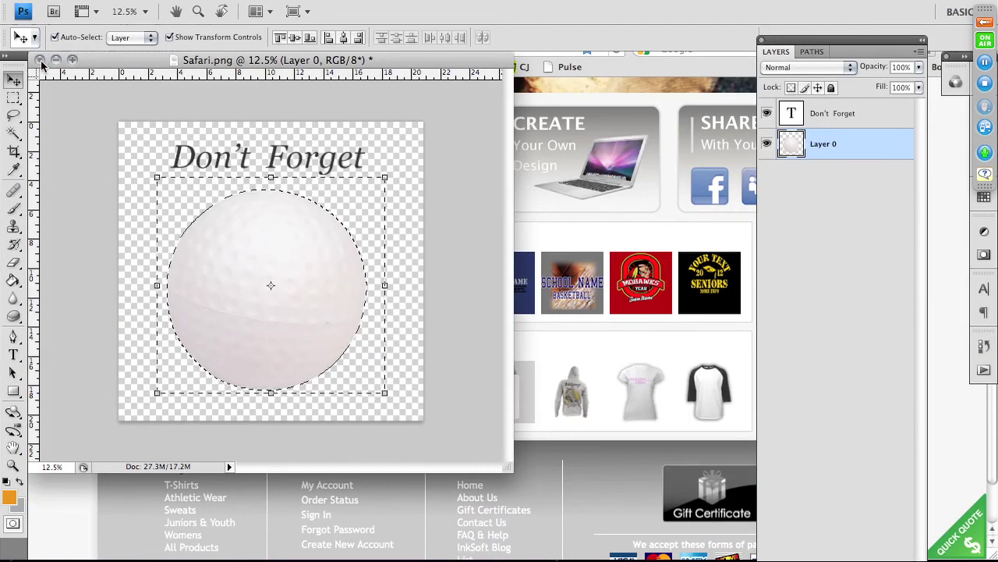
# - Close the Photoshop document without saving and switch to the Products Admin page in Safari
pyautogui.click(423, 181)
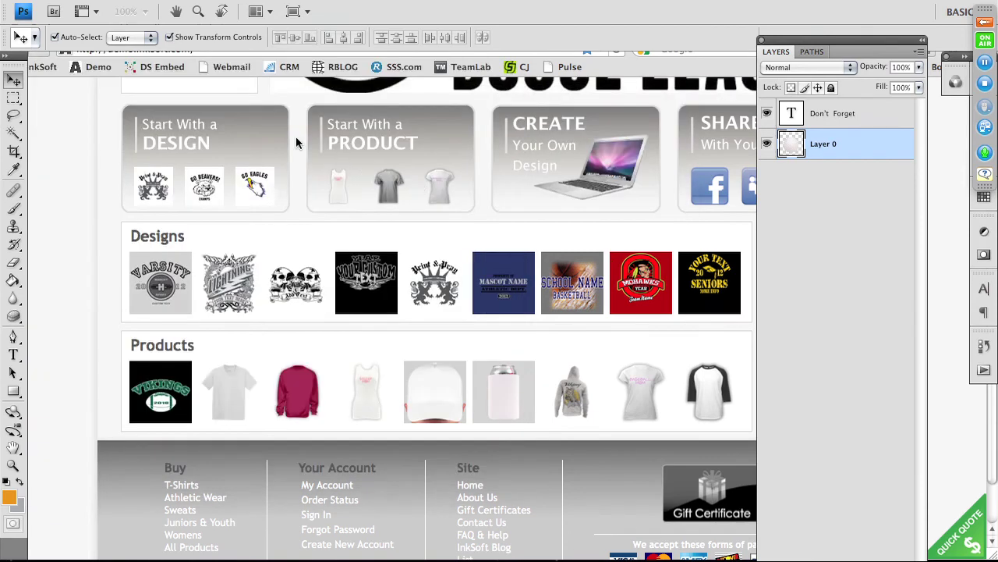
pyautogui.click(76, 141)
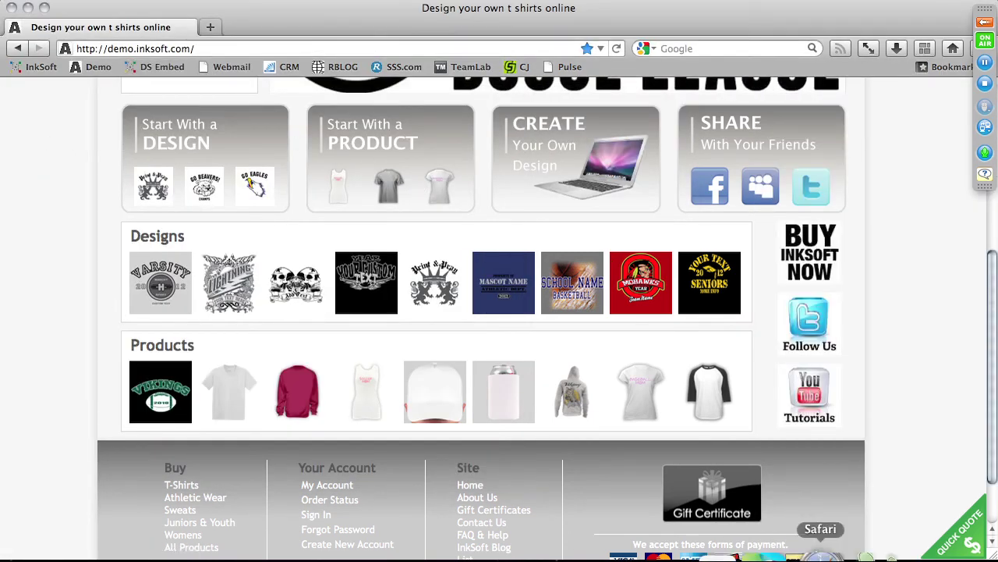
pyautogui.click(803, 546)
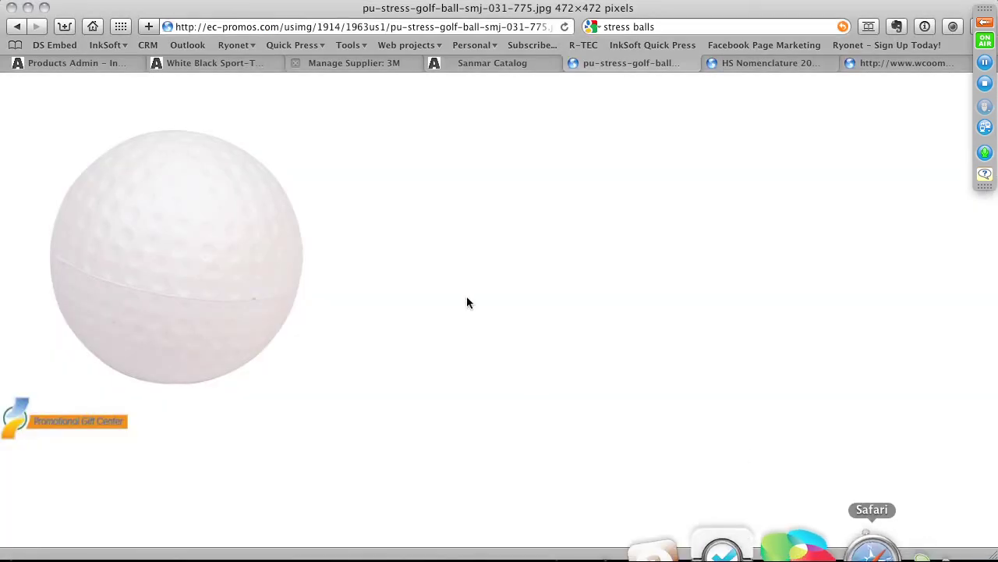
pyautogui.click(96, 65)
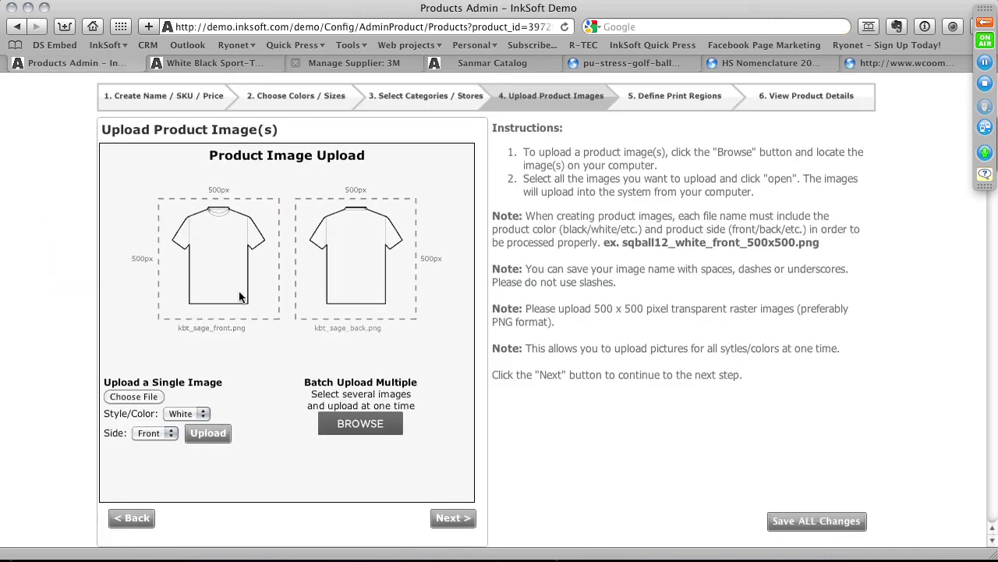
# - Open sb.png from the Desktop in Preview to check its transparent background, and close it again
pyautogui.press('F11')
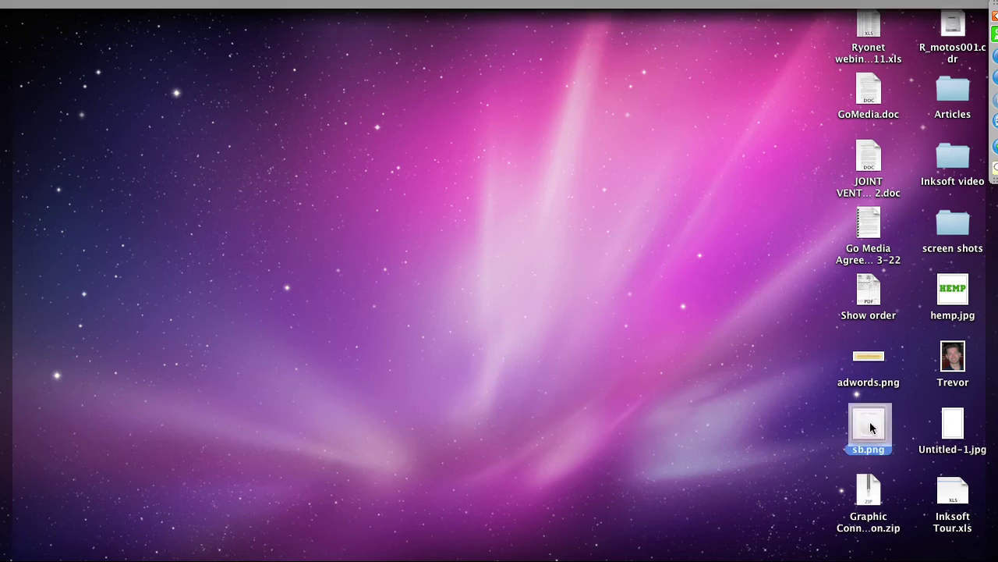
pyautogui.moveTo(870, 421); pyautogui.dragTo(371, 258)
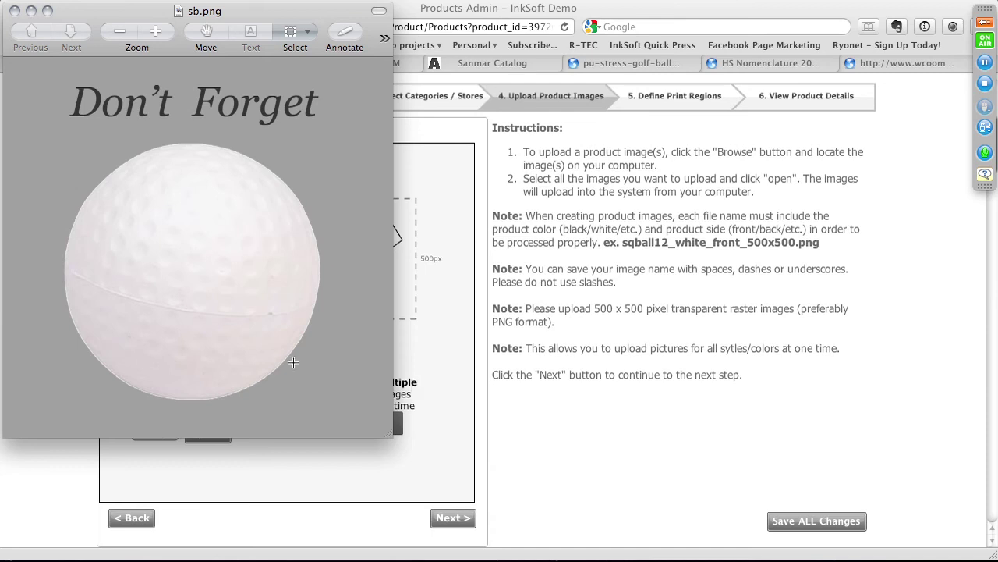
pyautogui.click(15, 11)
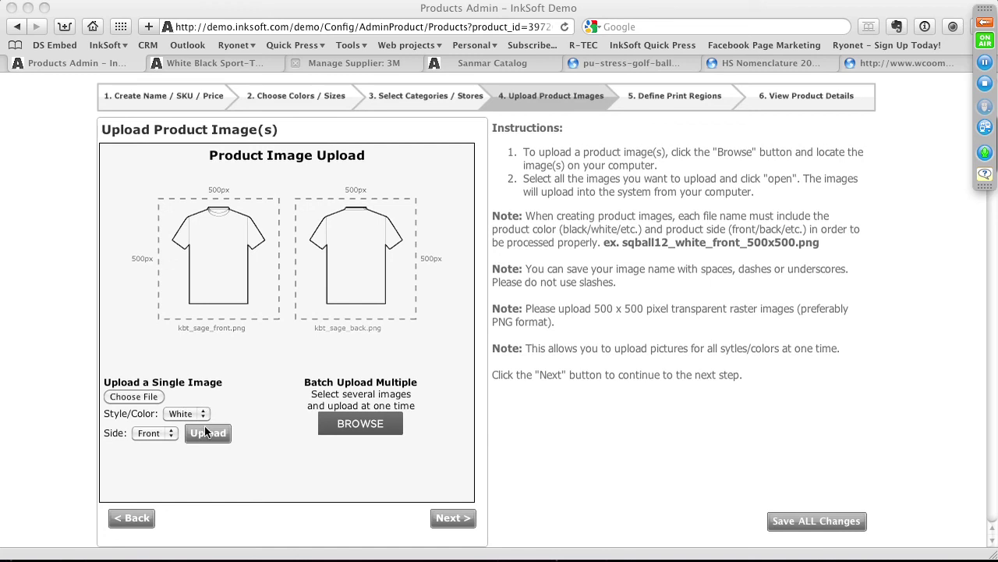
# - Choose sb.png from the Desktop as the single product image for White, Front, and upload it
pyautogui.click(131, 399)
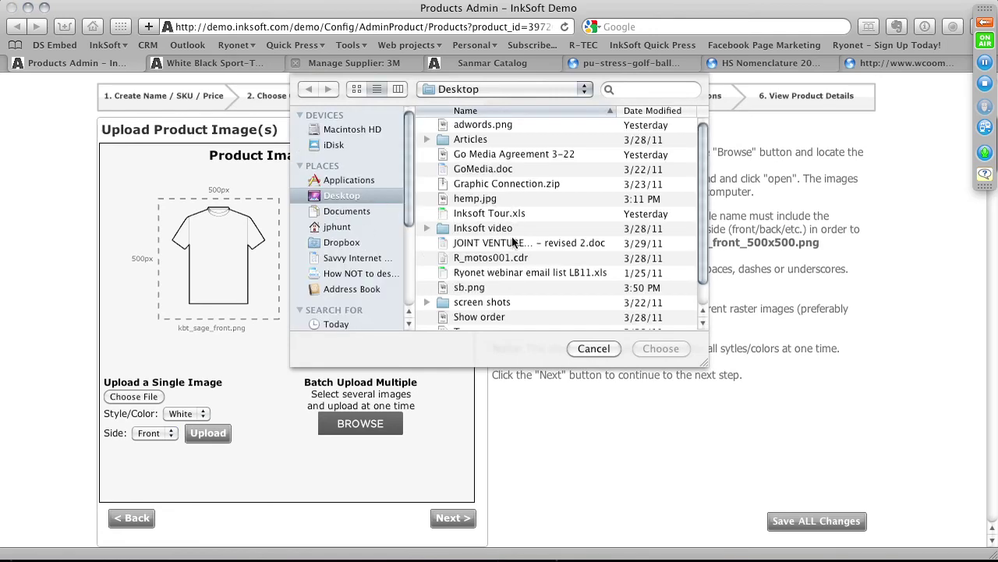
pyautogui.click(474, 287)
pyautogui.click(659, 348)
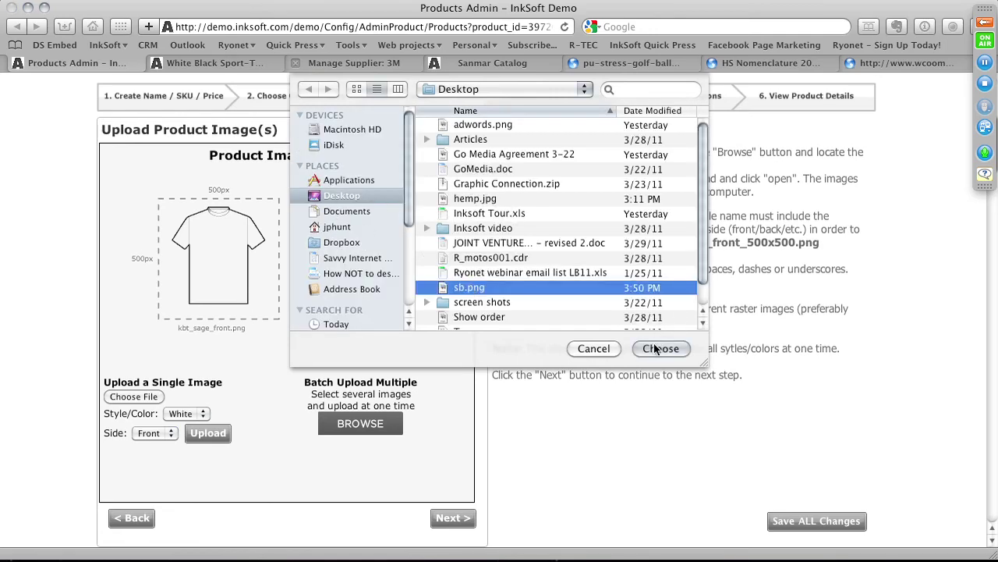
pyautogui.click(208, 432)
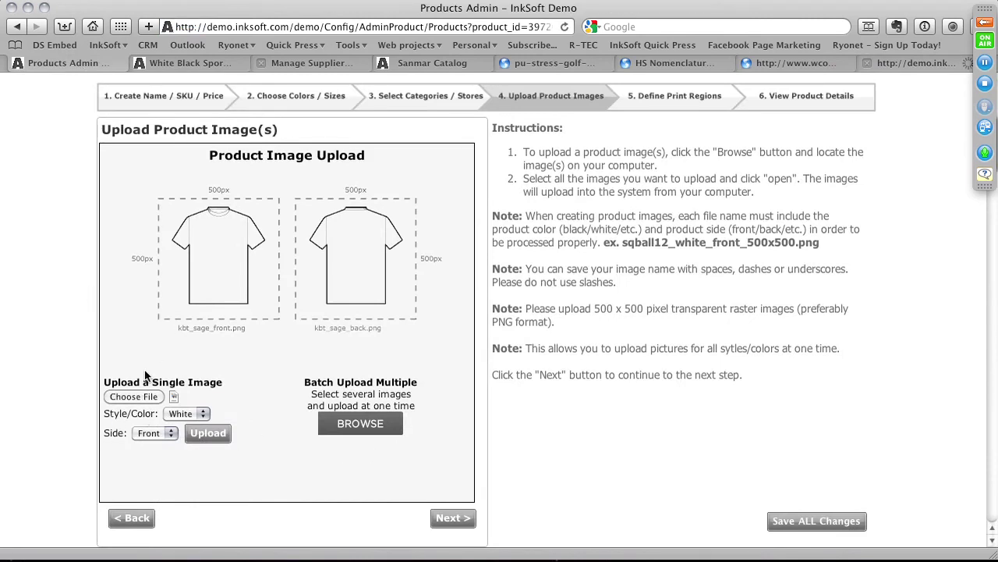
# - Check the style/color and side options offered for the single image upload
pyautogui.click(199, 413)
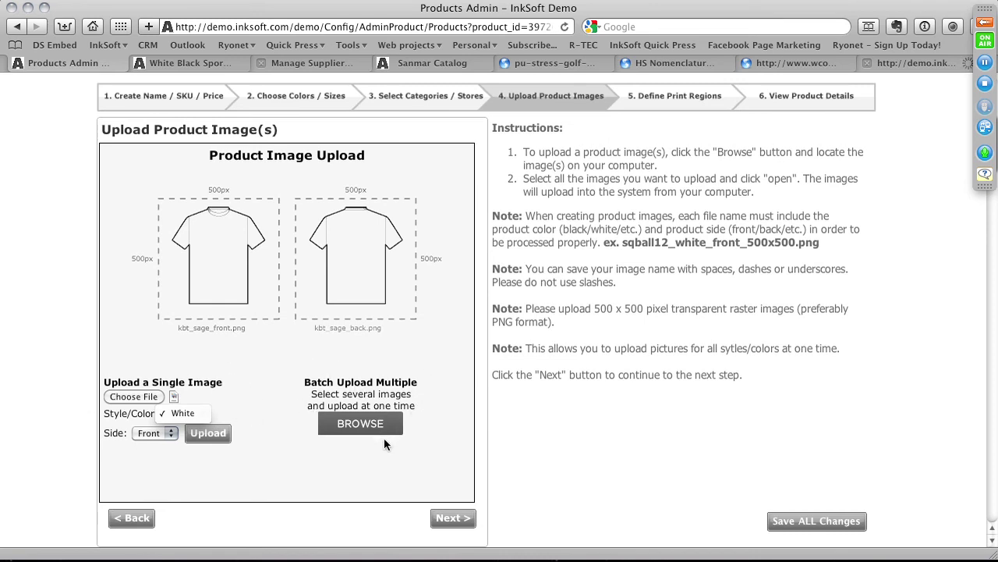
pyautogui.click(164, 434)
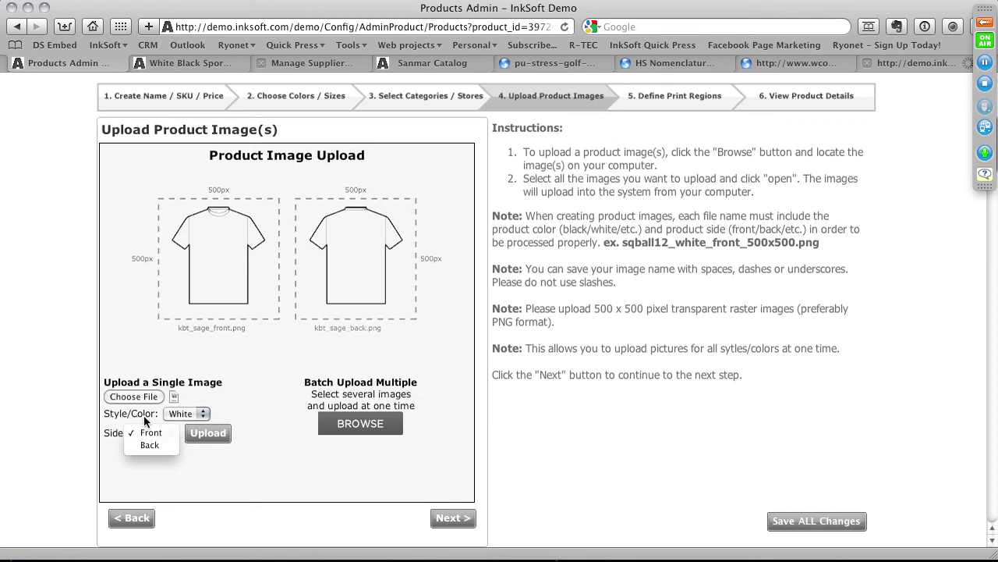
pyautogui.press('Down')
pyautogui.click(289, 503)
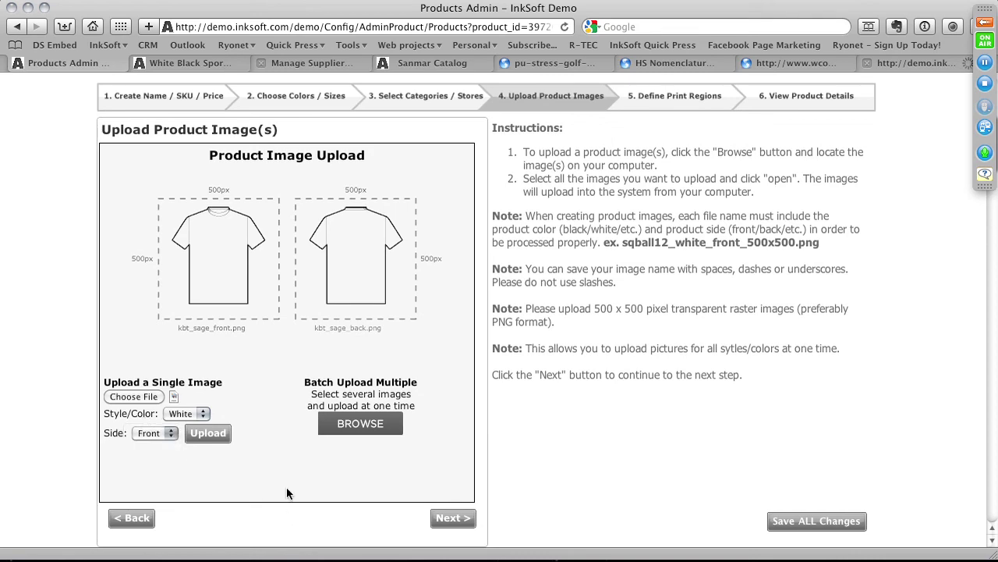
# - Look through the other open browser pages for the image upload's progress and return to the Products Admin page
pyautogui.click(224, 66)
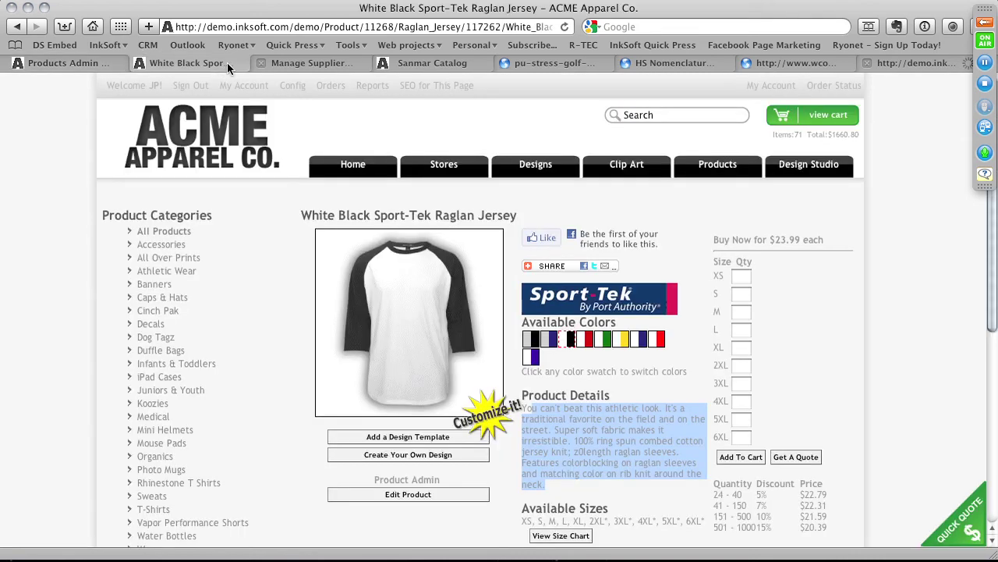
pyautogui.click(305, 63)
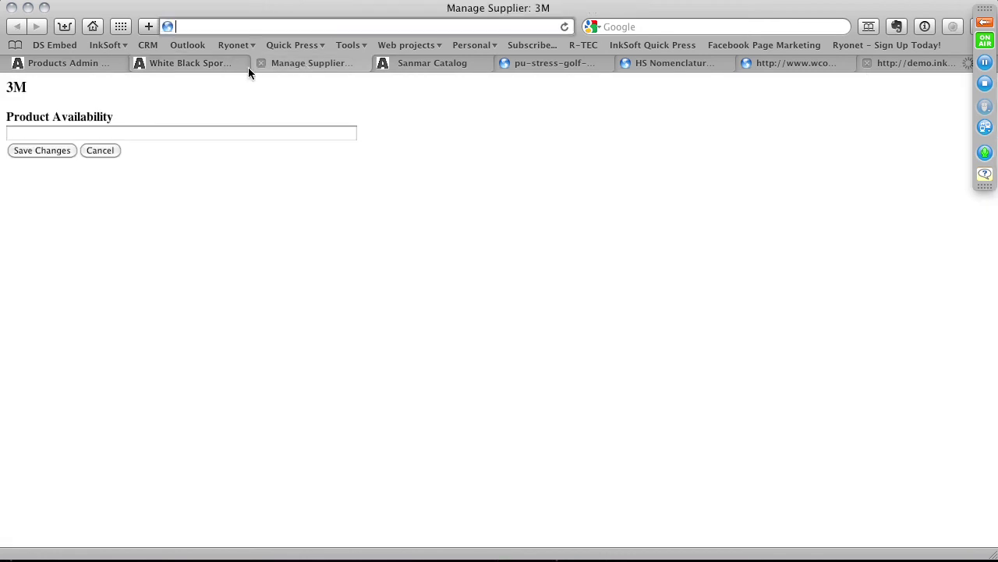
pyautogui.click(887, 62)
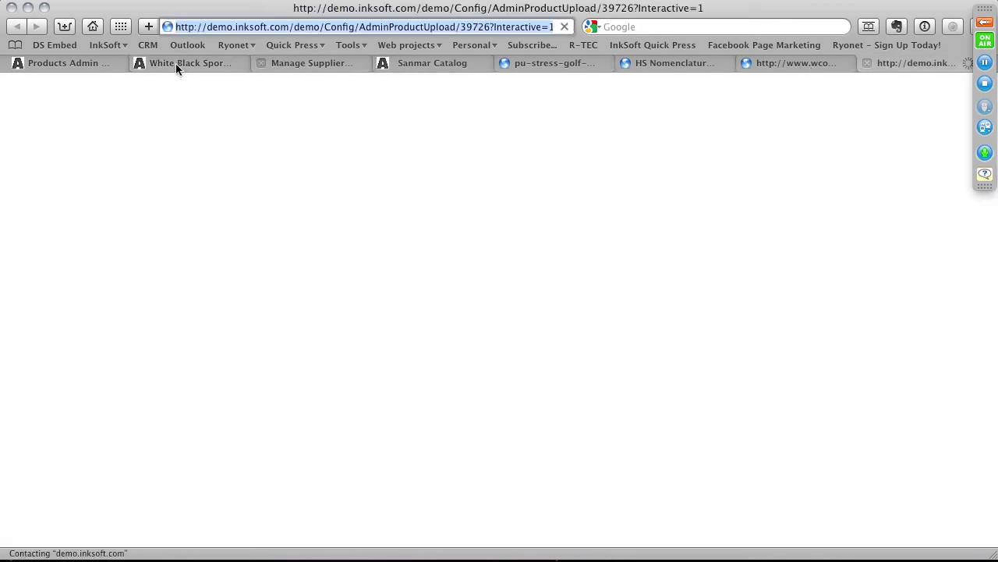
pyautogui.click(88, 65)
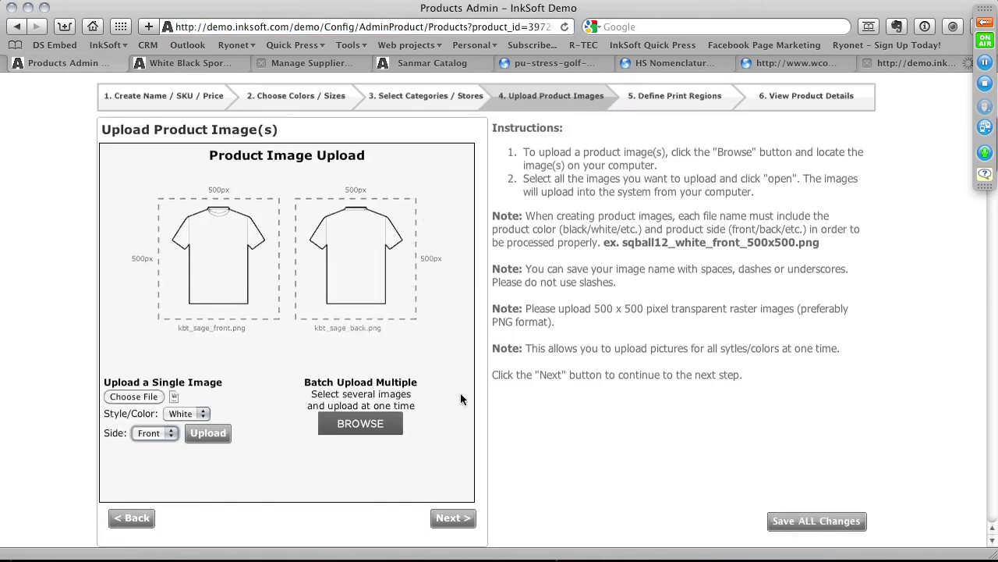
# - Continue to the Define Print Regions stage and look over its instructions
pyautogui.click(451, 517)
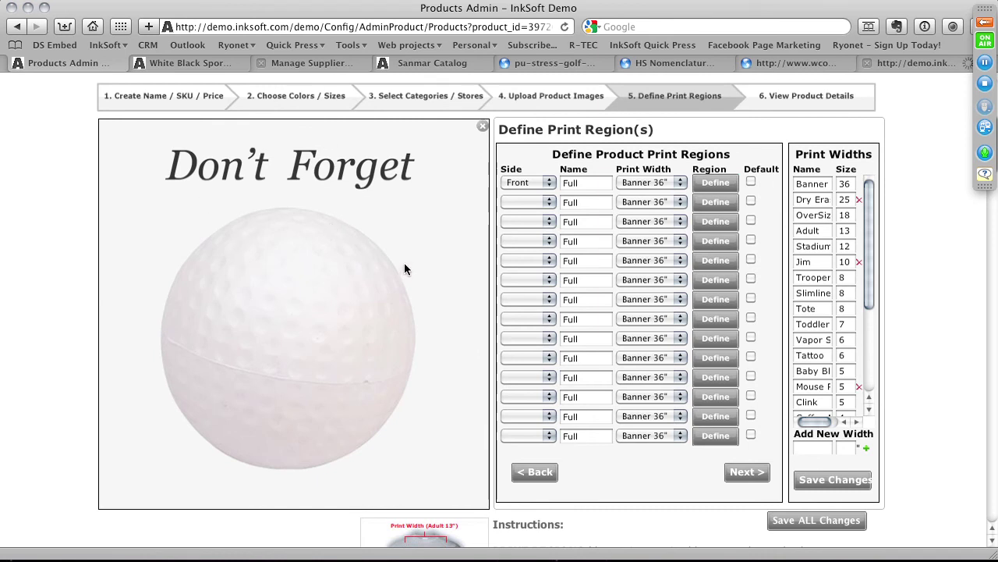
pyautogui.scroll(-5, 417, 262)
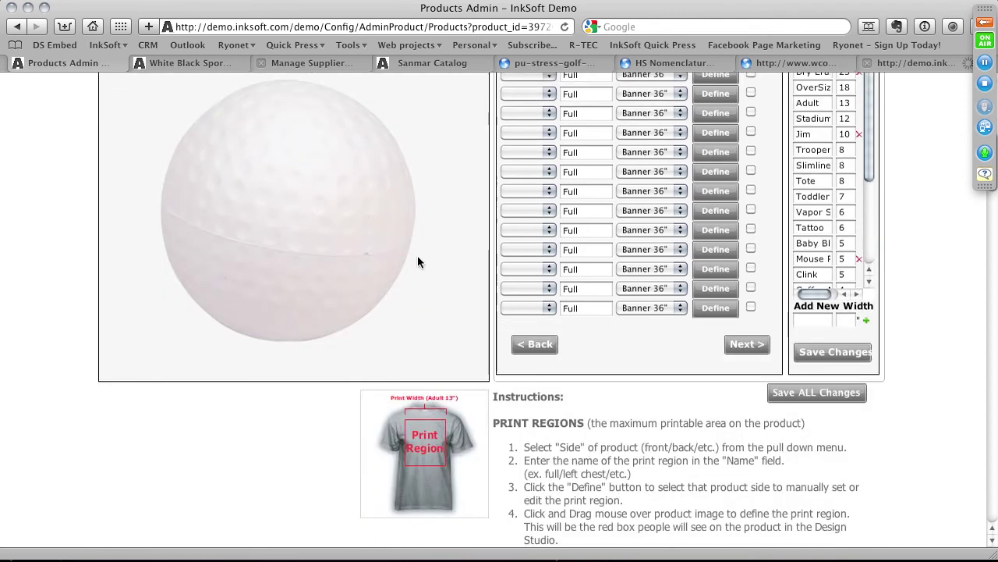
pyautogui.scroll(-1, 418, 261)
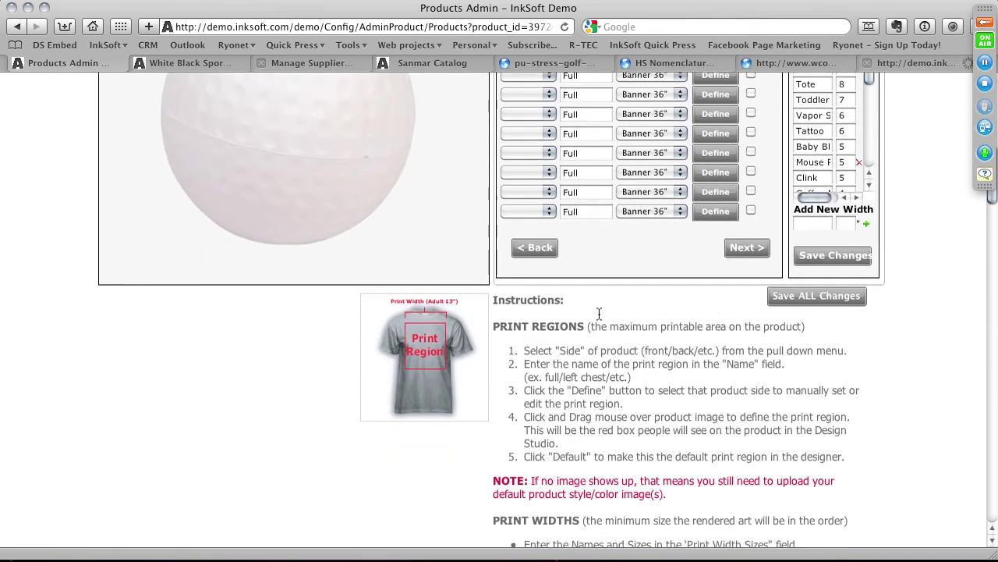
pyautogui.scroll(8, 561, 367)
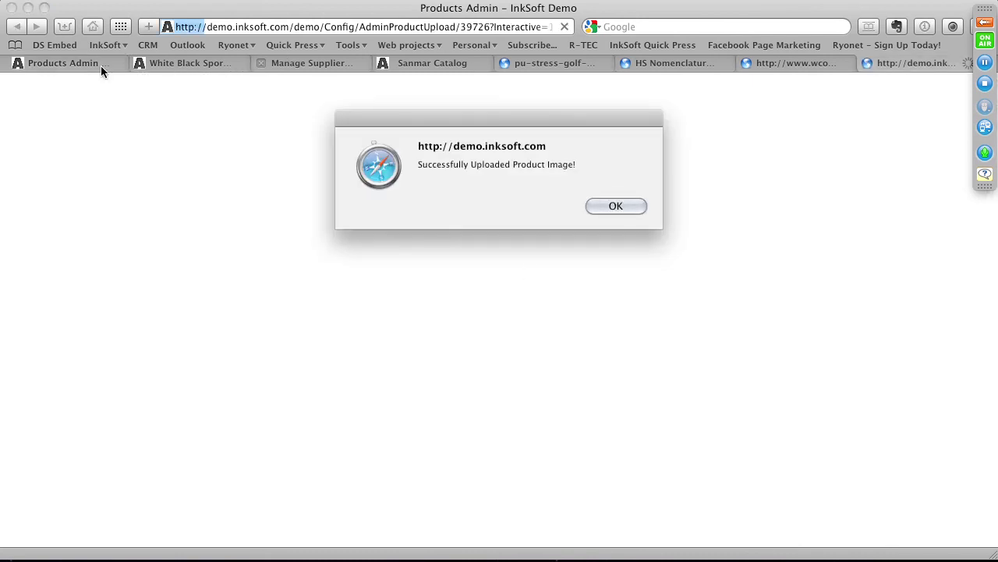
# - Dismiss the image upload message and draw a nearly square Front print region across the middle of the ball
pyautogui.click(615, 206)
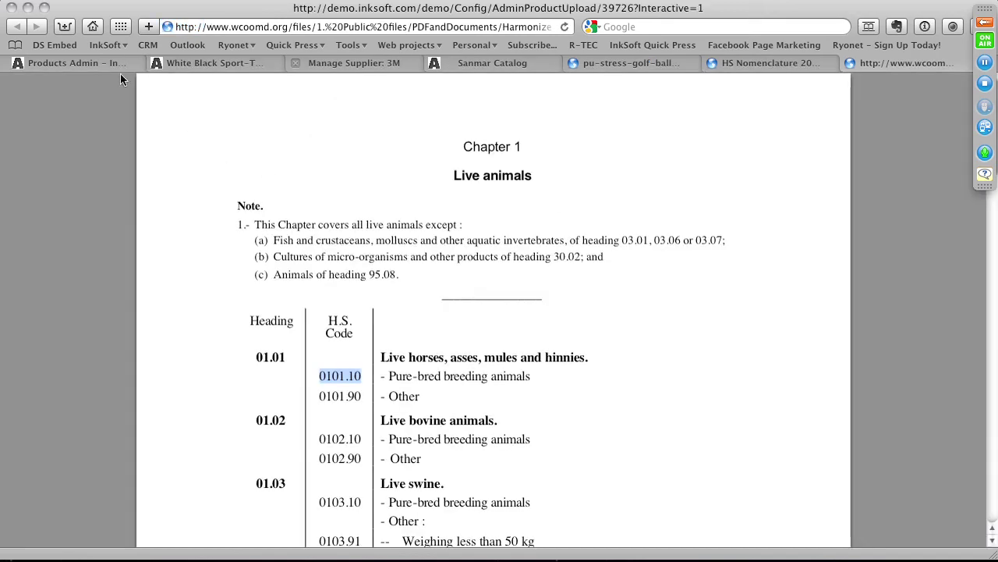
pyautogui.click(104, 66)
pyautogui.scroll(-3, 322, 282)
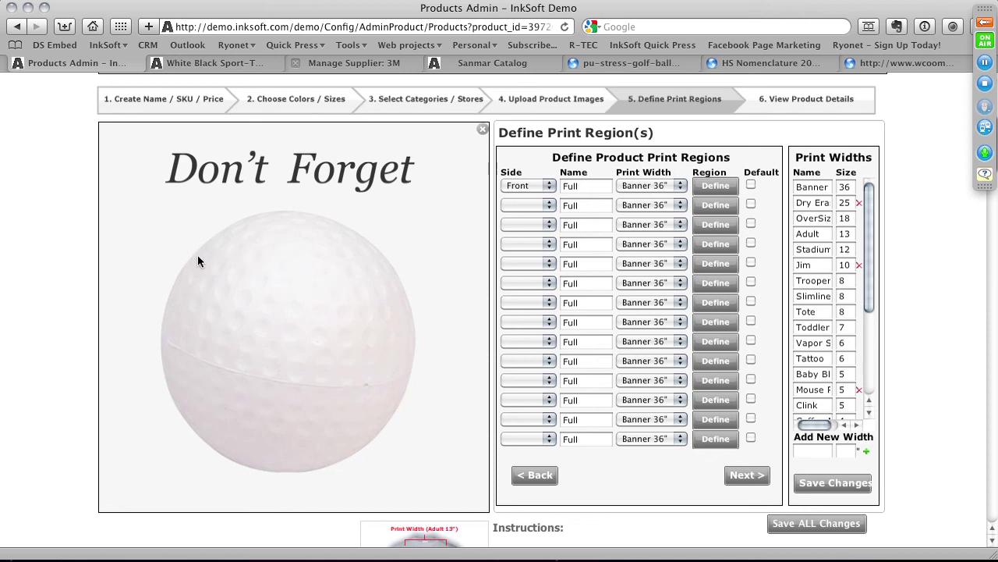
pyautogui.moveTo(198, 257); pyautogui.dragTo(377, 429)
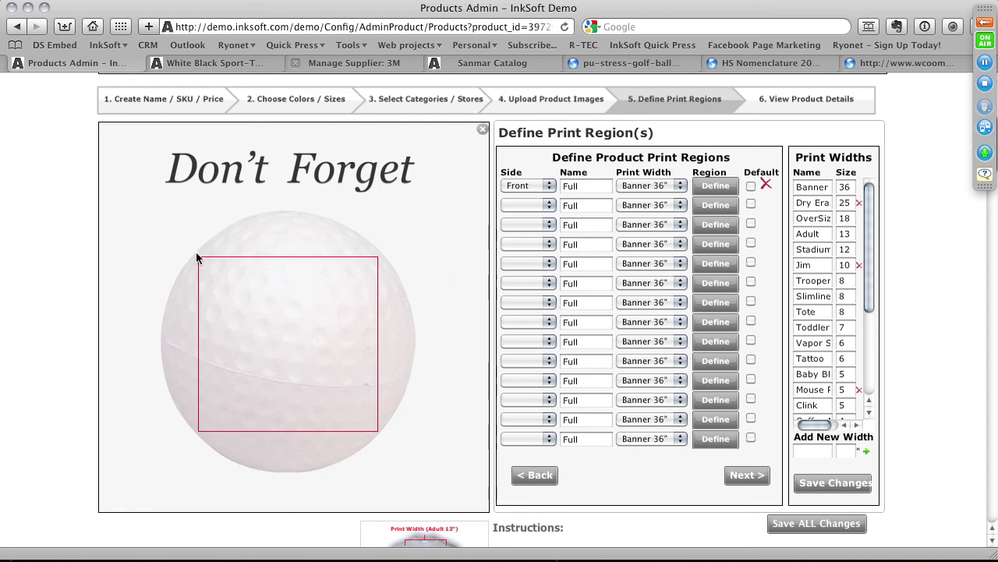
# - Check the side, name and available print widths of the Front print region
pyautogui.click(528, 185)
pyautogui.click(527, 186)
pyautogui.click(574, 180)
pyautogui.doubleClick(573, 181)
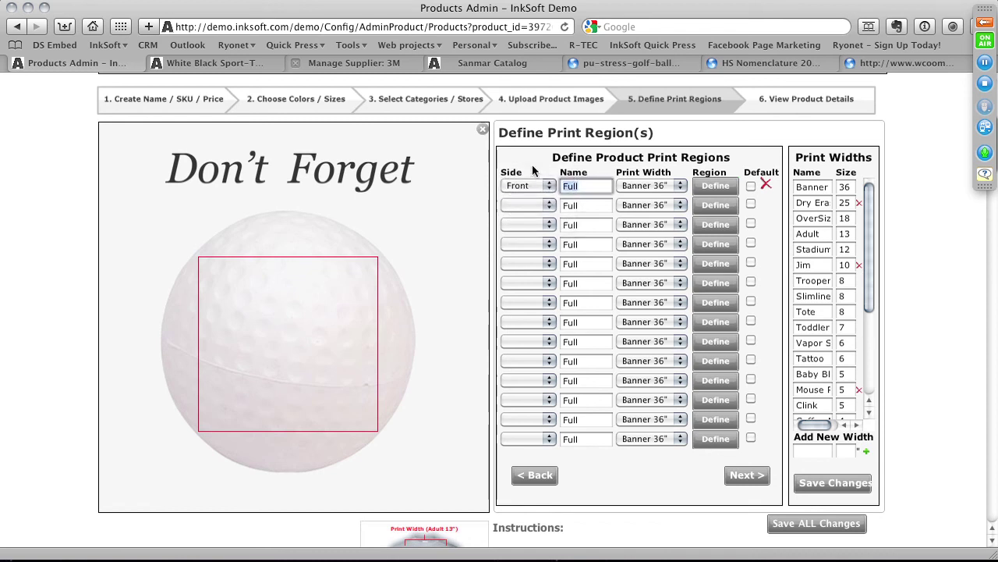
pyautogui.click(683, 186)
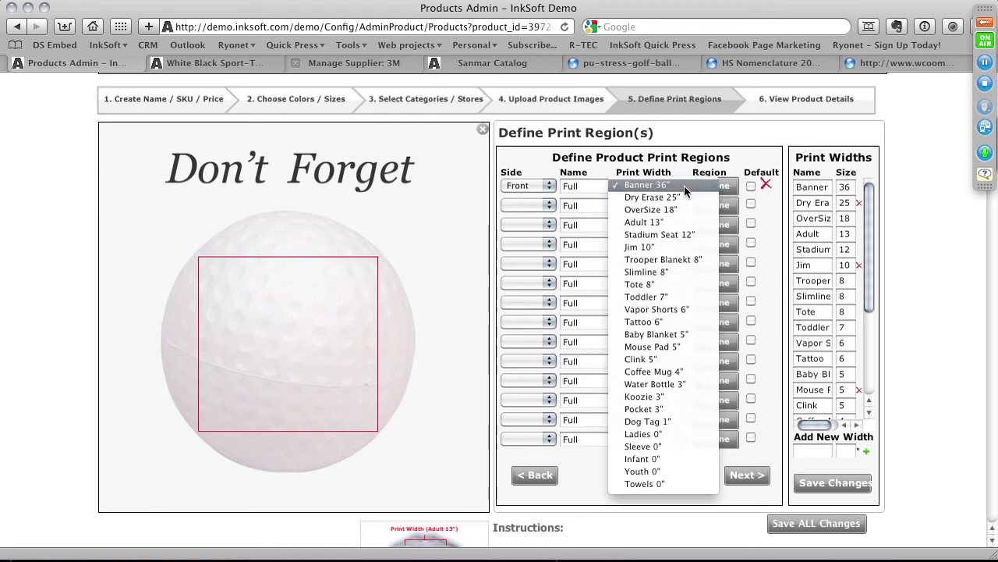
pyautogui.click(742, 151)
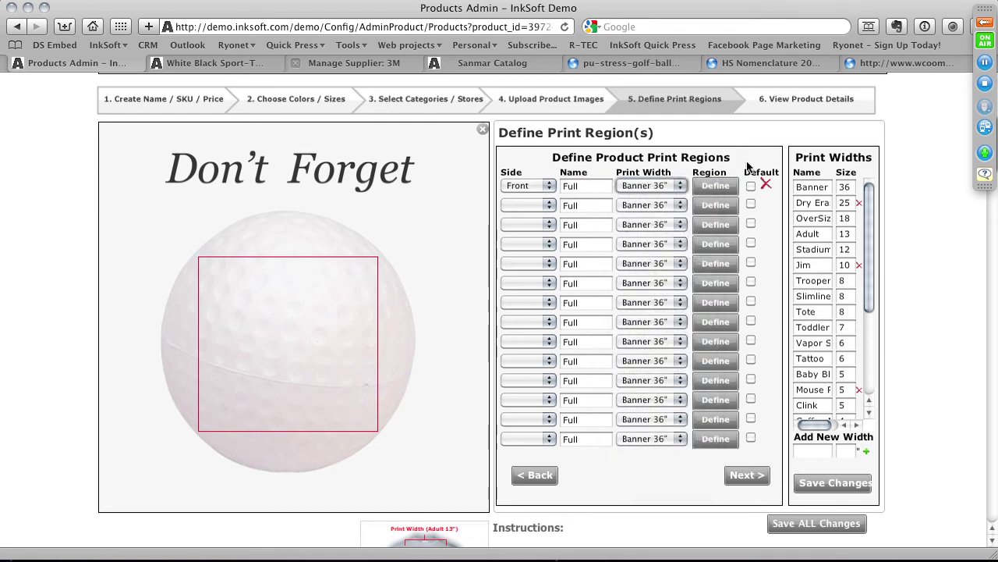
# - Add a new print width named SB with a size of 1 inch
pyautogui.click(830, 450)
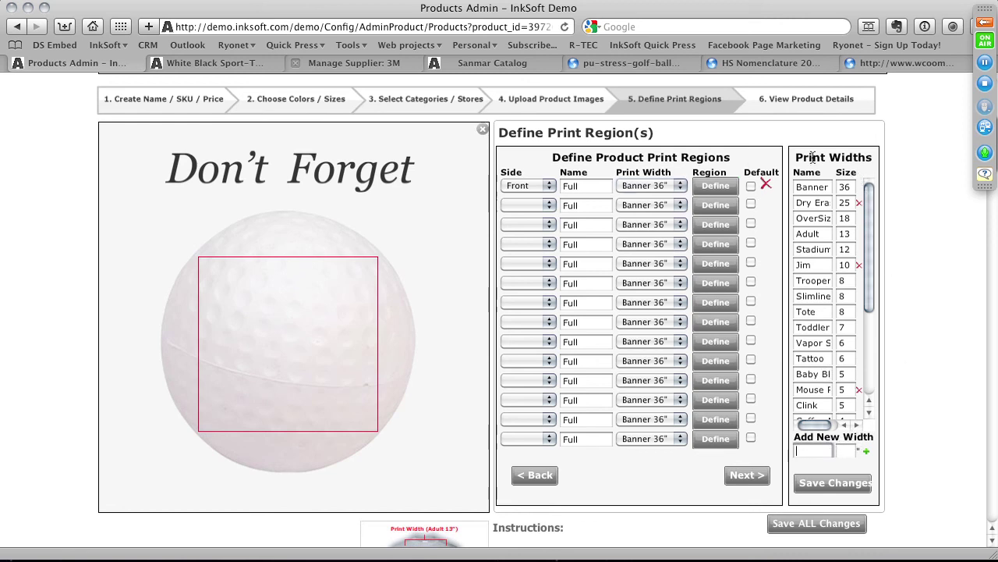
pyautogui.moveTo(870, 199); pyautogui.dragTo(881, 341)
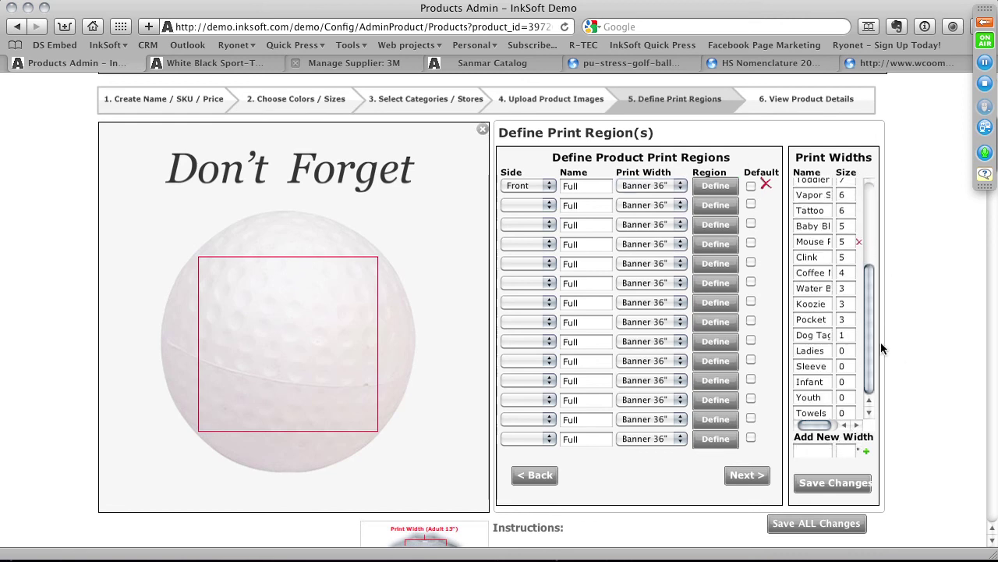
pyautogui.click(811, 448)
pyautogui.write('SB')
pyautogui.click(845, 452)
pyautogui.write('1')
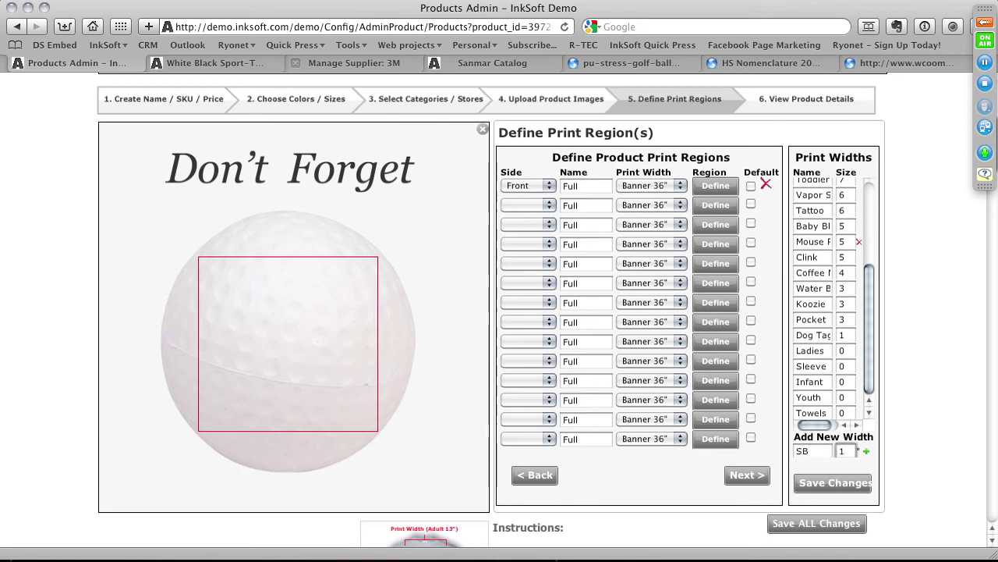
pyautogui.click(866, 452)
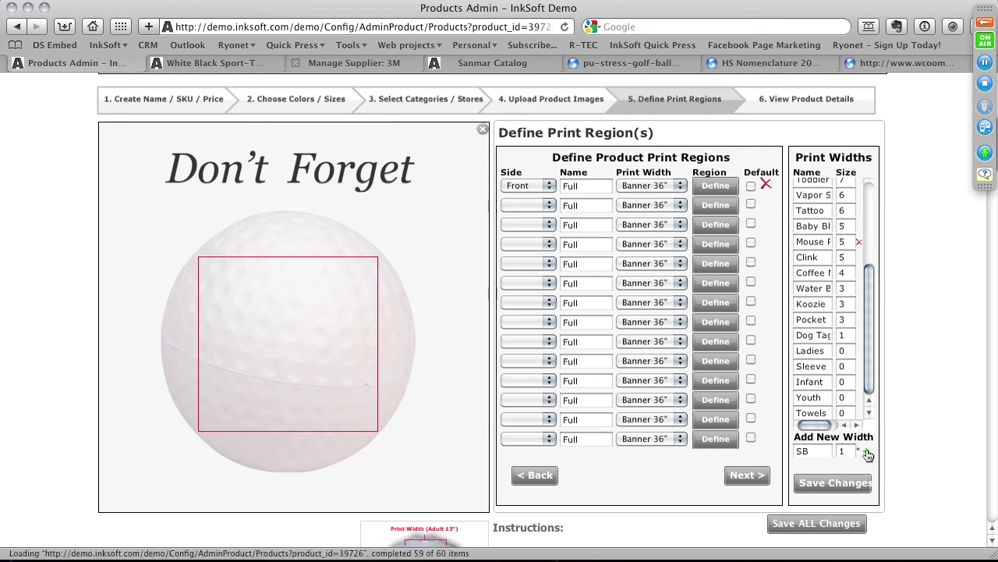
# - Assign the SB 1" print width to the Front region and make that region the default
pyautogui.click(674, 185)
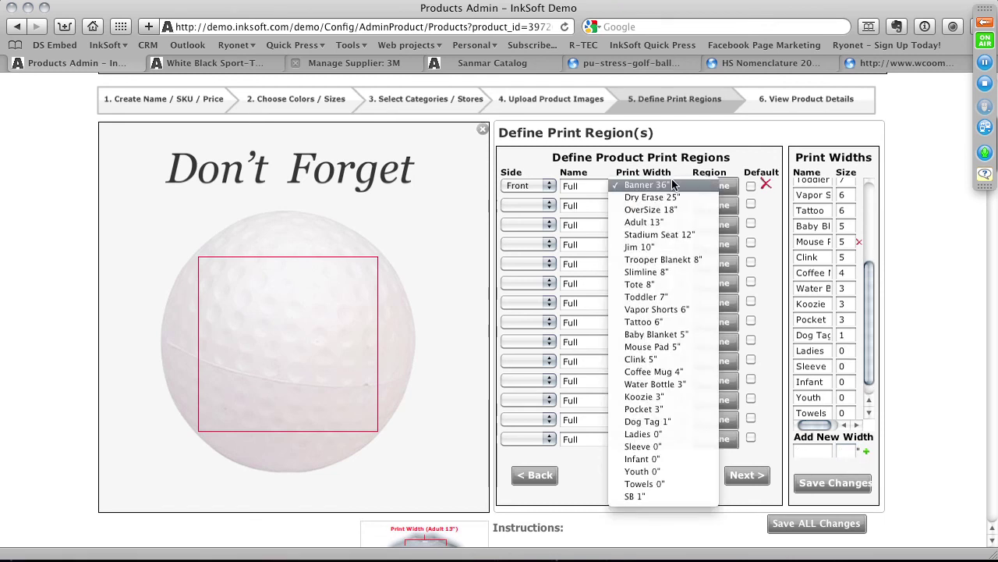
pyautogui.click(628, 494)
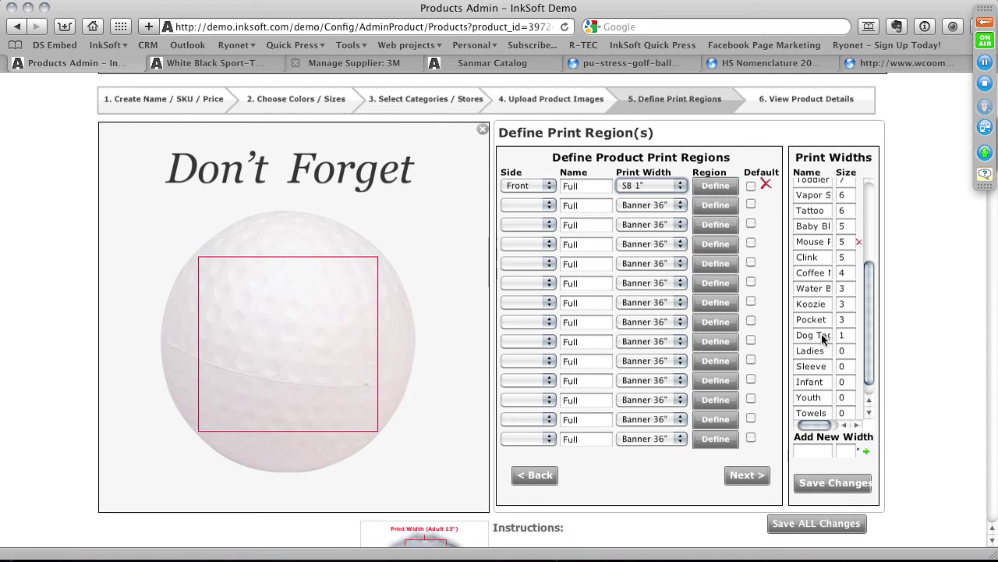
pyautogui.click(751, 186)
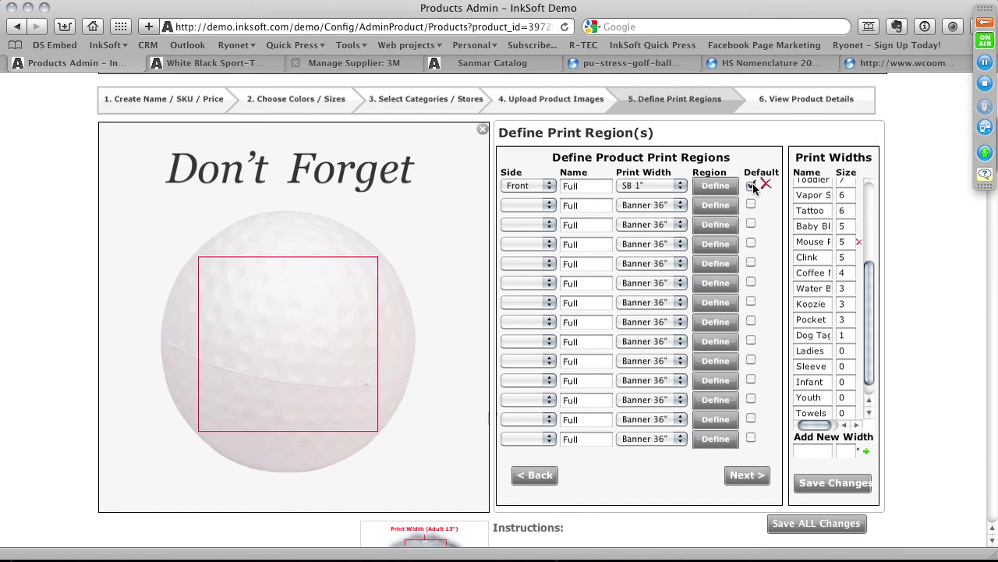
# - Save the print regions by continuing to the View Product Details stage, and acknowledge the message
pyautogui.scroll(-3, 714, 421)
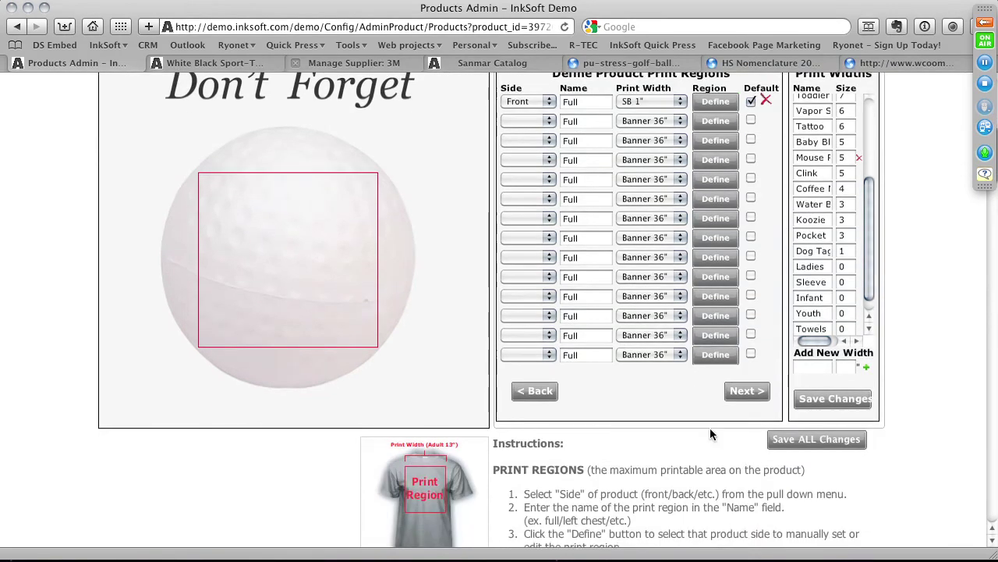
pyautogui.click(747, 390)
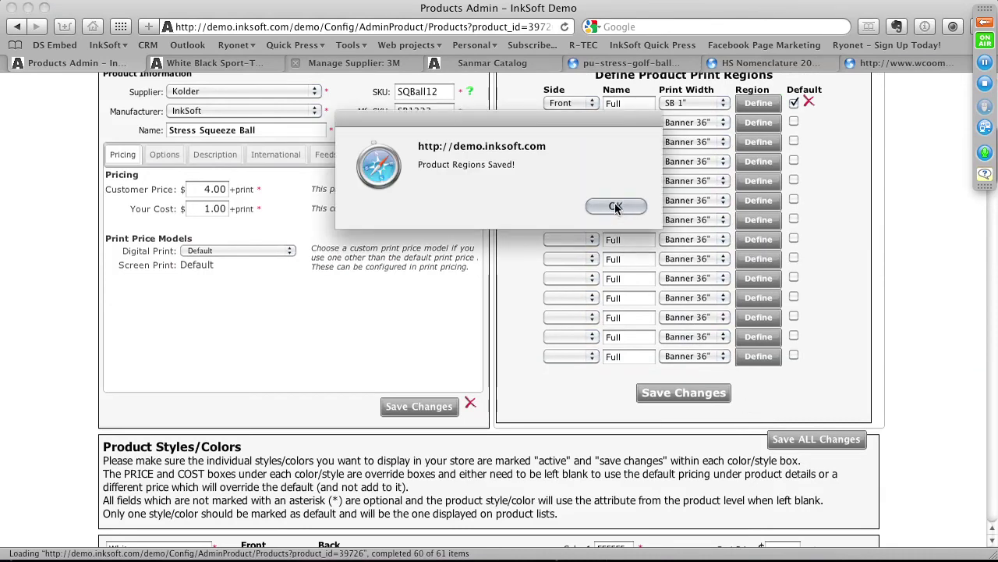
pyautogui.click(615, 207)
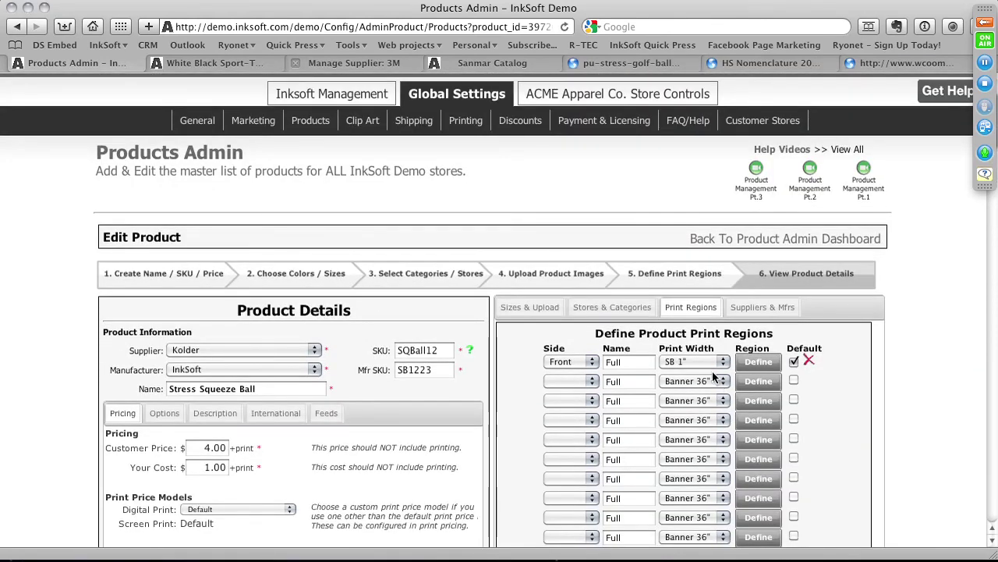
# - Mark the White style as Active and save the changes to all parts of the product
pyautogui.scroll(-3, 525, 282)
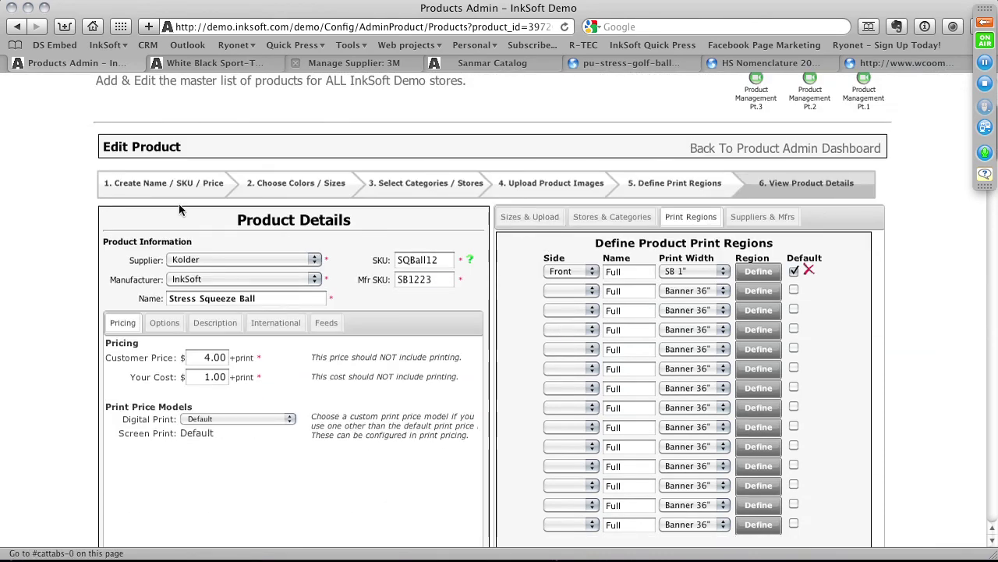
pyautogui.scroll(-8, 382, 204)
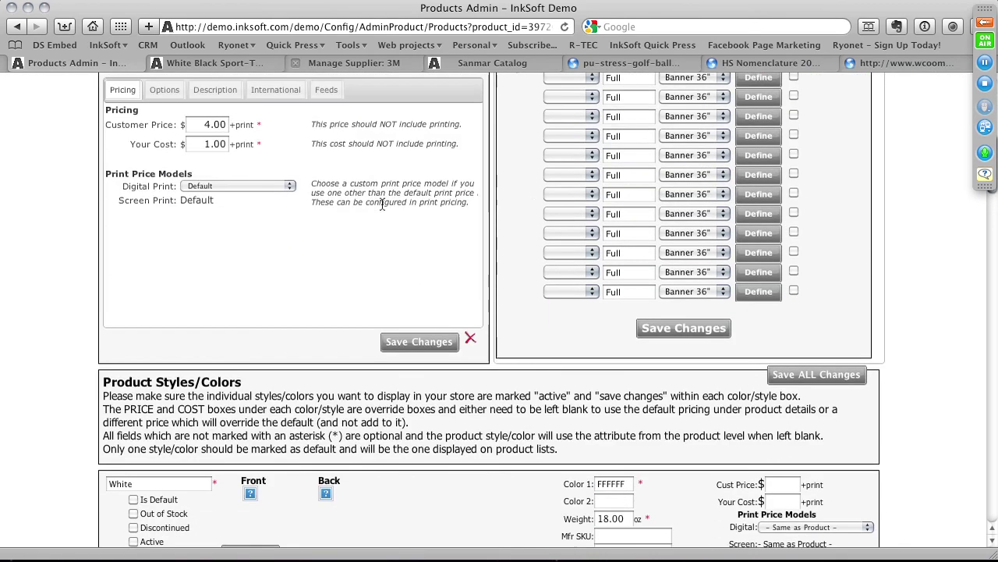
pyautogui.scroll(10, 312, 172)
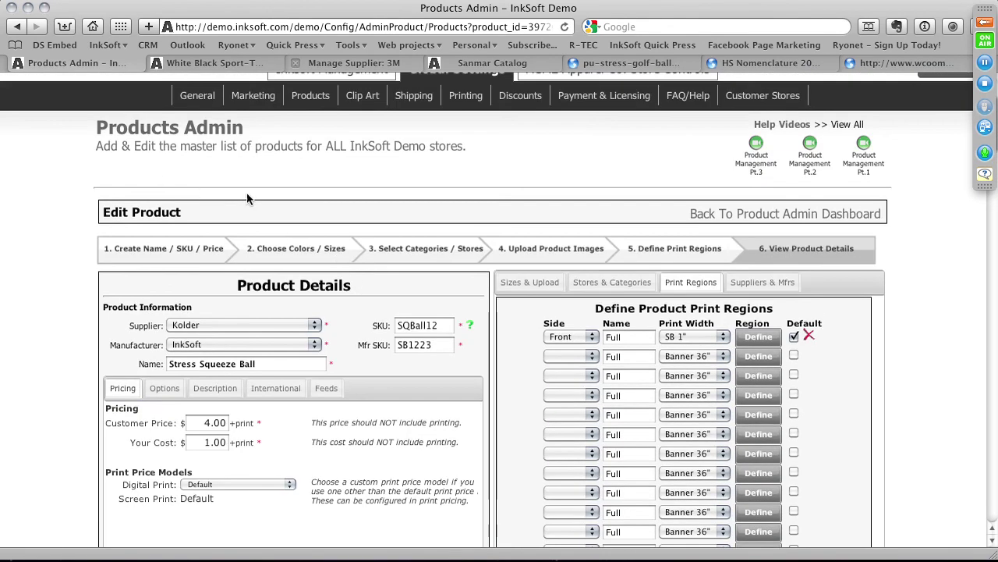
pyautogui.scroll(-15, 365, 223)
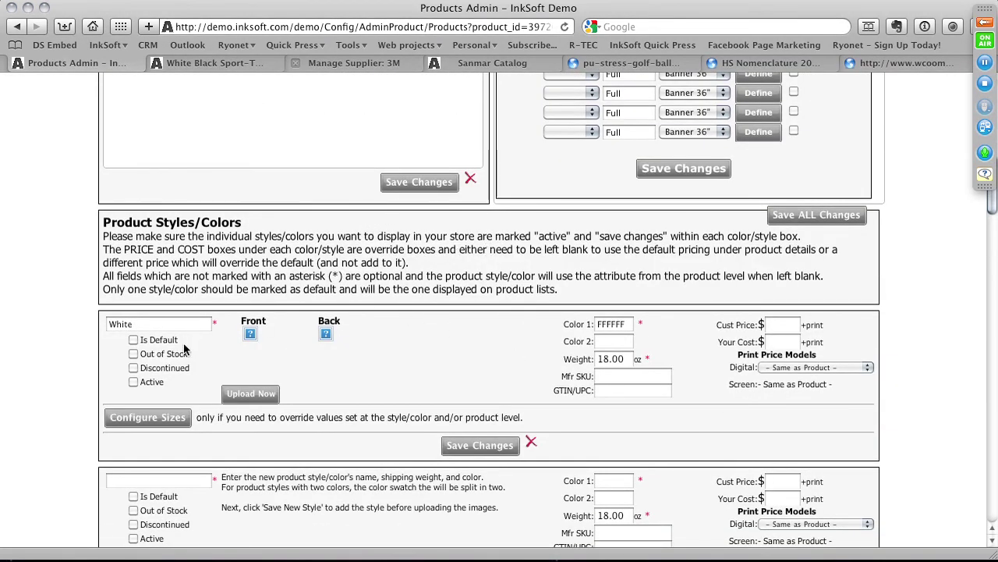
pyautogui.click(134, 382)
pyautogui.click(794, 216)
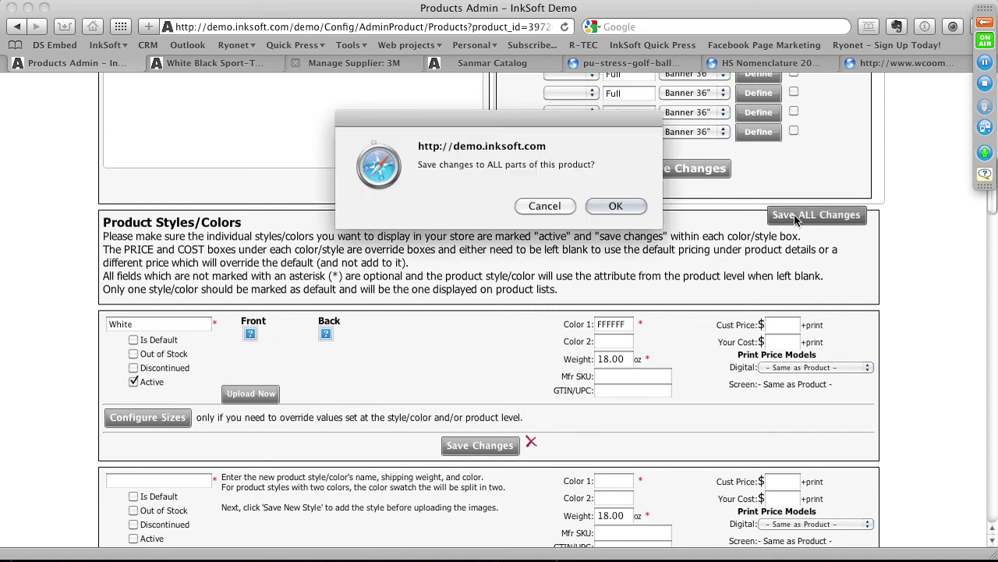
pyautogui.click(613, 205)
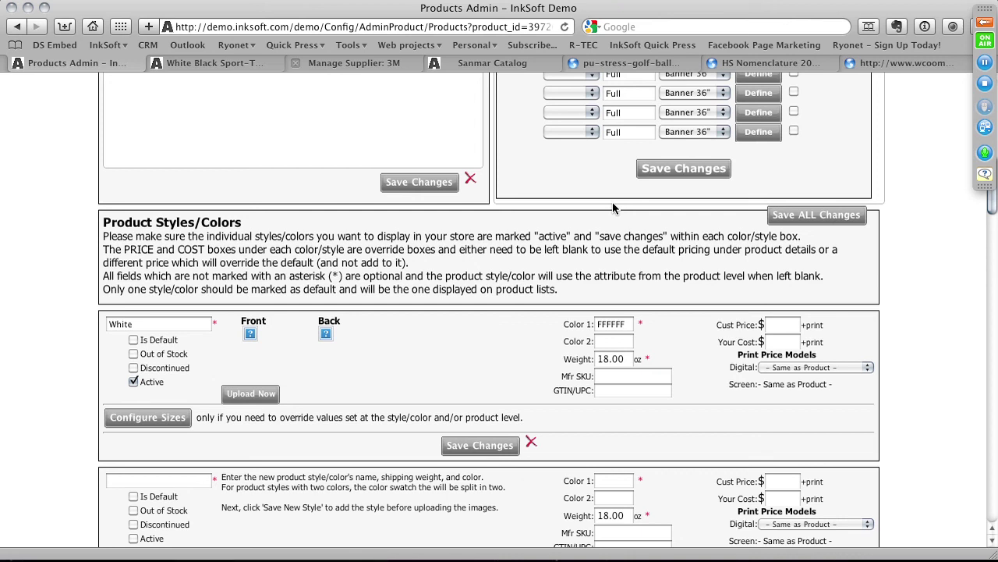
# - Check the digital print price model options for the White style, keeping Same as Product
pyautogui.click(837, 367)
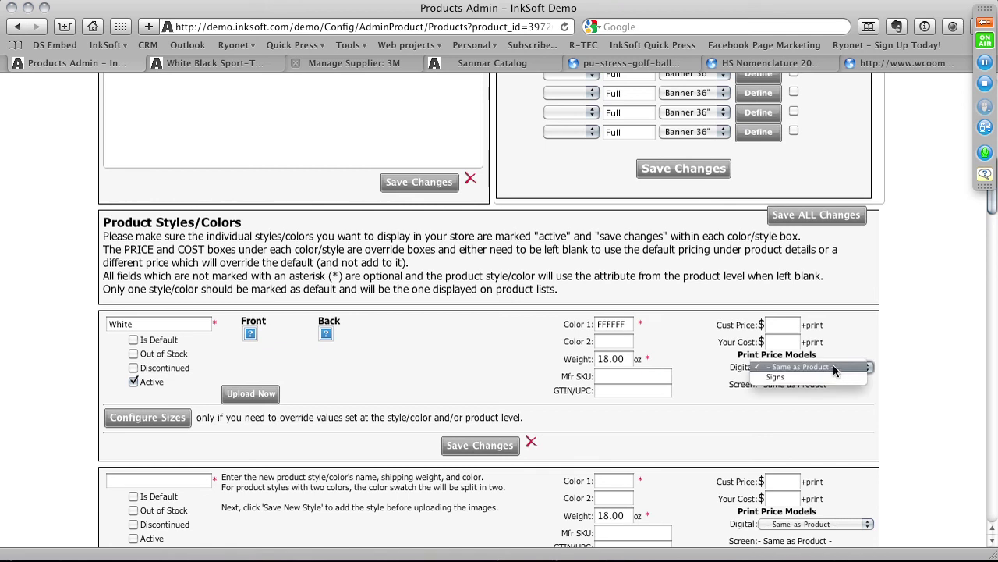
pyautogui.click(833, 364)
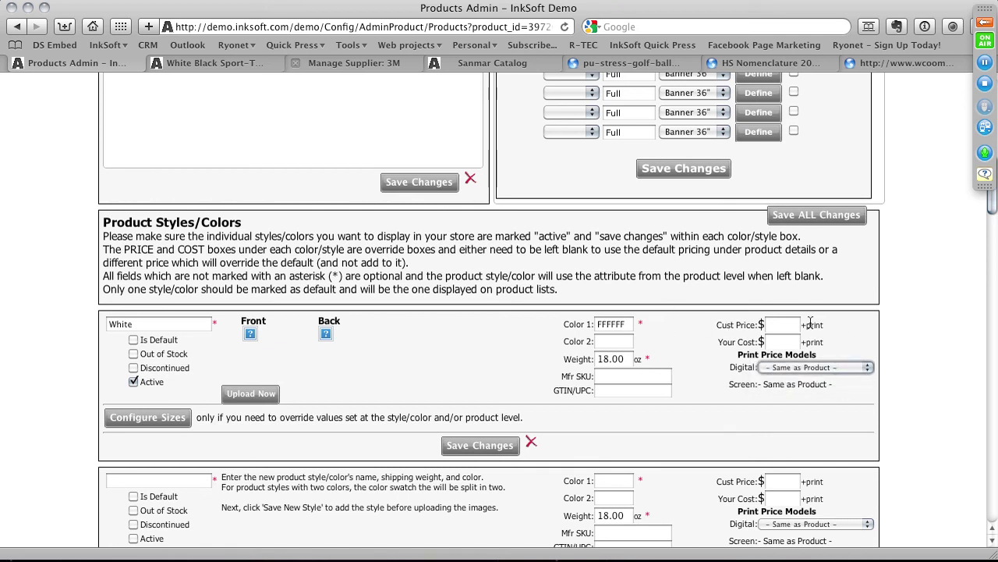
pyautogui.click(827, 367)
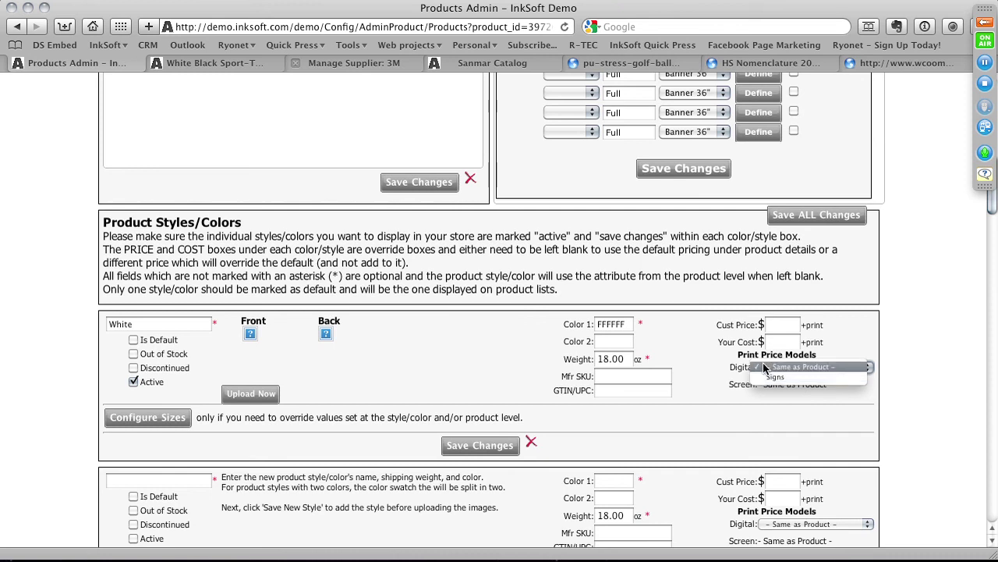
pyautogui.click(374, 252)
# - Enable the FREE option under Printing for the Stress Squeeze Ball product and save the product details
pyautogui.scroll(5, 393, 249)
pyautogui.scroll(5, 395, 247)
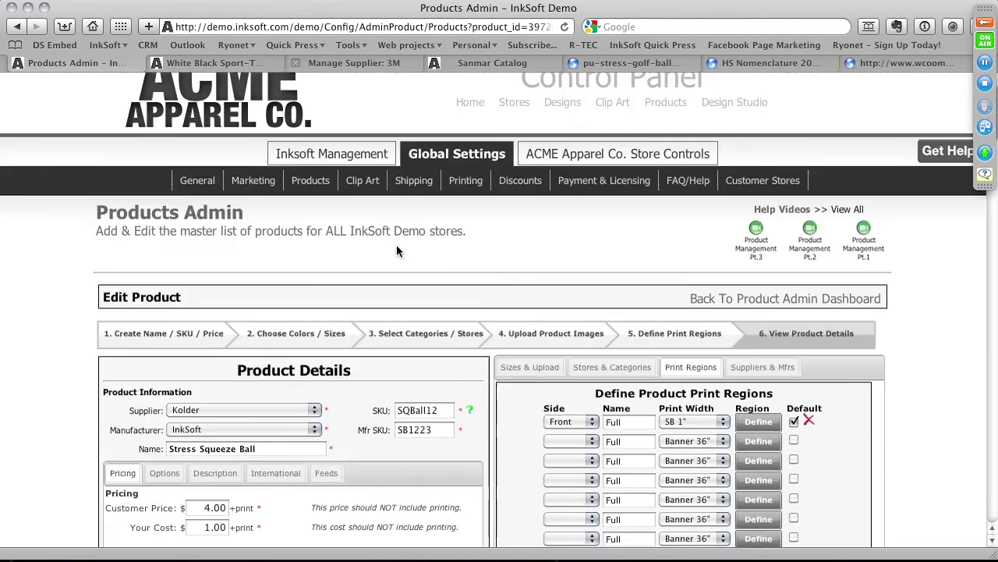
pyautogui.scroll(-3, 234, 316)
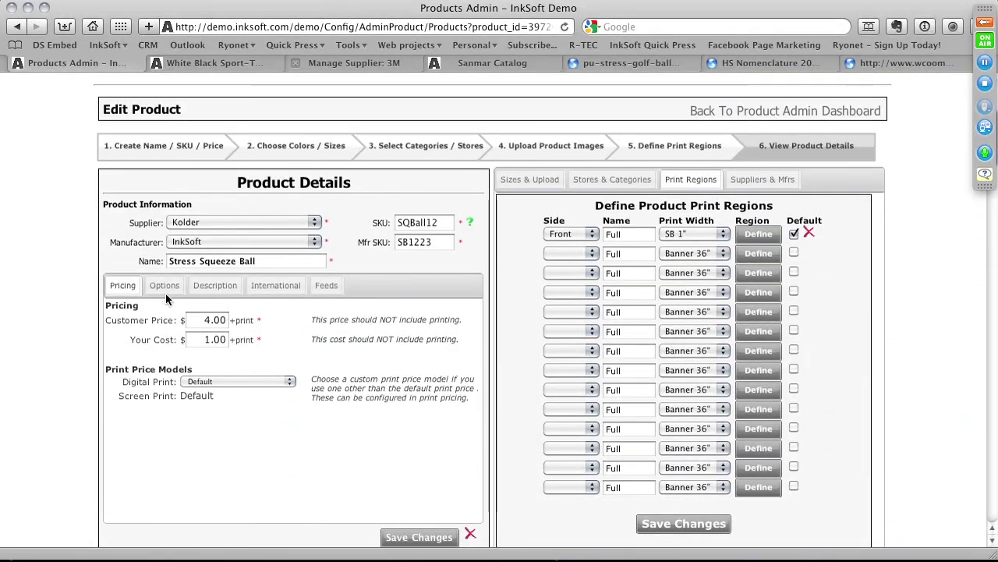
pyautogui.click(166, 289)
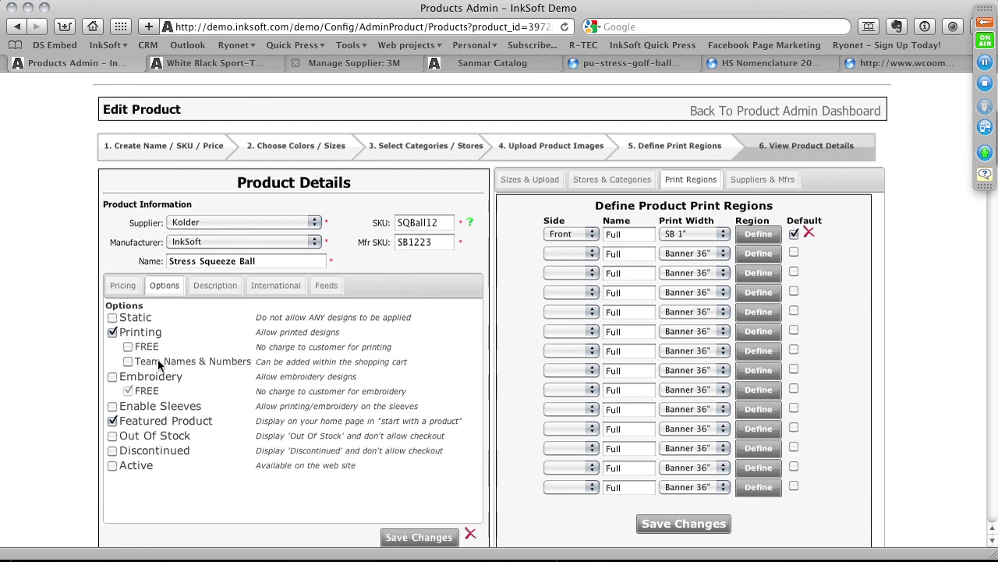
pyautogui.click(129, 346)
pyautogui.click(396, 539)
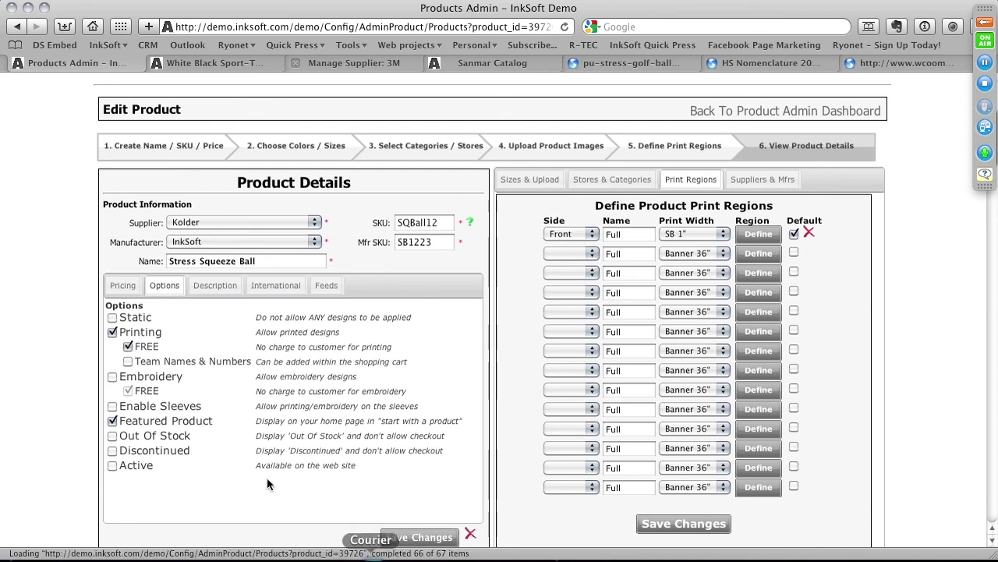
pyautogui.click(613, 205)
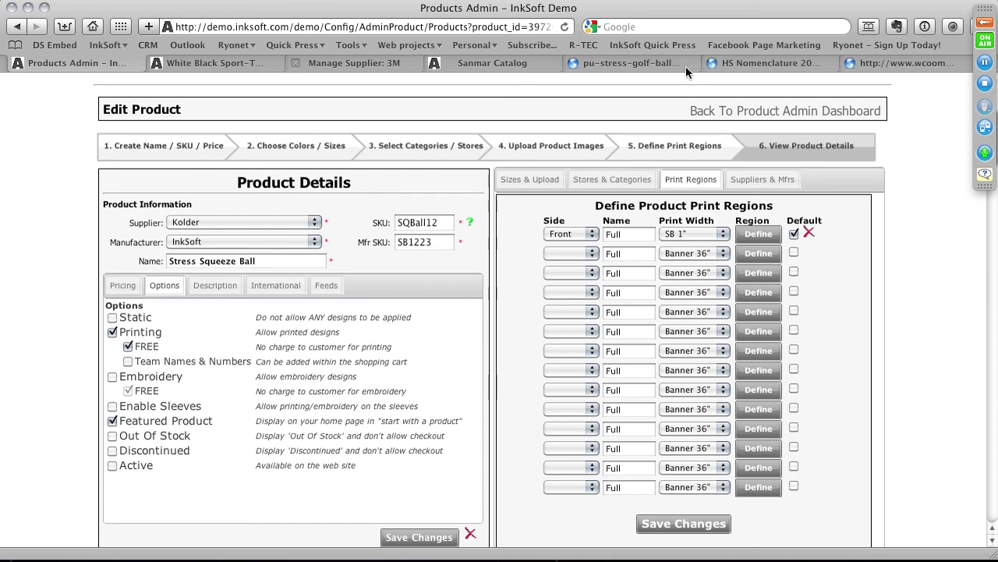
pyautogui.click(507, 1)
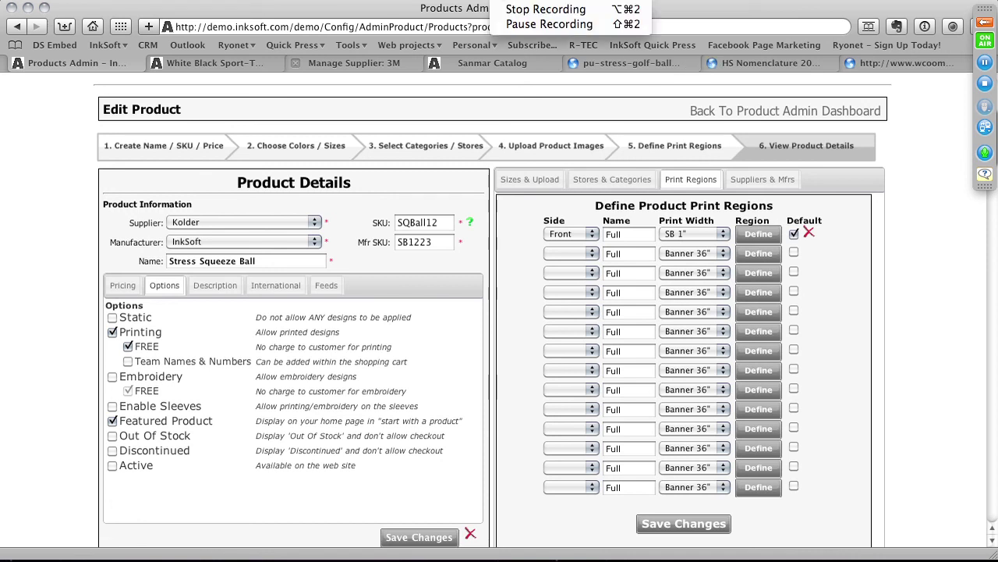